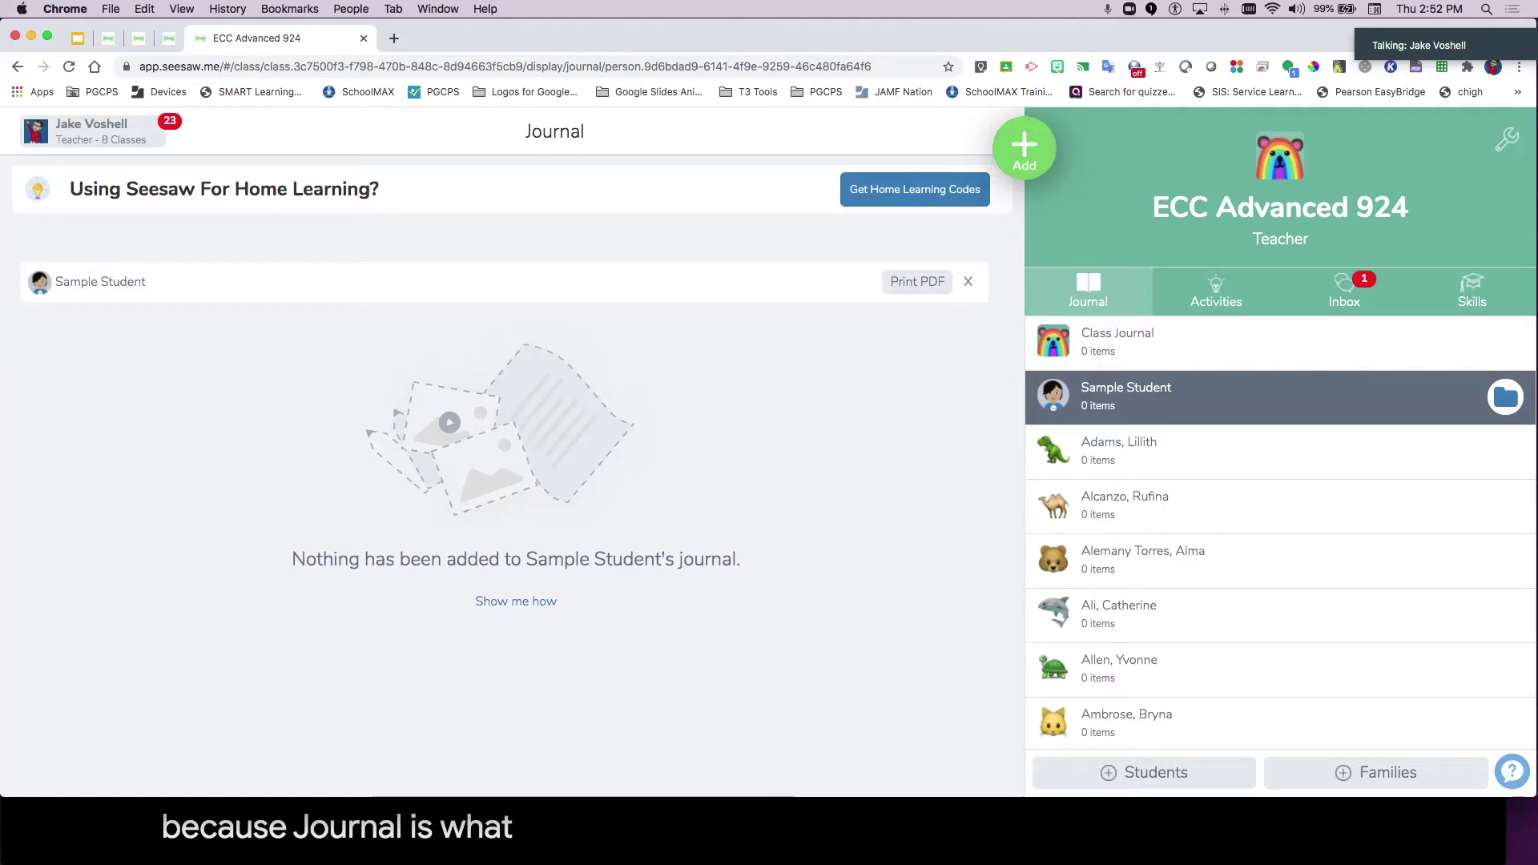
Step: From Sample Student's journal, view the post types offered for student work and close the chooser
left_click(1118, 342)
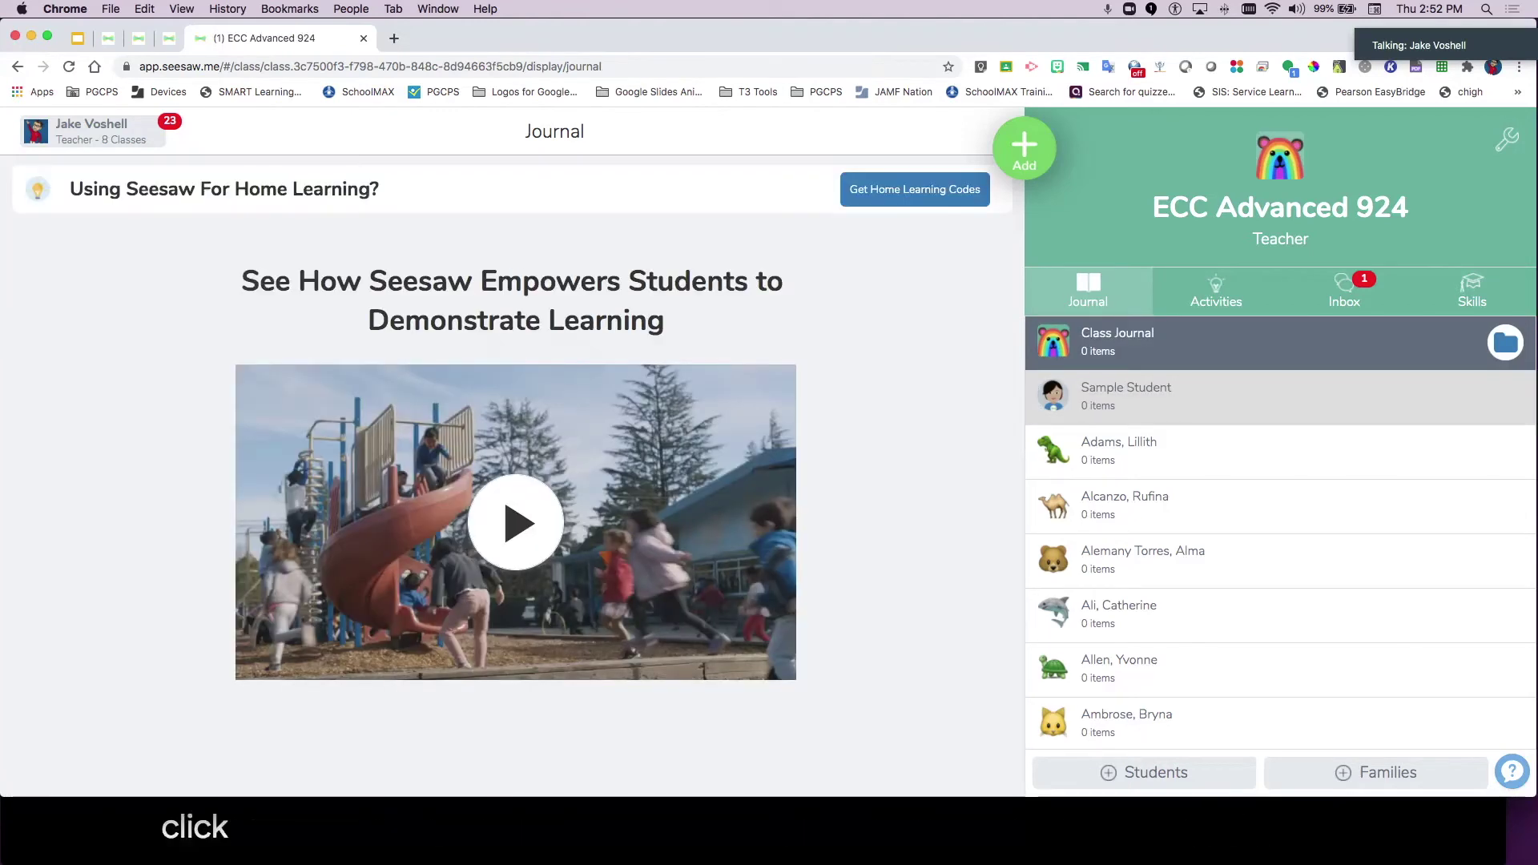
left_click(1126, 396)
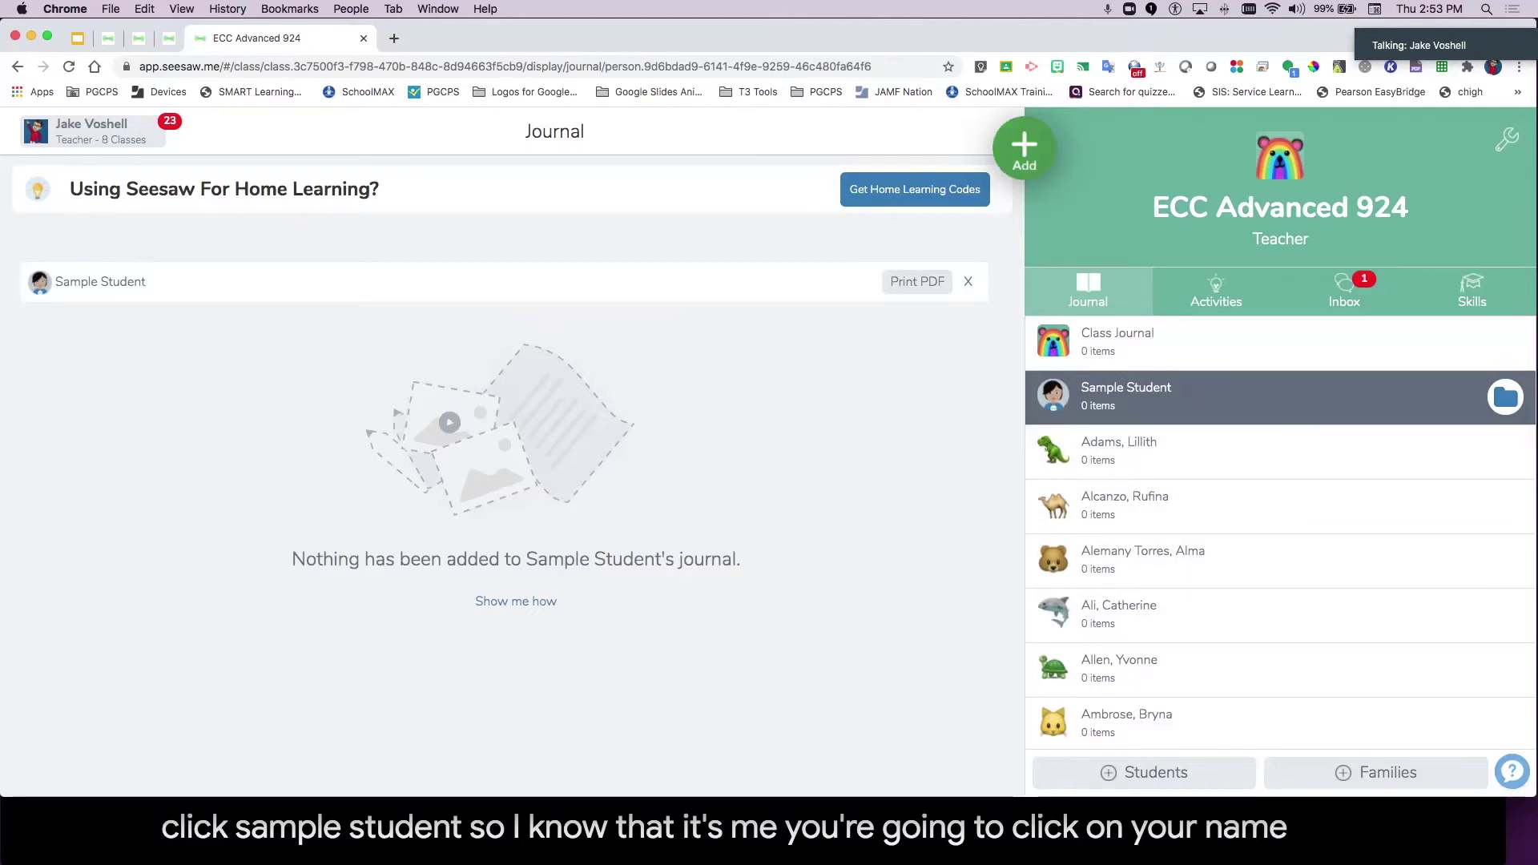
left_click(1024, 148)
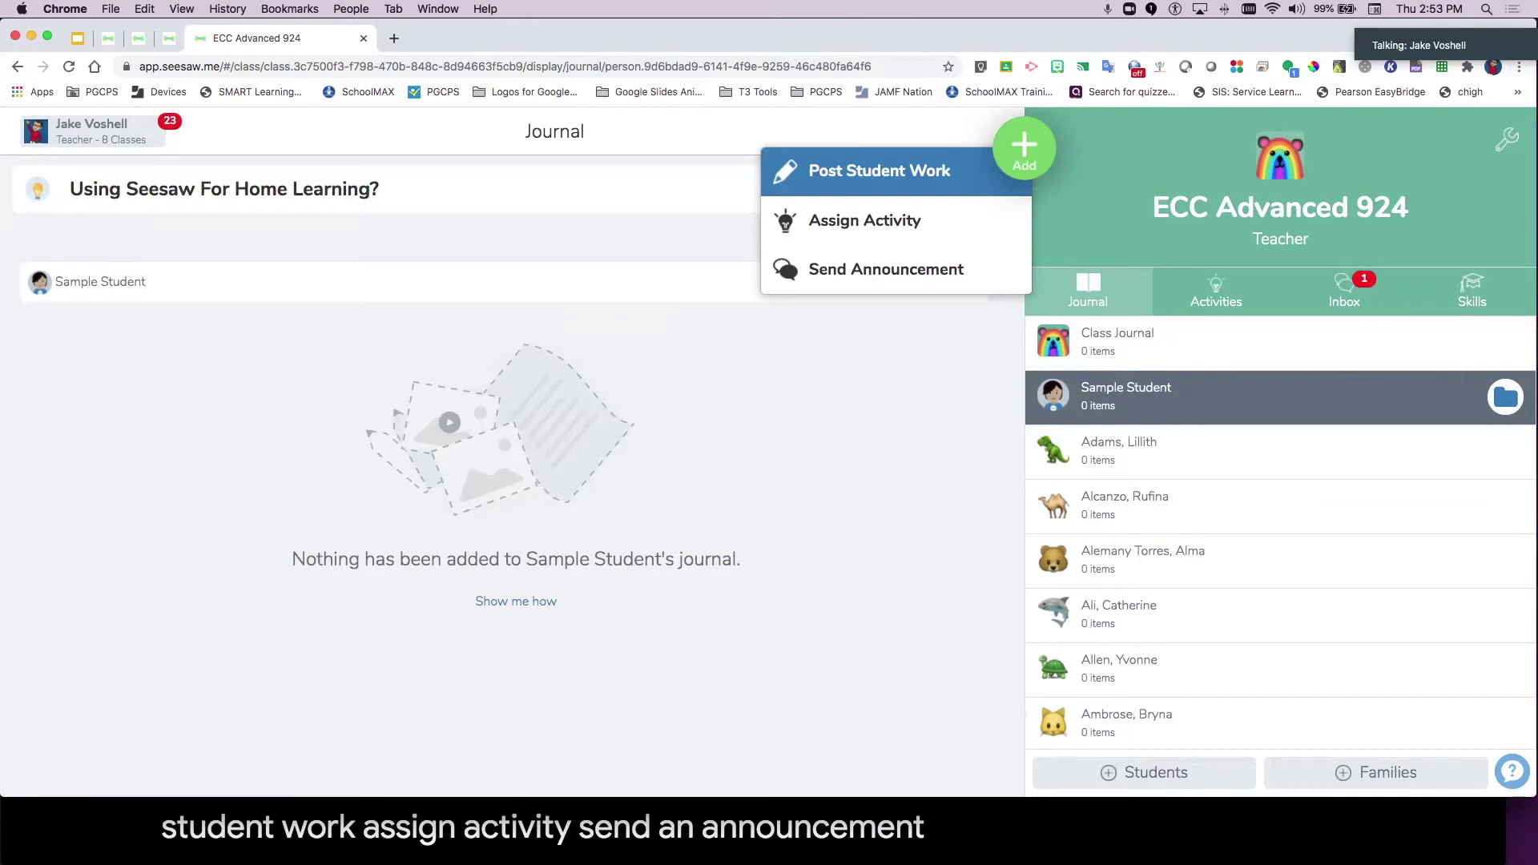
left_click(880, 170)
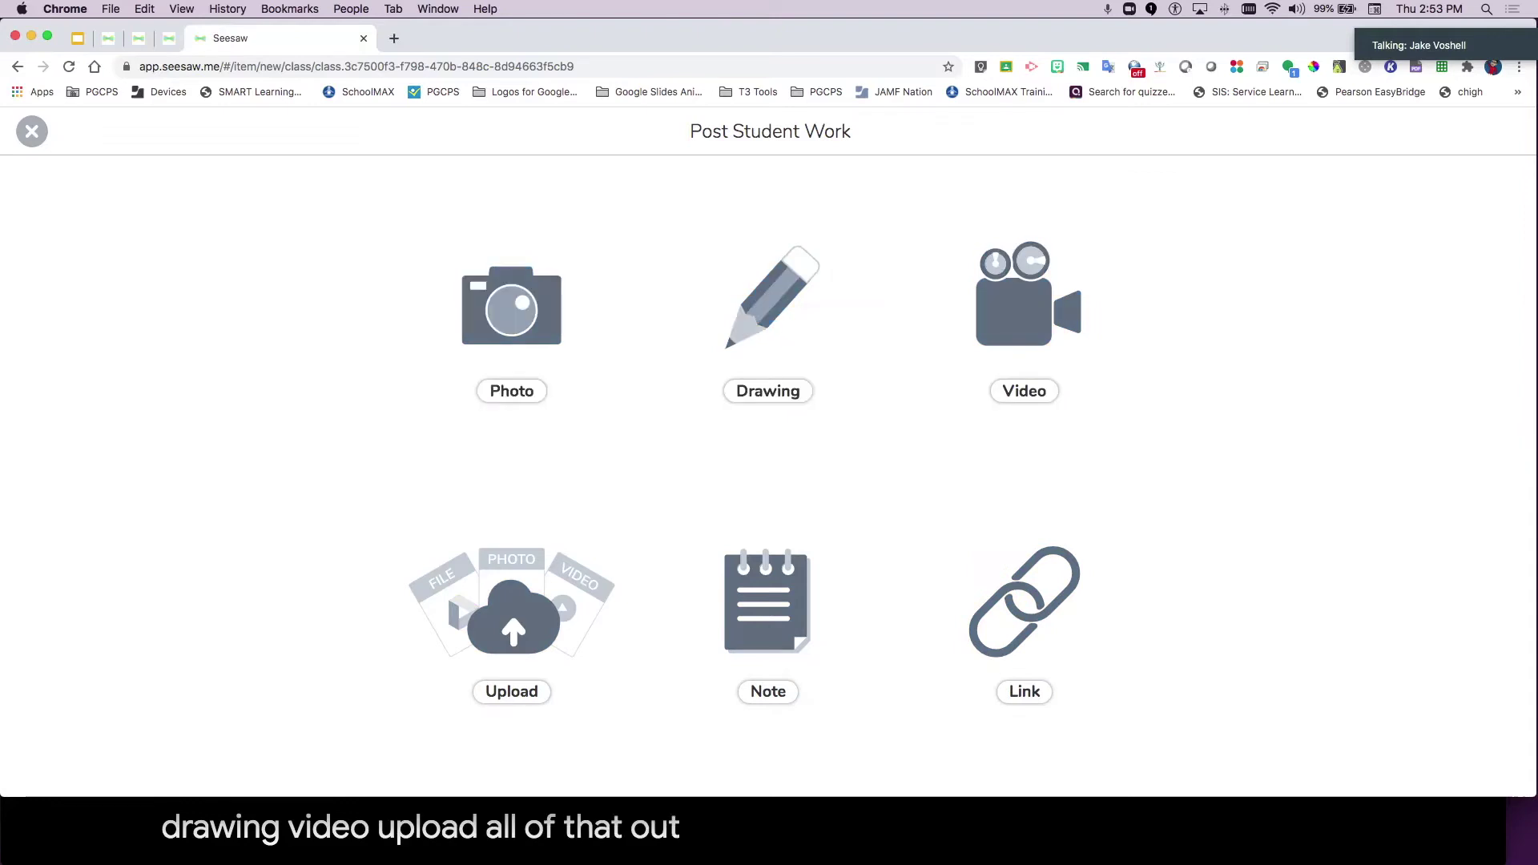
right_click(30, 128)
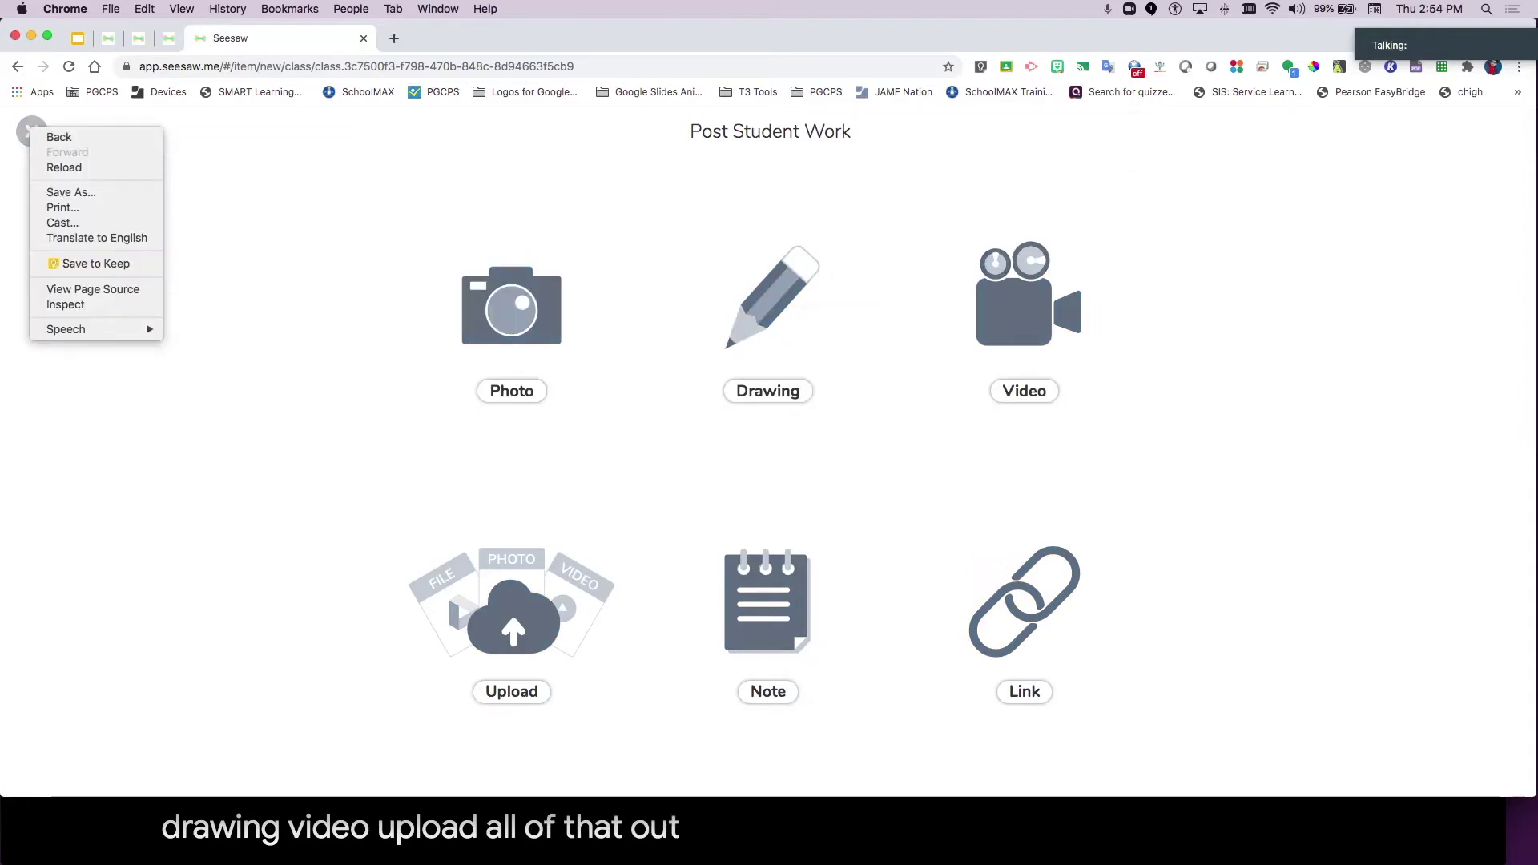
key("Escape")
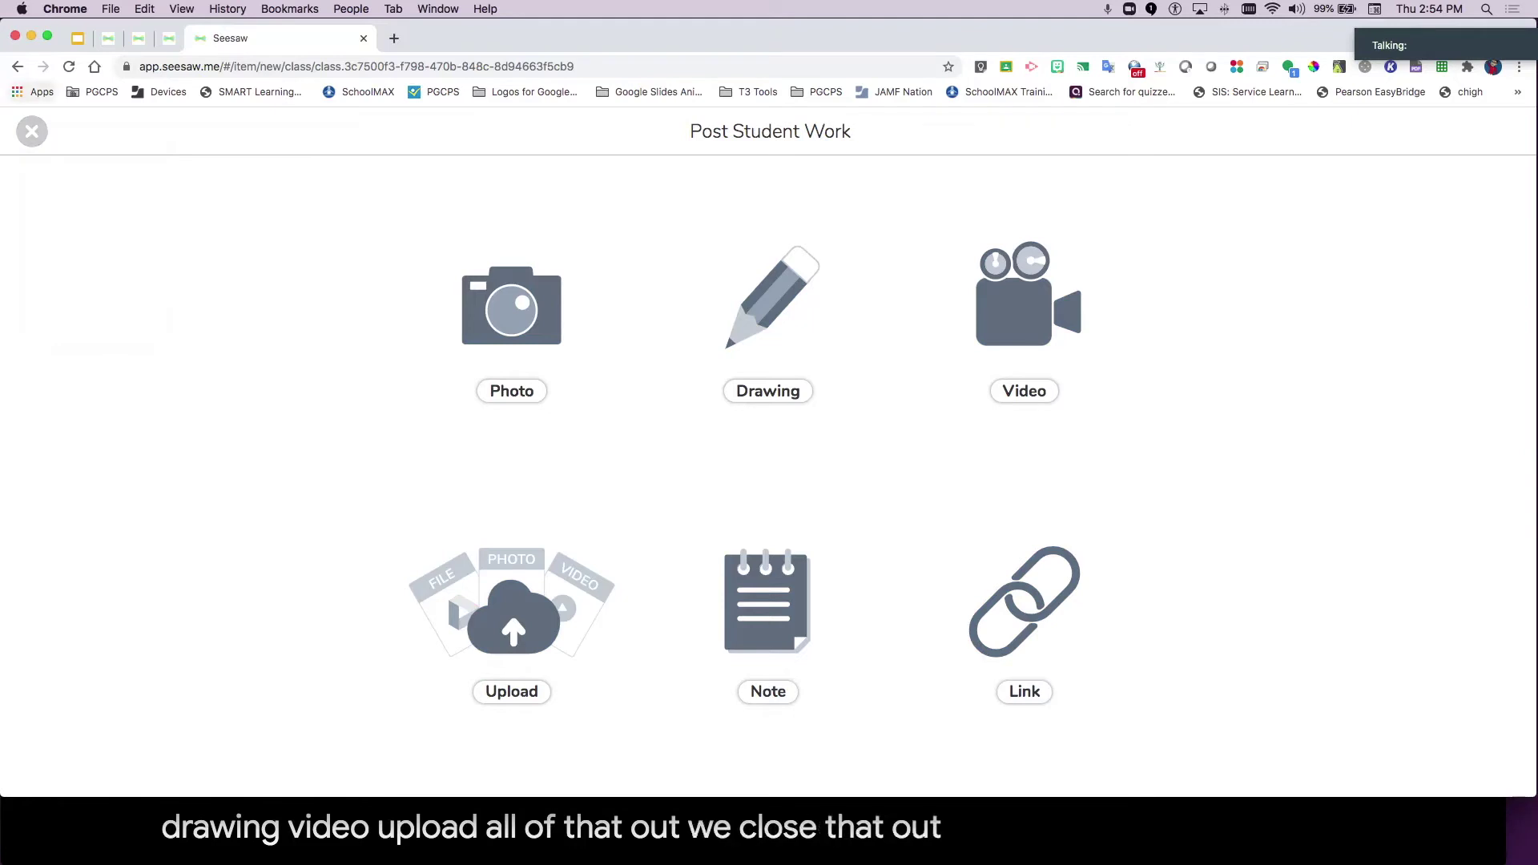
left_click(32, 131)
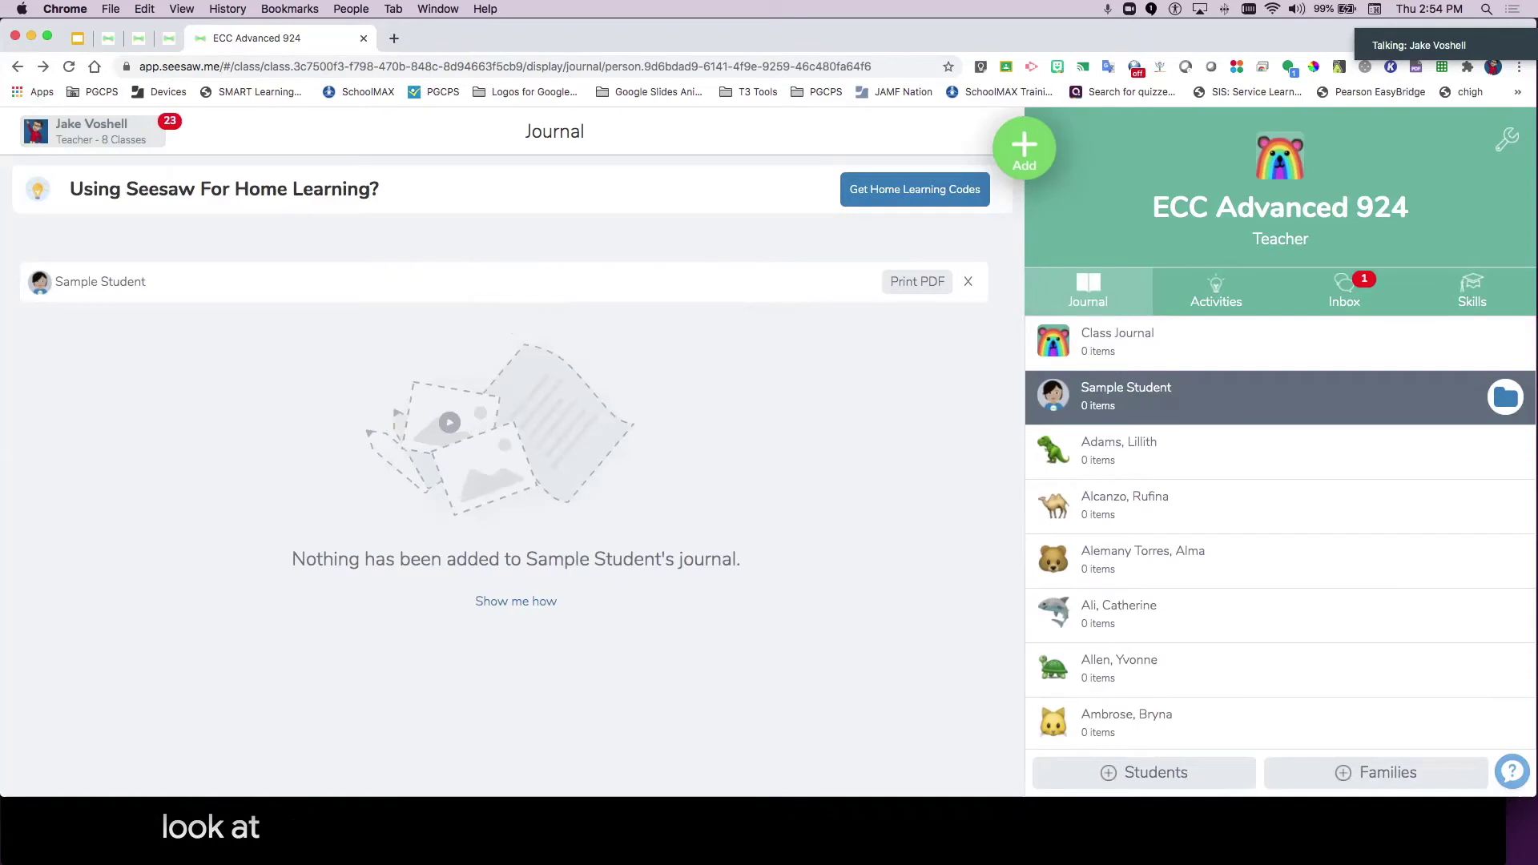
Step: Check the Shape Hunt prompt in Google Slides, and take a photo of the object as a new student work post in Seesaw
key("ctrl+1")
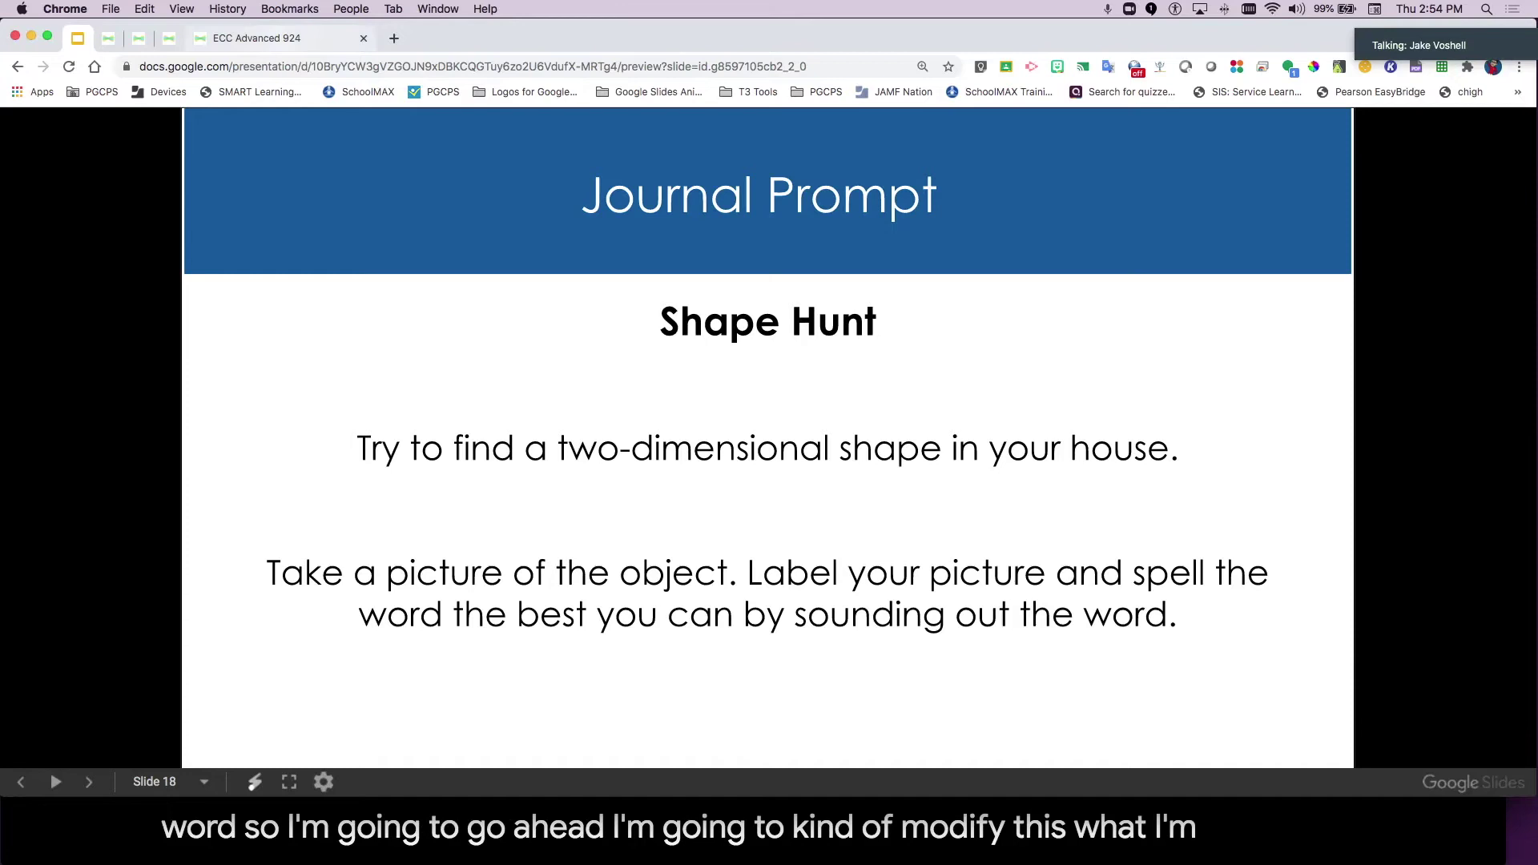
key("super+9")
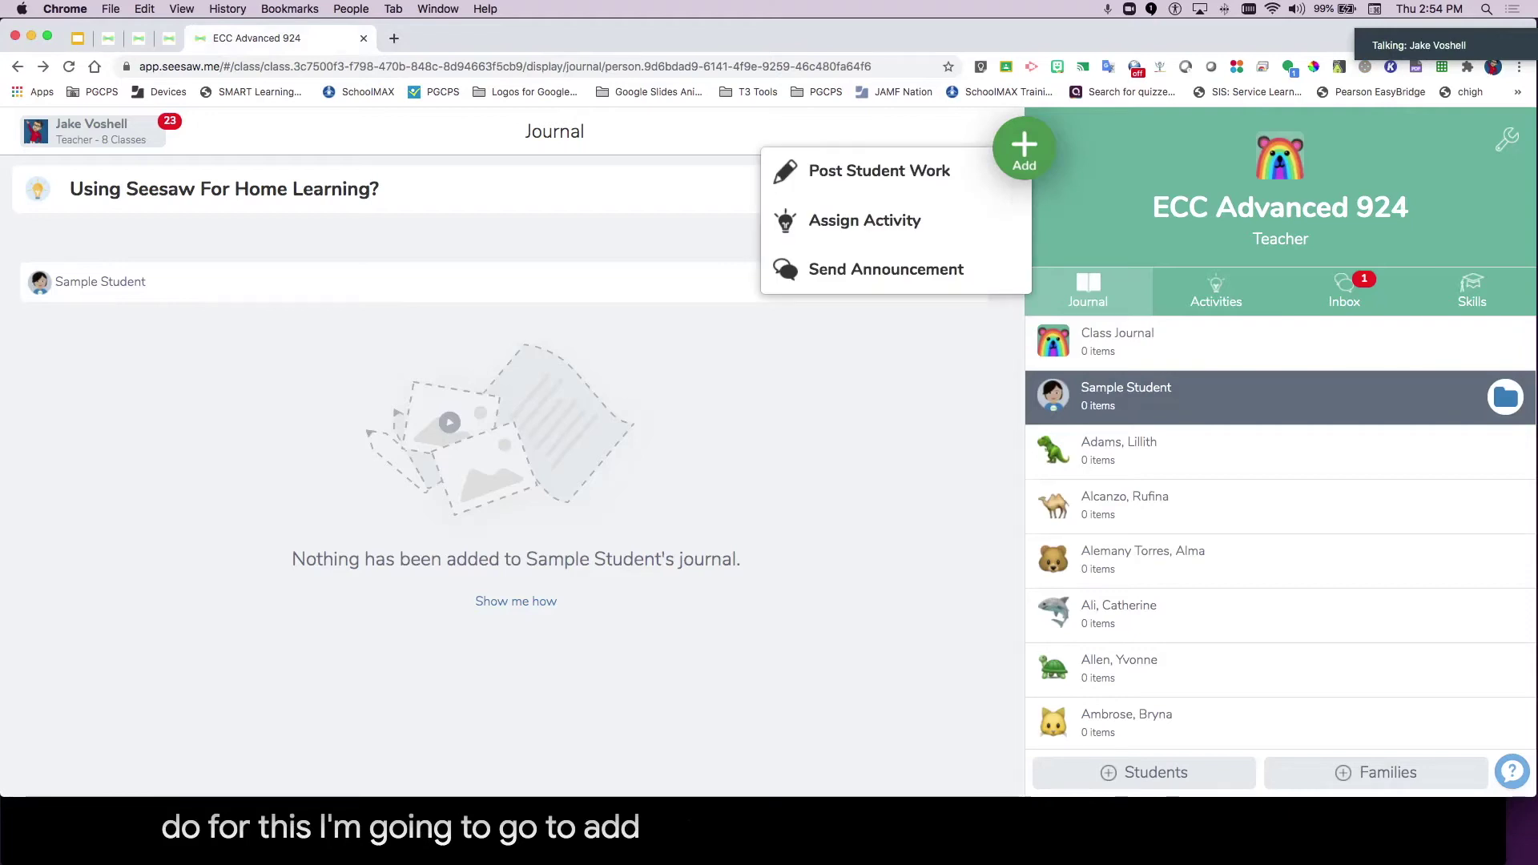
left_click(879, 170)
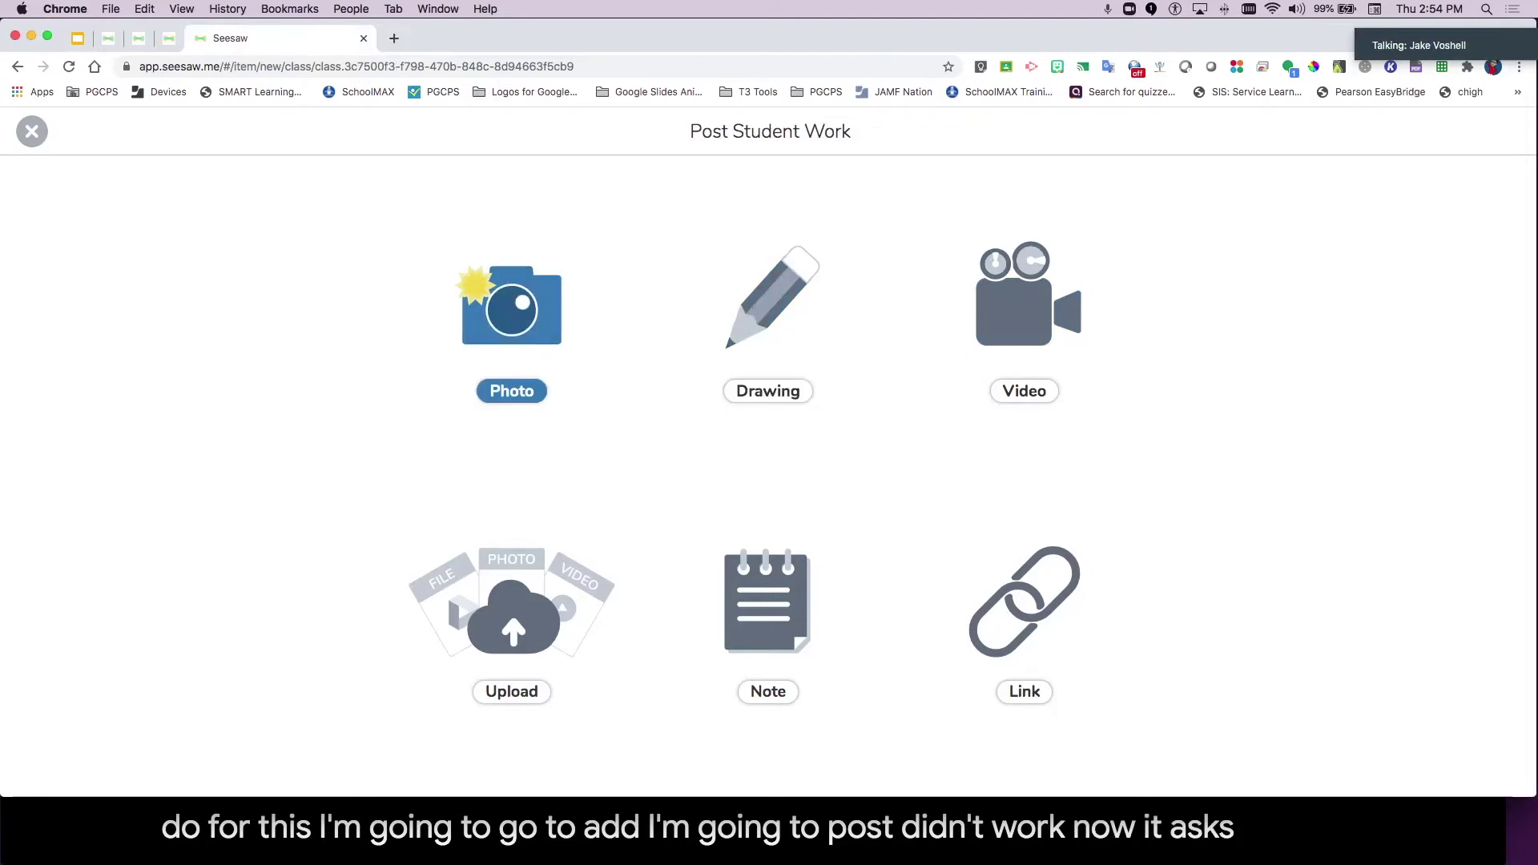
key("Return")
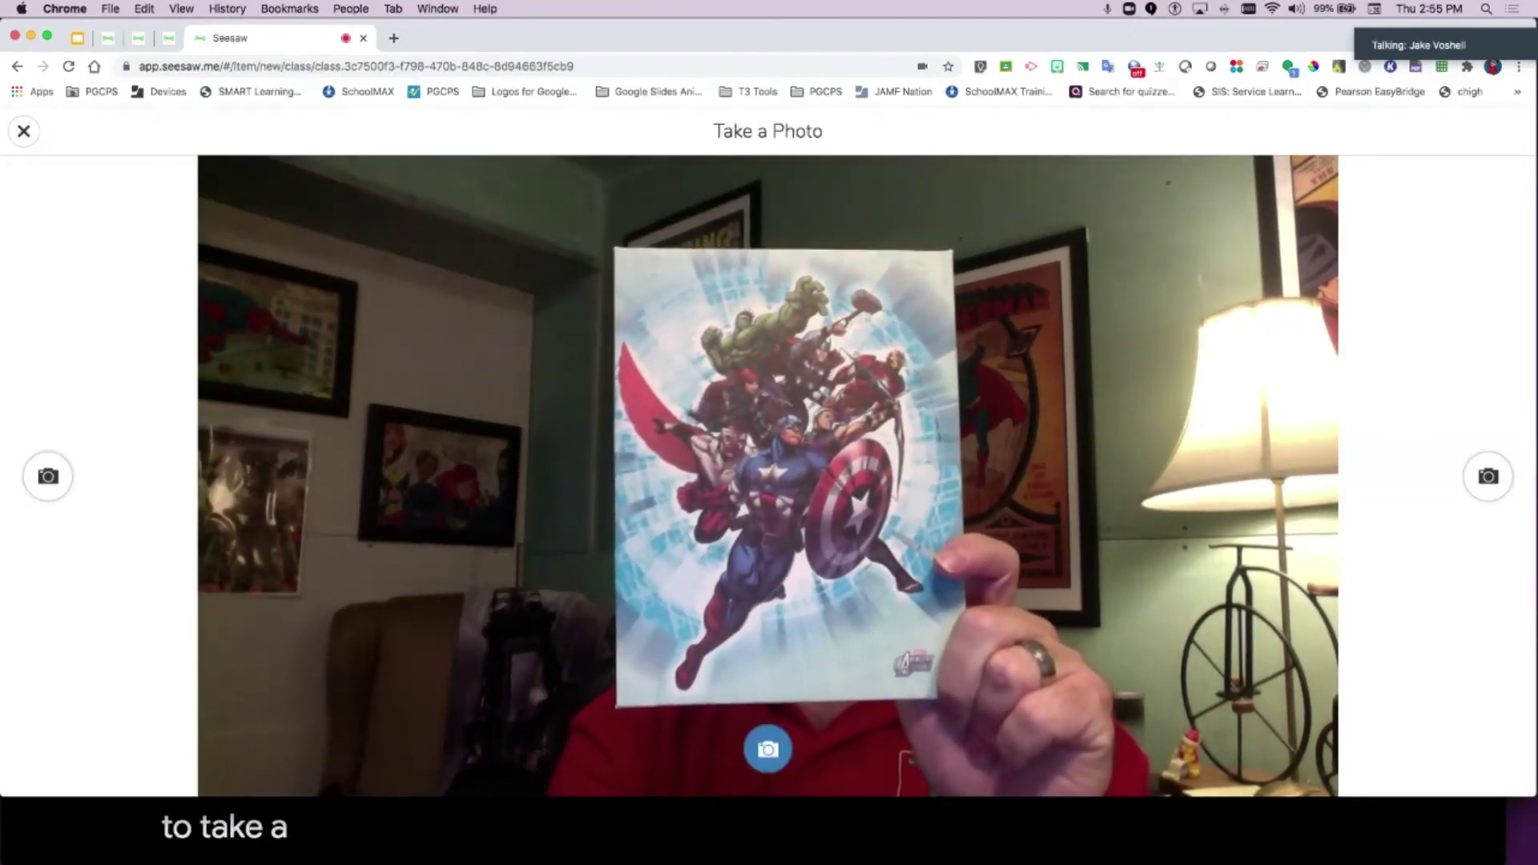
left_click(768, 749)
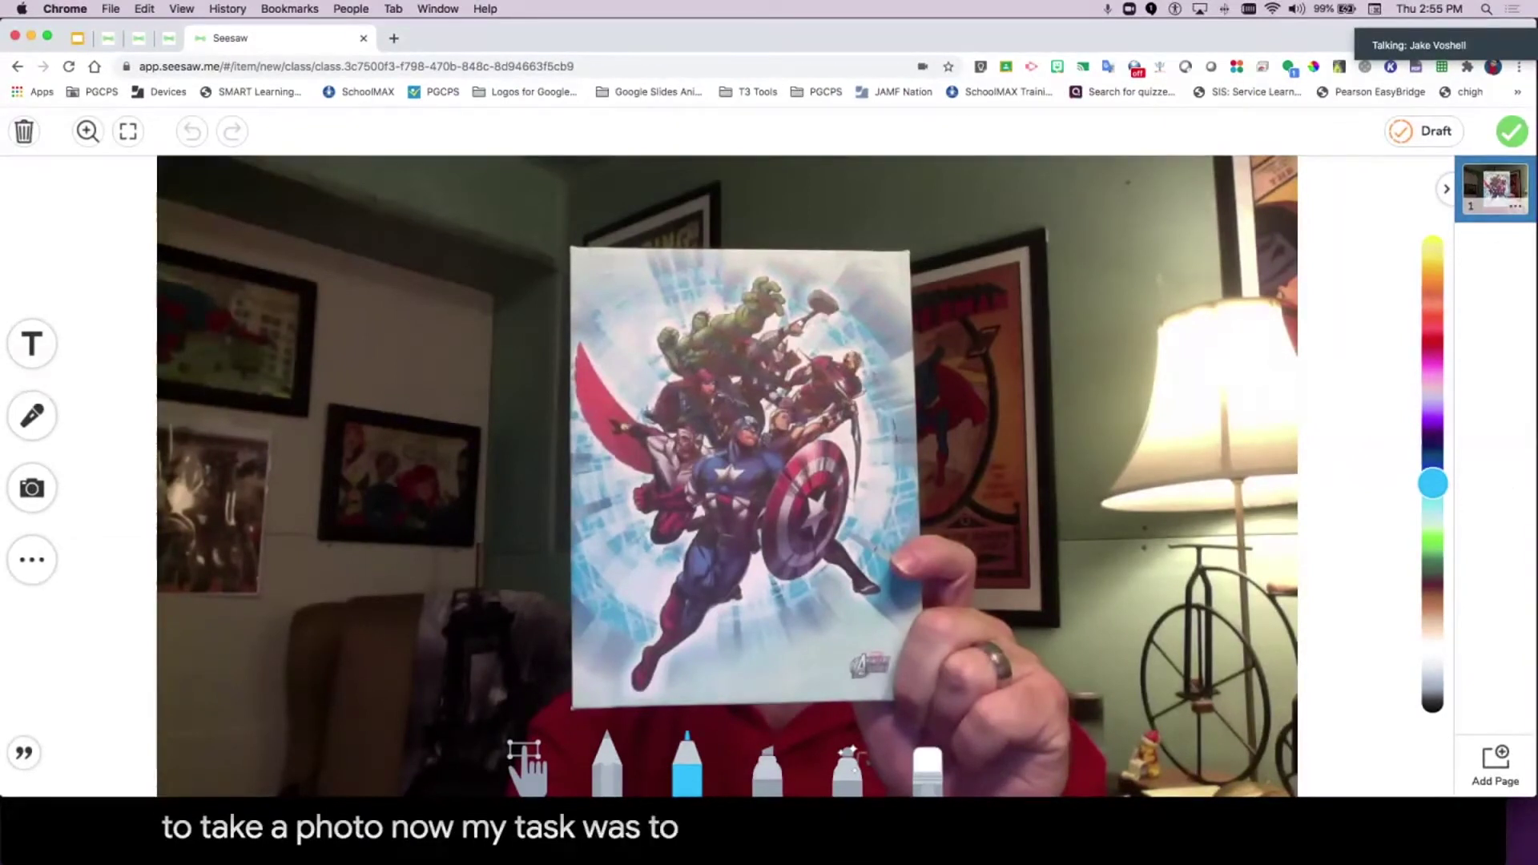
Step: Handwrite the label "Scwar" in yellow with the pencil across the upper part of the photo
left_click(606, 765)
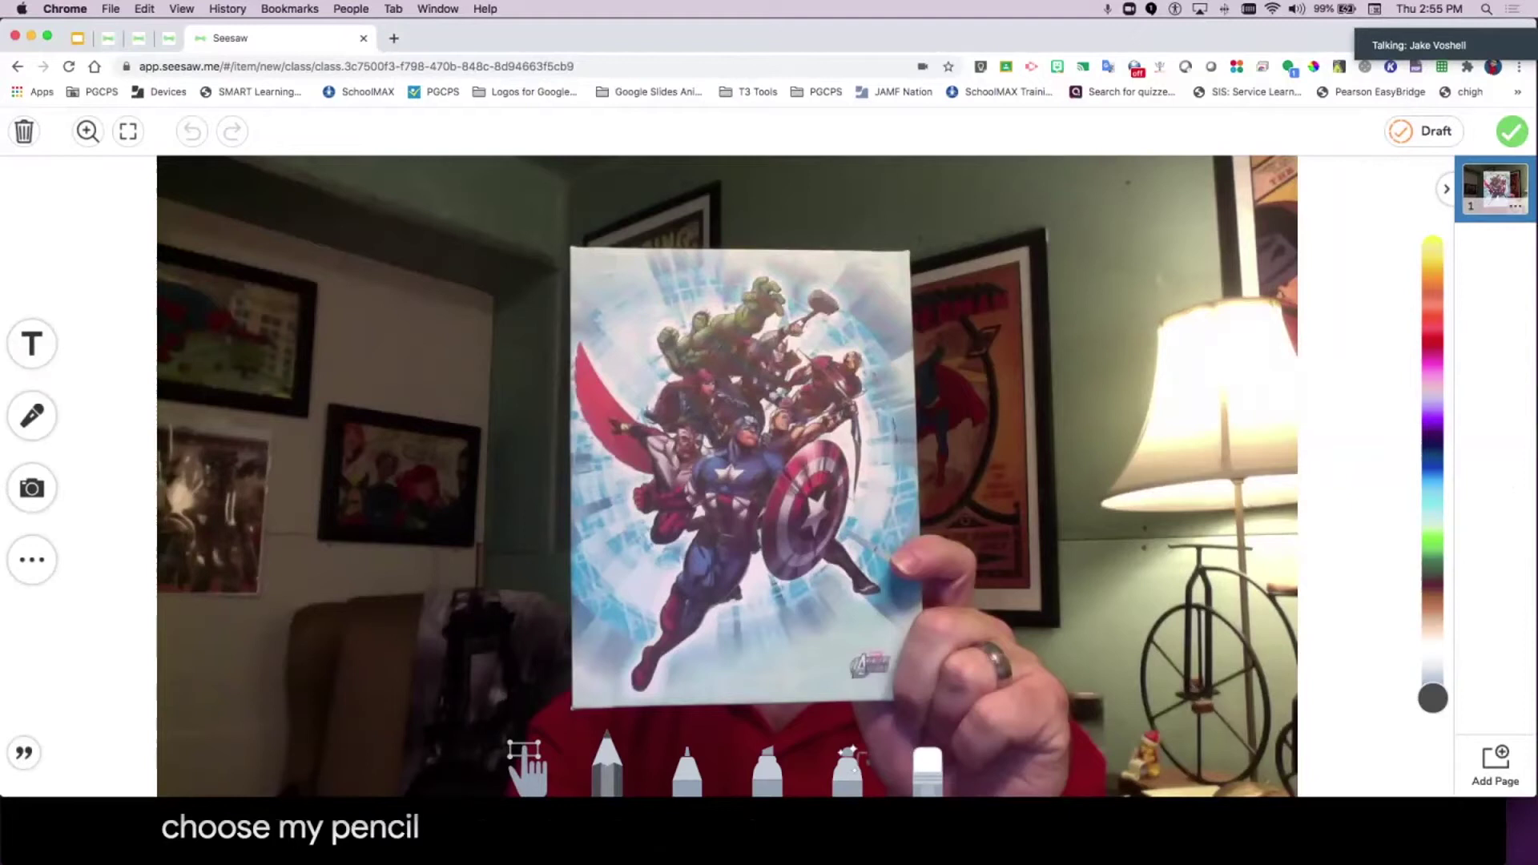
left_click(607, 765)
left_click(716, 689)
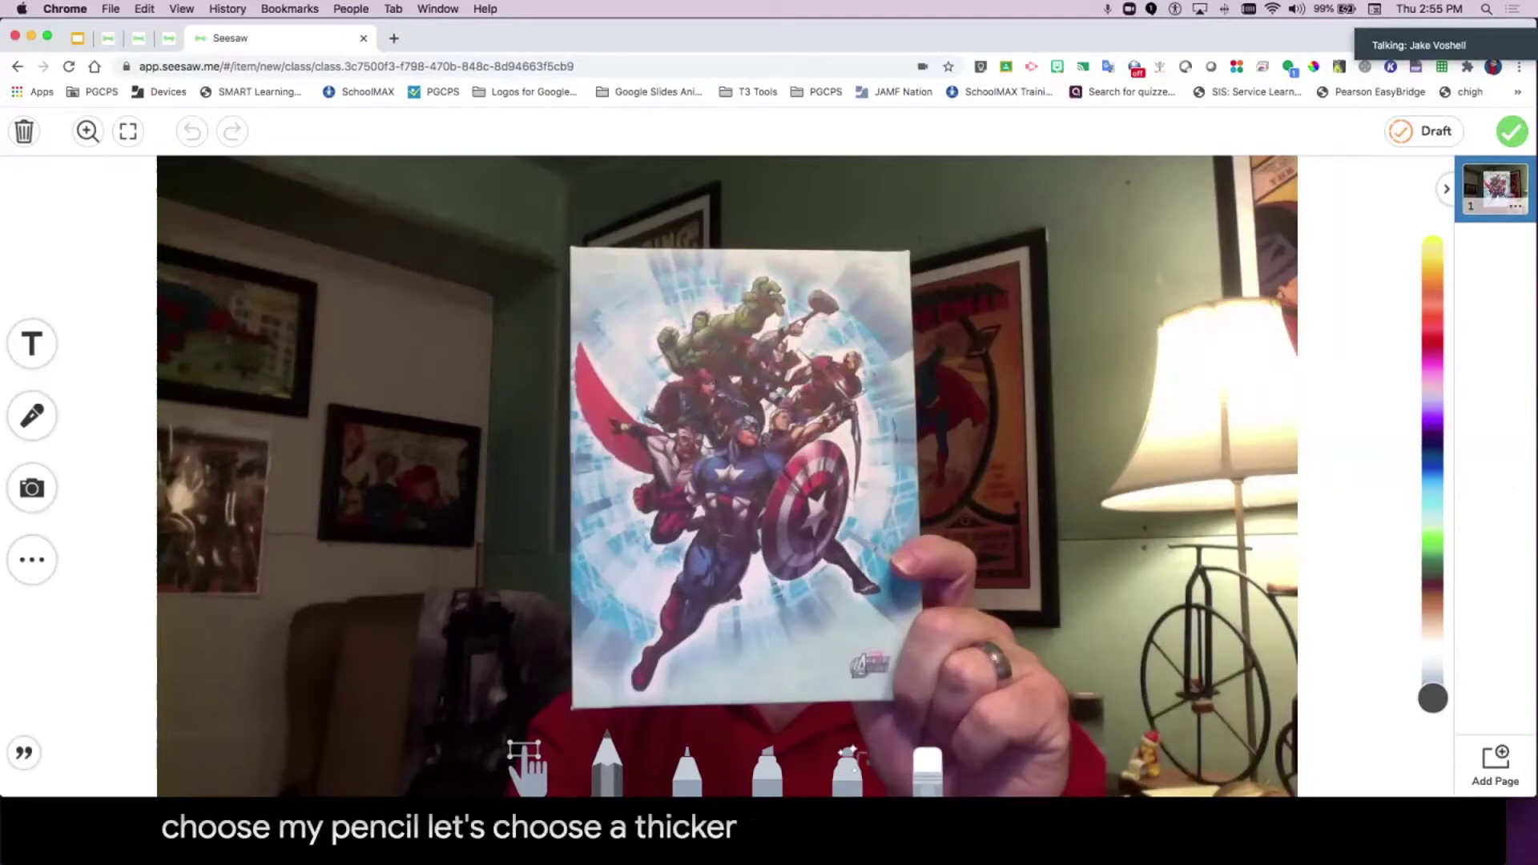
left_click(1433, 253)
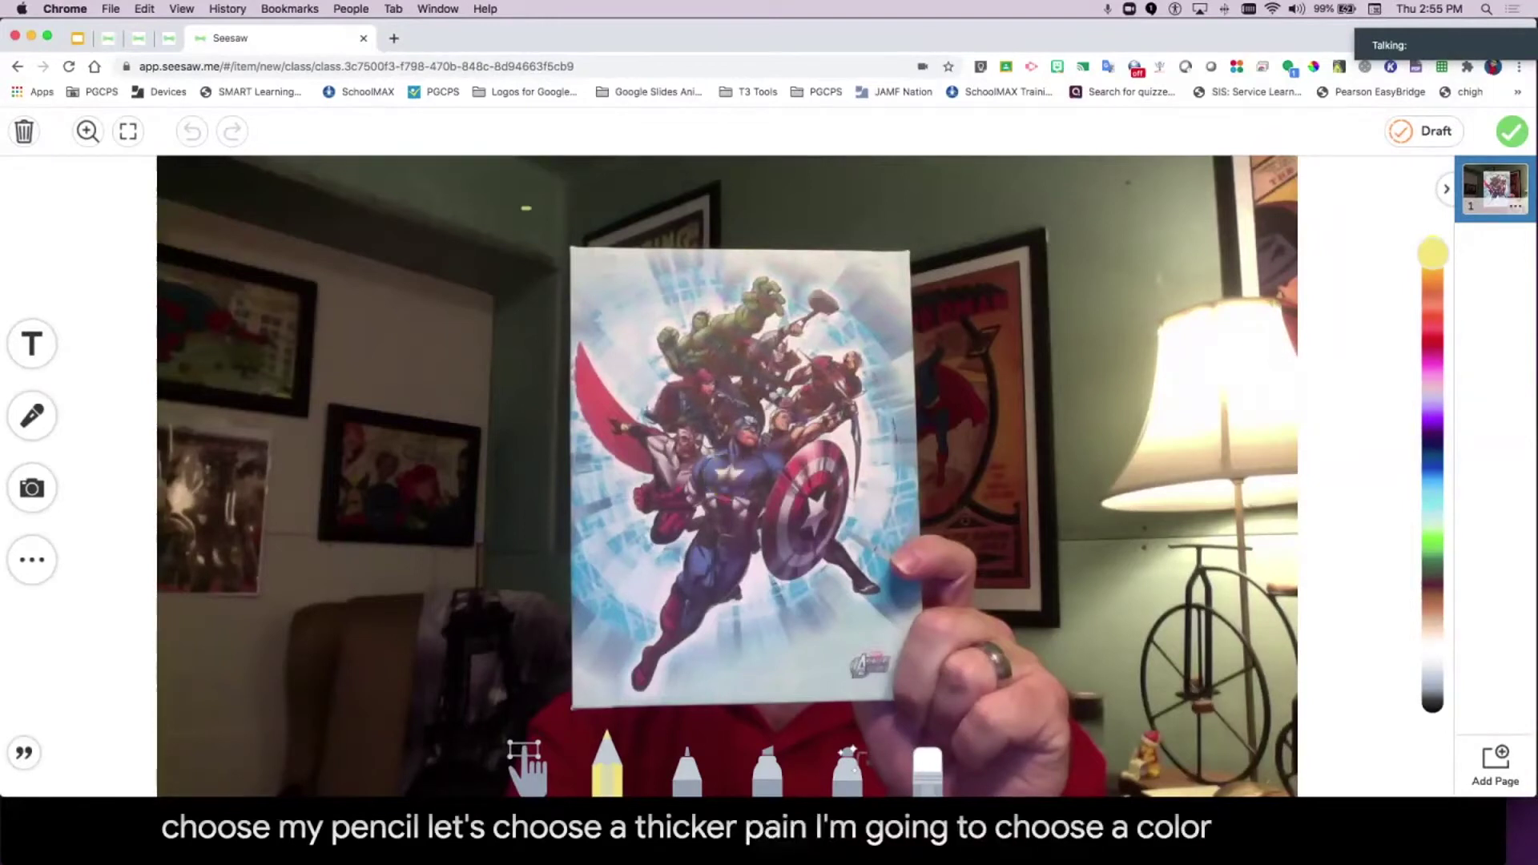
mouse_move(570, 260)
left_mouse_down()
mouse_move(587, 249)
mouse_move(759, 276)
left_mouse_up()
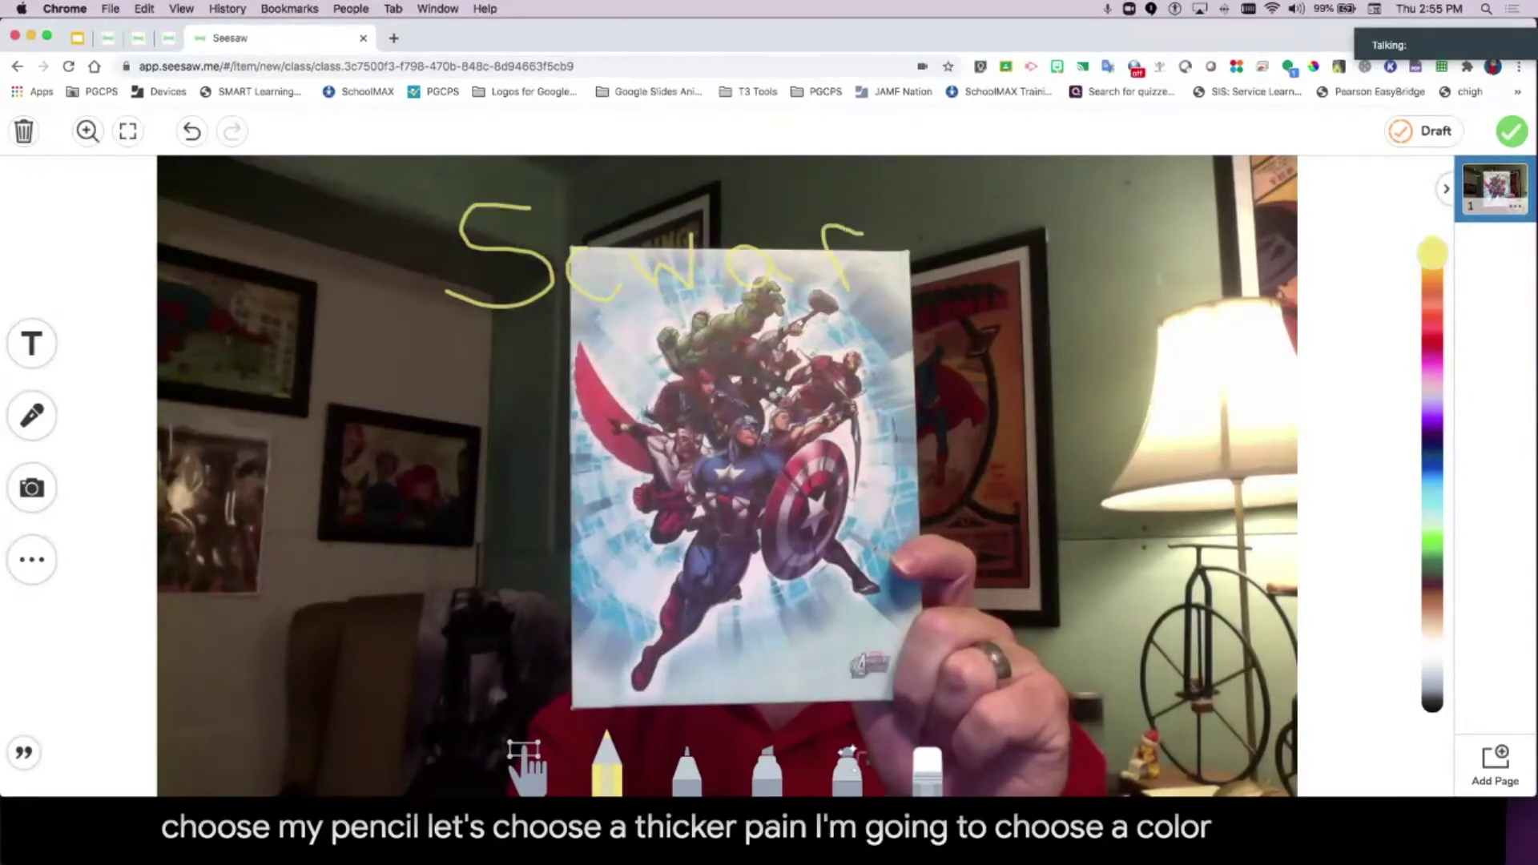
Step: Record a voice clip over the labelled photo and post it to Sample Student's journal
left_click(32, 415)
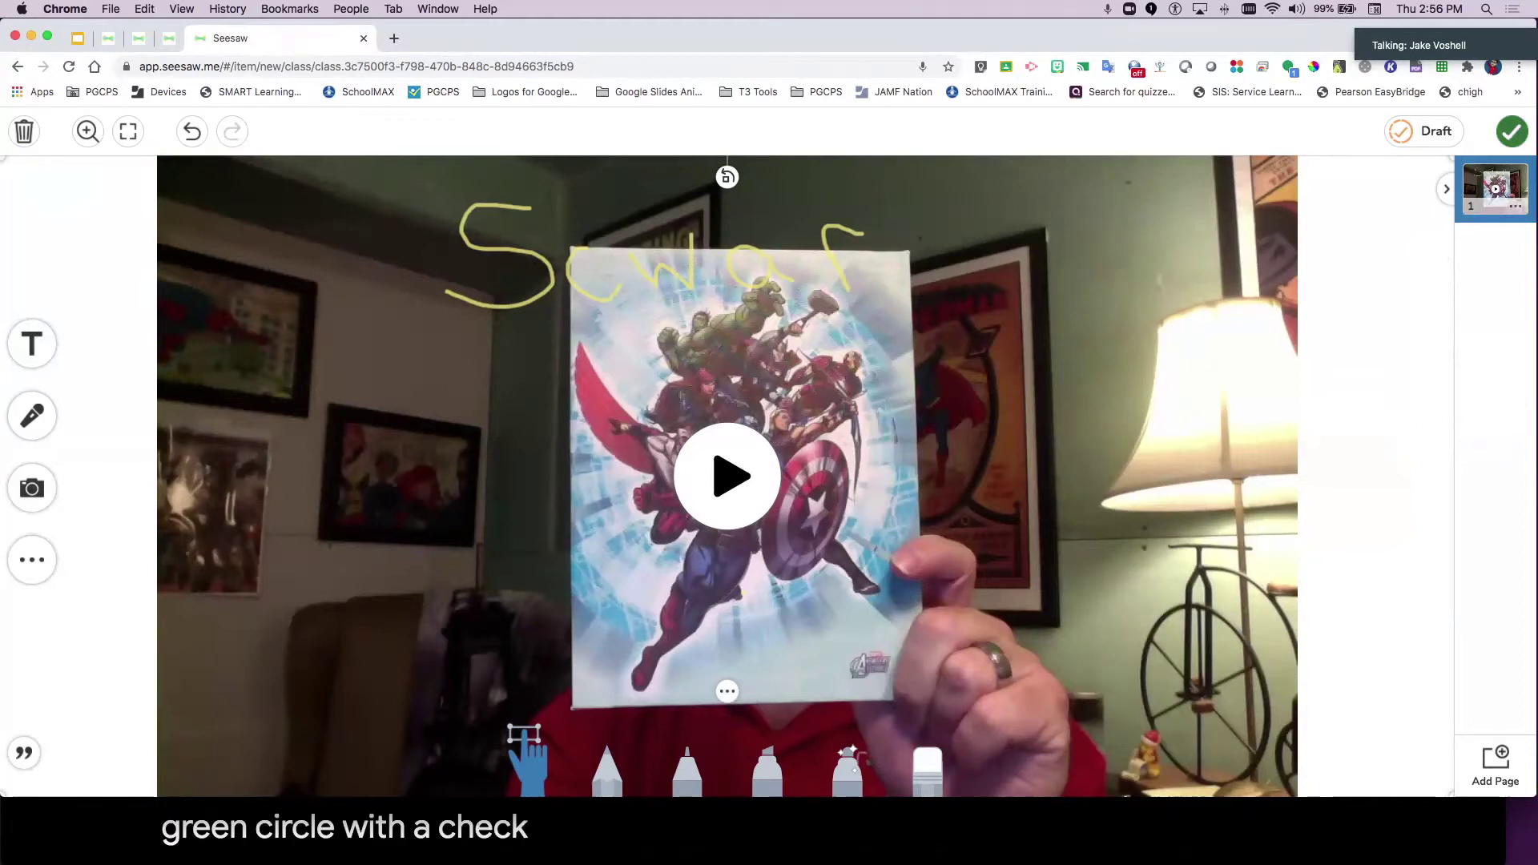
left_click(1512, 131)
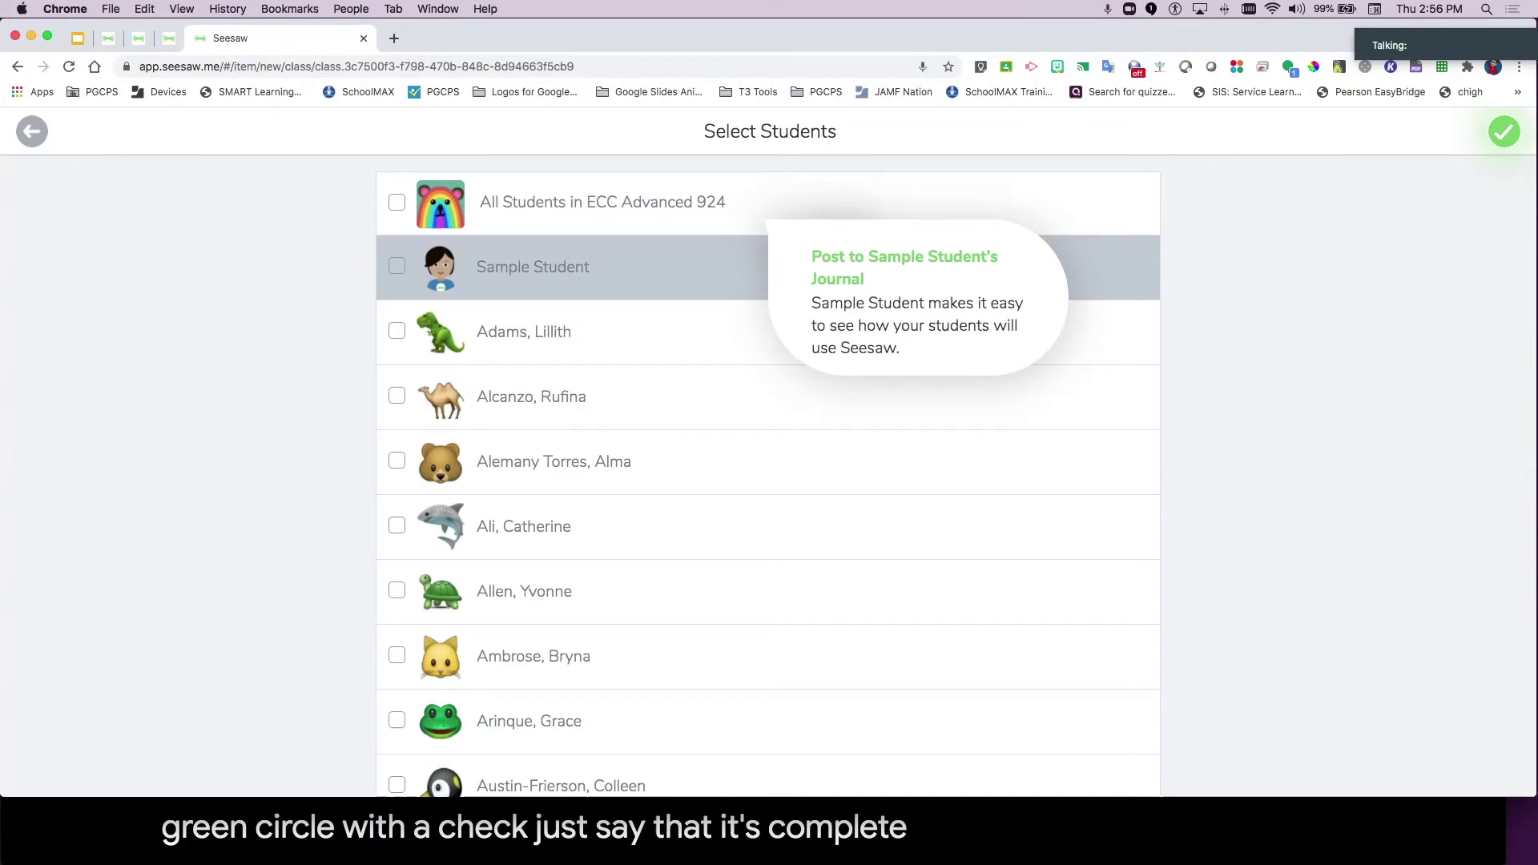
left_click(397, 266)
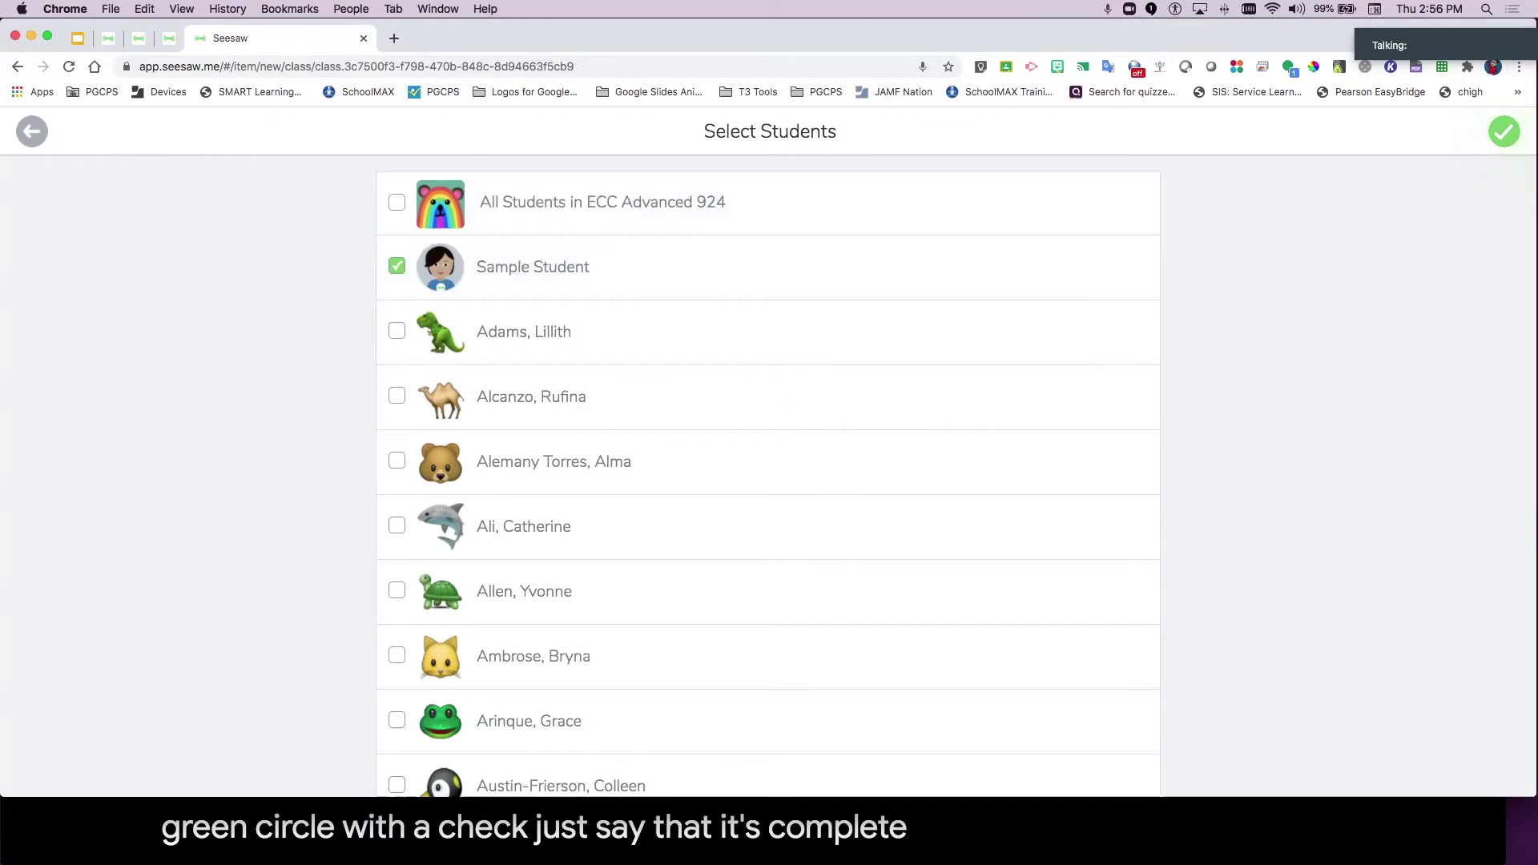
left_click(1503, 131)
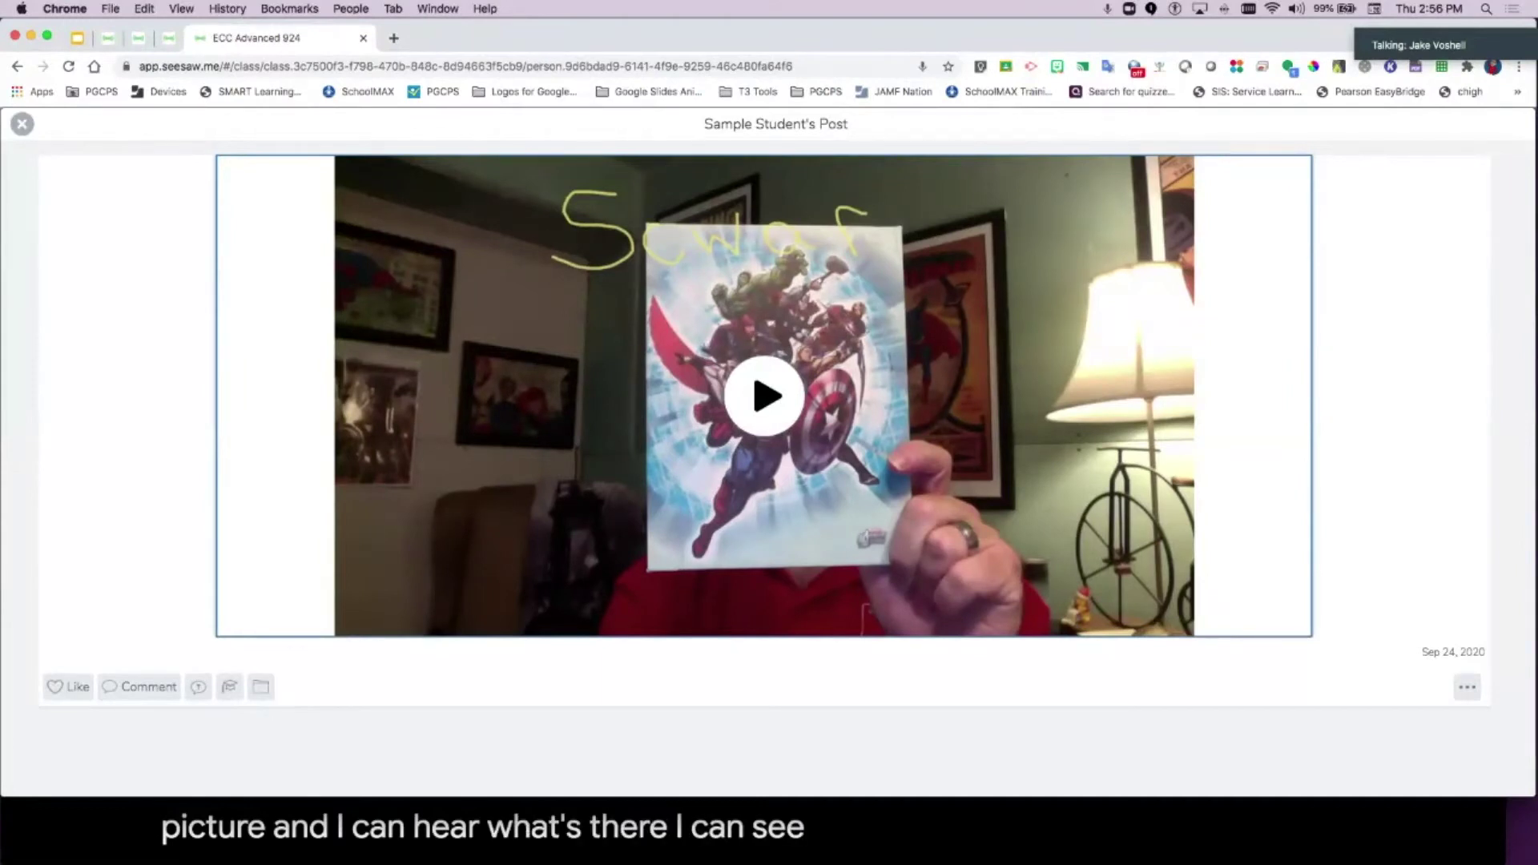
Step: Close the enlarged post and switch to the Shape Hunt Journal Prompt slide in Google Slides
key("Escape")
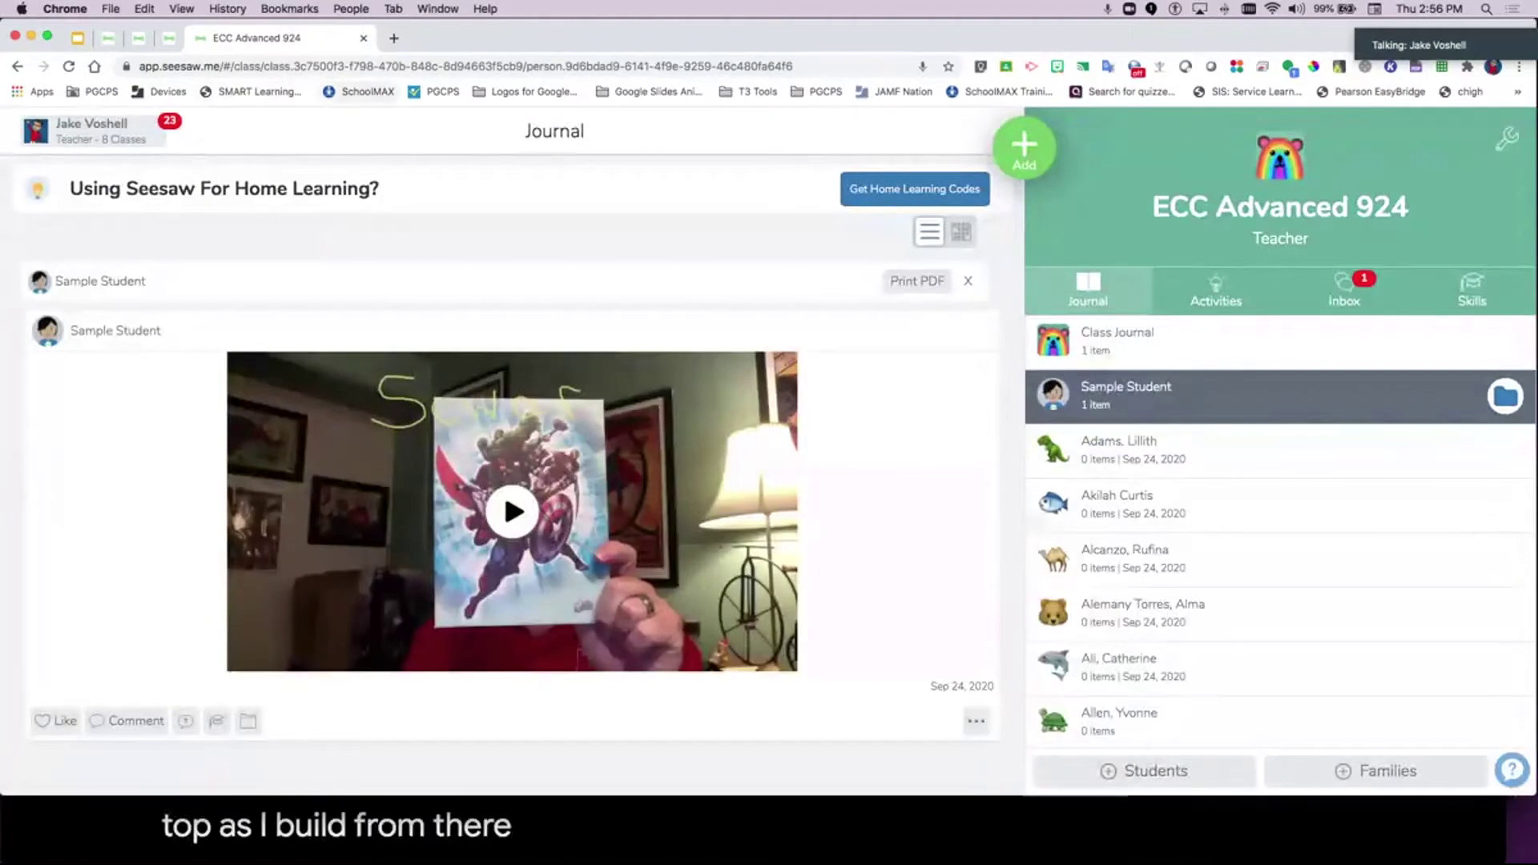
key("super+1")
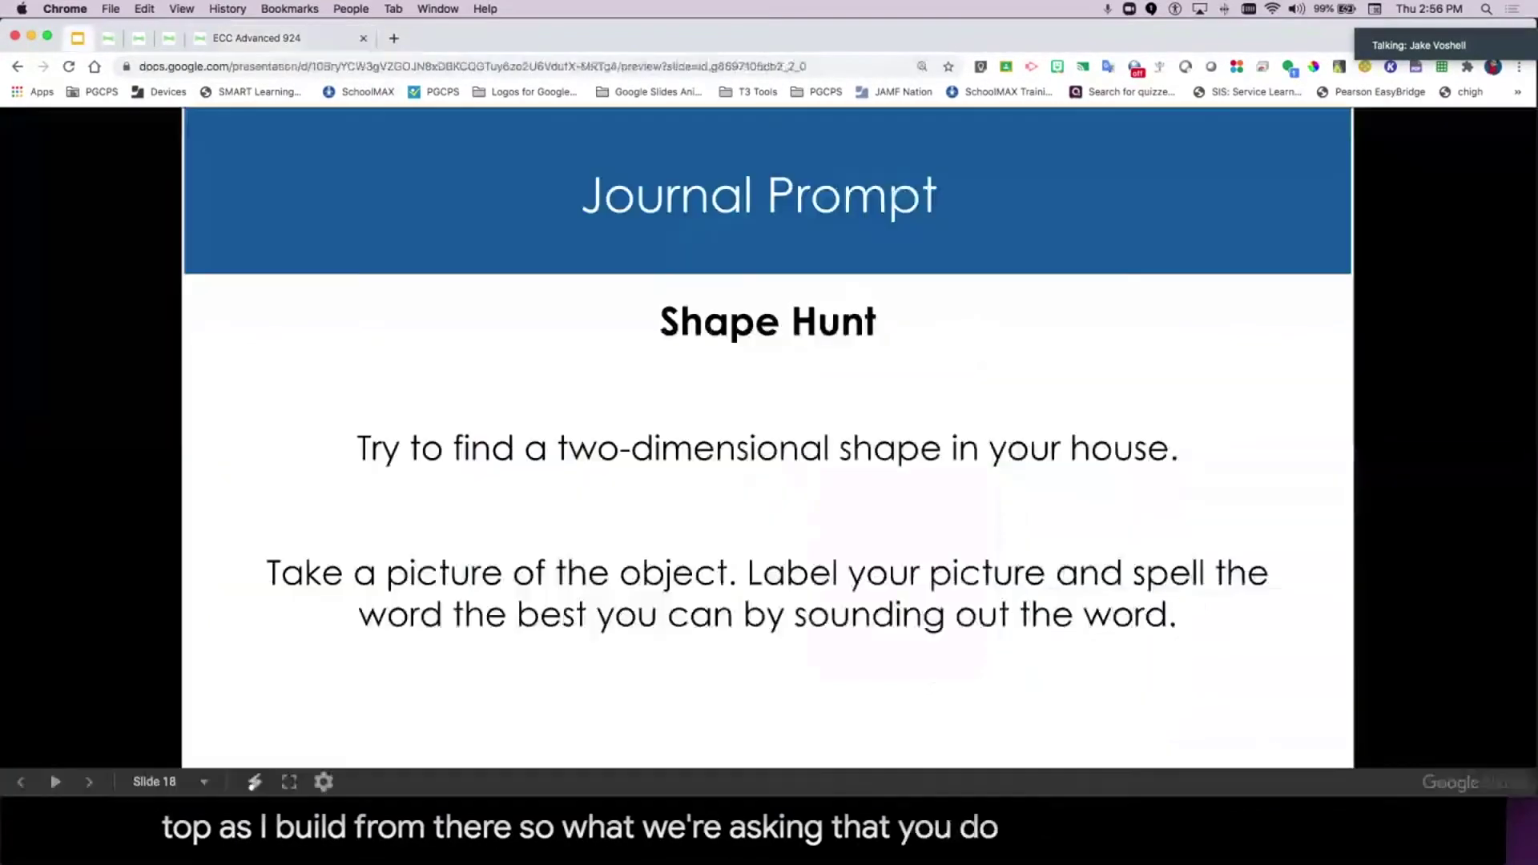
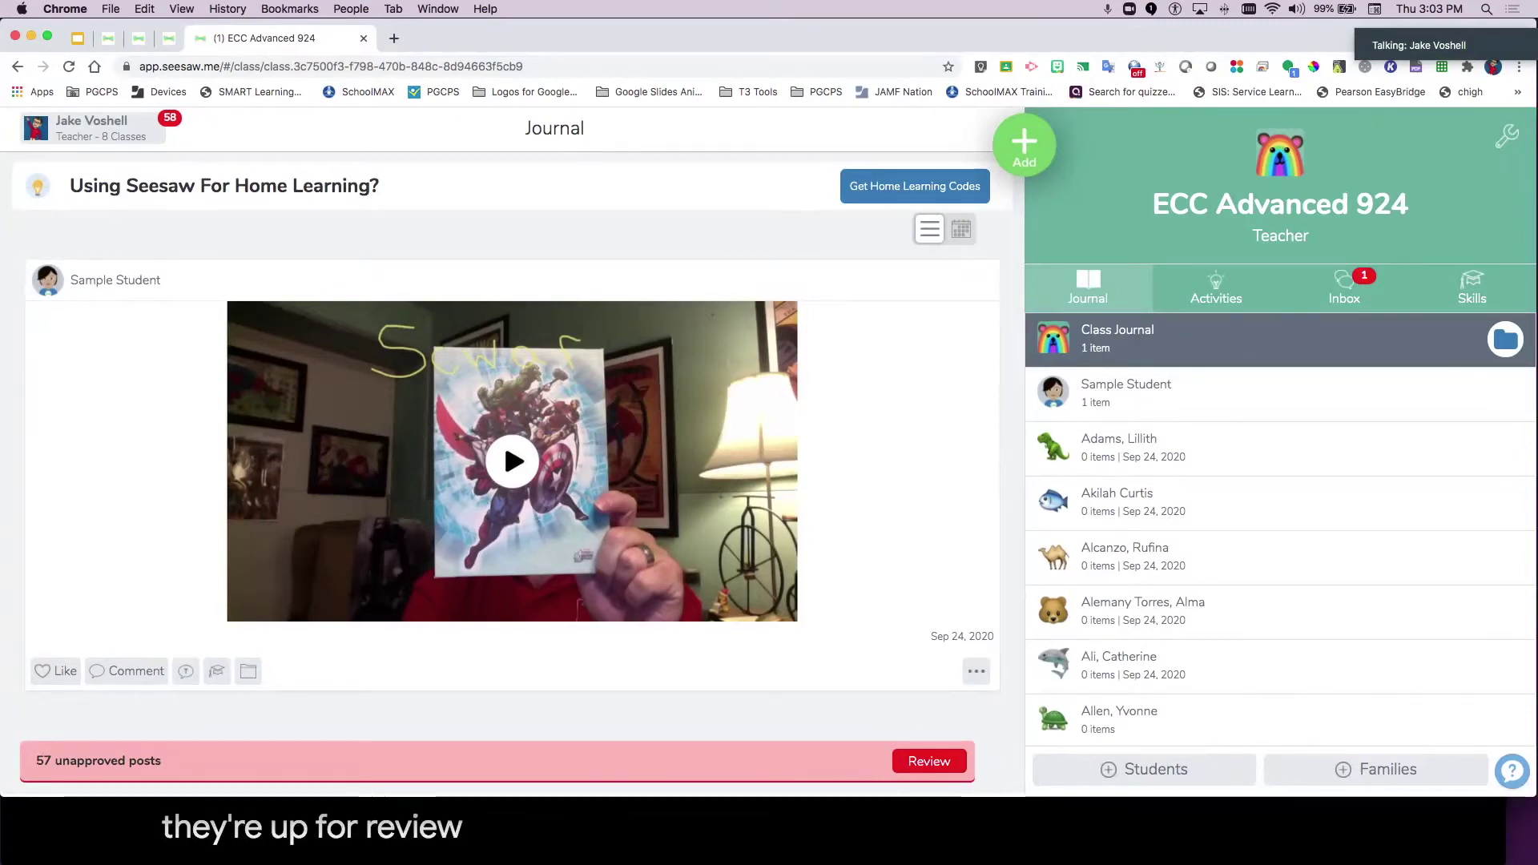
Step: Open the unapproved posts for review and look through the shape photos and comments submitted by the class
left_click(929, 761)
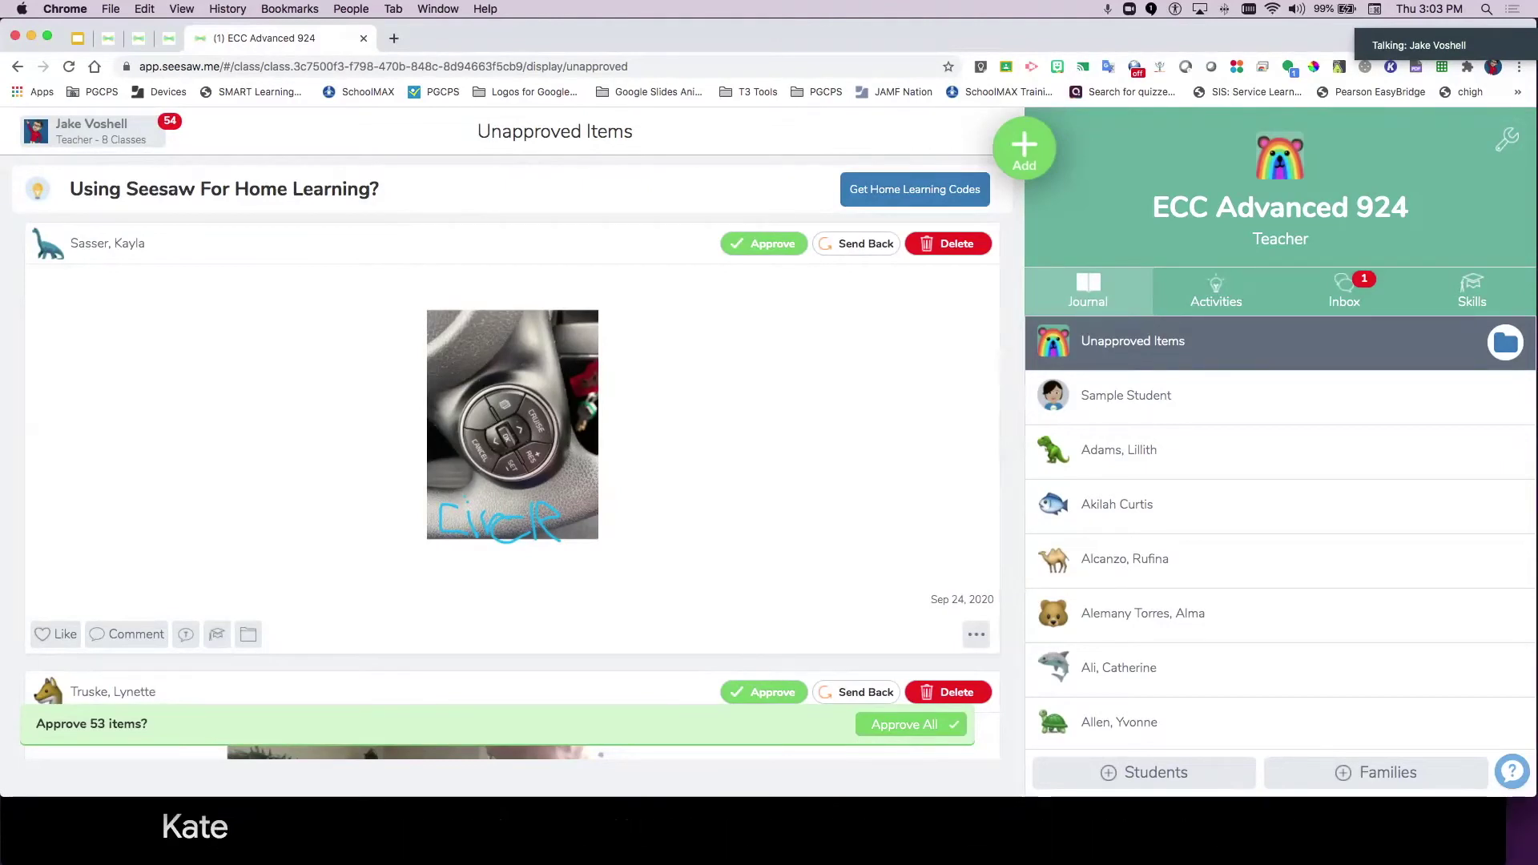
scroll(513, 481, "down", 5)
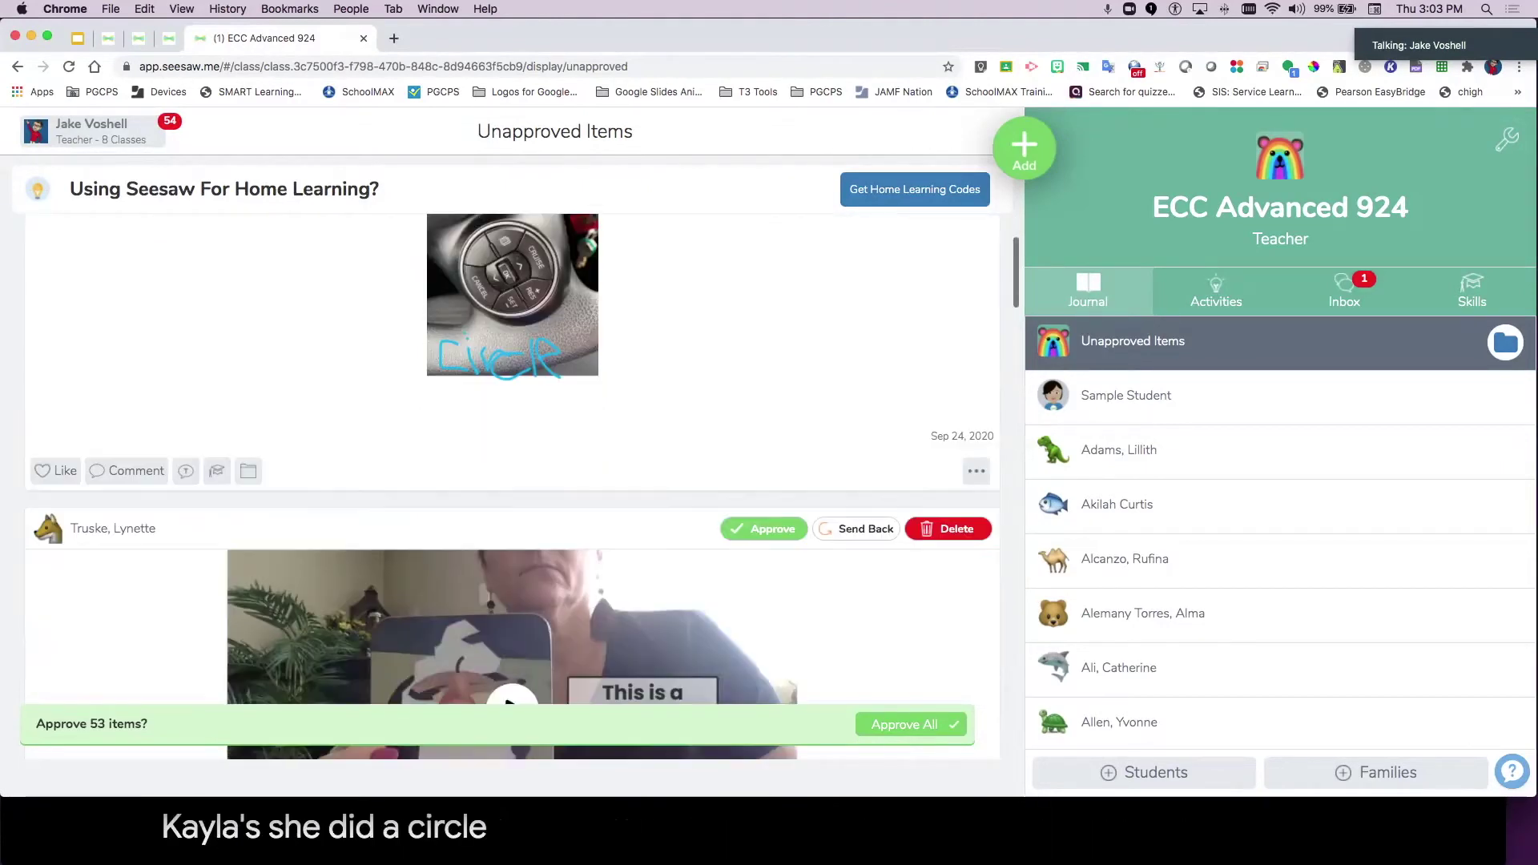
scroll(503, 624, "down", 6)
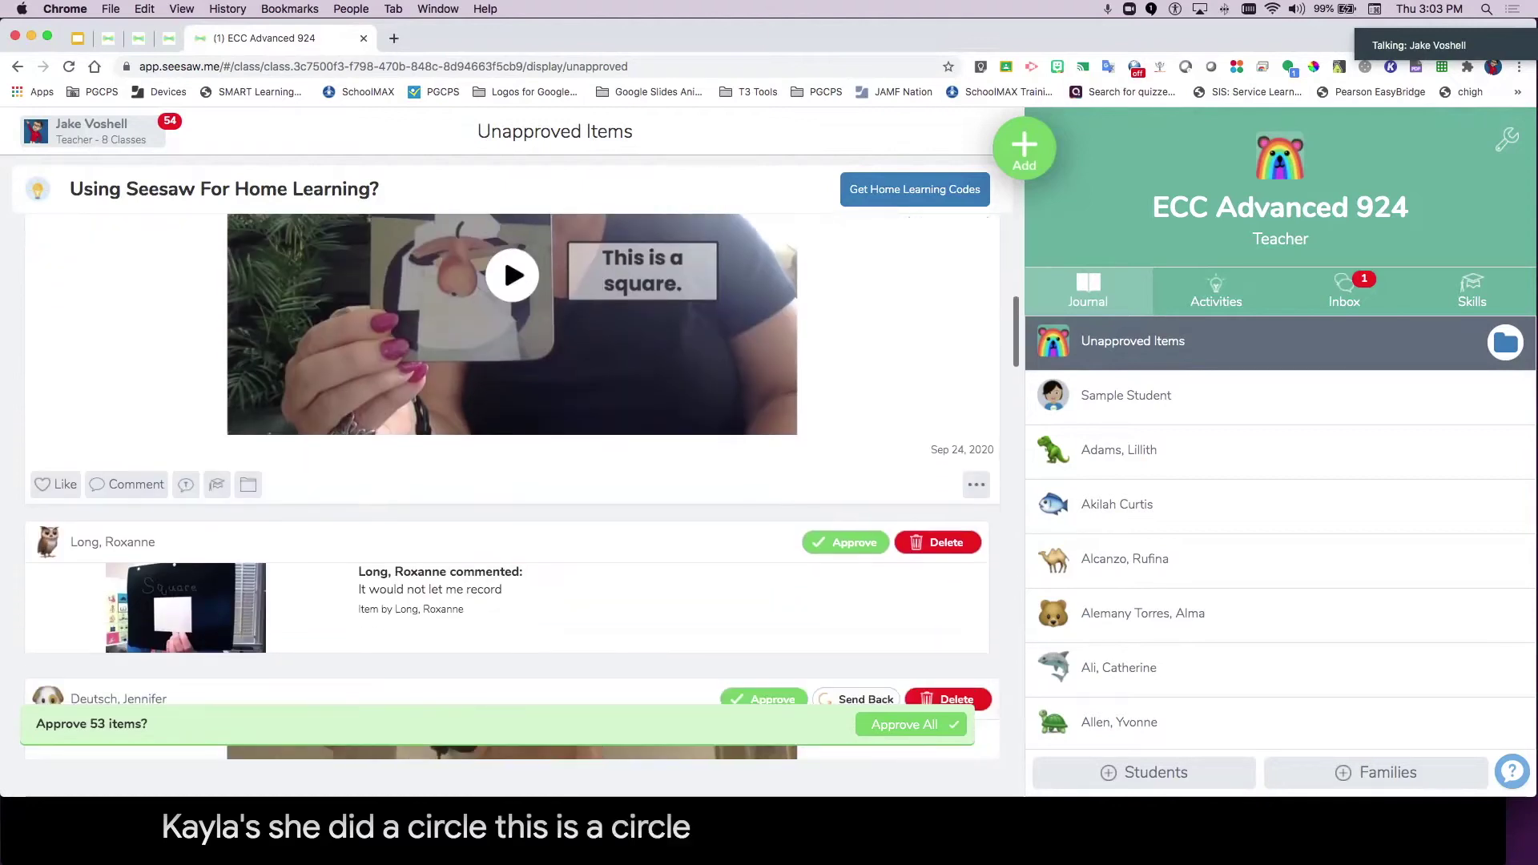
scroll(503, 561, "down", 7)
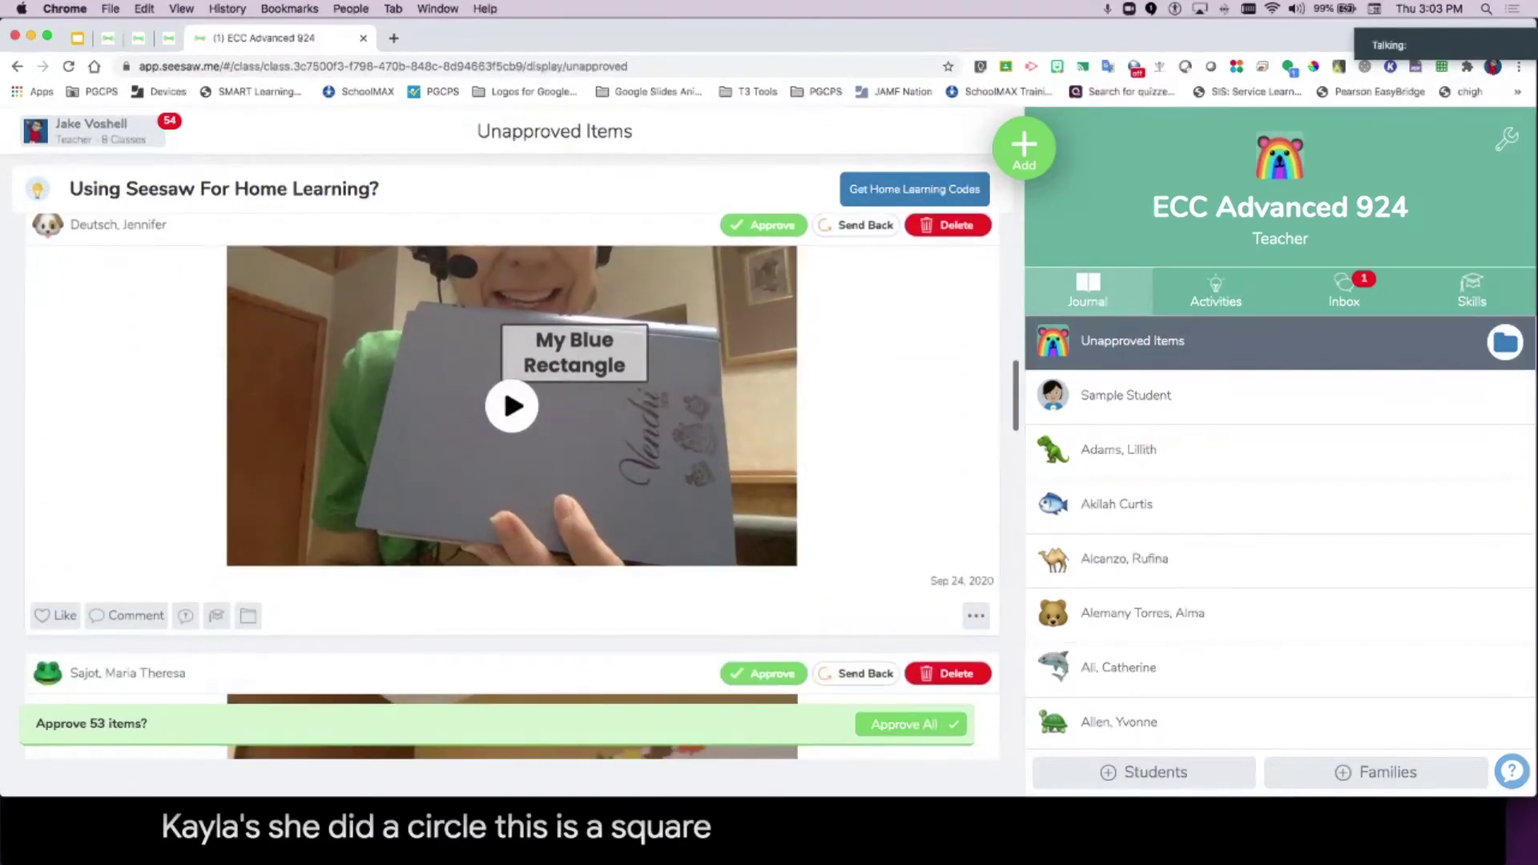
scroll(513, 481, "down", 6)
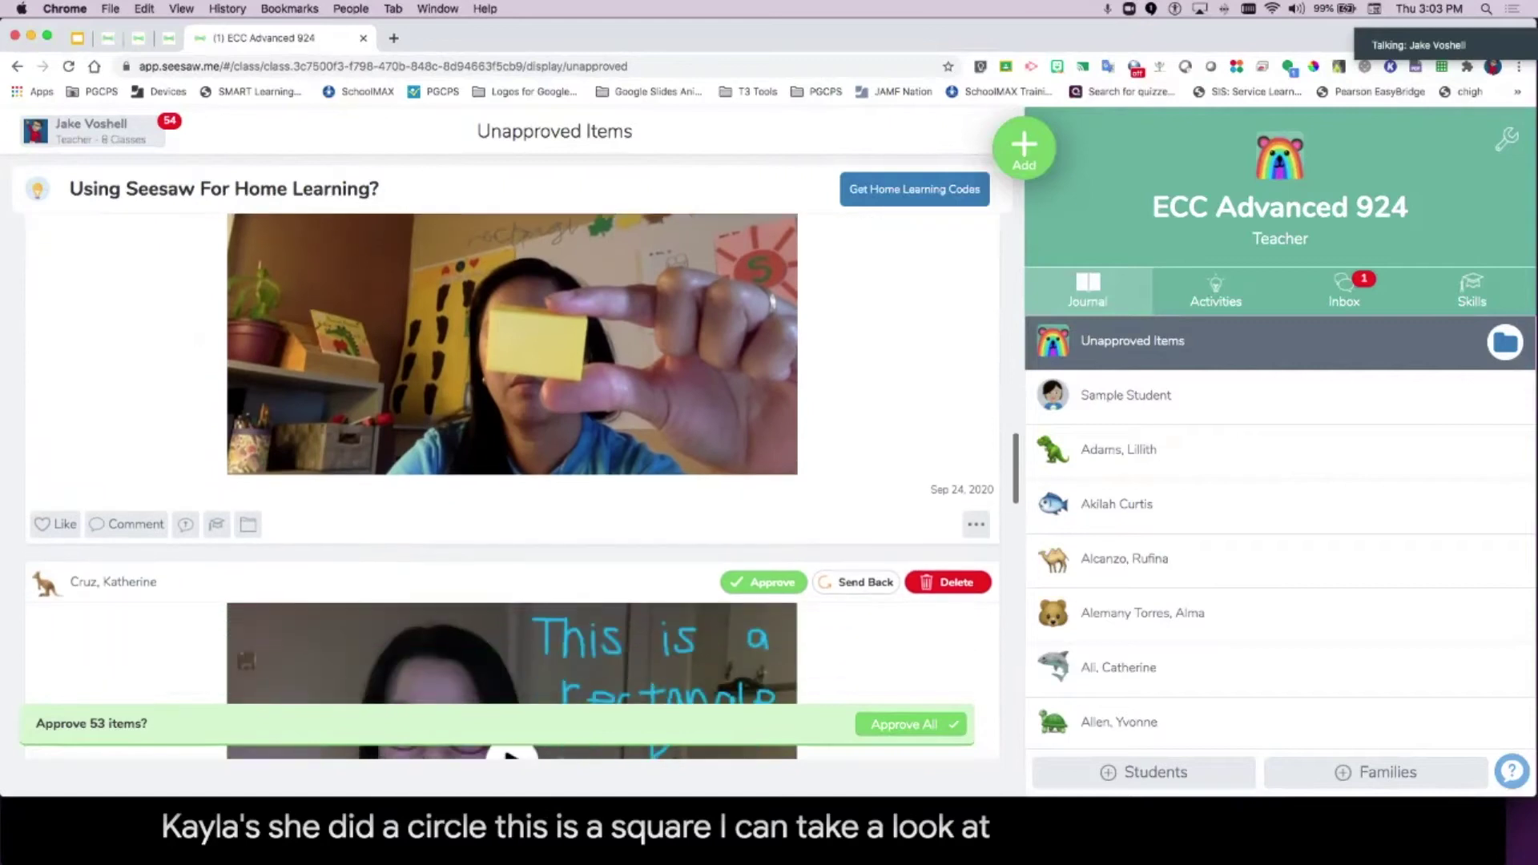
scroll(513, 481, "down", 6)
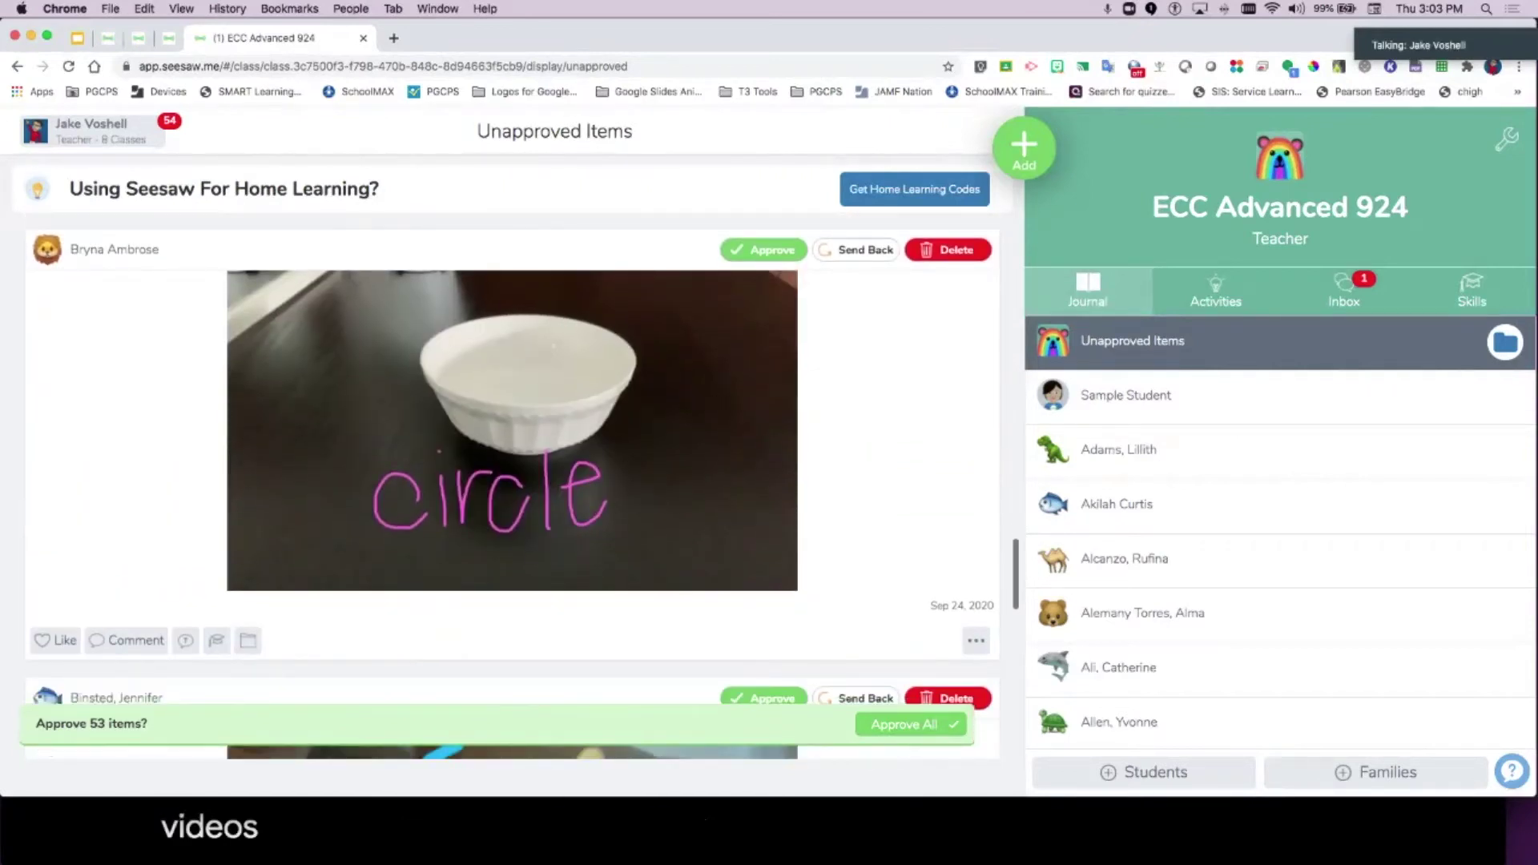
scroll(512, 481, "down", 12)
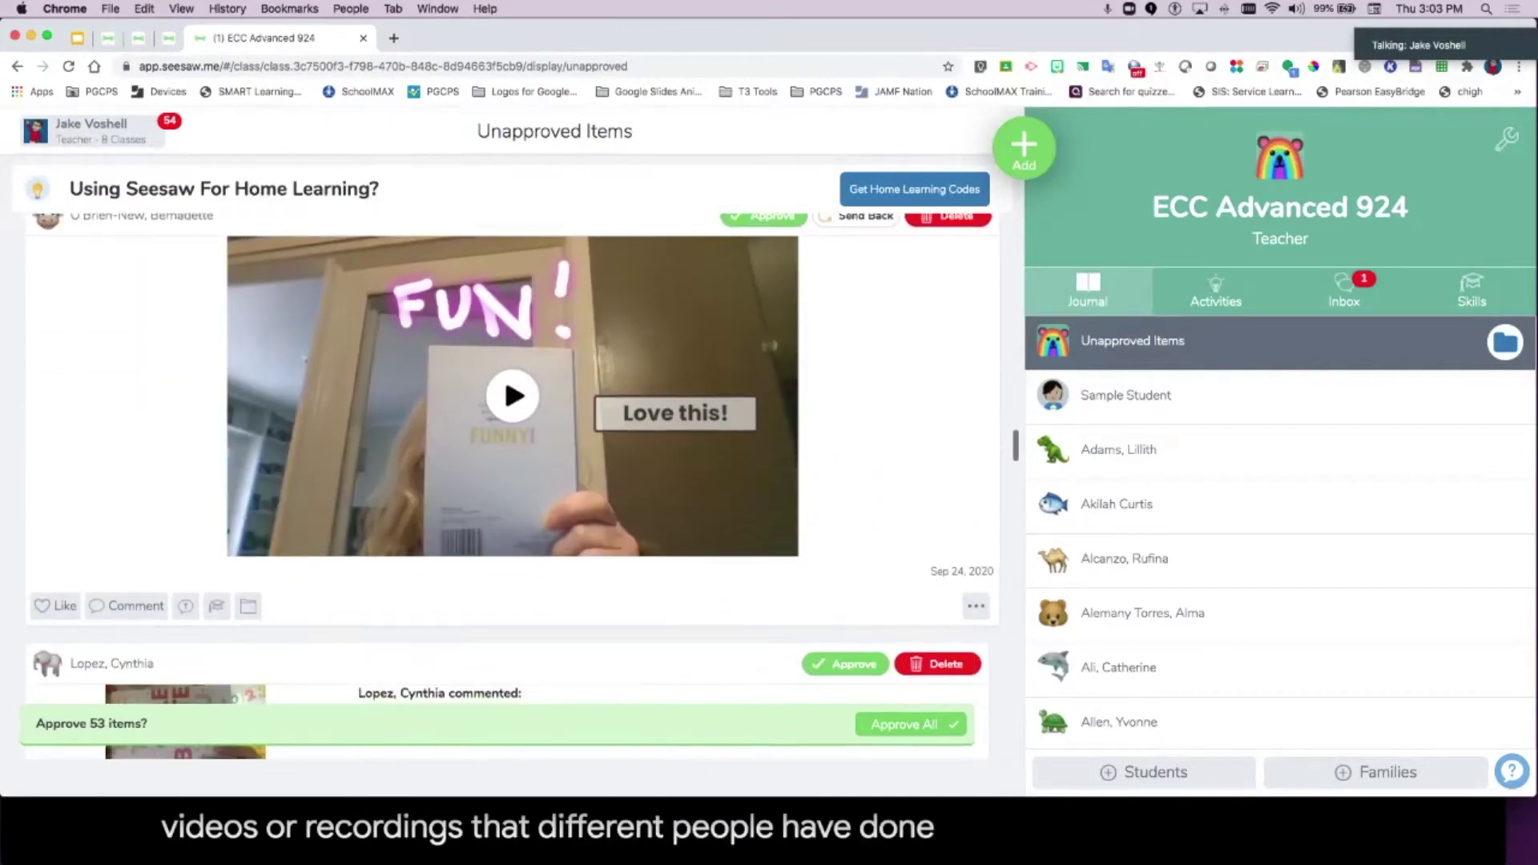
scroll(513, 481, "down", 1)
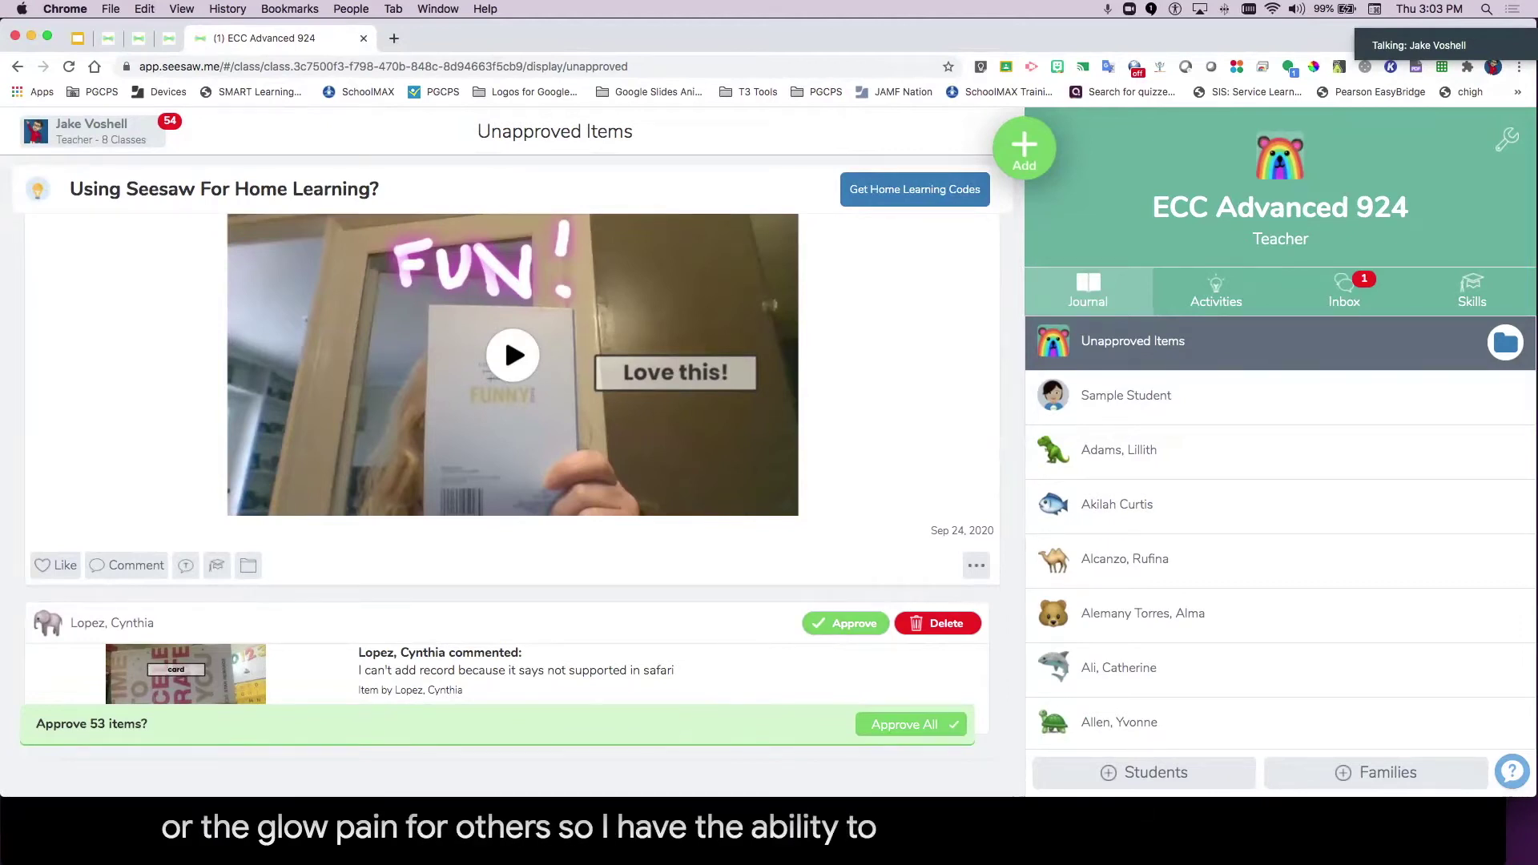
scroll(504, 339, "down", 10)
scroll(513, 449, "down", 5)
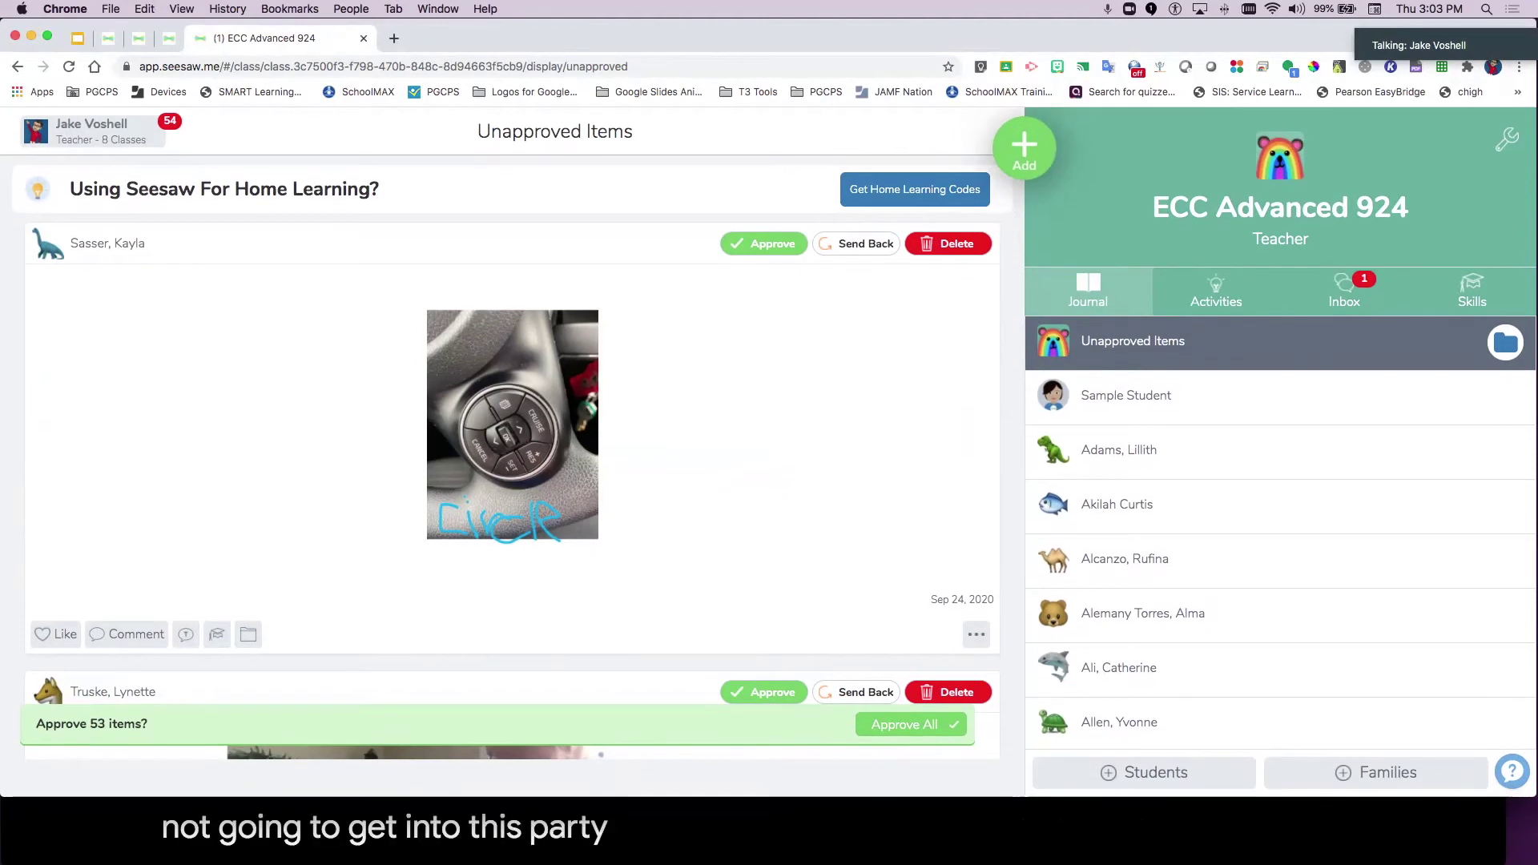
Step: Return to the class journal and switch to the Try it Out slide in Google Slides
left_click(18, 67)
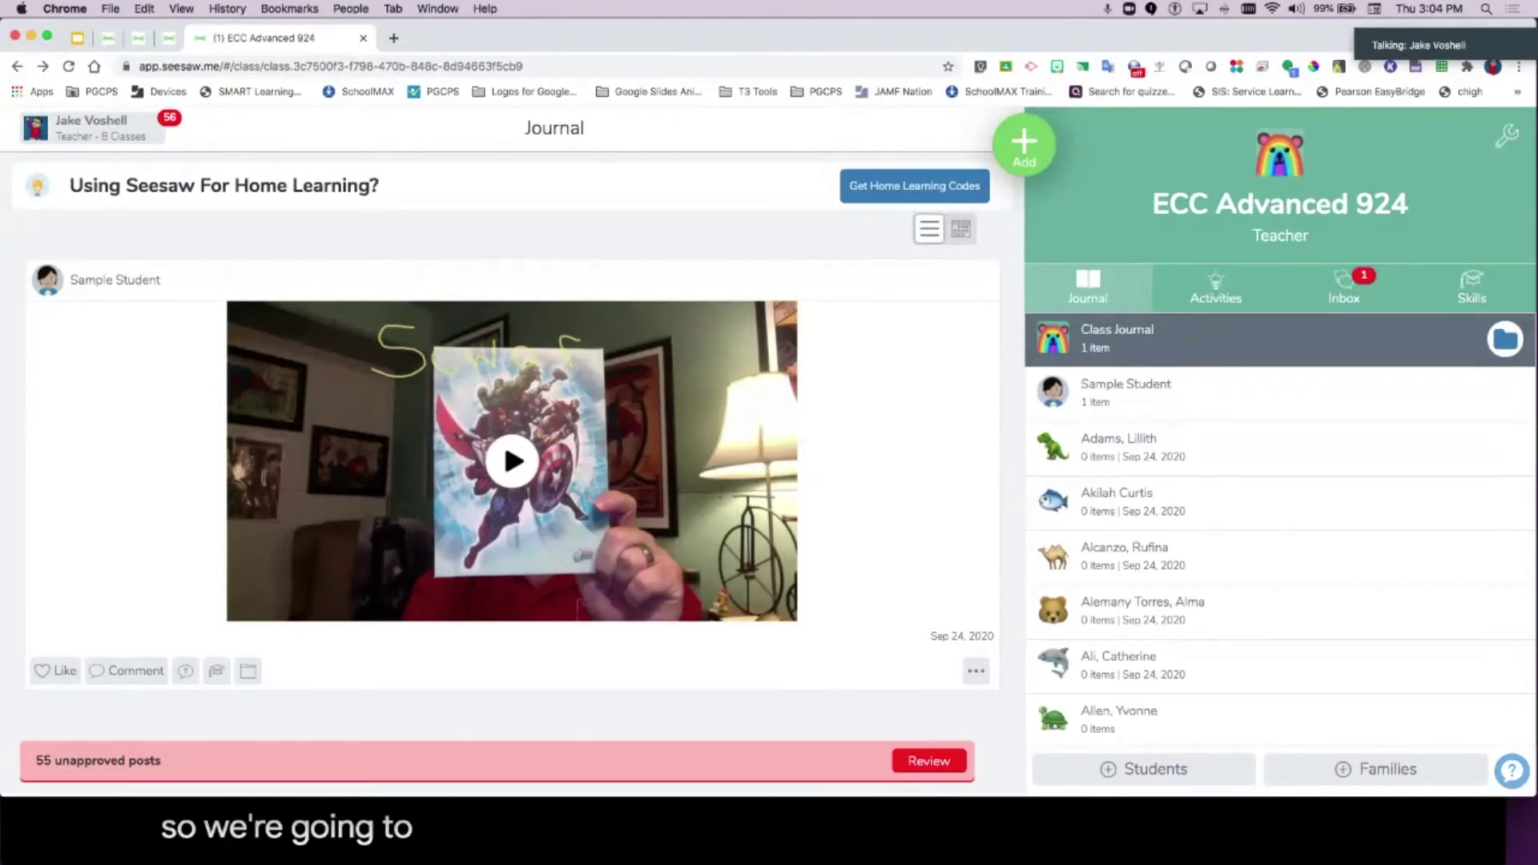
left_click(68, 67)
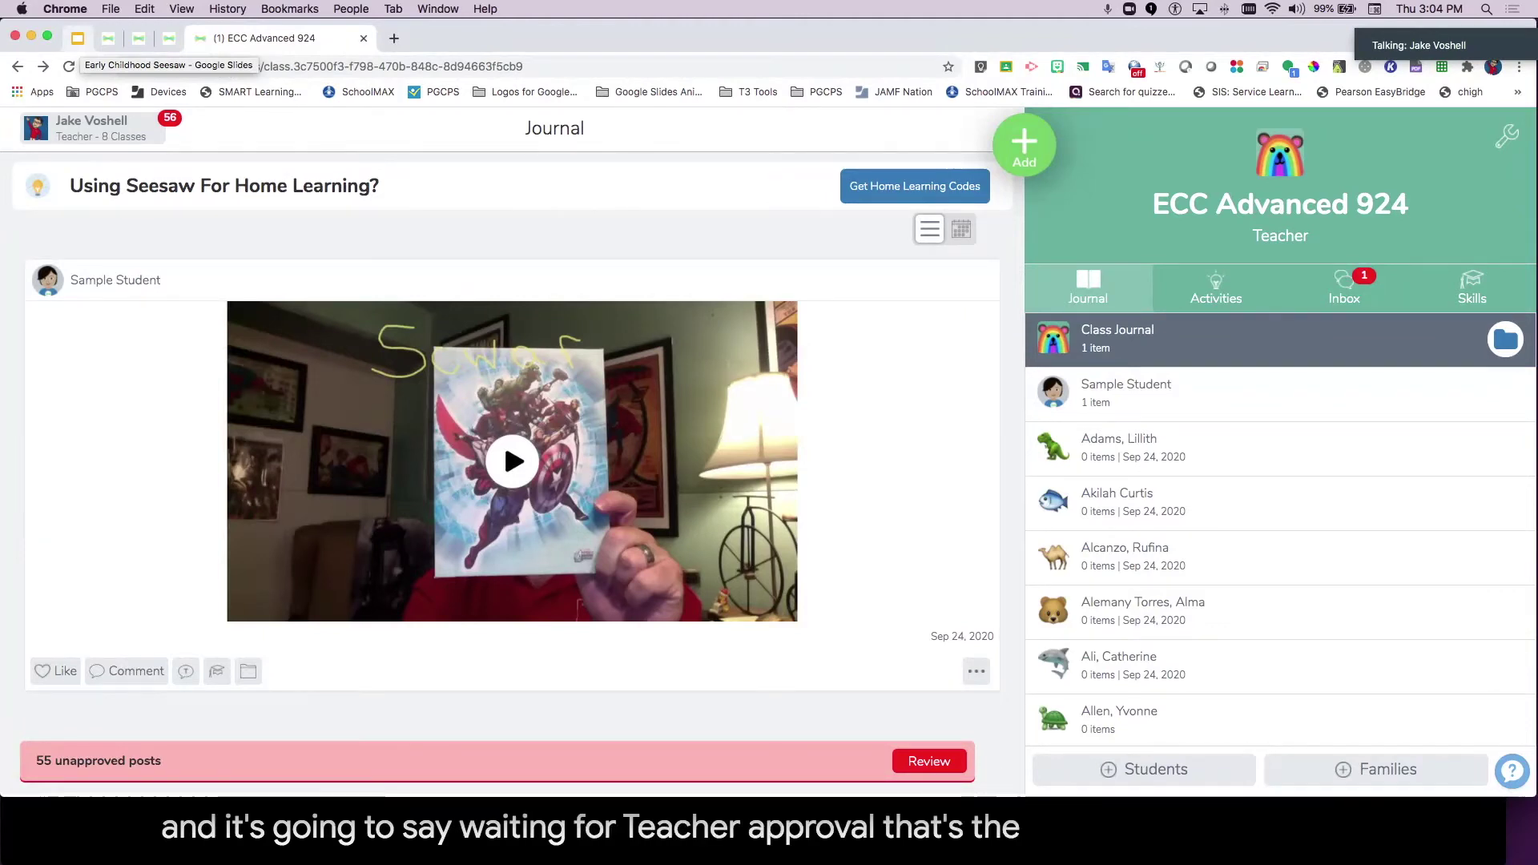
left_click(77, 37)
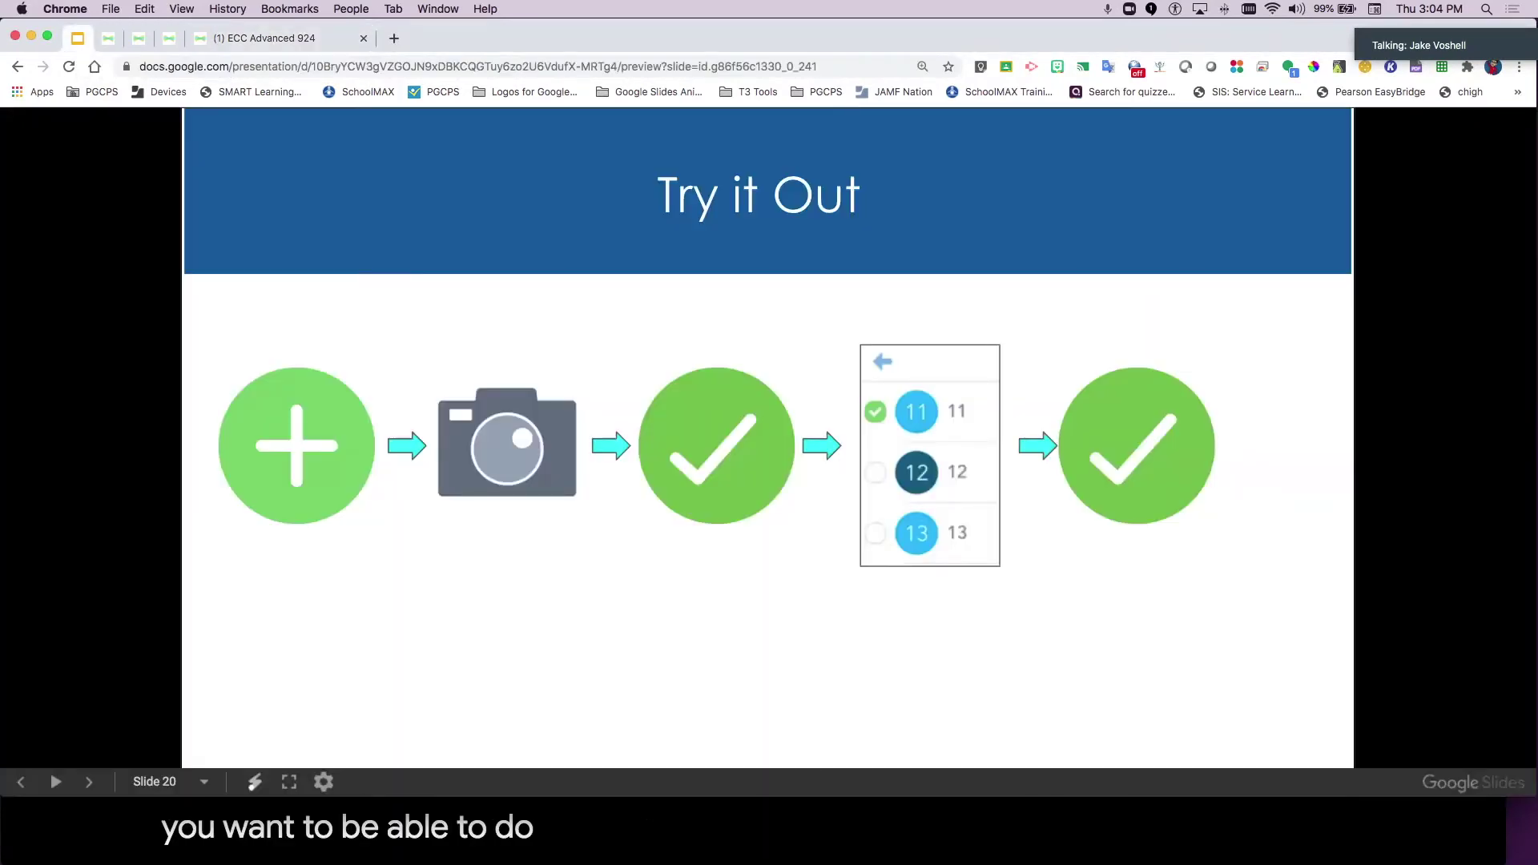
Step: Advance the presentation to the Approving Posts slide, and in Seesaw's class activities open Shape Sort and play its instructions
key("Right")
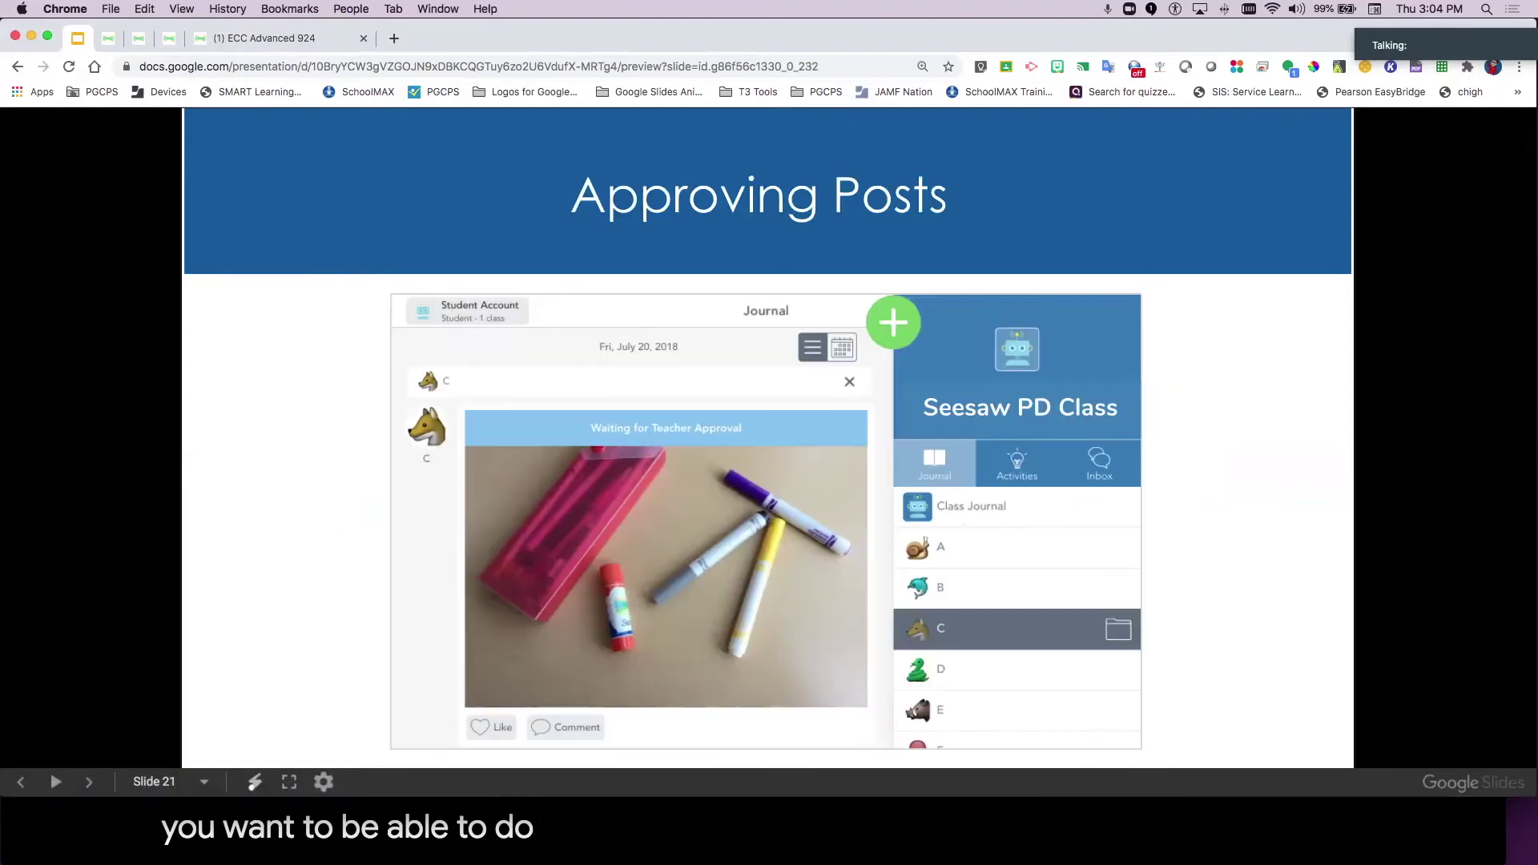
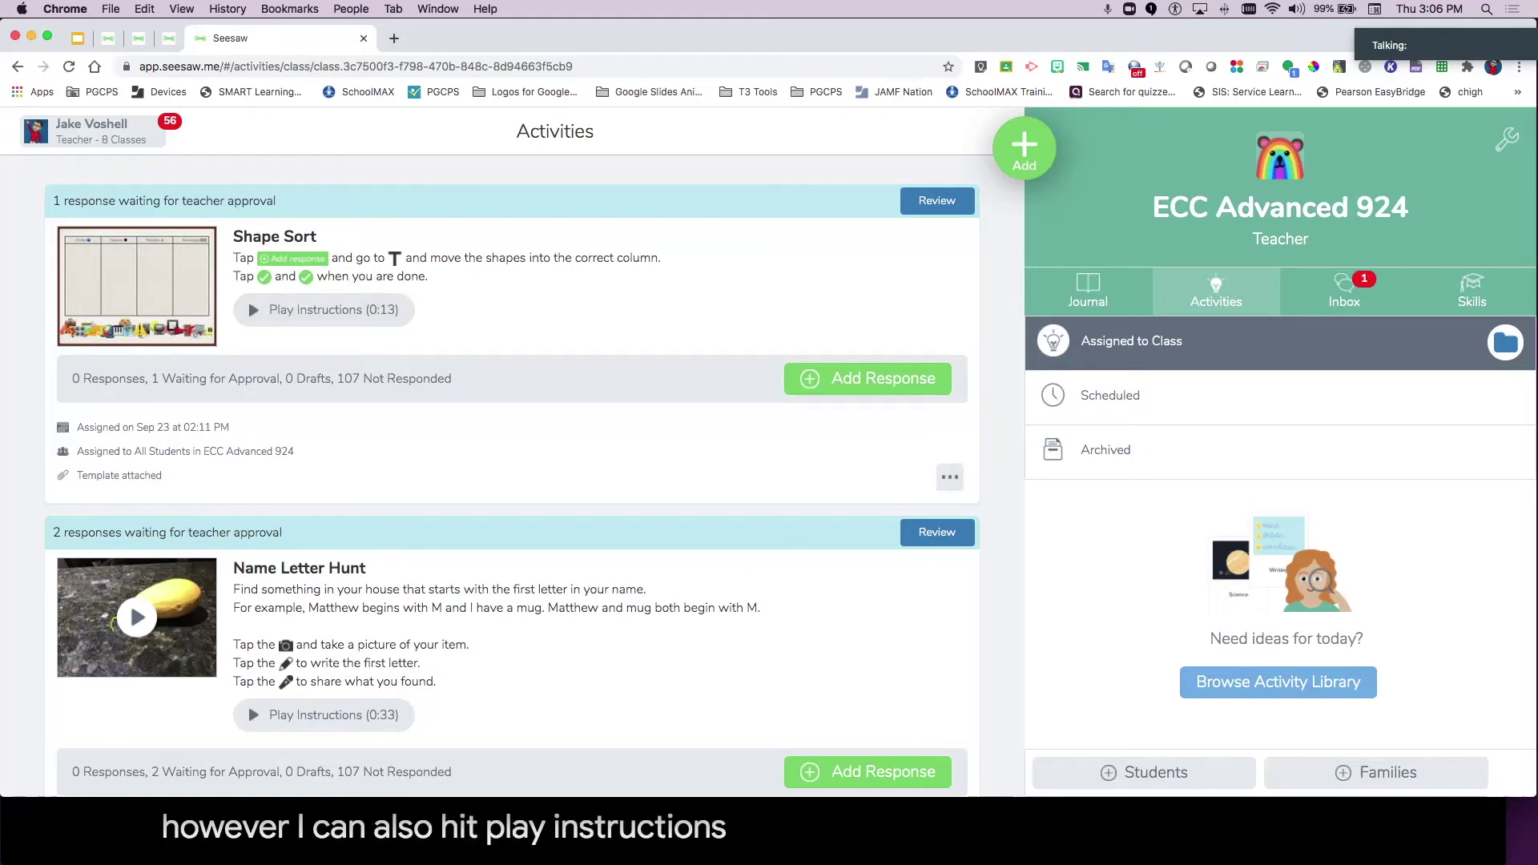
left_click(274, 237)
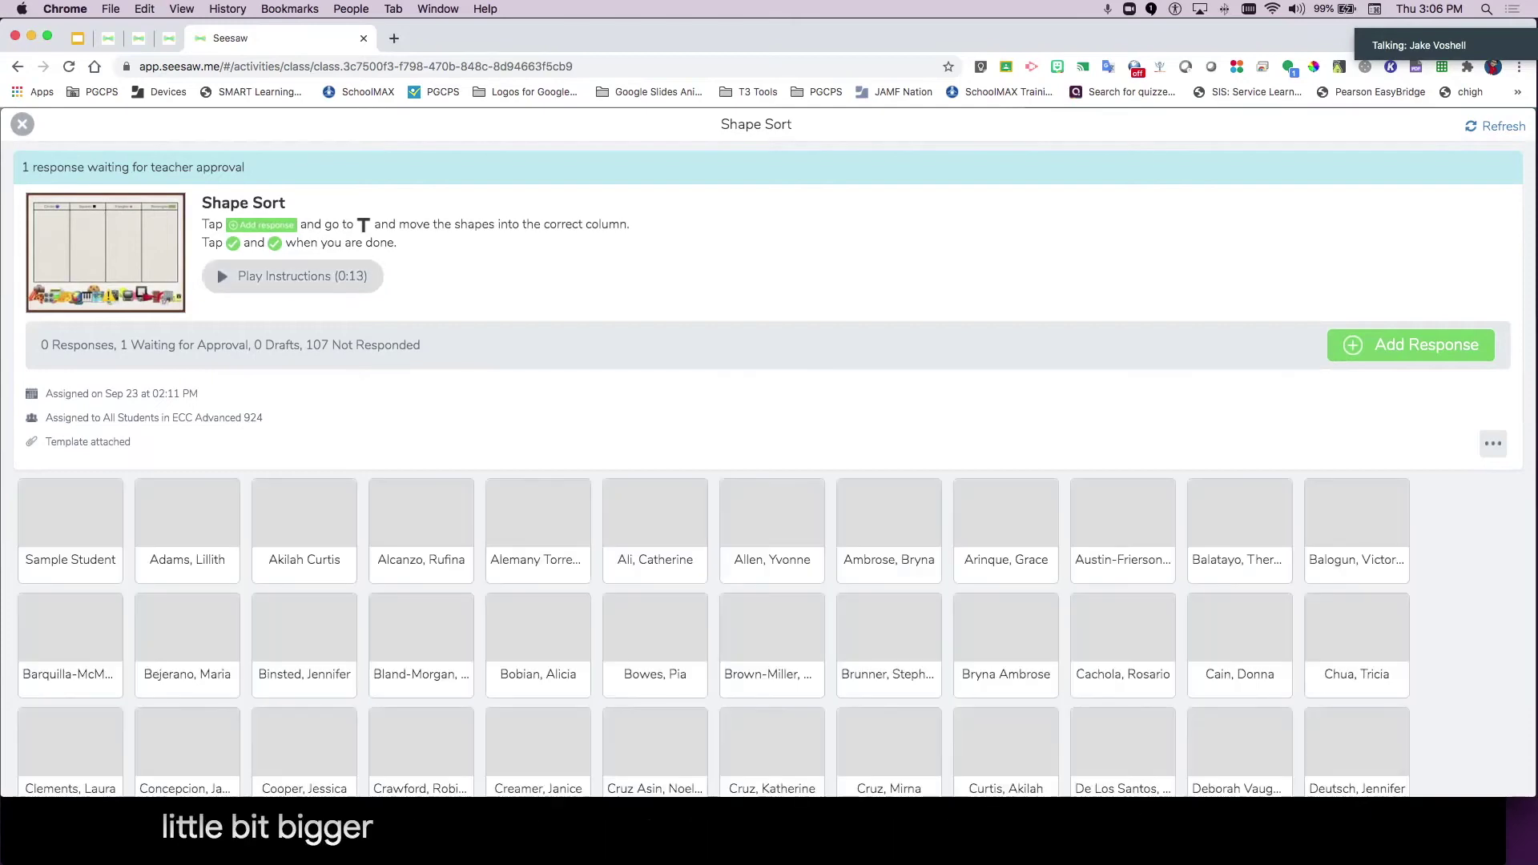
left_click(224, 277)
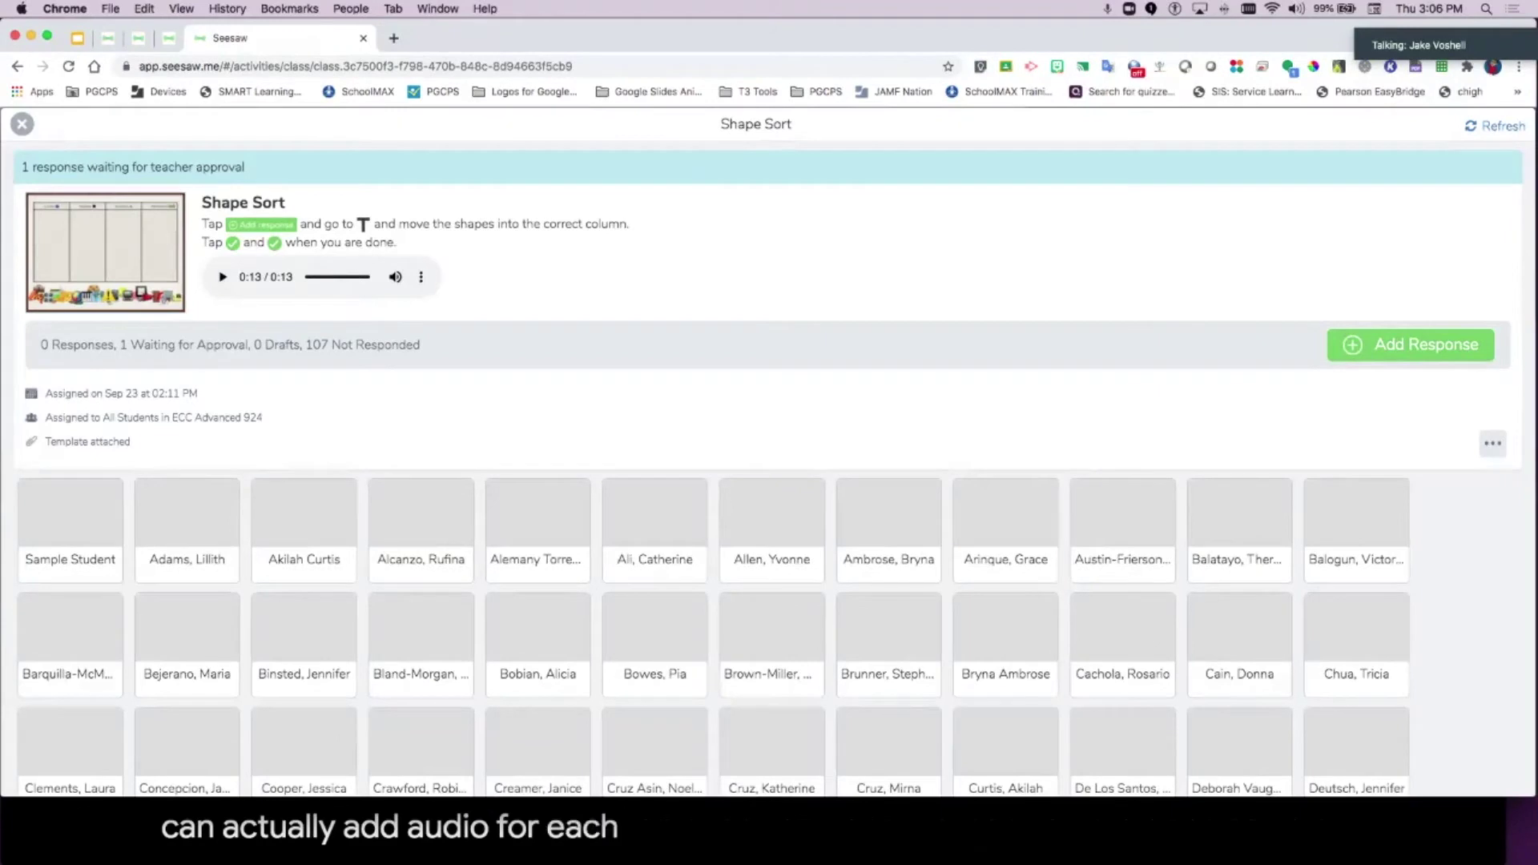
key("Escape")
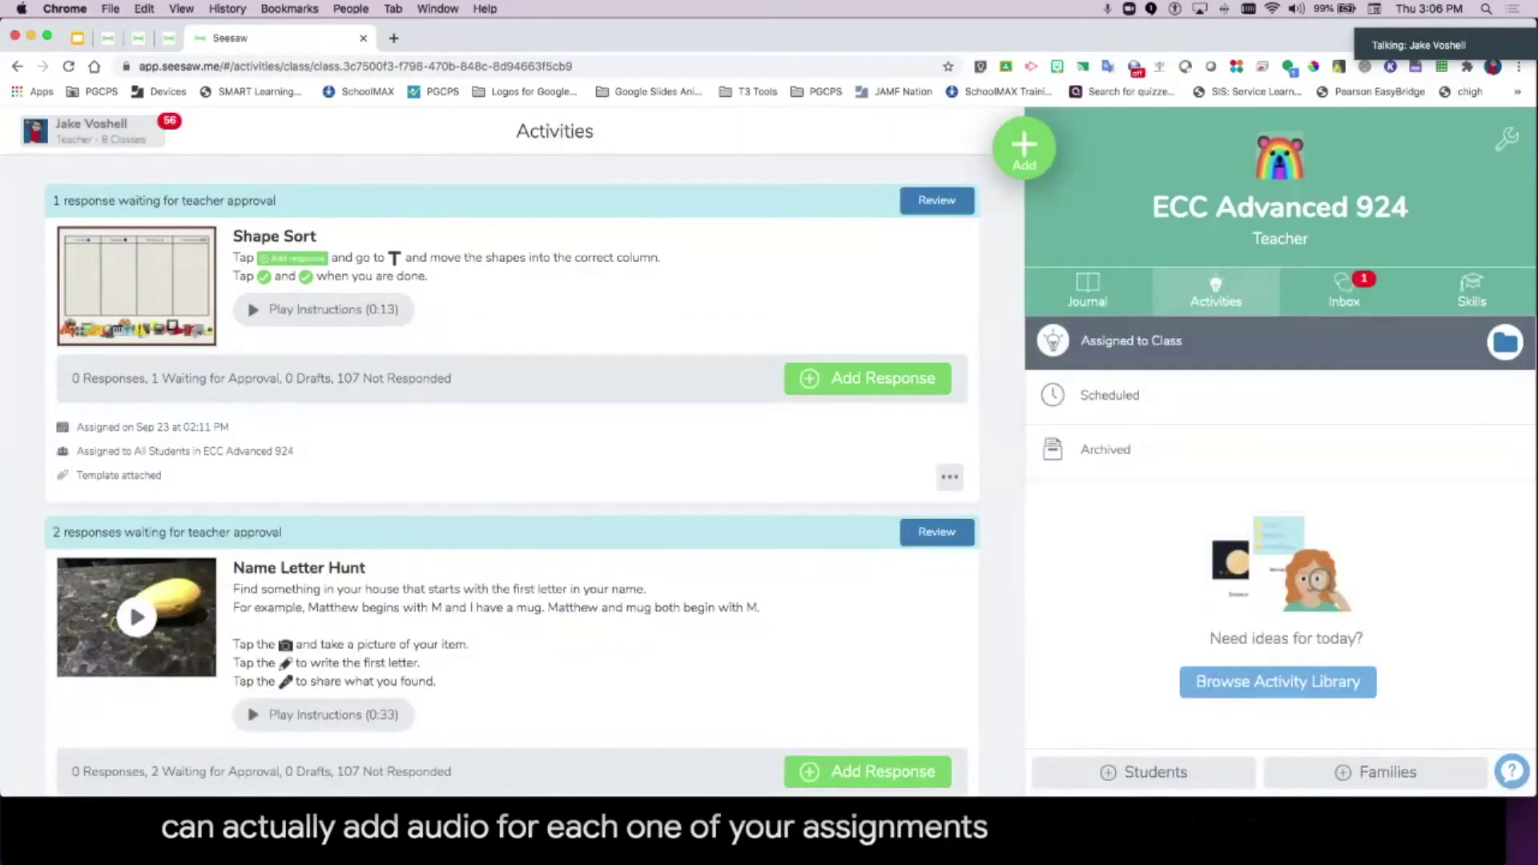
Step: Start a Name Letter Hunt response for Sample Student and view the activity's written instructions from the response screen
scroll(511, 476, "down", 2)
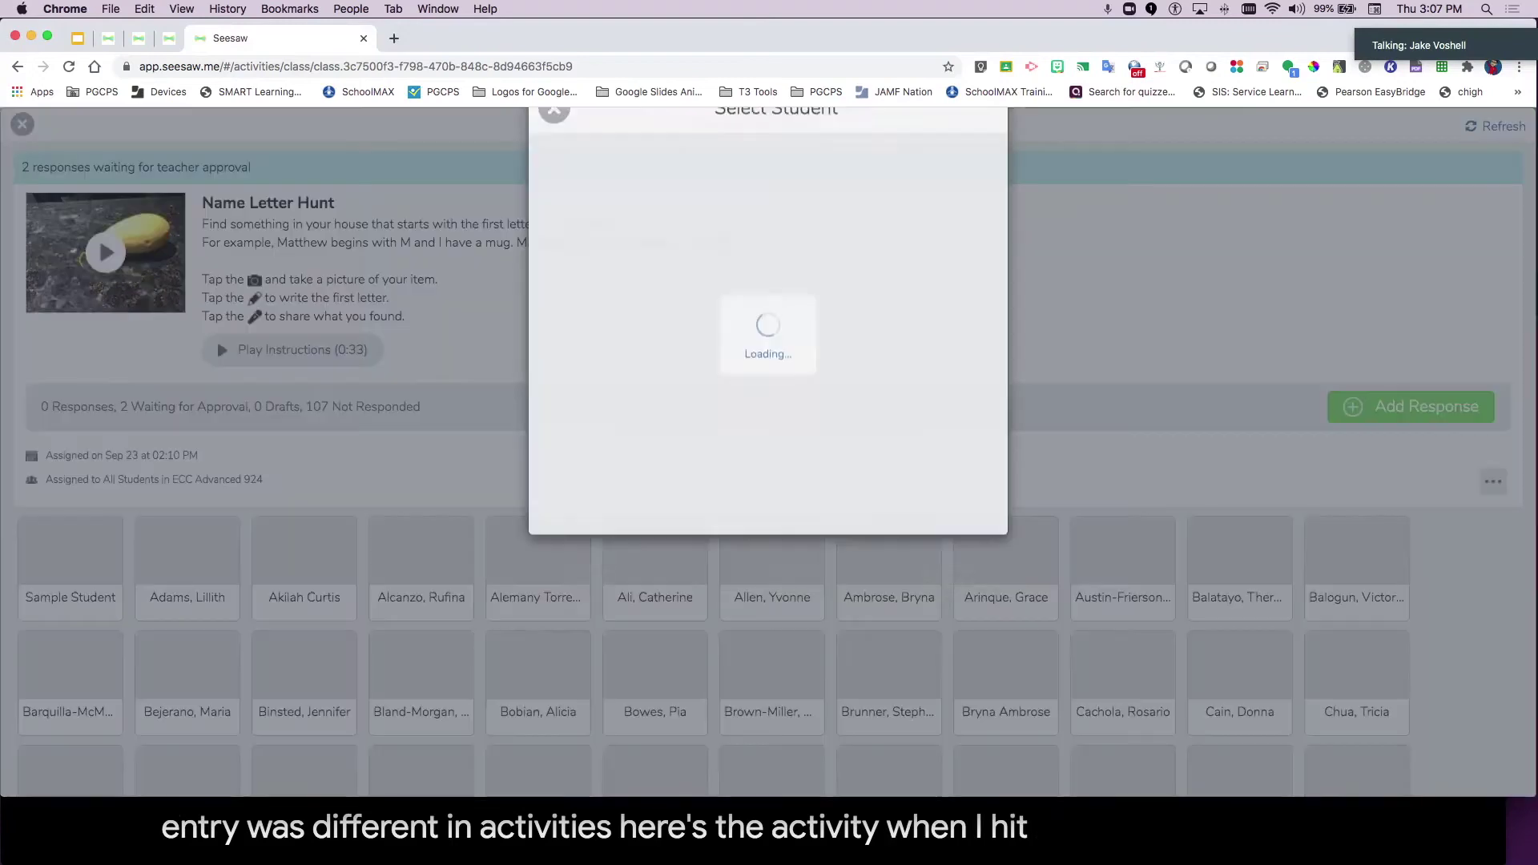
left_click(1410, 407)
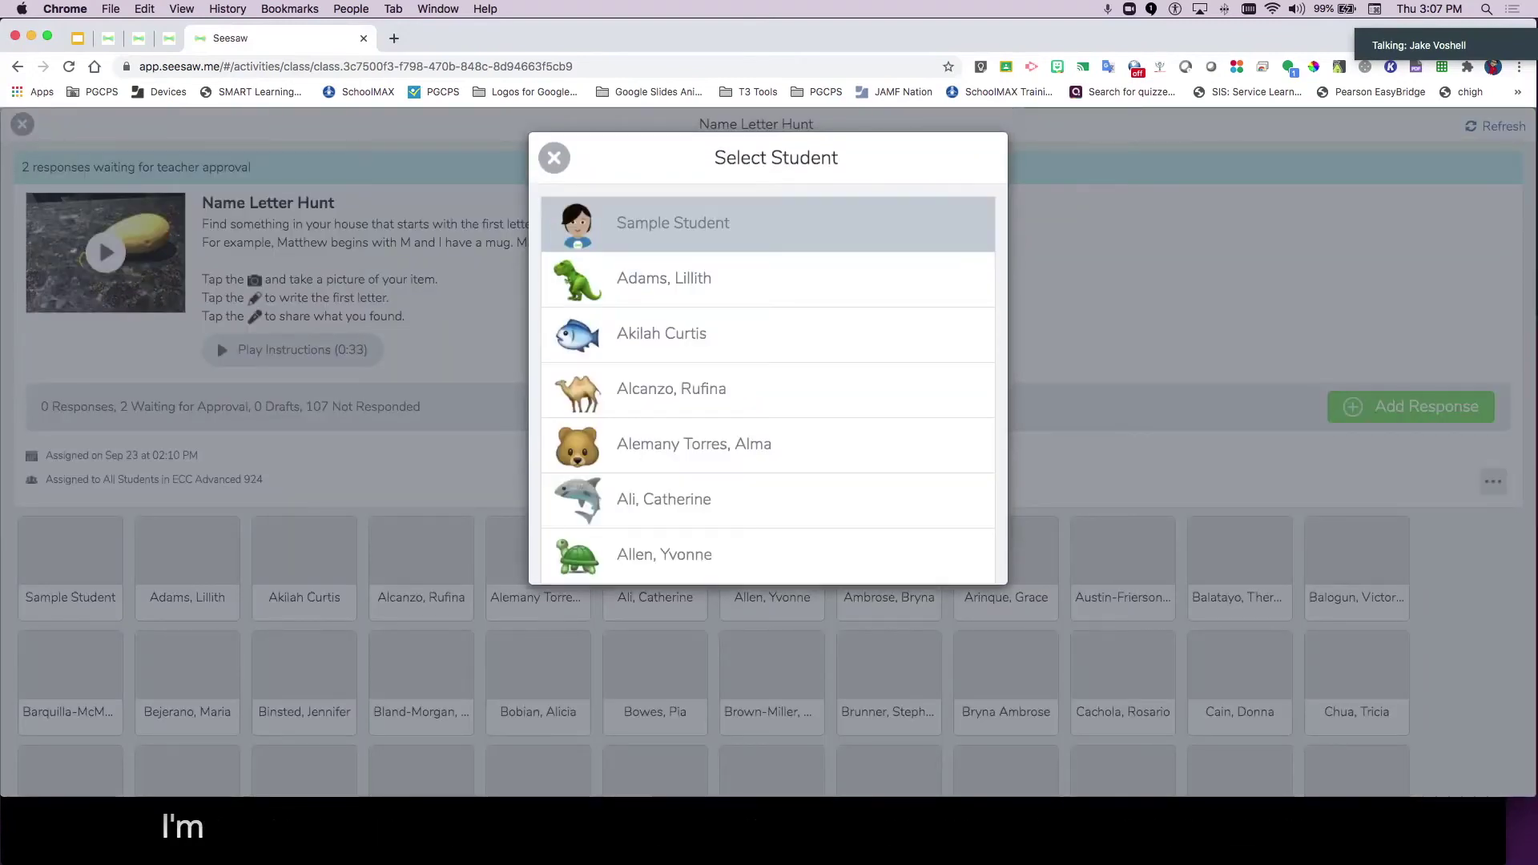
left_click(673, 224)
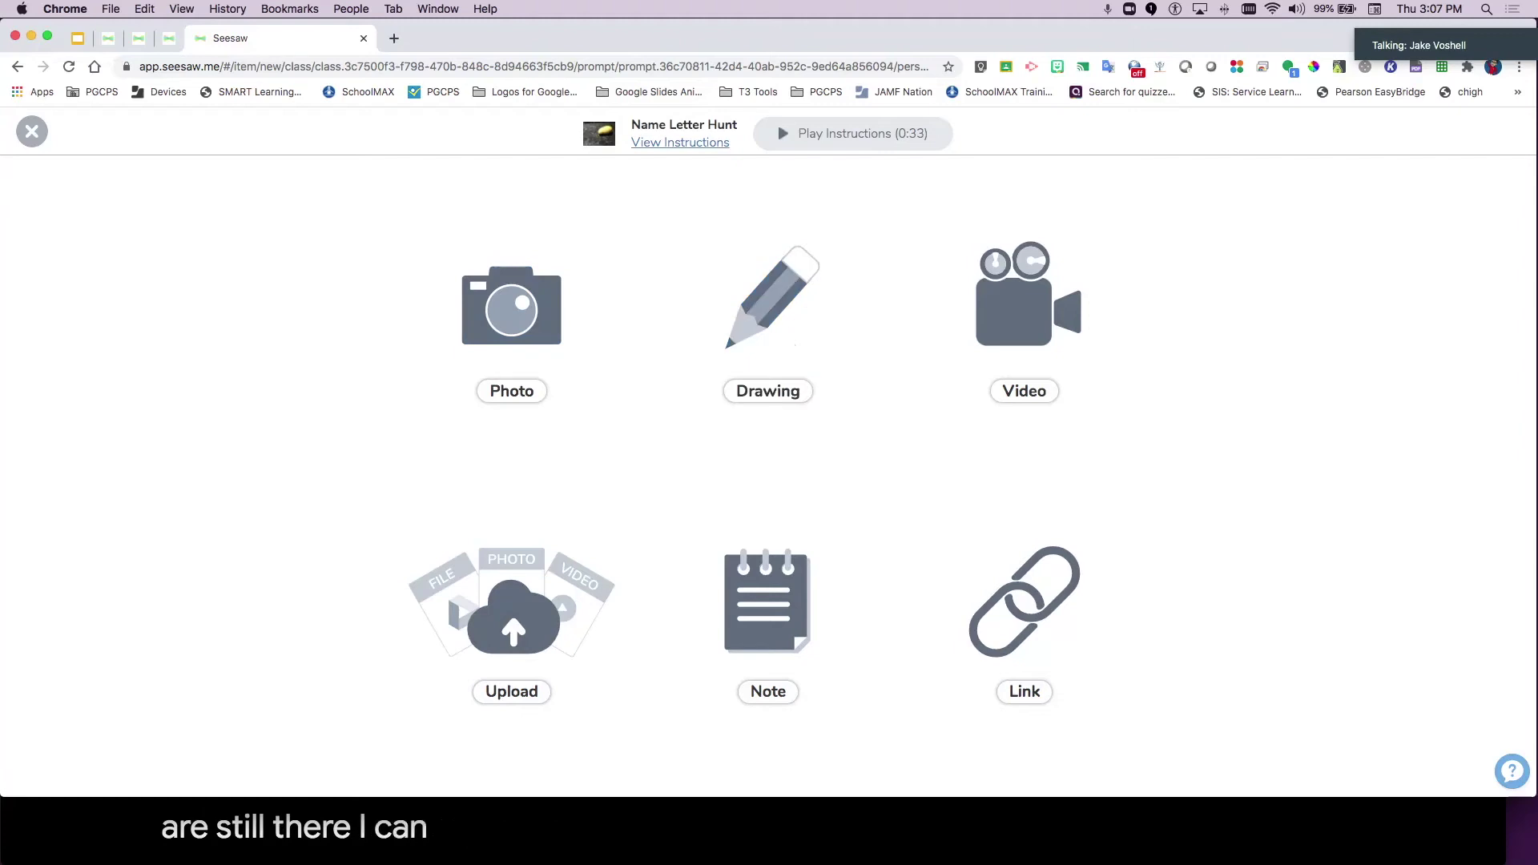
left_click(680, 142)
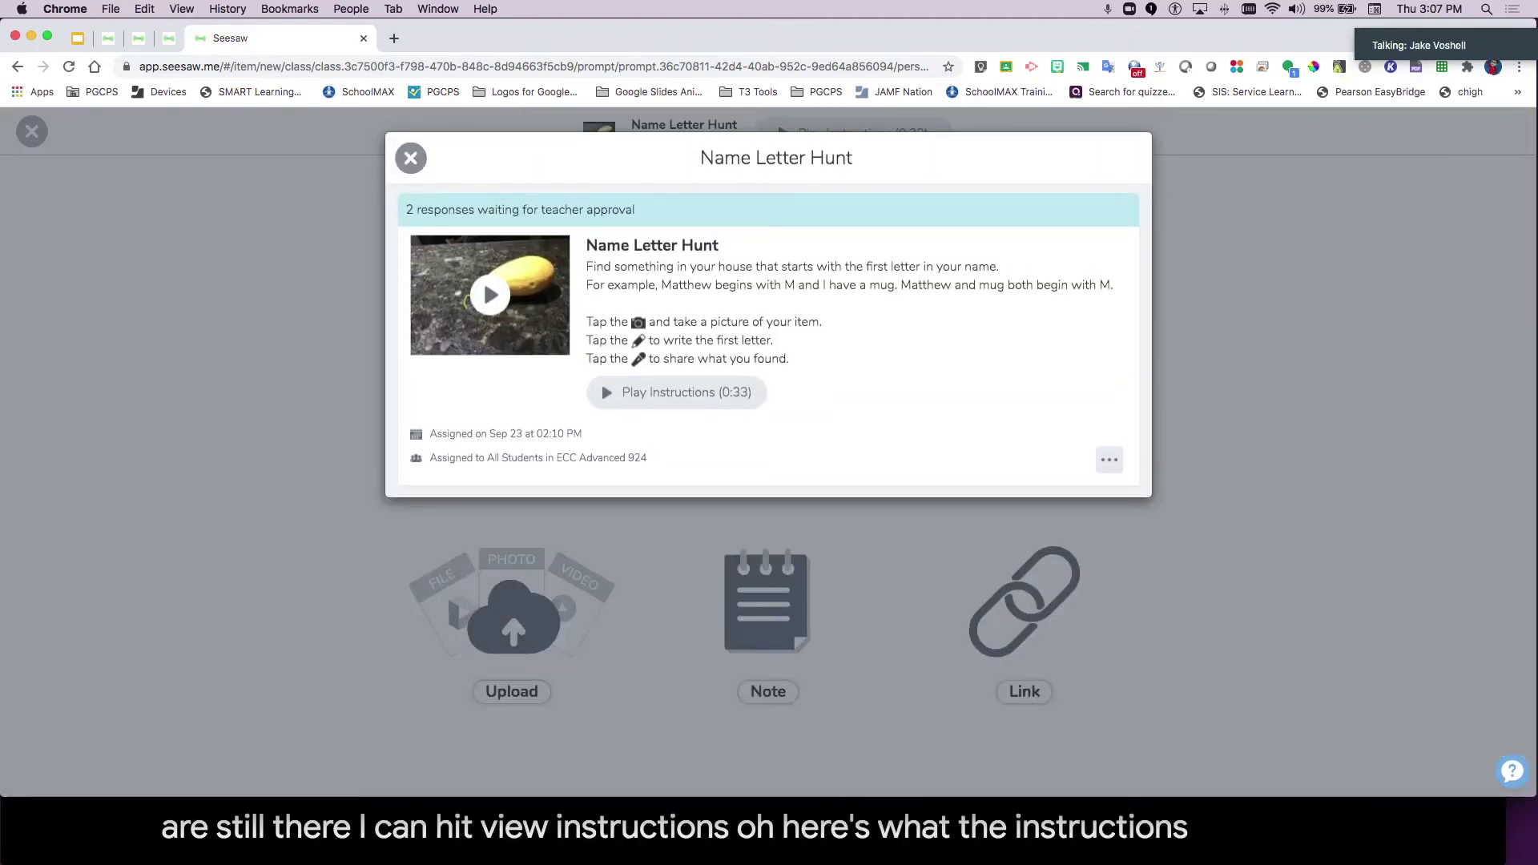
key("Escape")
Step: Open the camera for a photo response, view the activity instructions from there, and leave the response without taking a photo
left_click(516, 302)
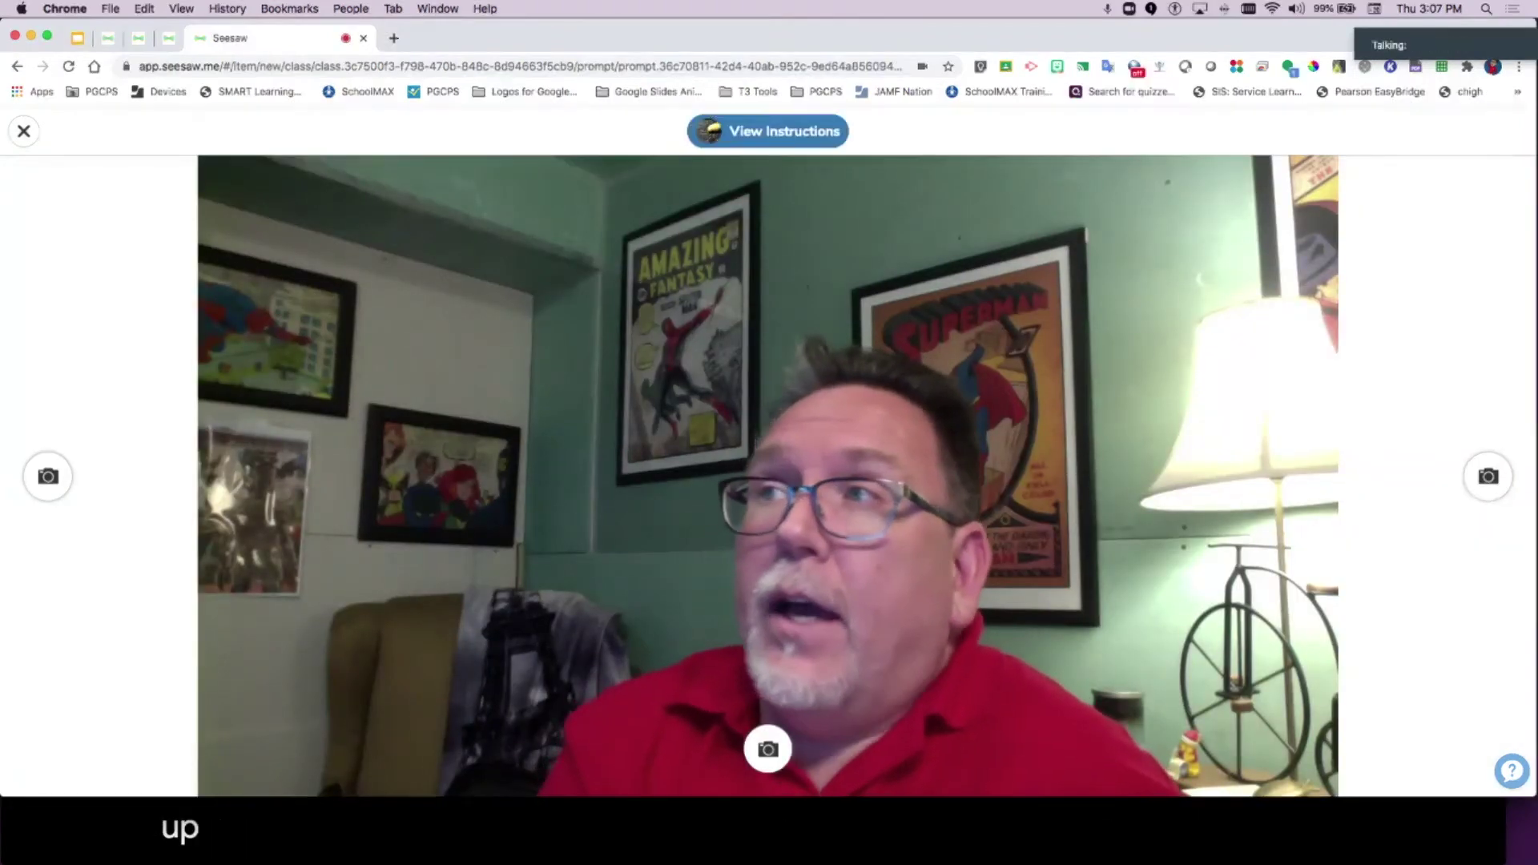
left_click(768, 131)
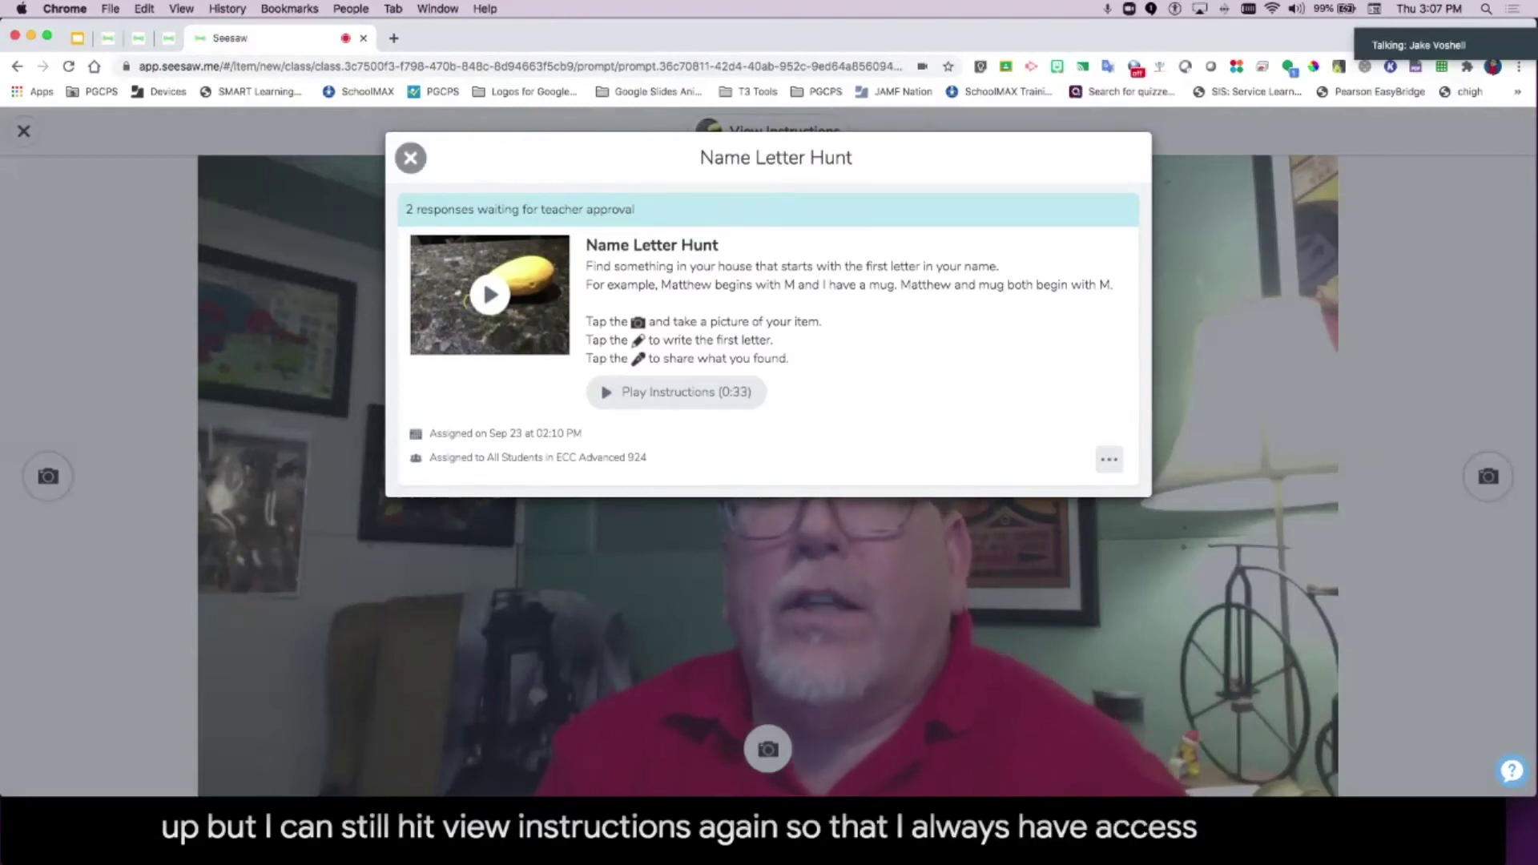
key("Escape")
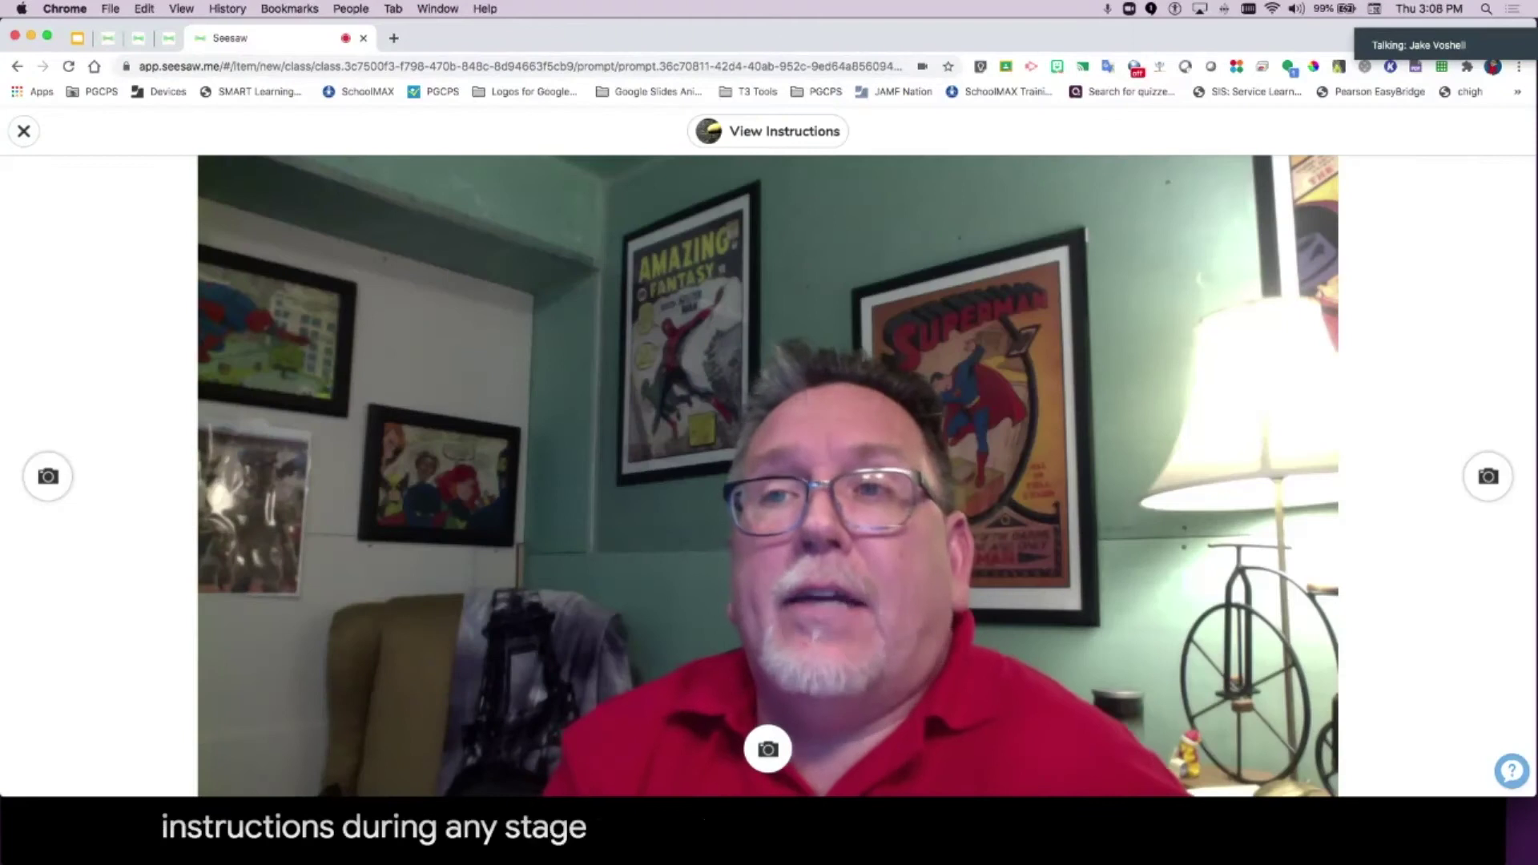
left_click(24, 130)
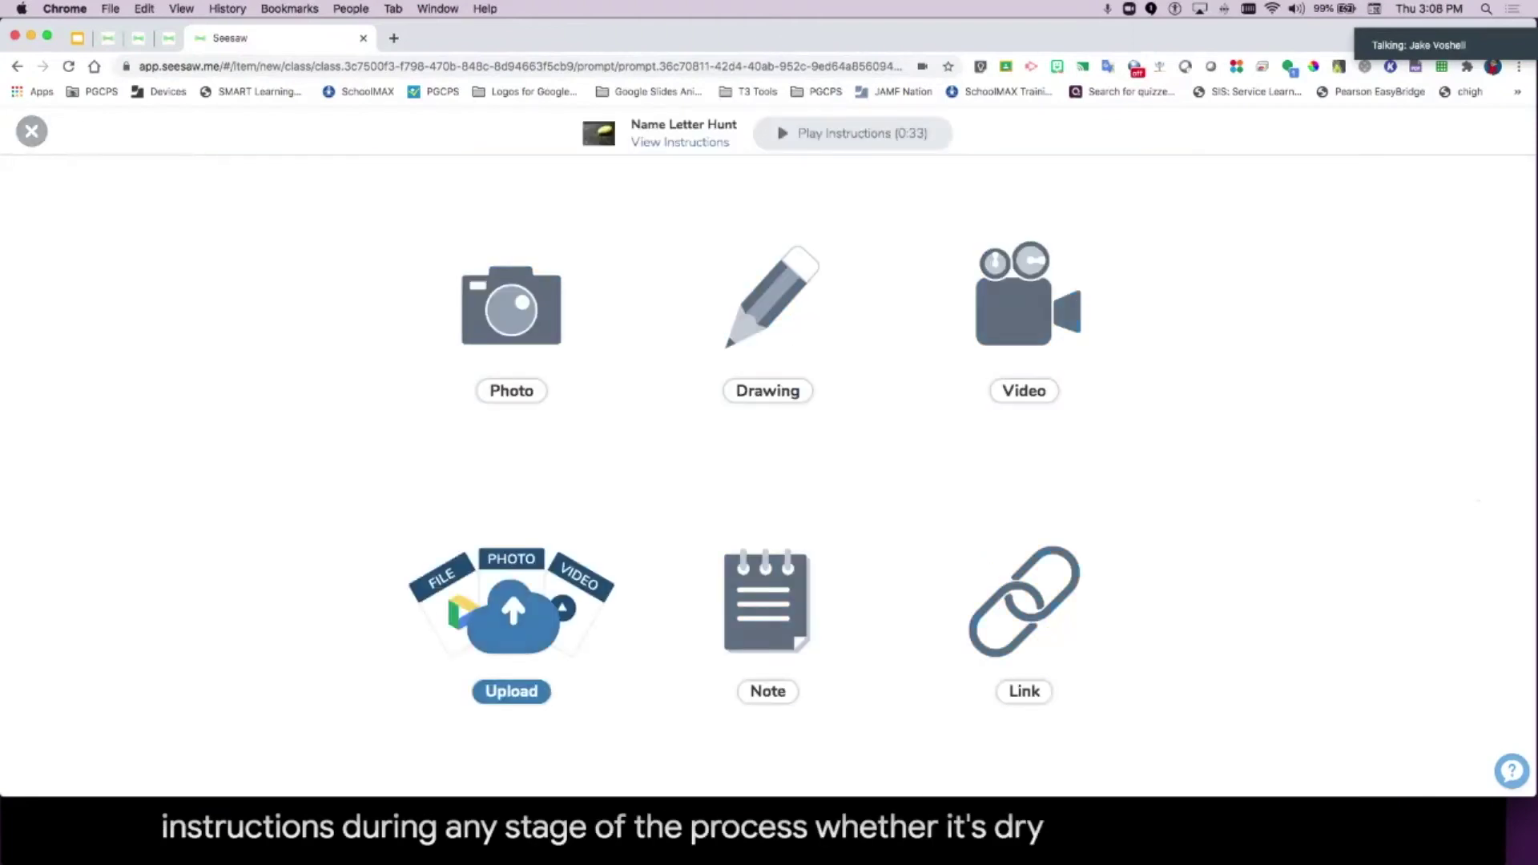
left_click(31, 131)
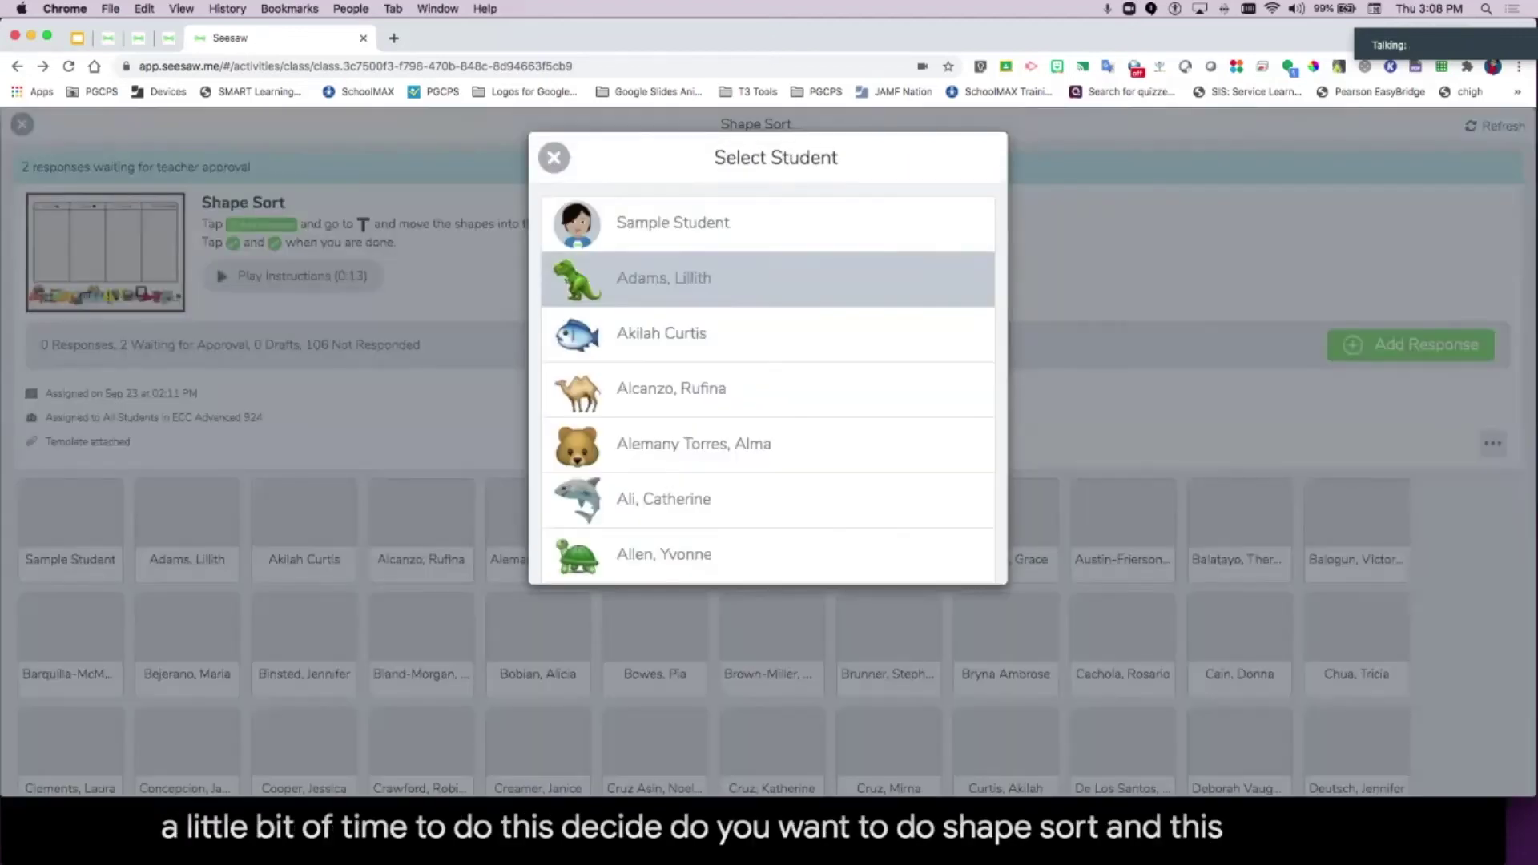
Step: Start a Shape Sort response for Sample Student and move the control knobs picture into the Squares column
left_click(673, 223)
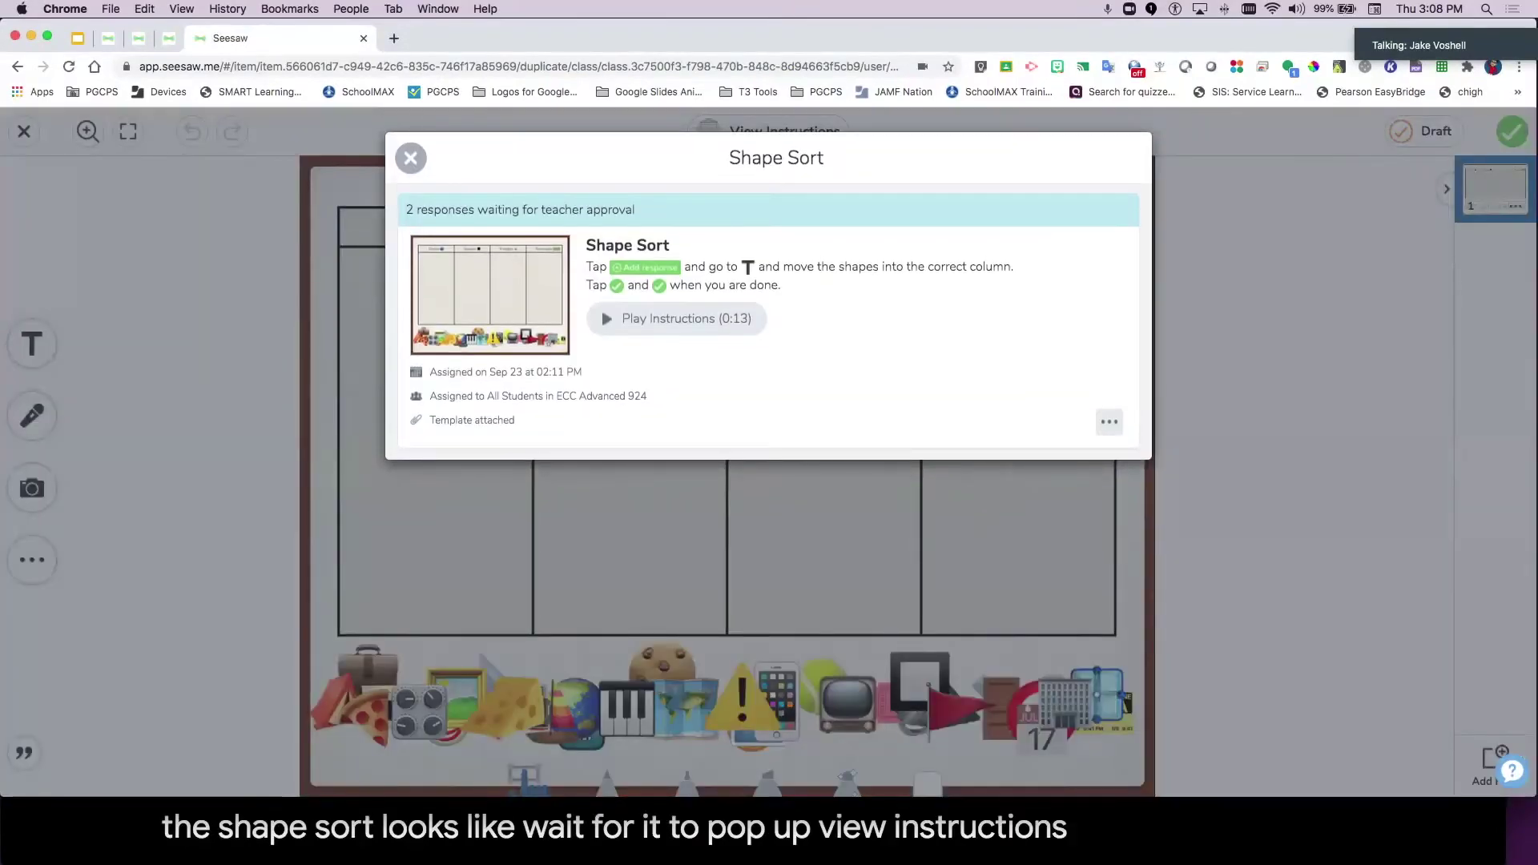
left_click(411, 158)
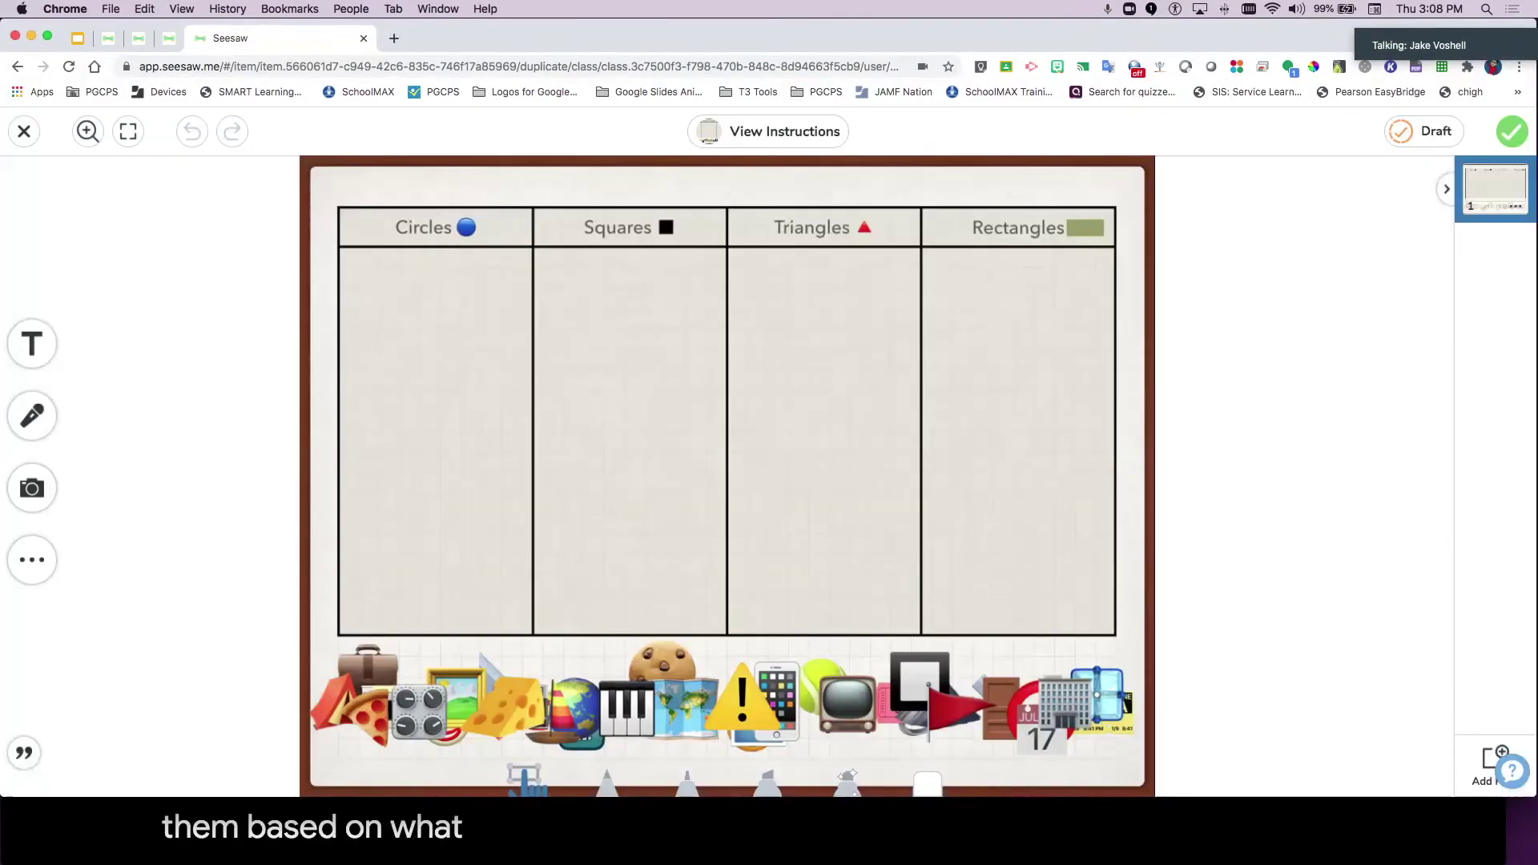
left_click_drag(419, 711, 626, 411)
left_click(727, 476)
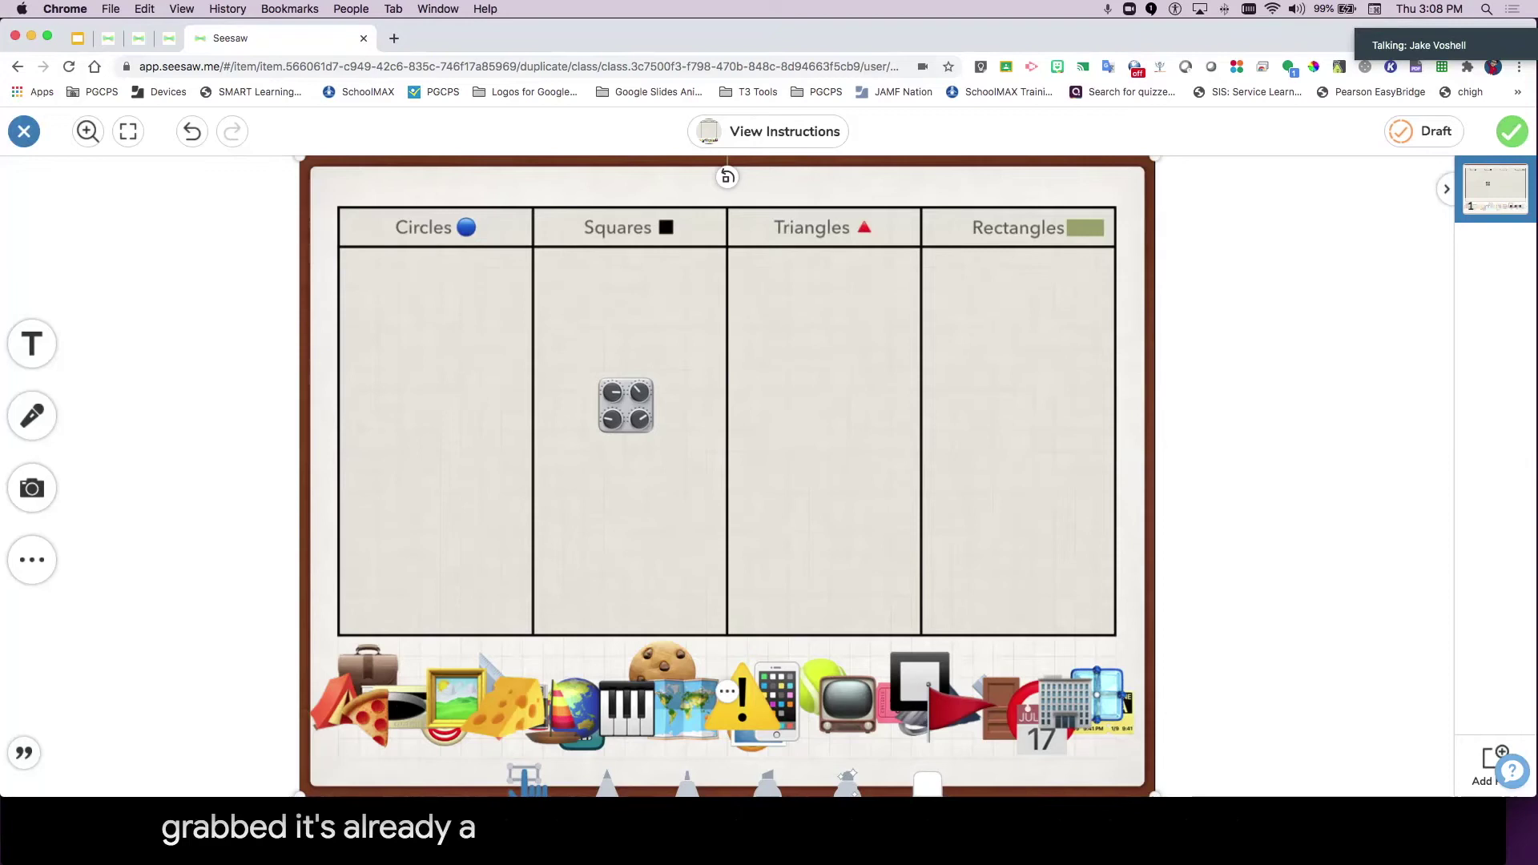
Step: Discard the Shape Sort response and start a Name Letter Hunt response for Sample Student
left_click(24, 131)
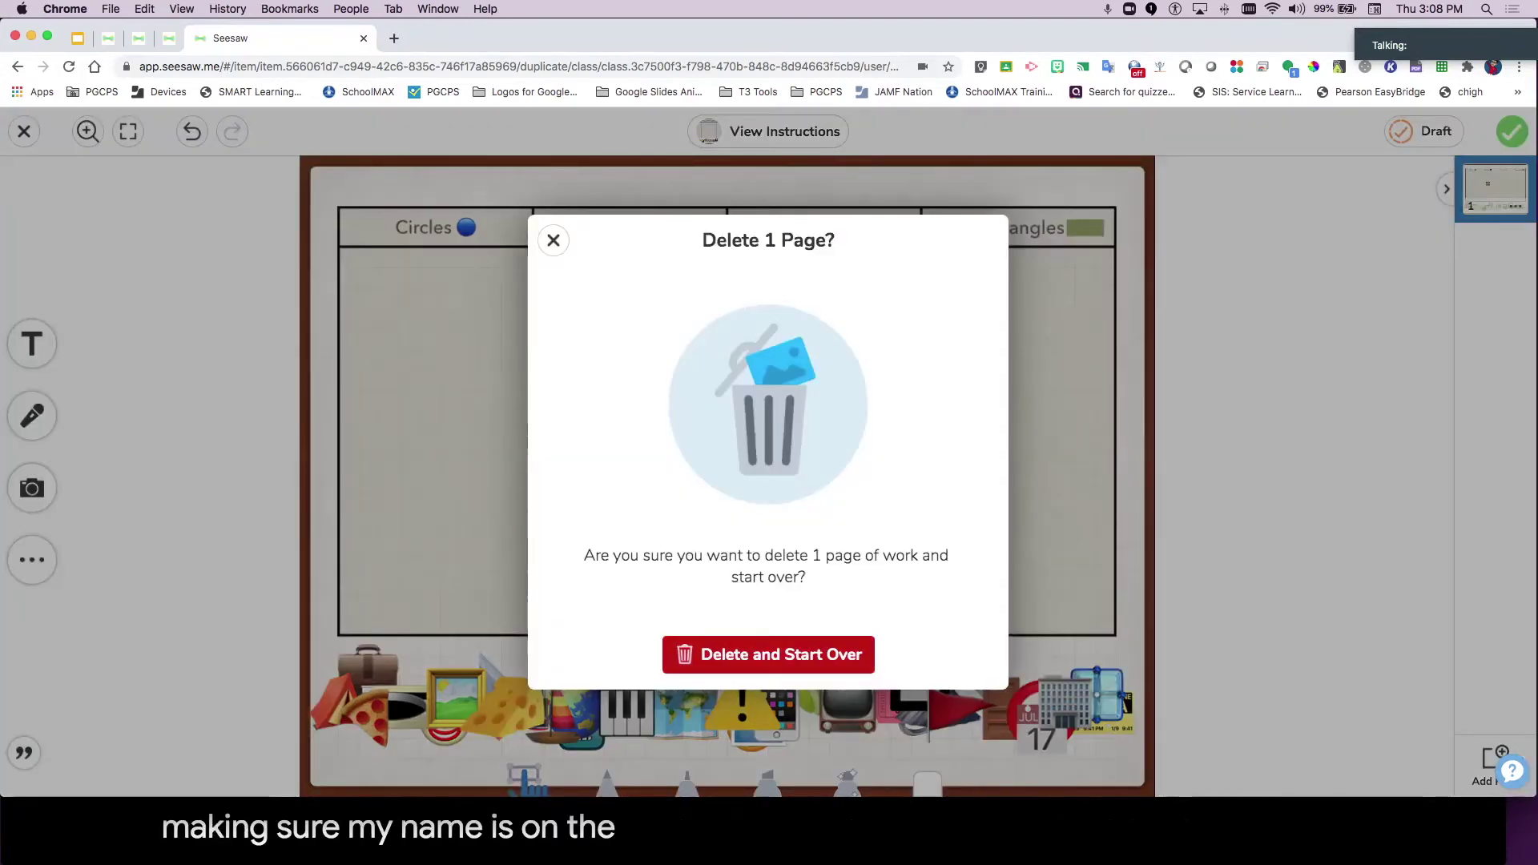
key("Escape")
key("Return")
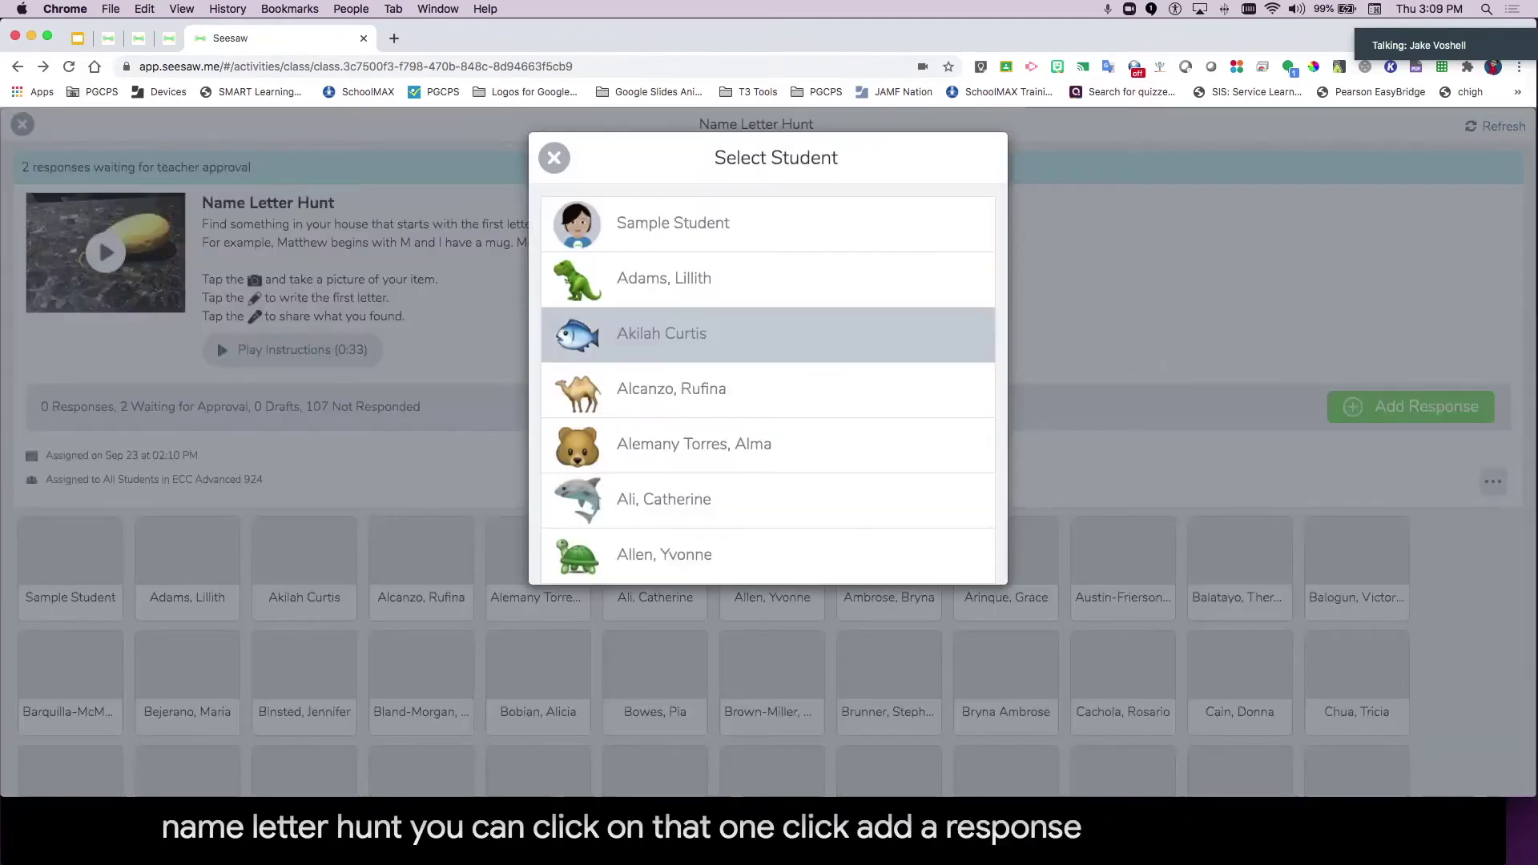
left_click(673, 224)
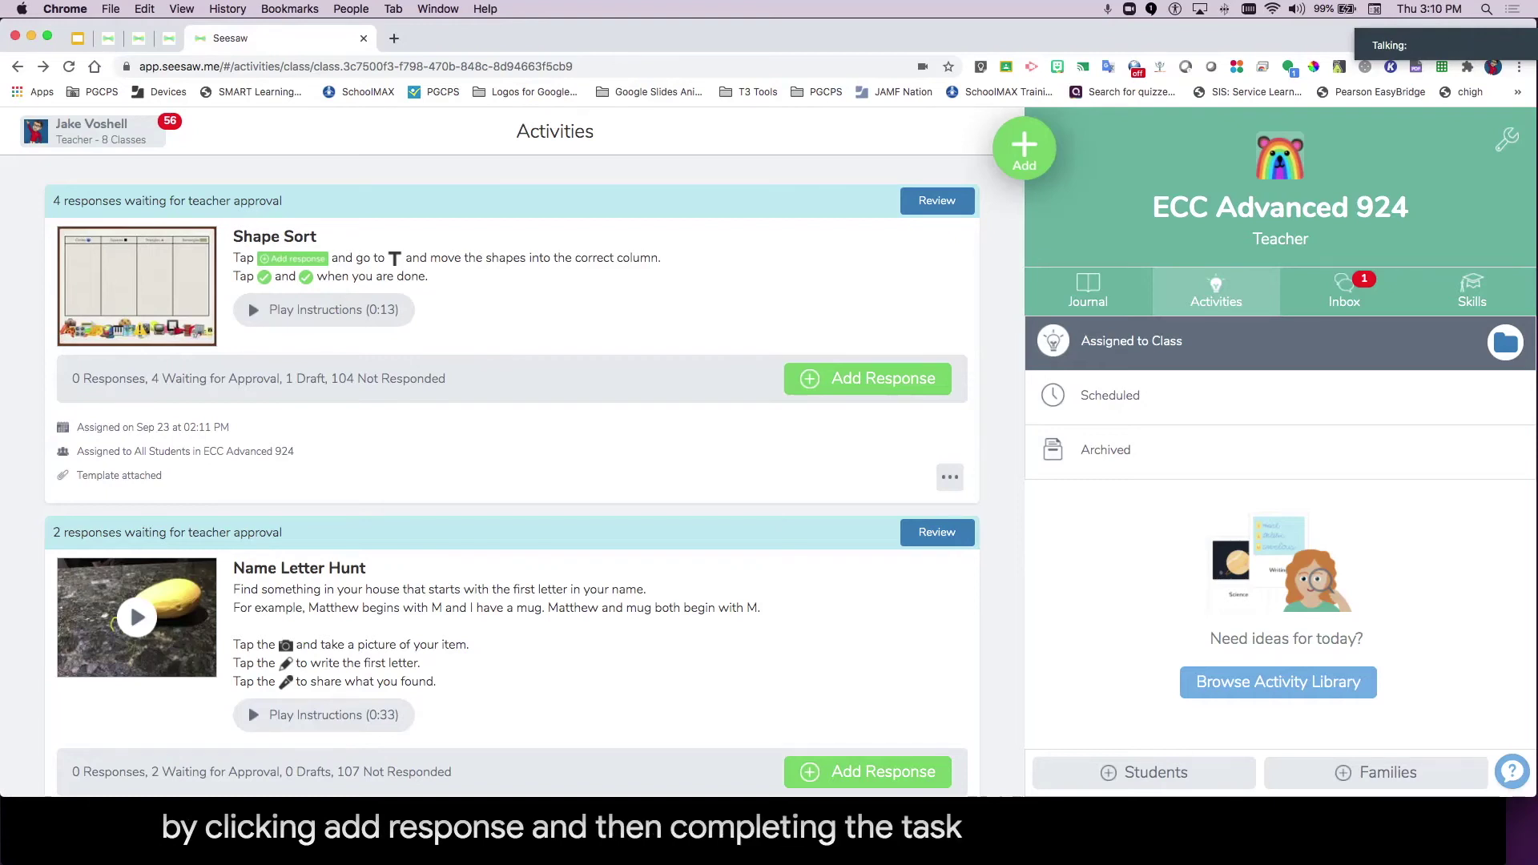
Step: Reload the ECC Advanced 924 activities page to update the response counts for the assigned activities
left_click(69, 66)
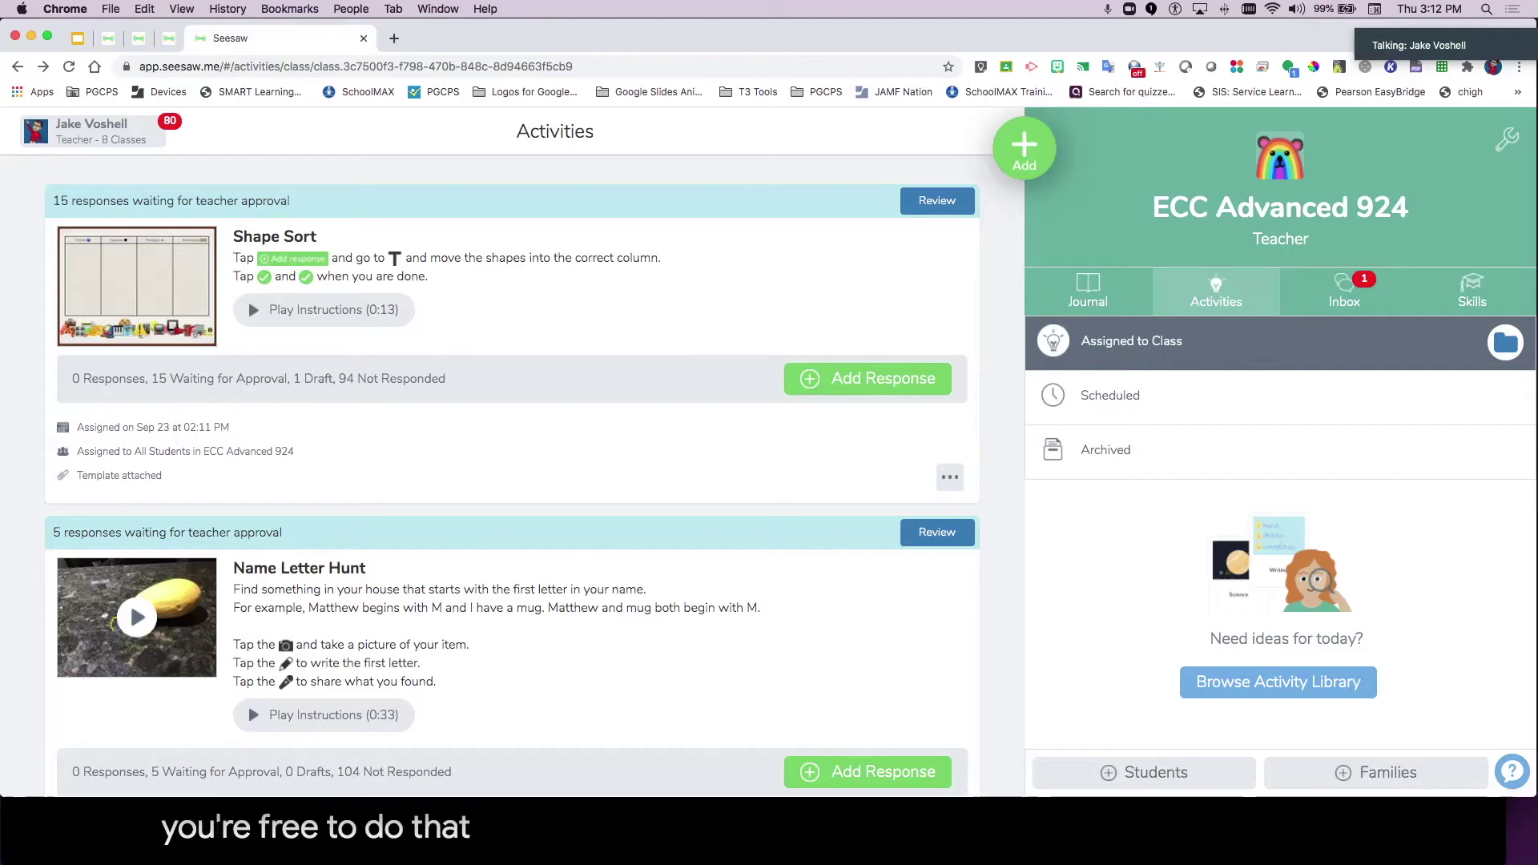
left_click(69, 67)
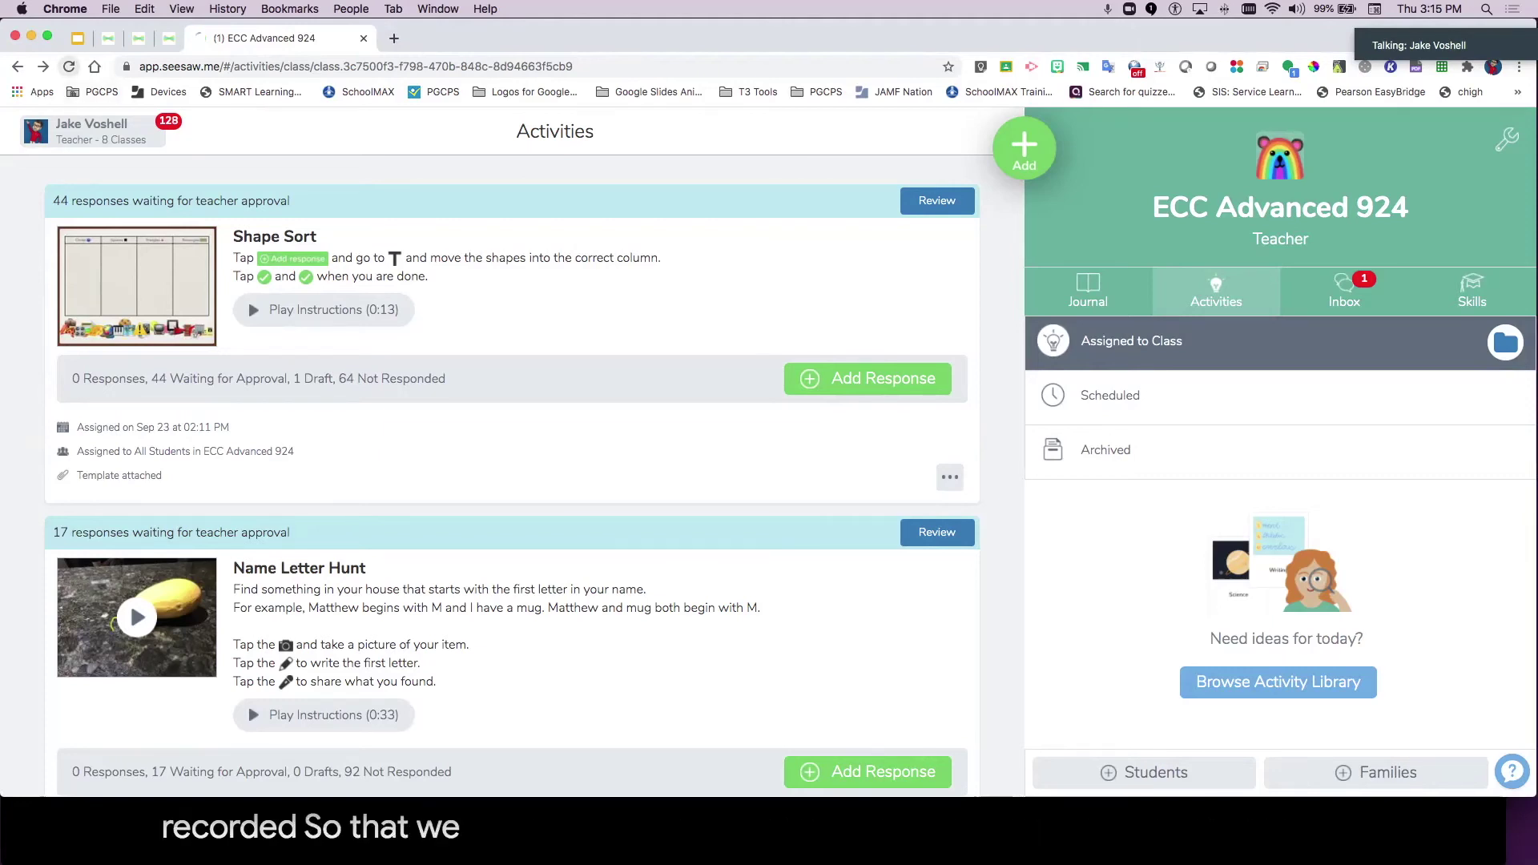
key("super+r")
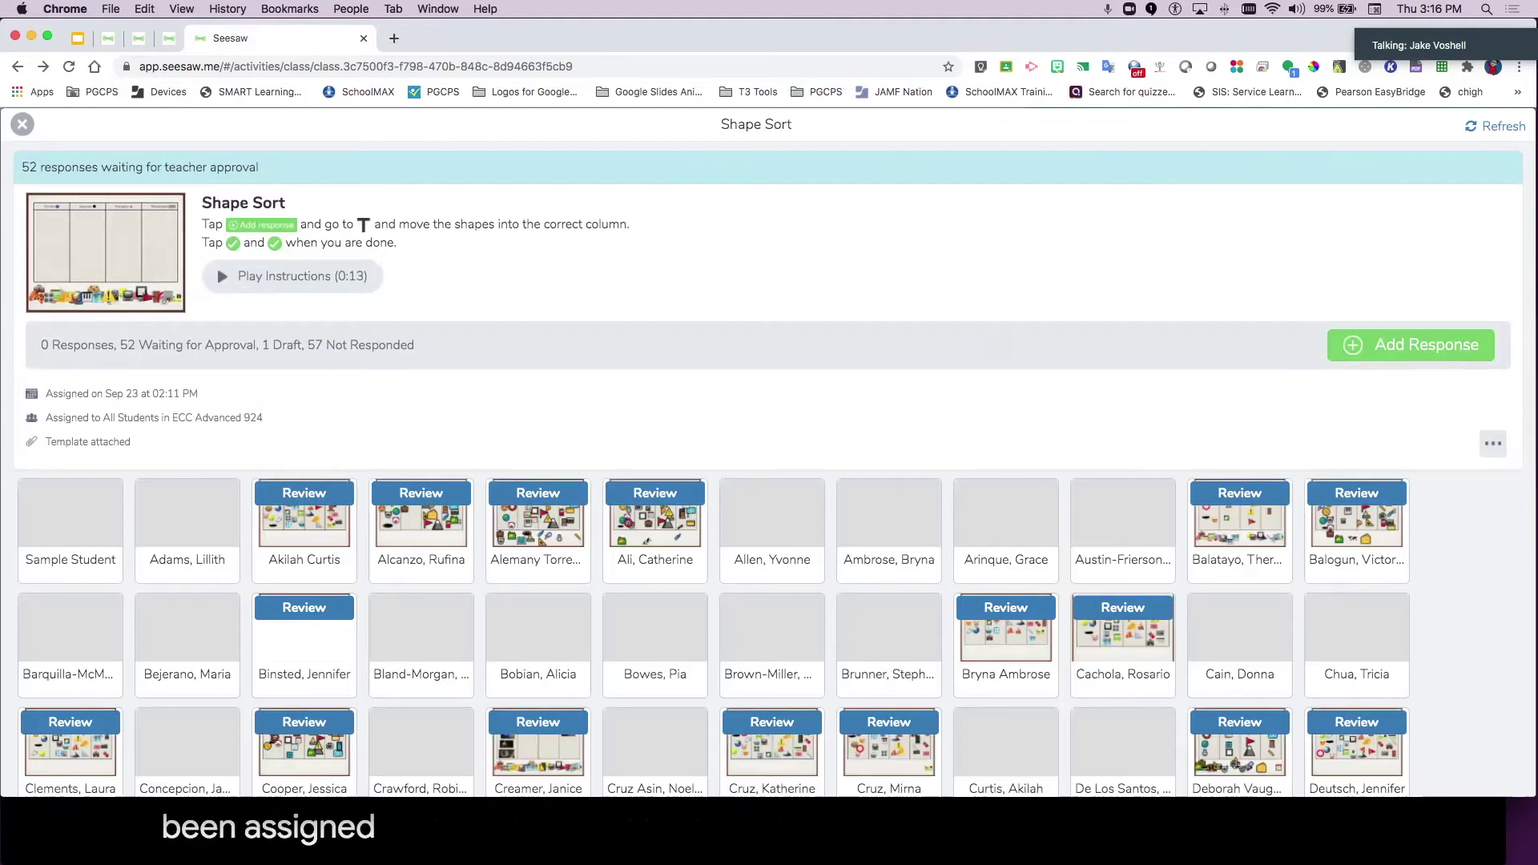
Step: Look through the Shape Sort student grid for each student's response status, and return to the class activities
scroll(769, 481, "down", 2)
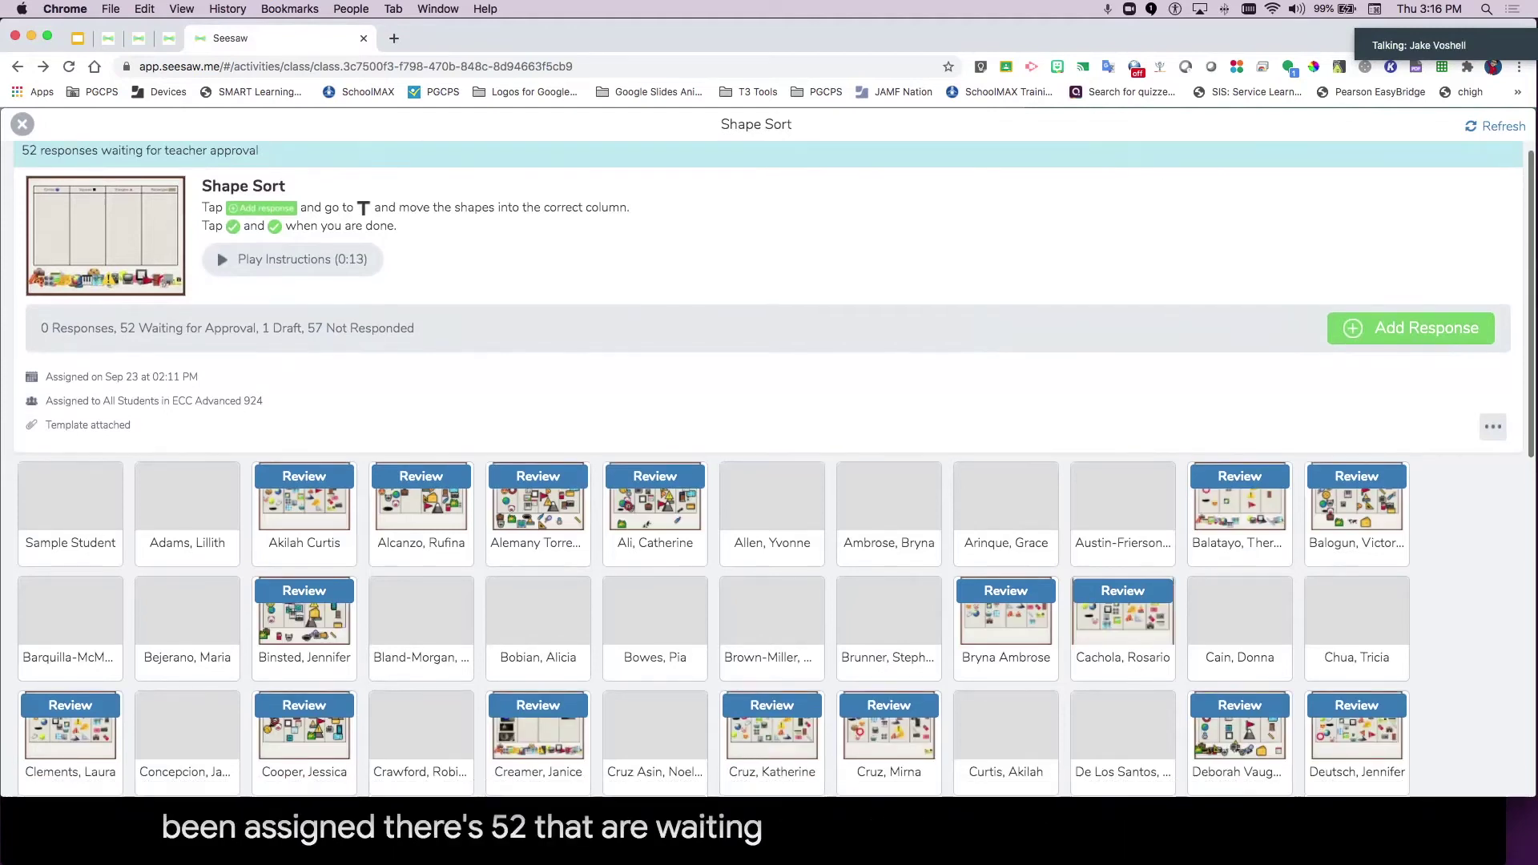
scroll(769, 480, "down", 4)
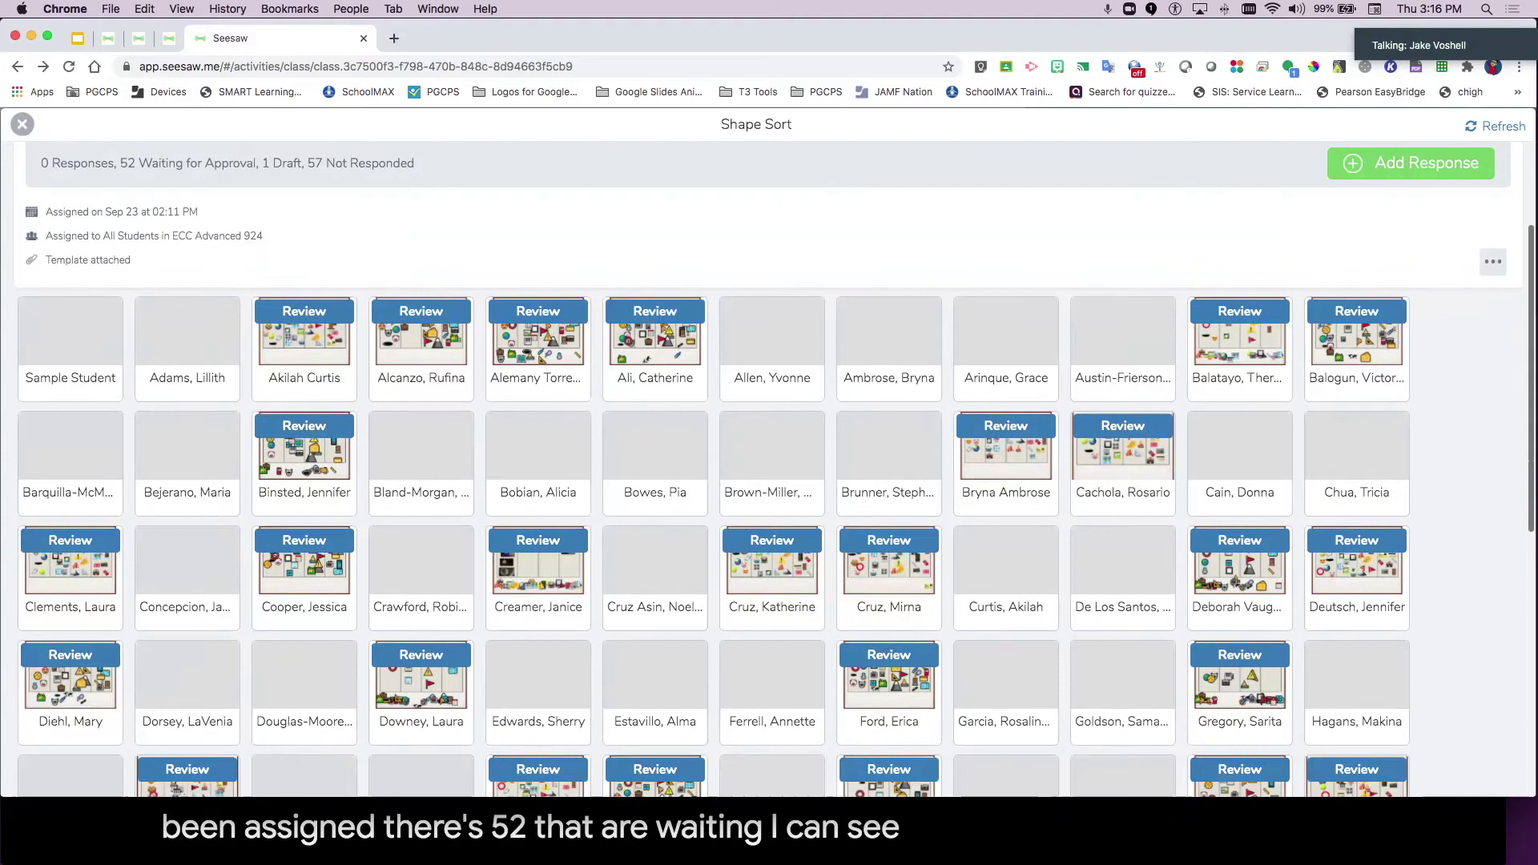
scroll(769, 481, "down", 10)
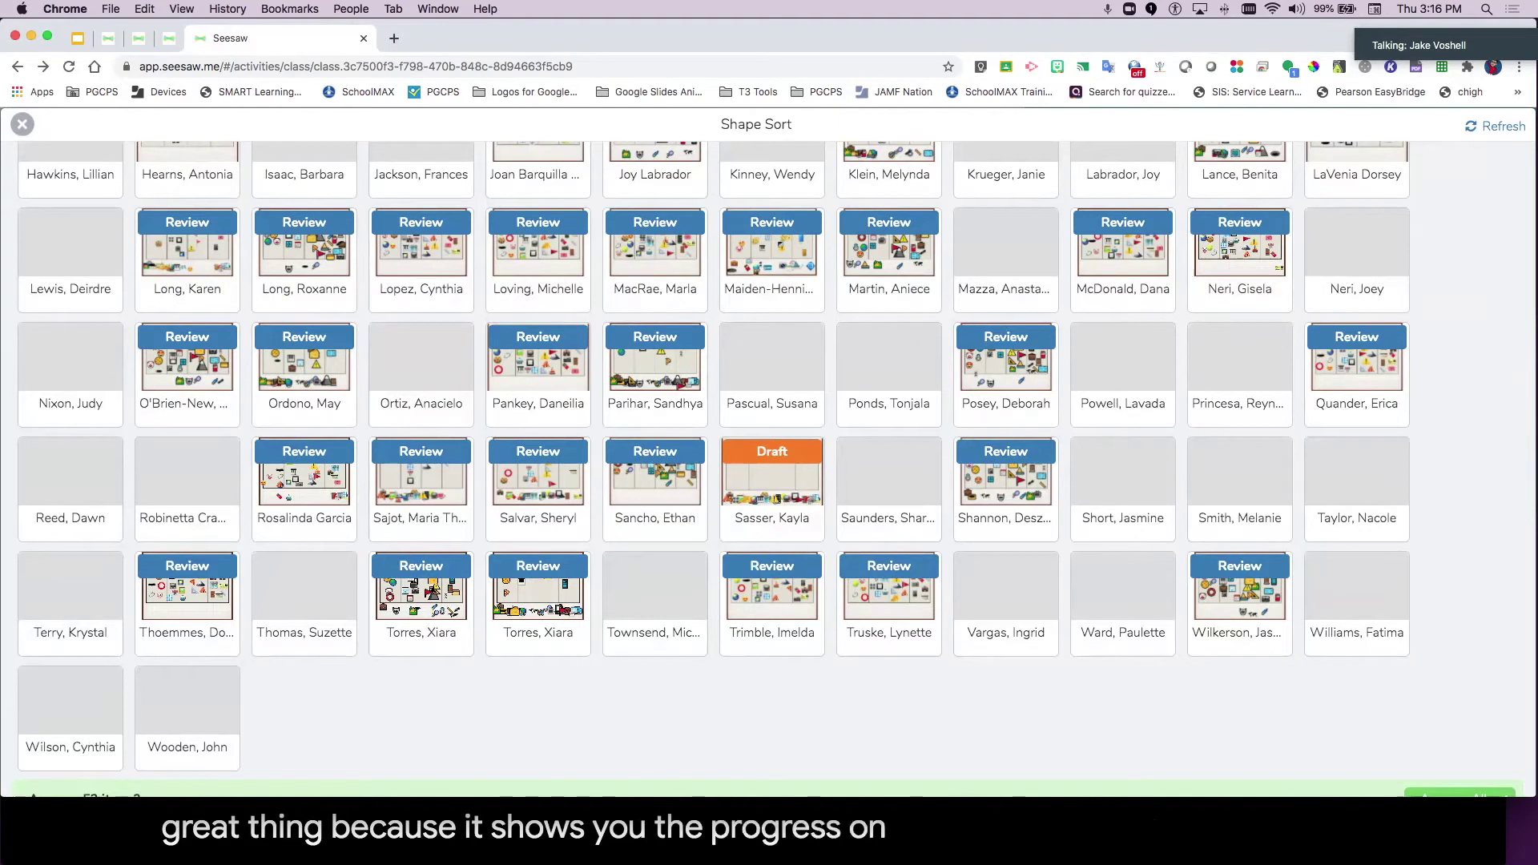
scroll(769, 468, "up", 5)
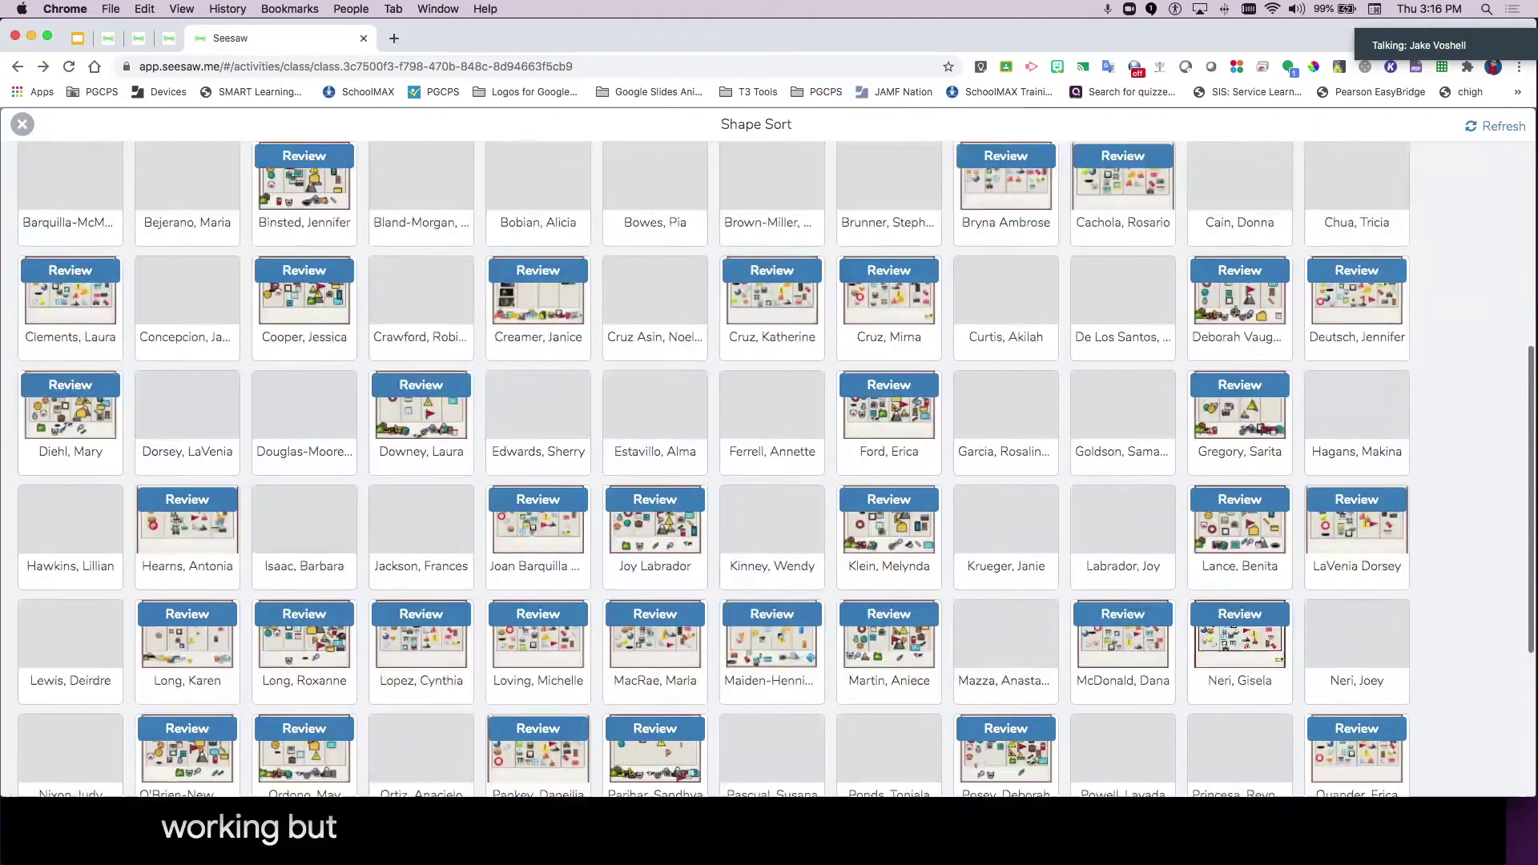
scroll(769, 468, "up", 6)
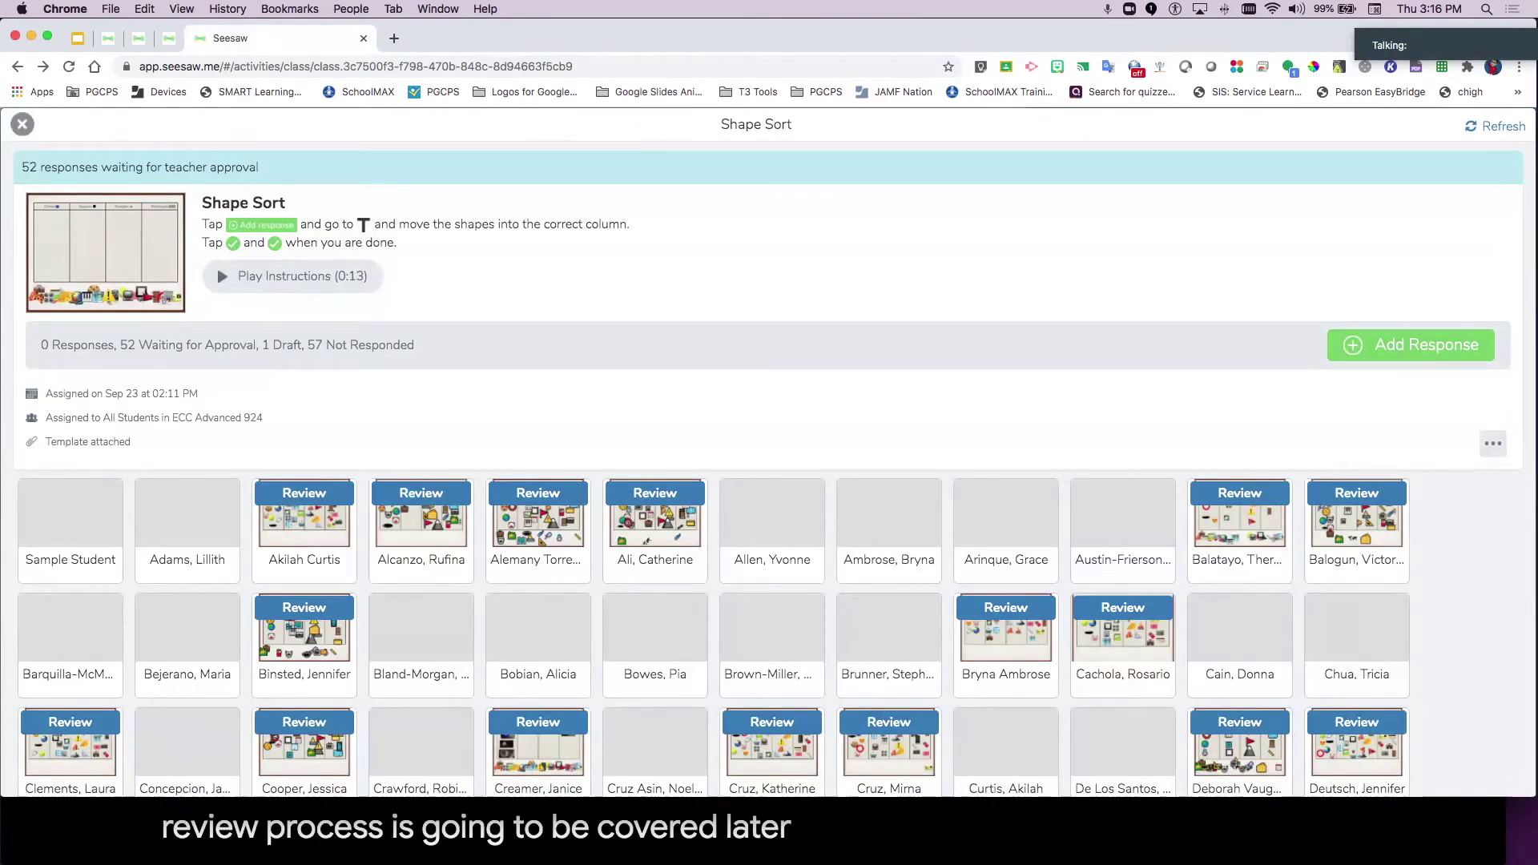
key("Escape")
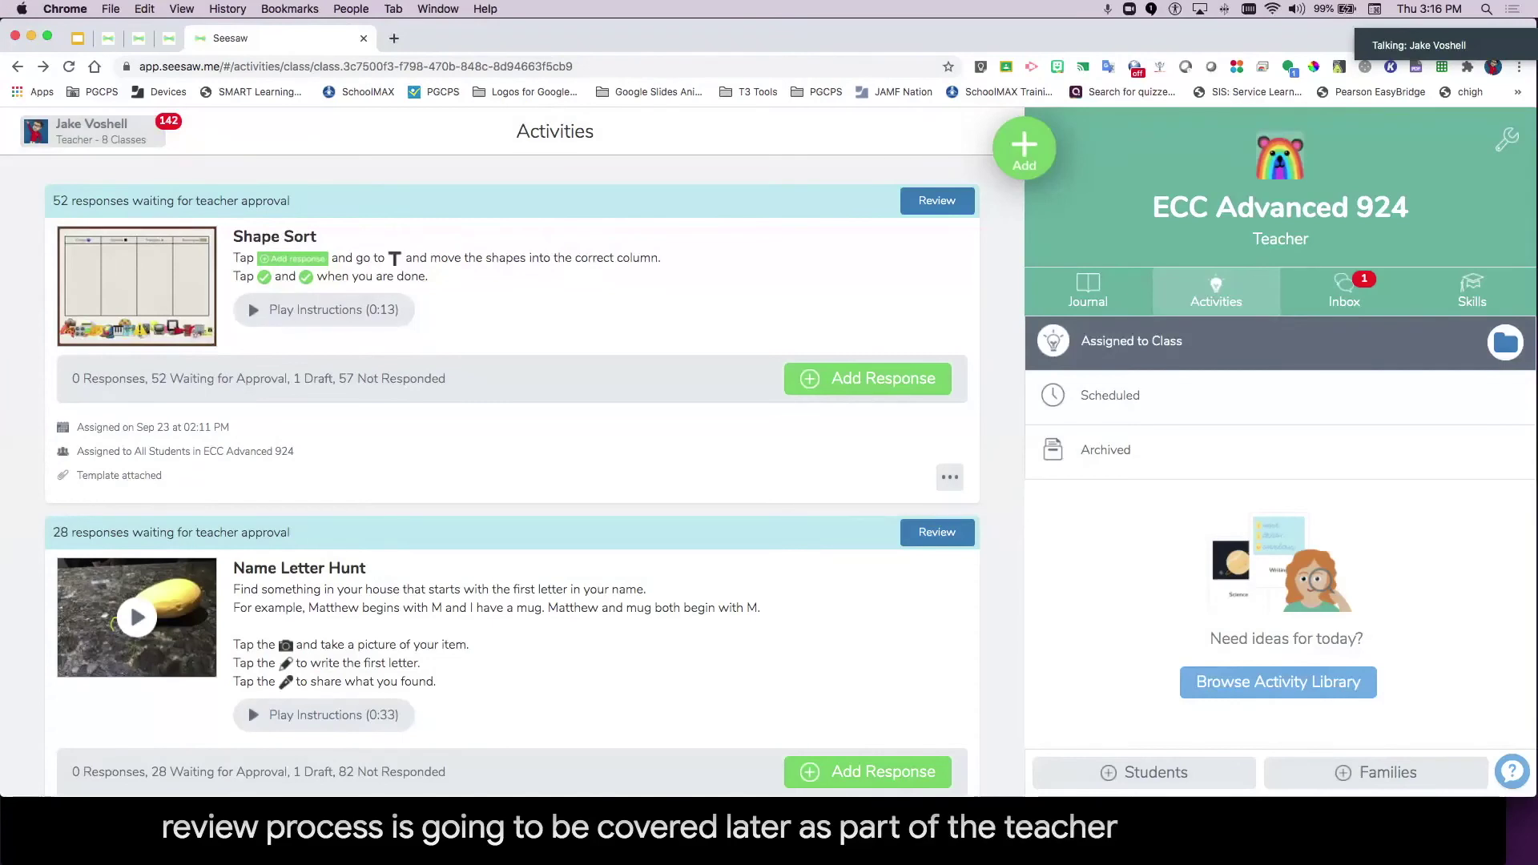
Step: Open the Name Letter Hunt activity and look through the student grid for the responses awaiting review
left_click(299, 568)
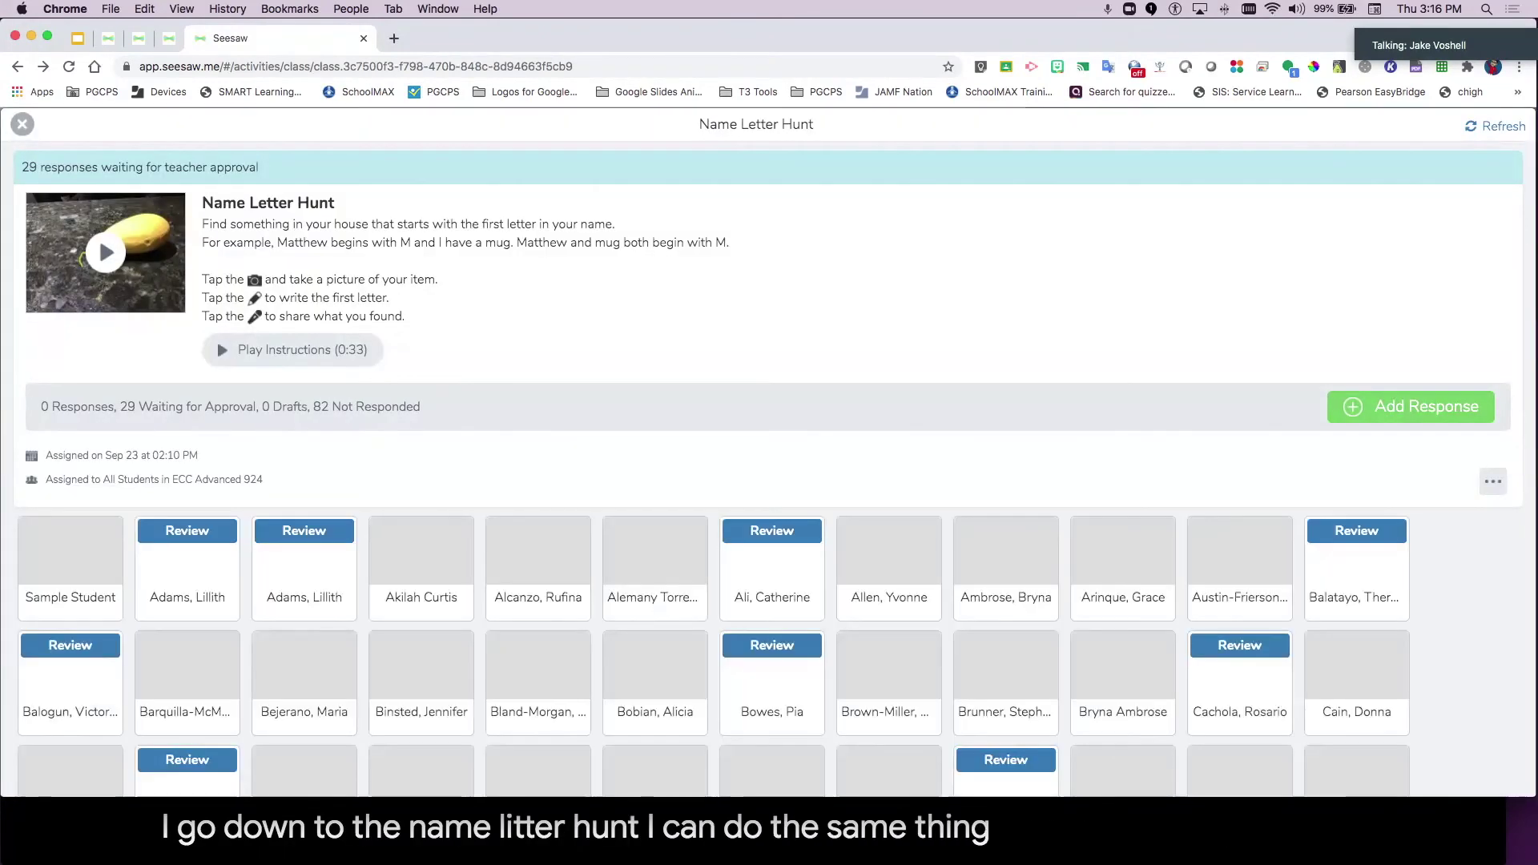
scroll(99, 238, "down", 5)
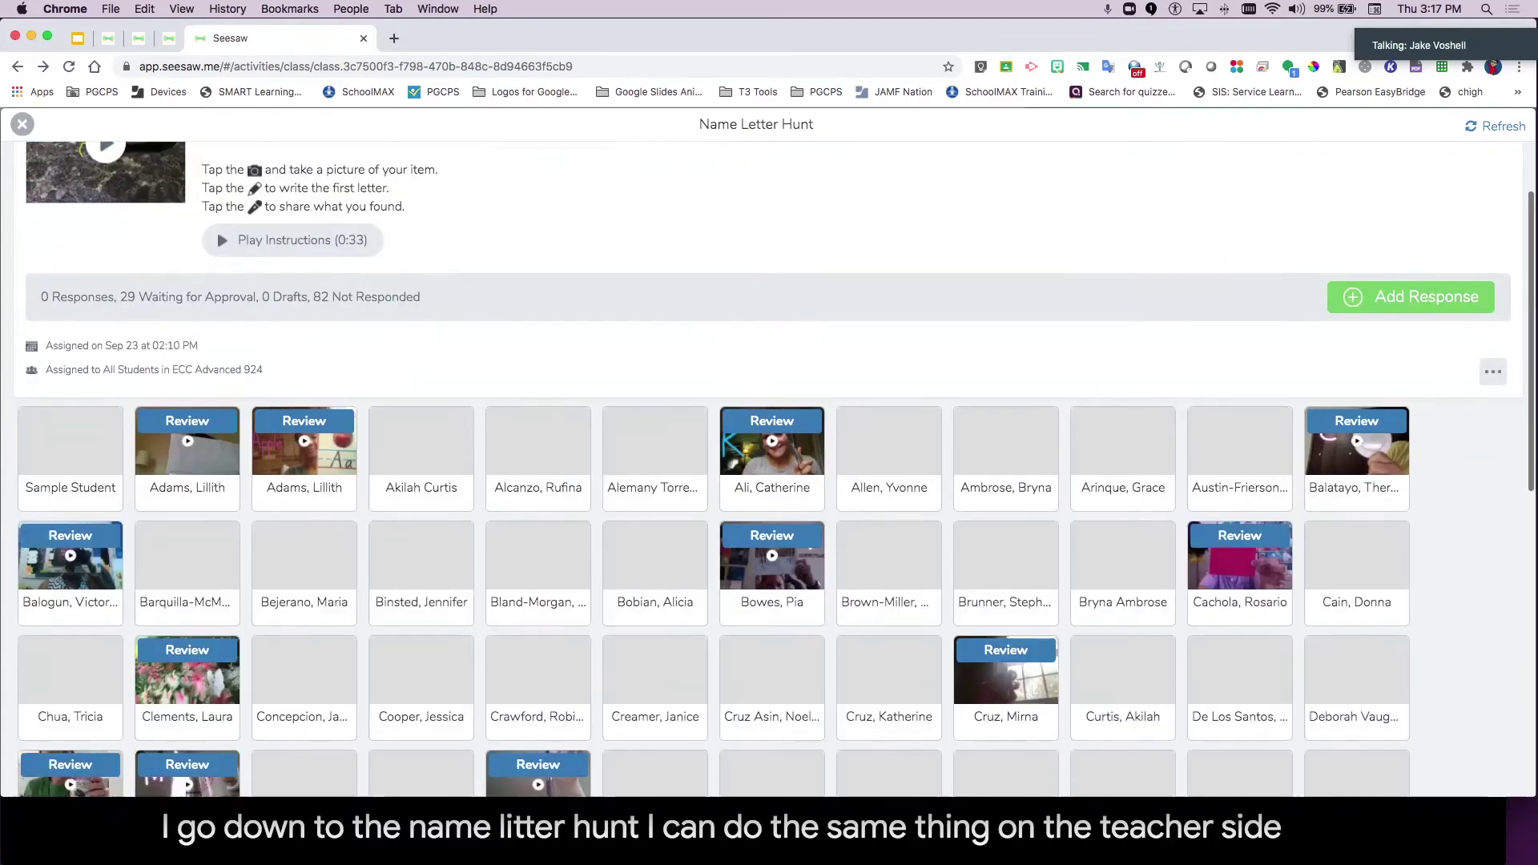
scroll(712, 491, "down", 3)
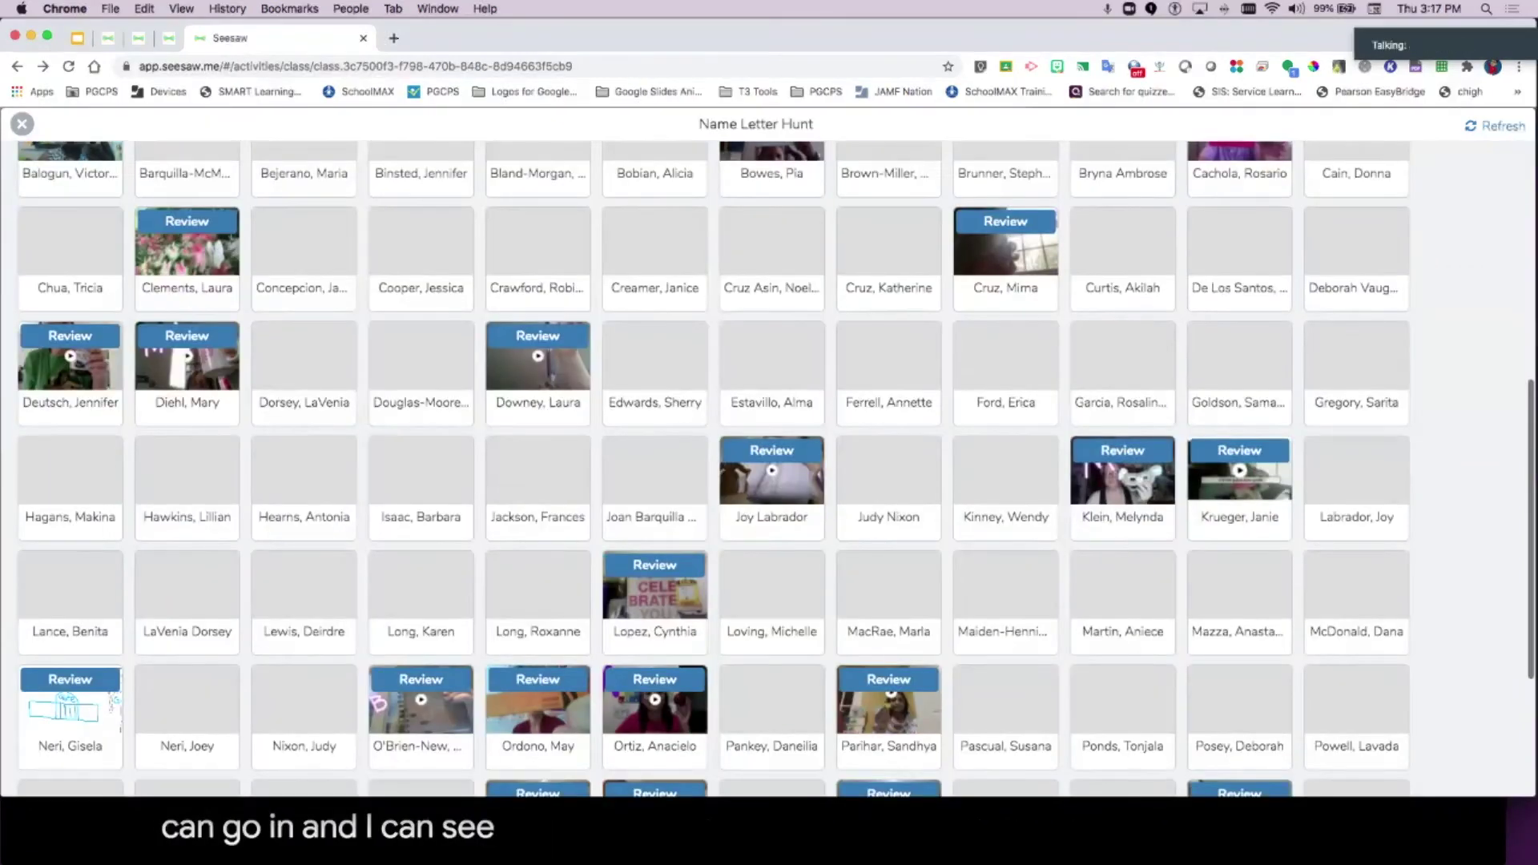
scroll(711, 490, "up", 4)
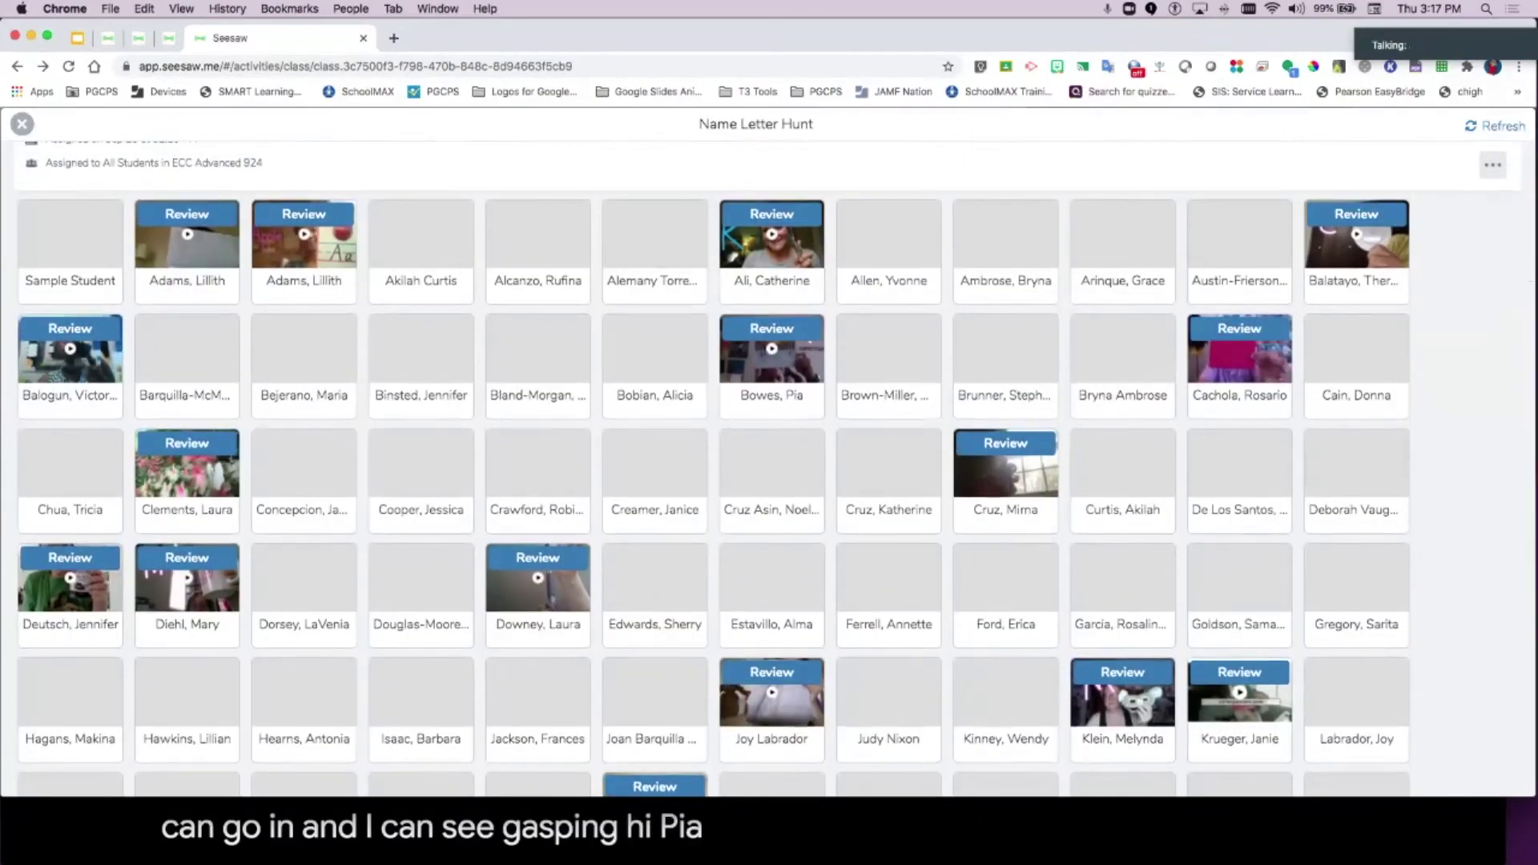
scroll(769, 469, "down", 4)
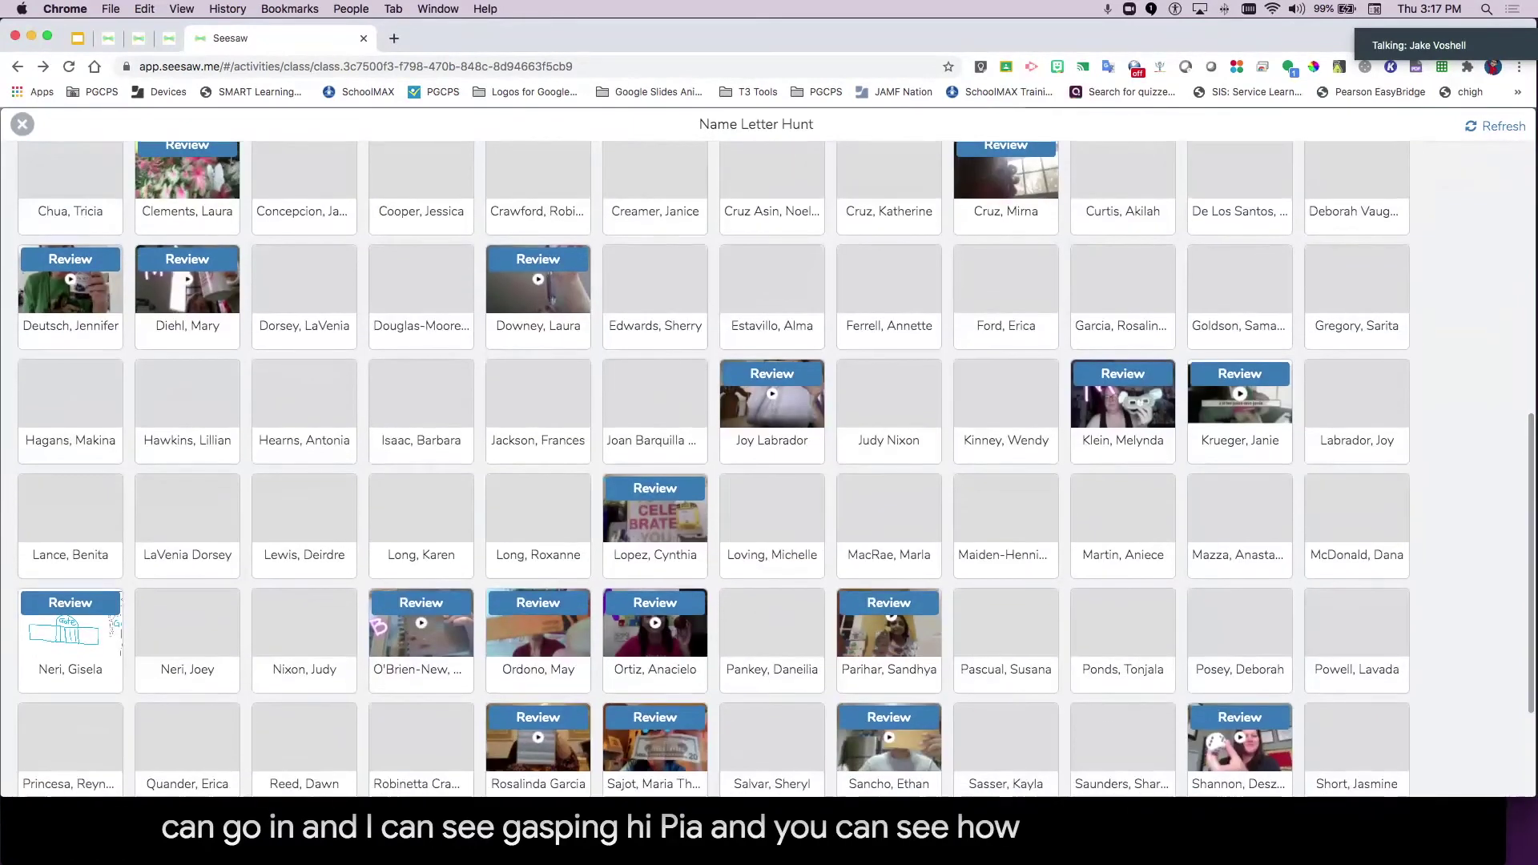
scroll(769, 469, "down", 1)
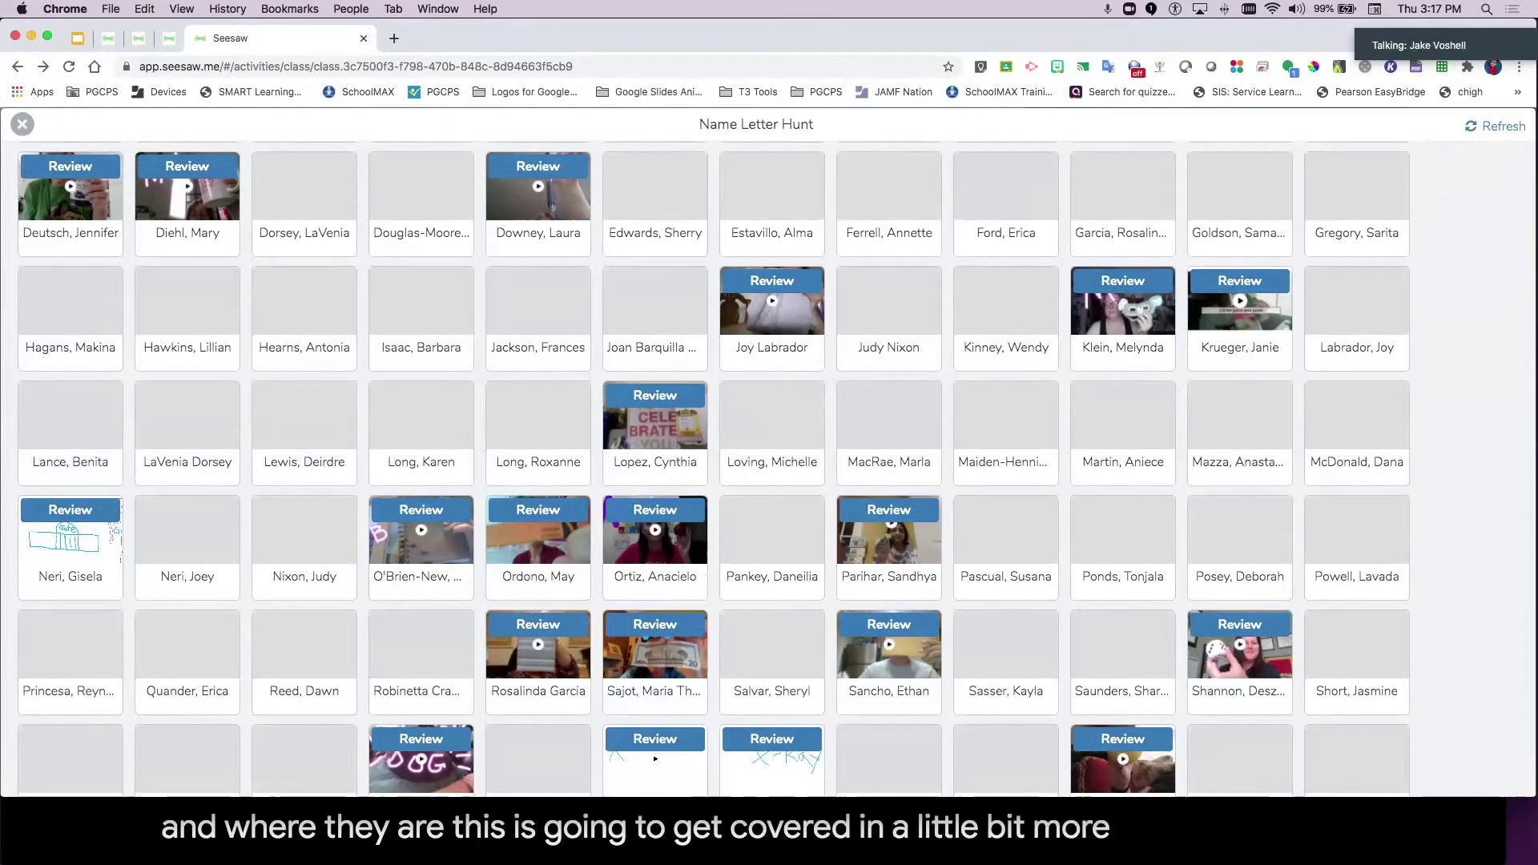
Step: Check the remaining students' responses in the Name Letter Hunt grid, and close it to return to the class activities
scroll(776, 468, "down", 3)
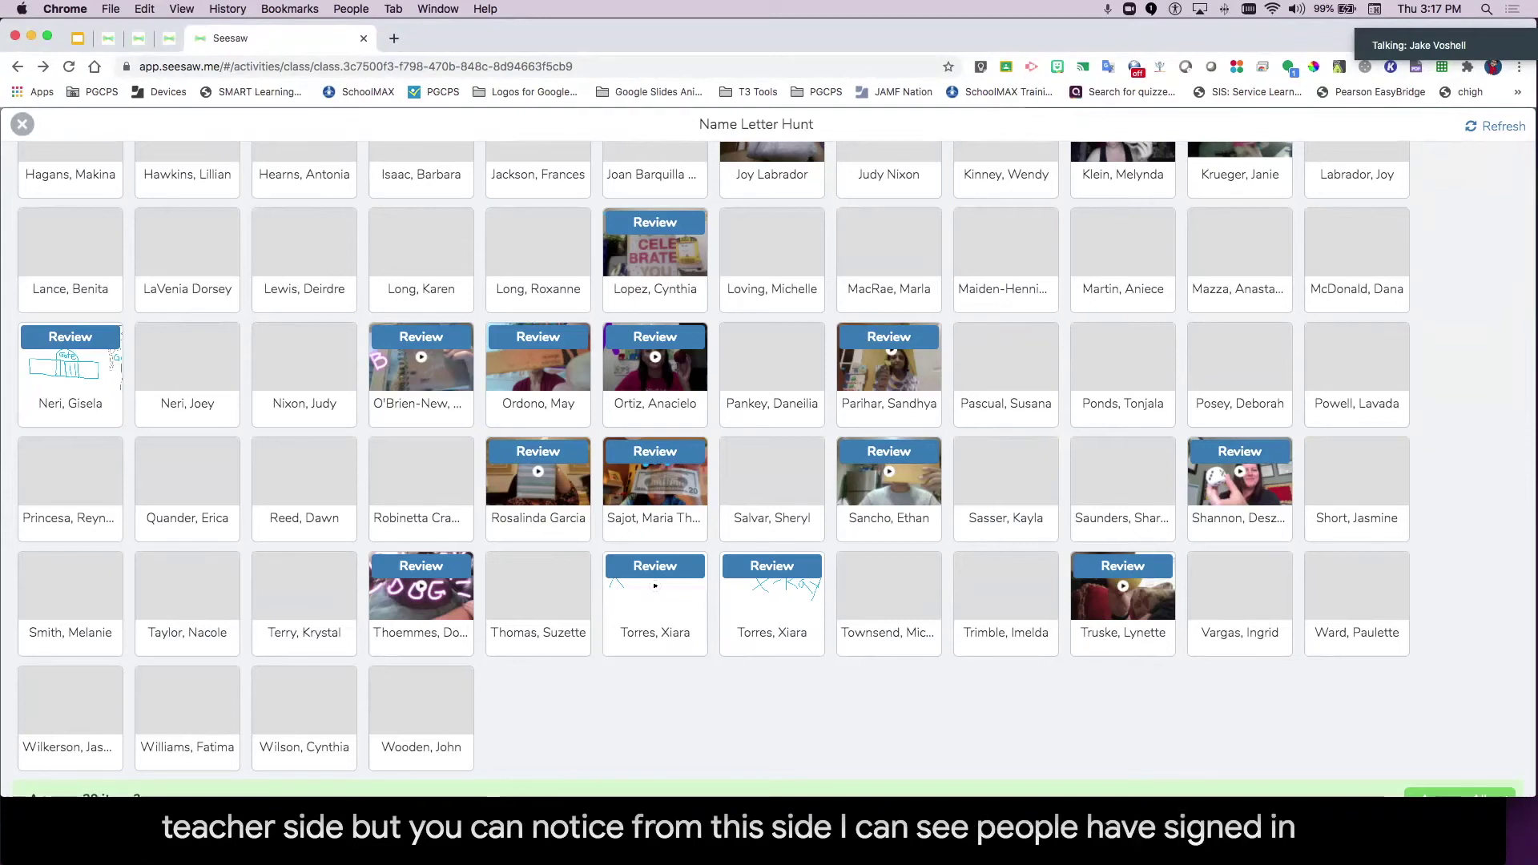
scroll(777, 468, "up", 3)
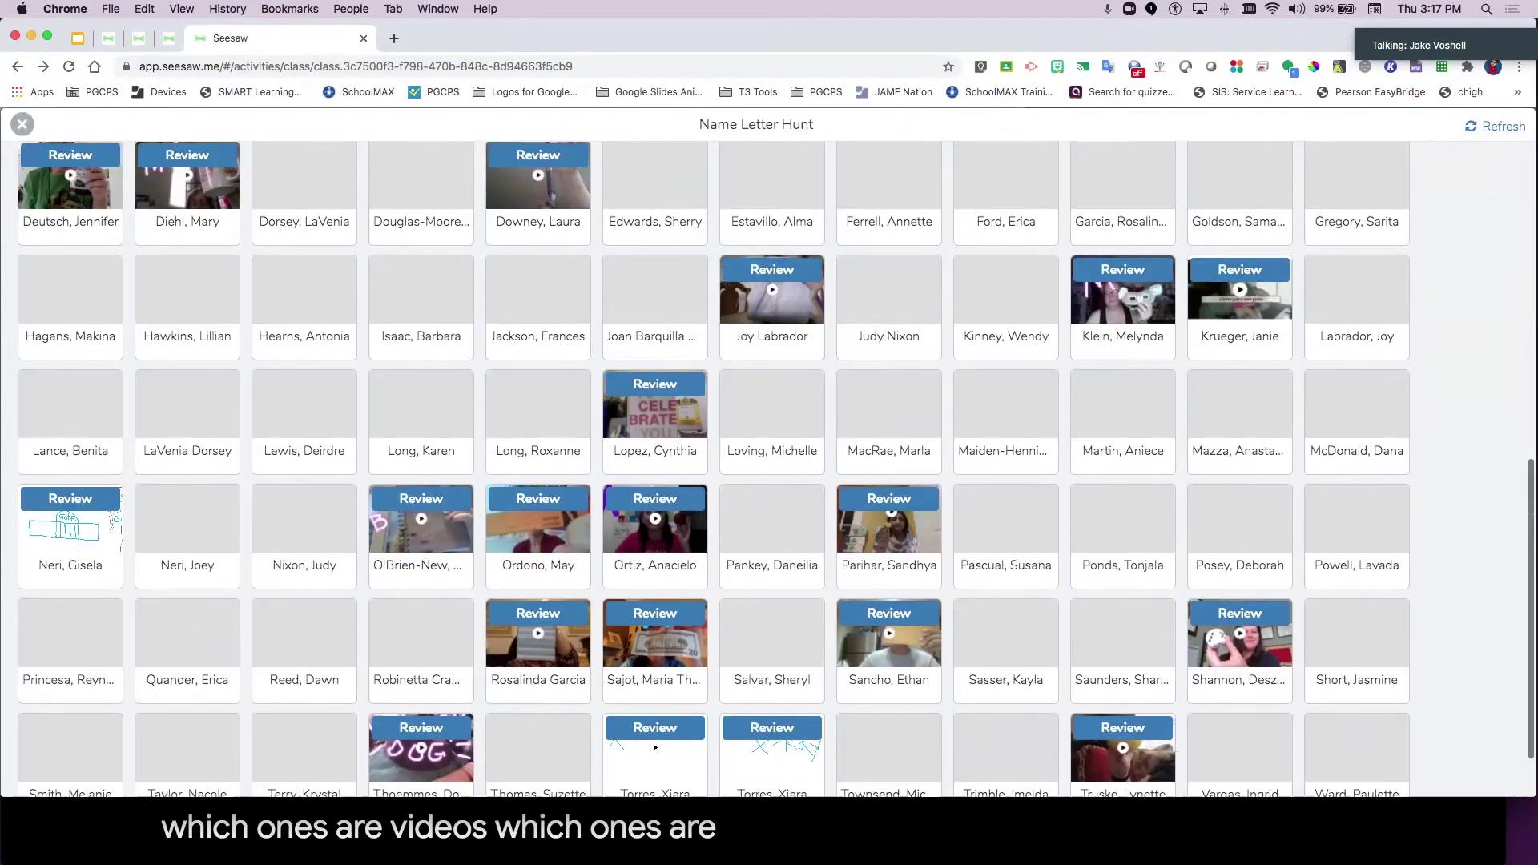
scroll(777, 469, "up", 10)
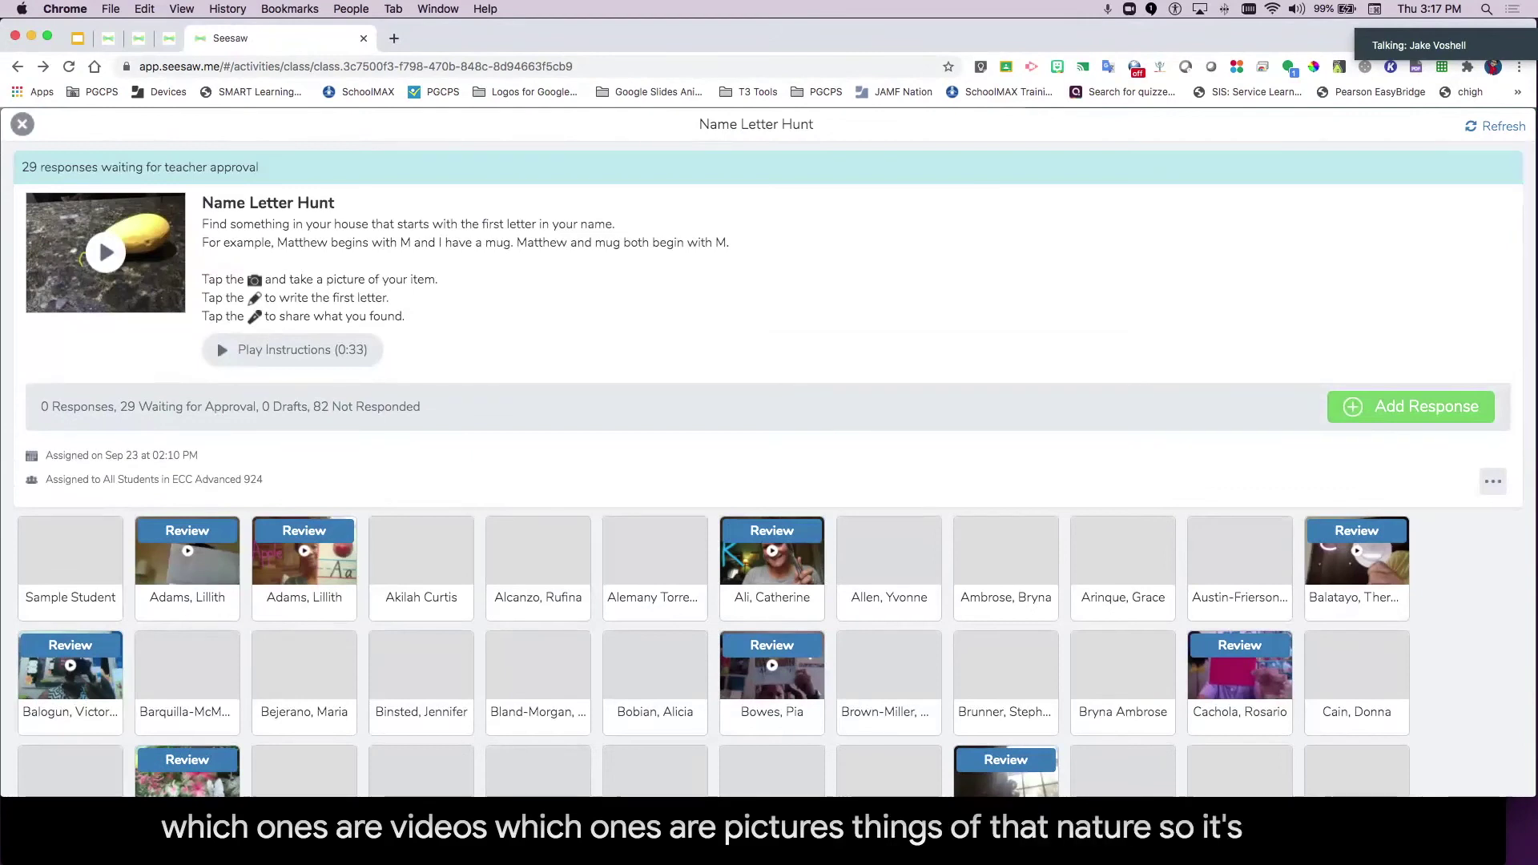
key("Escape")
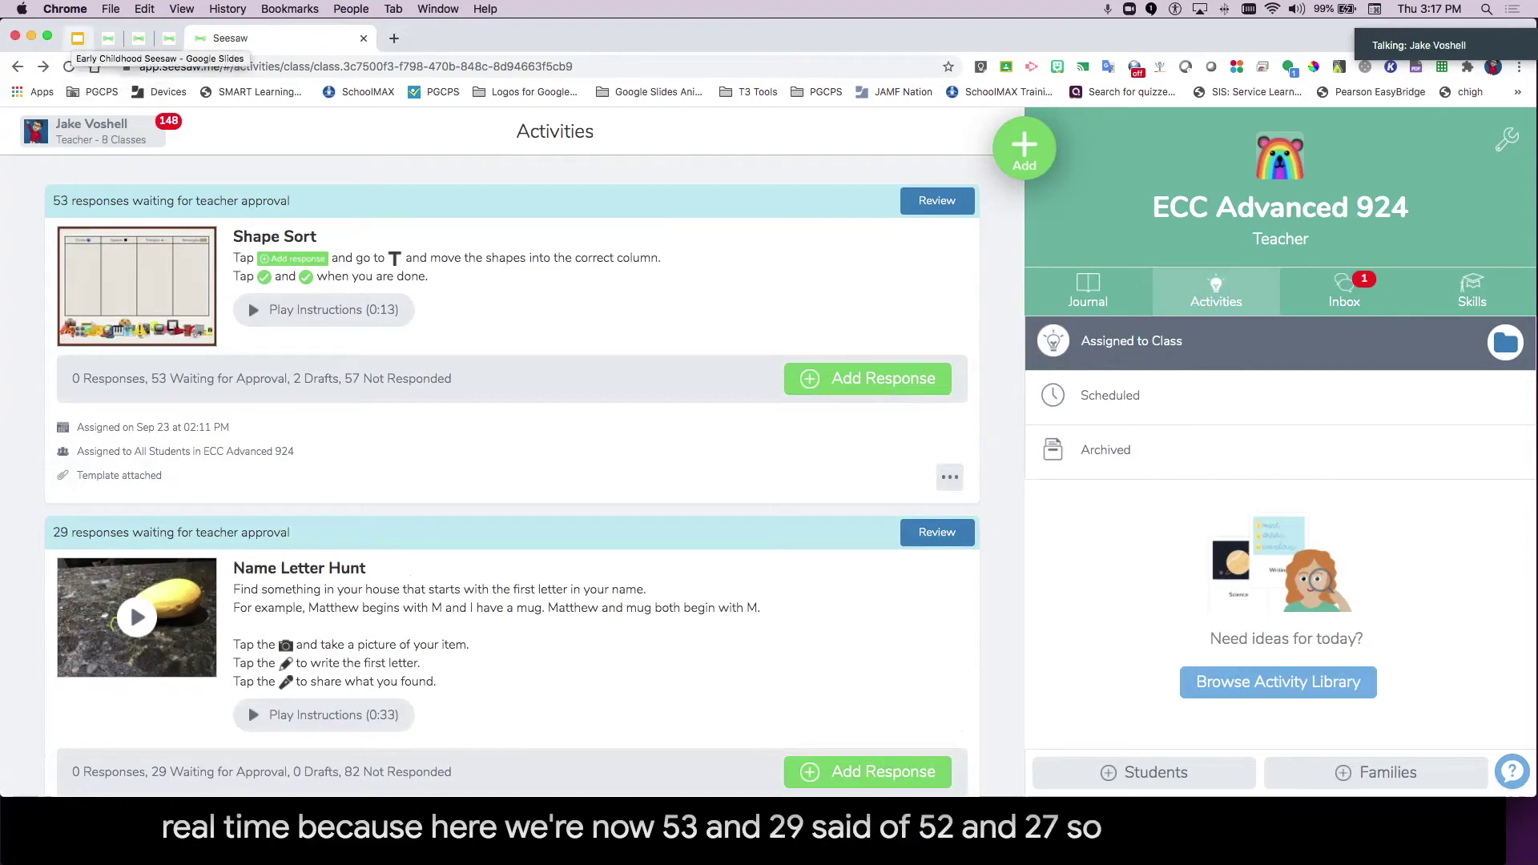
Step: View the ECC Advanced 924 class journal, and return to the activities assigned to the class
left_click(1088, 290)
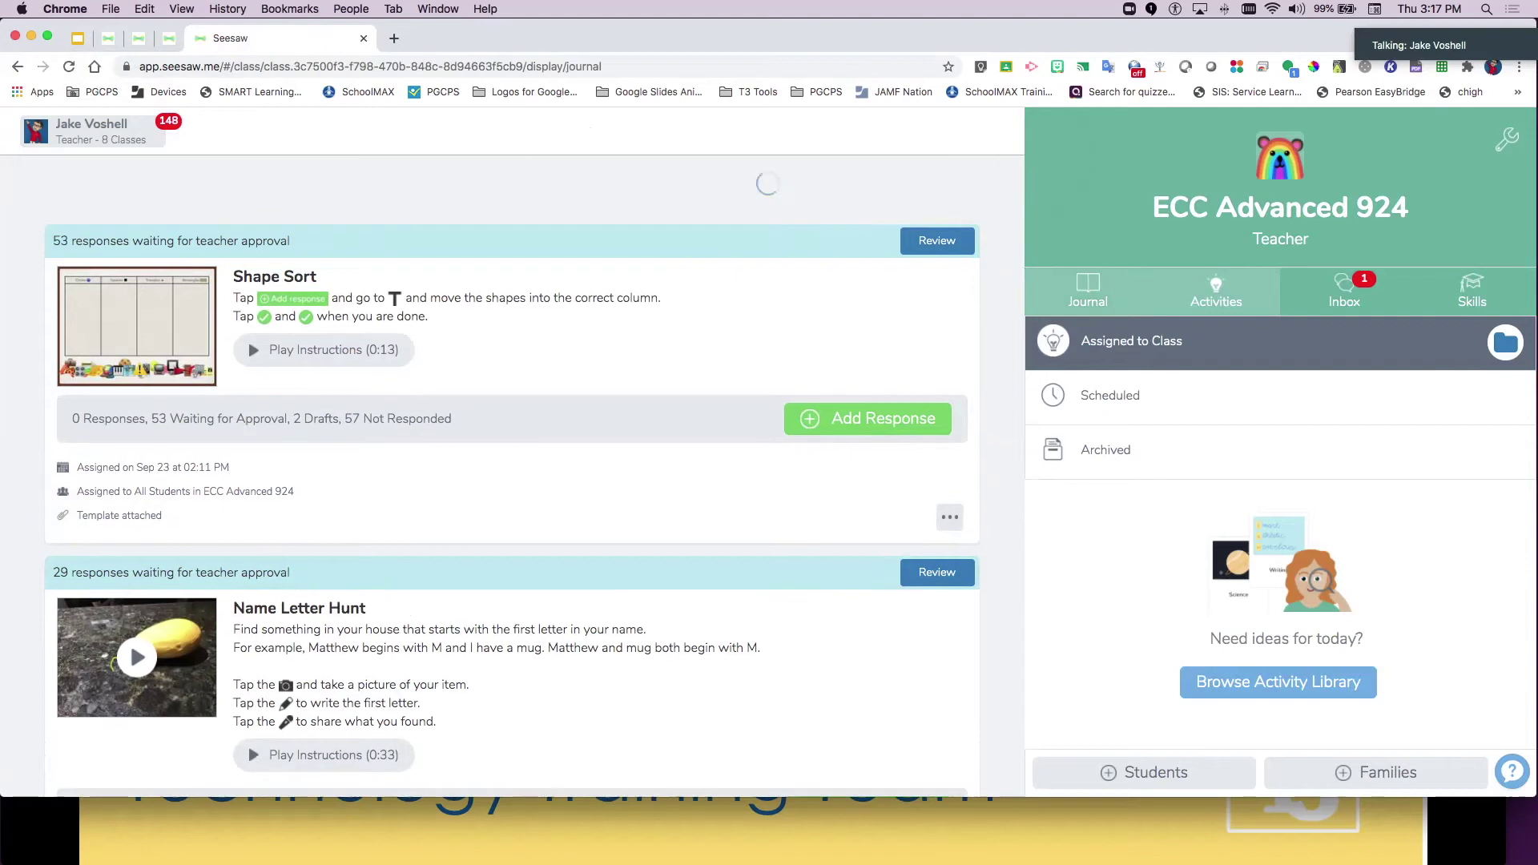
key("super+grave")
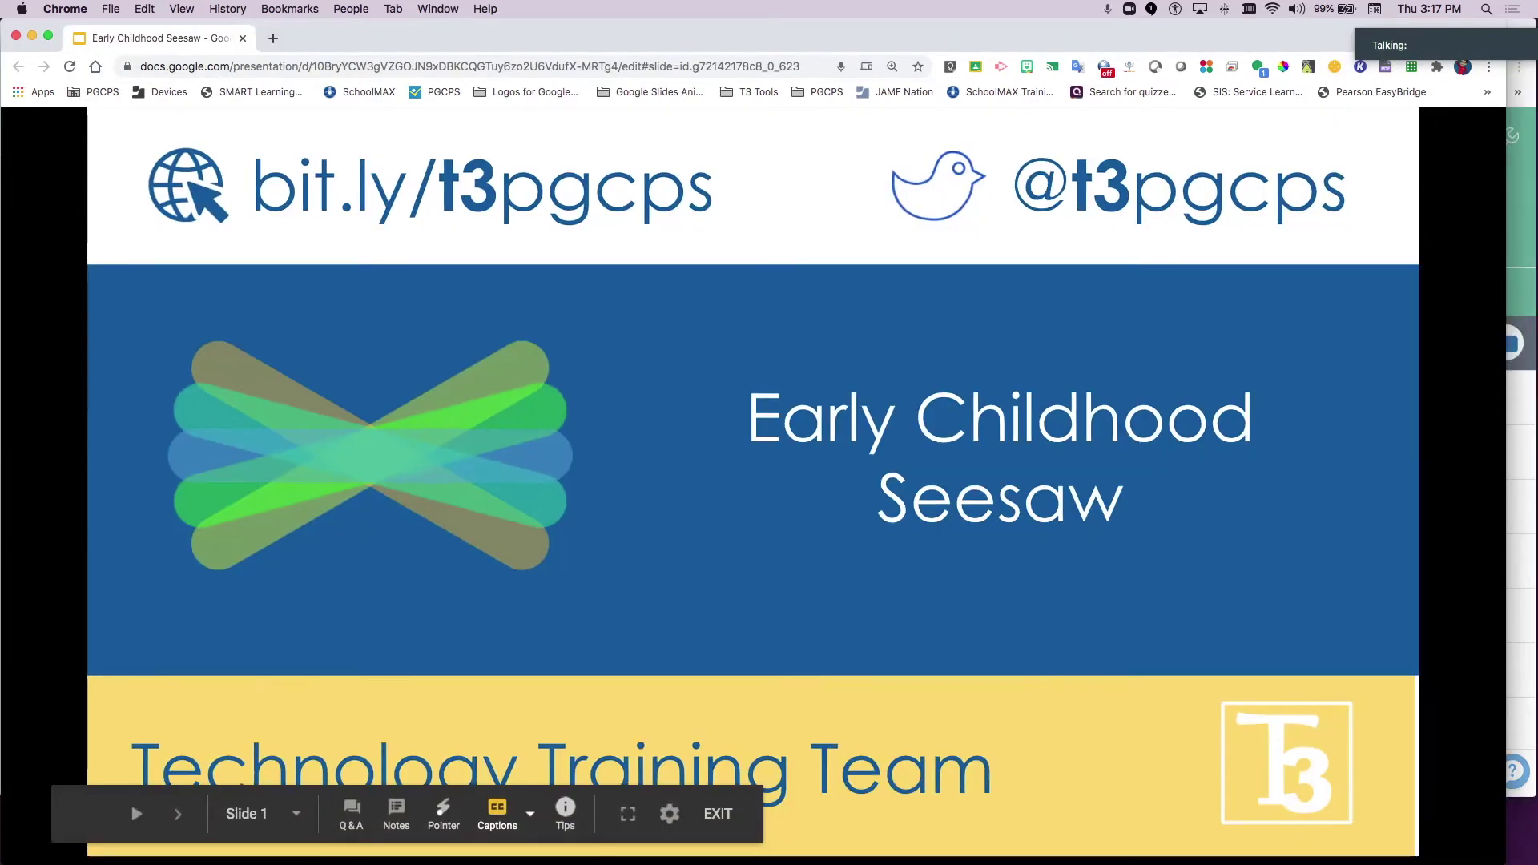
key("super+grave")
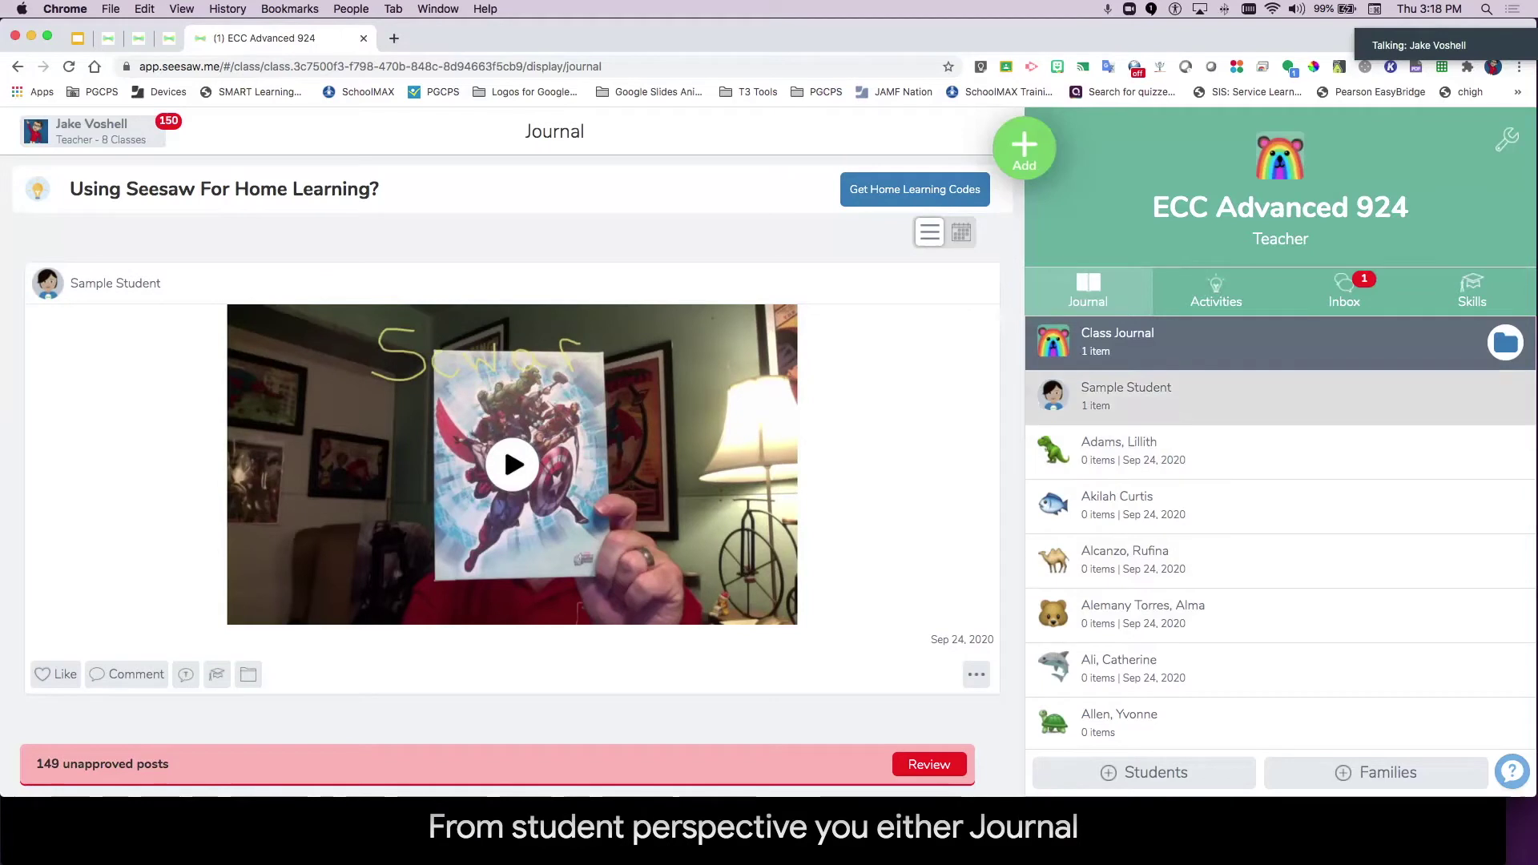
left_click(1216, 293)
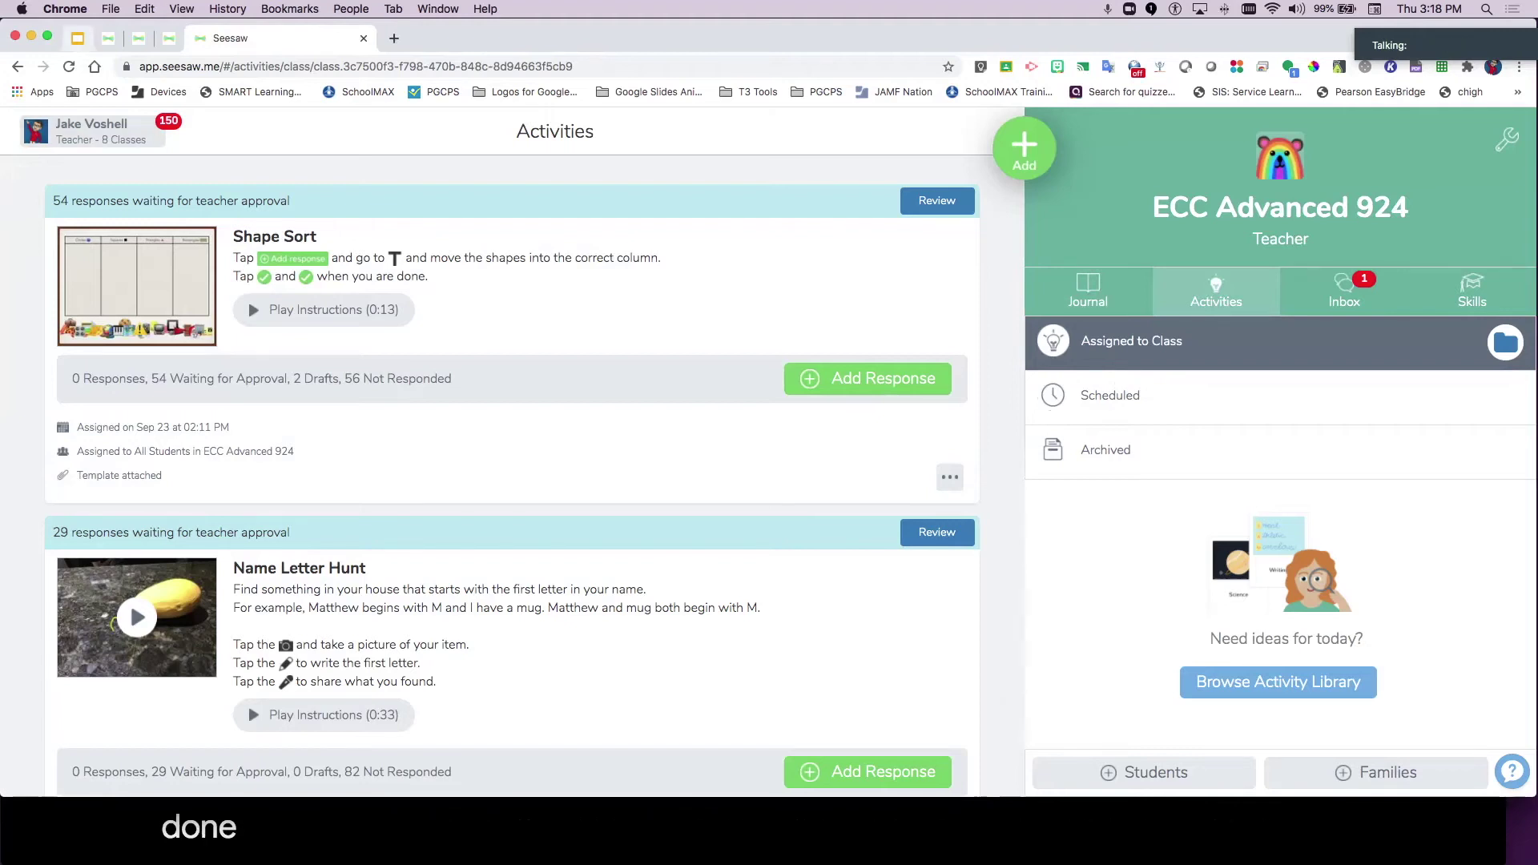
Step: Switch to the Google Slides presentation and advance to the "Complete the activity" slide
key("super+1")
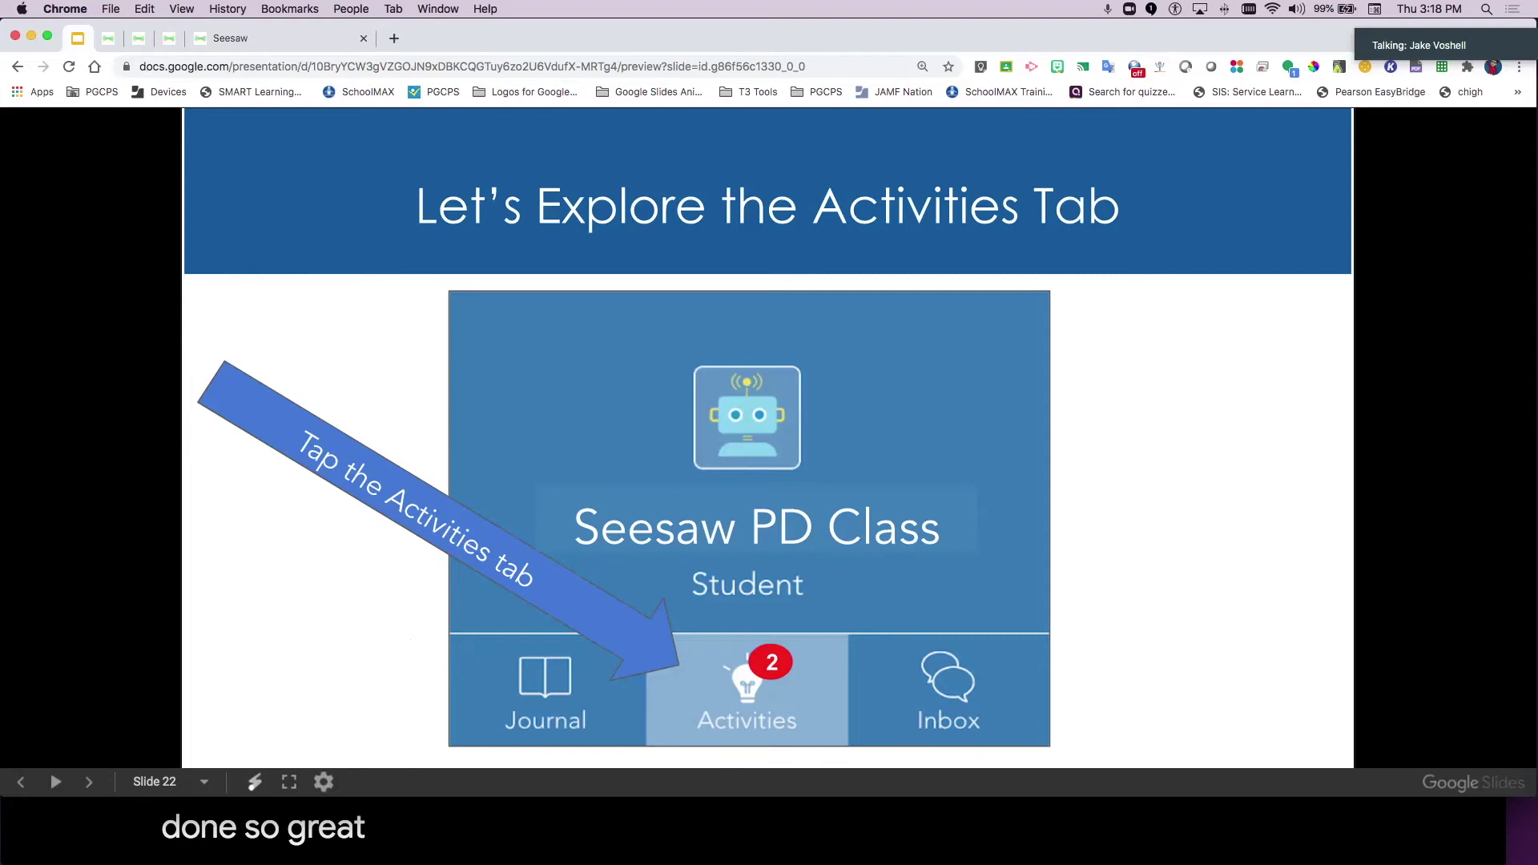
key("Right")
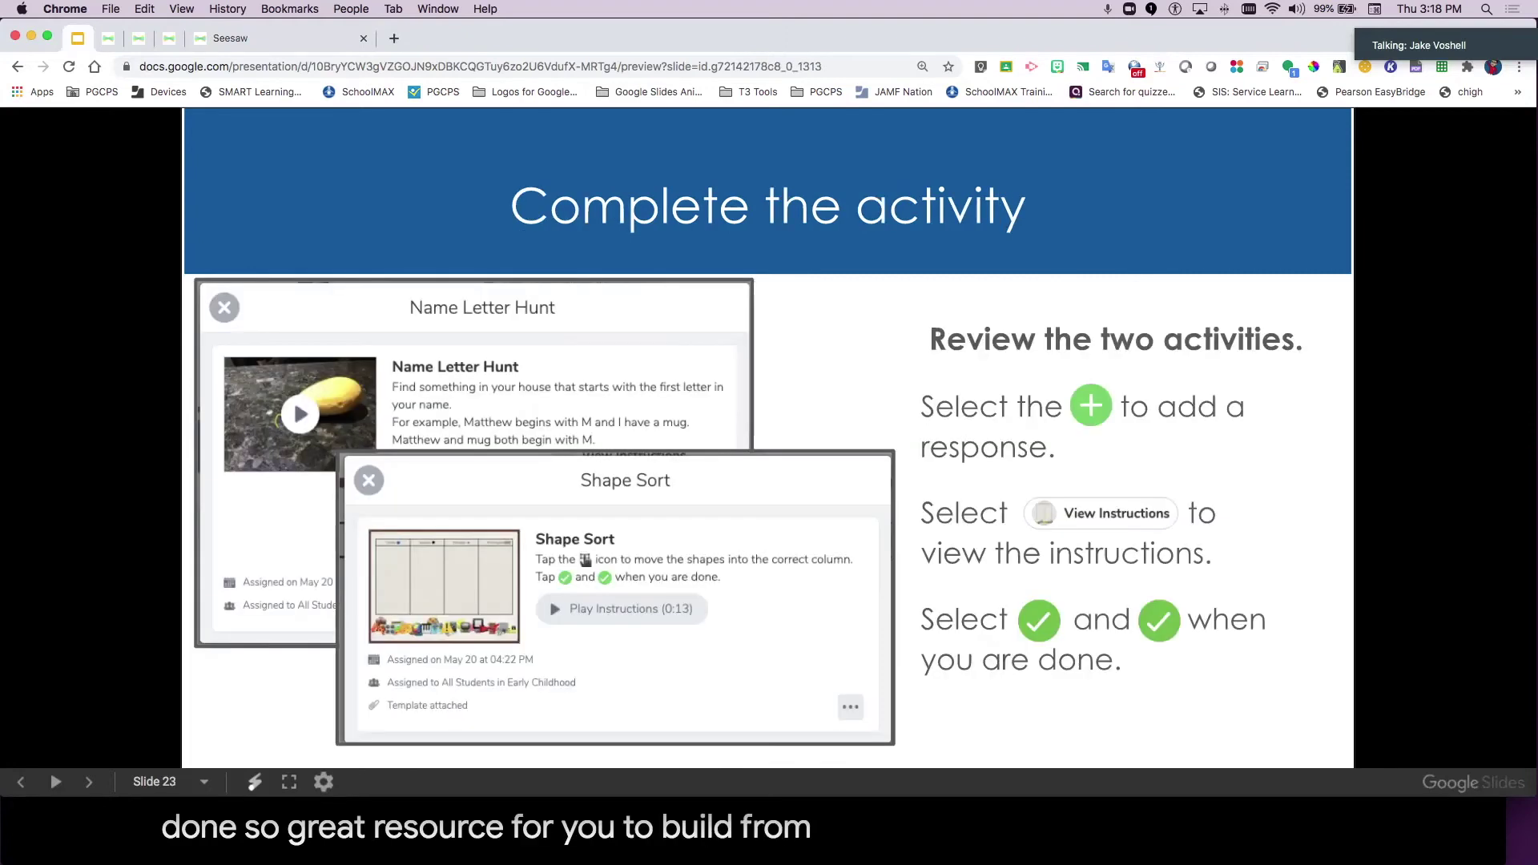
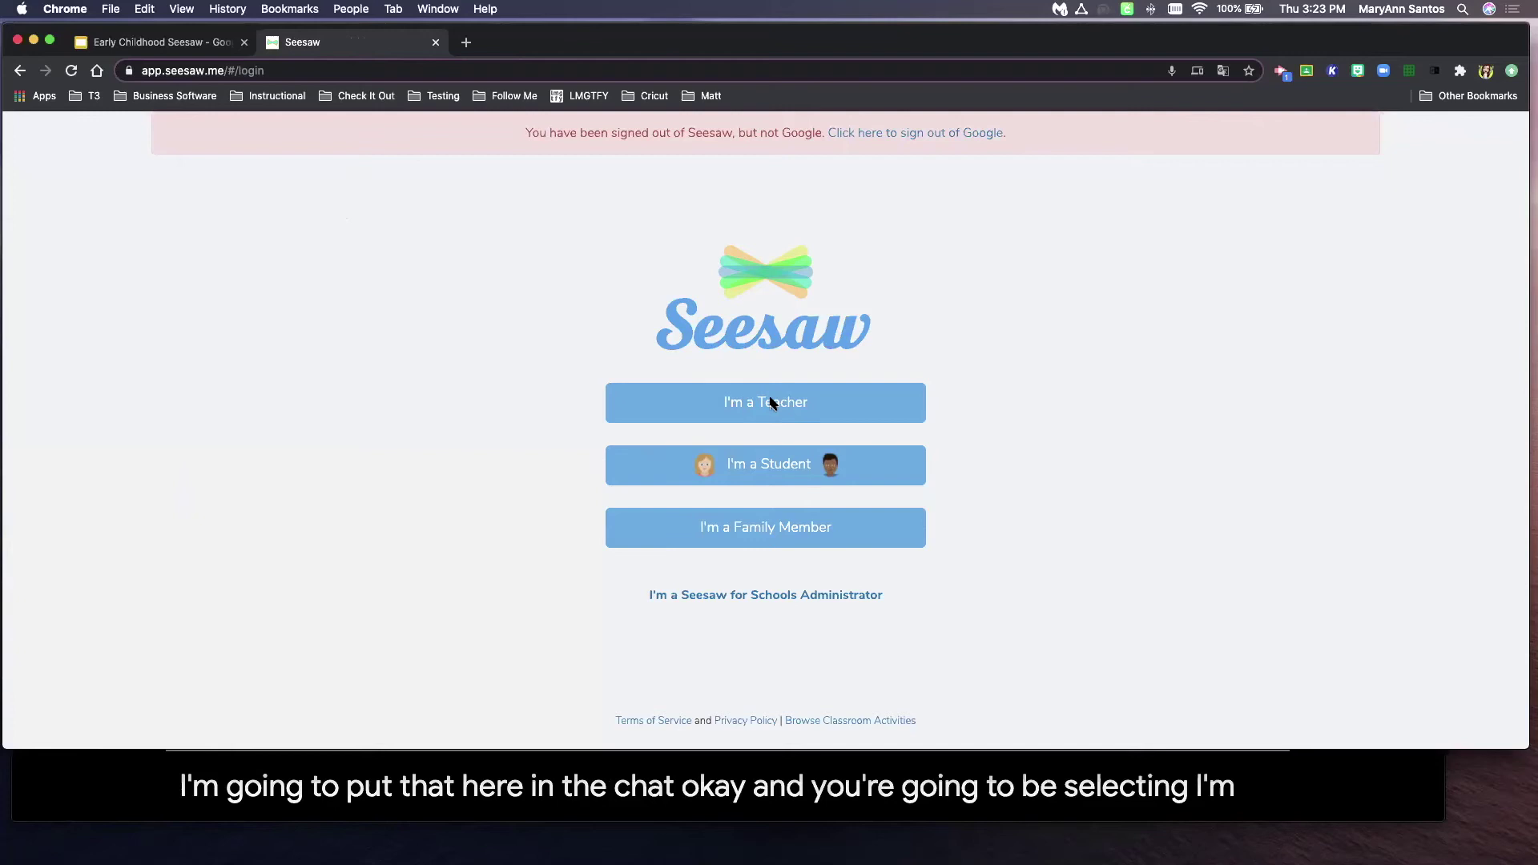
Step: Choose the teacher role in Seesaw, start creating an account, and sign up with the listed Google school account
left_click(798, 409)
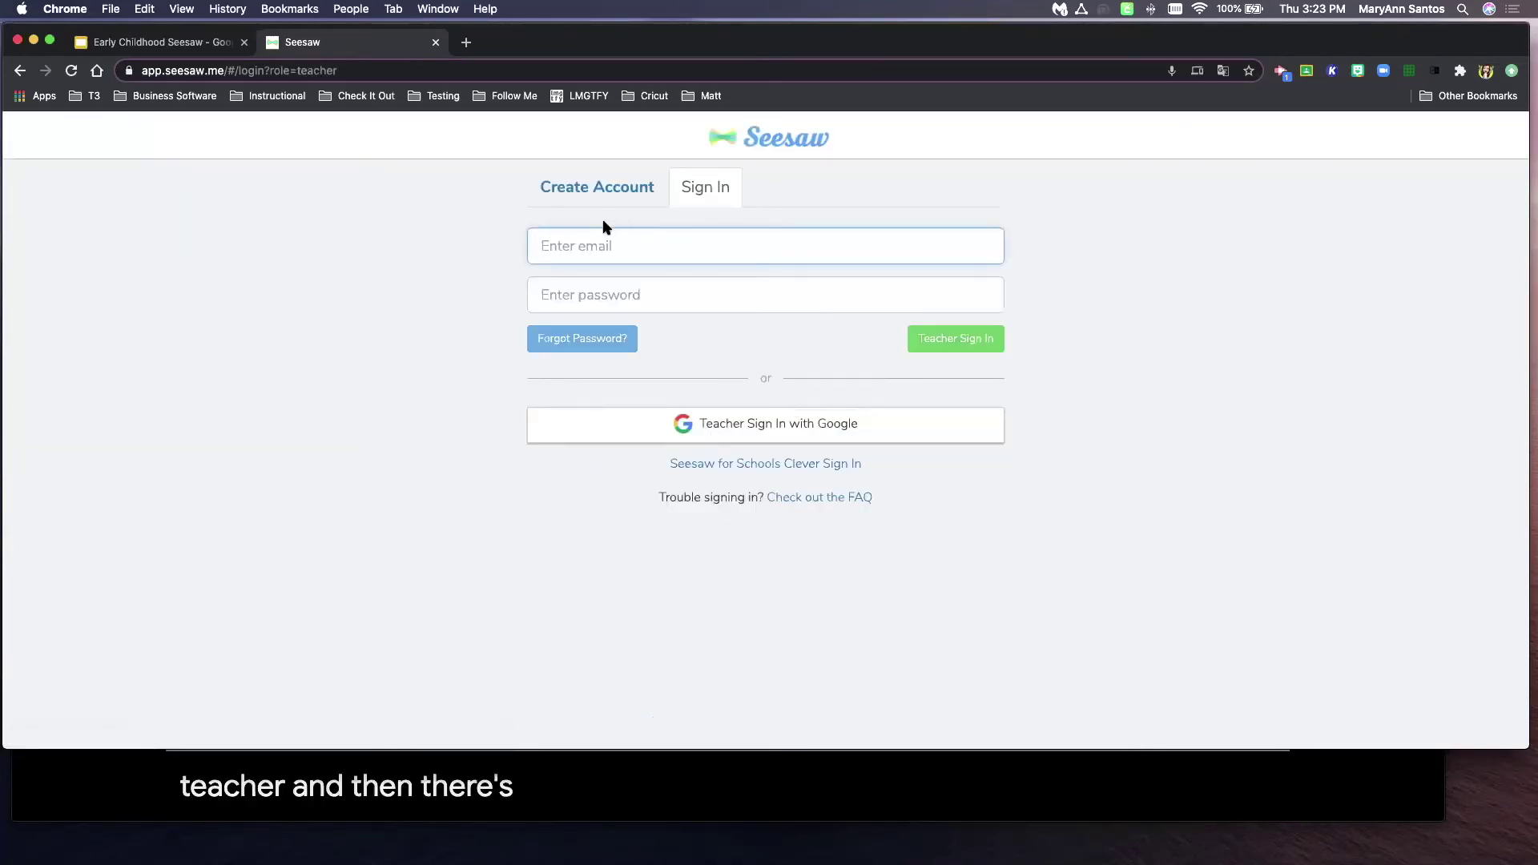
left_click(594, 195)
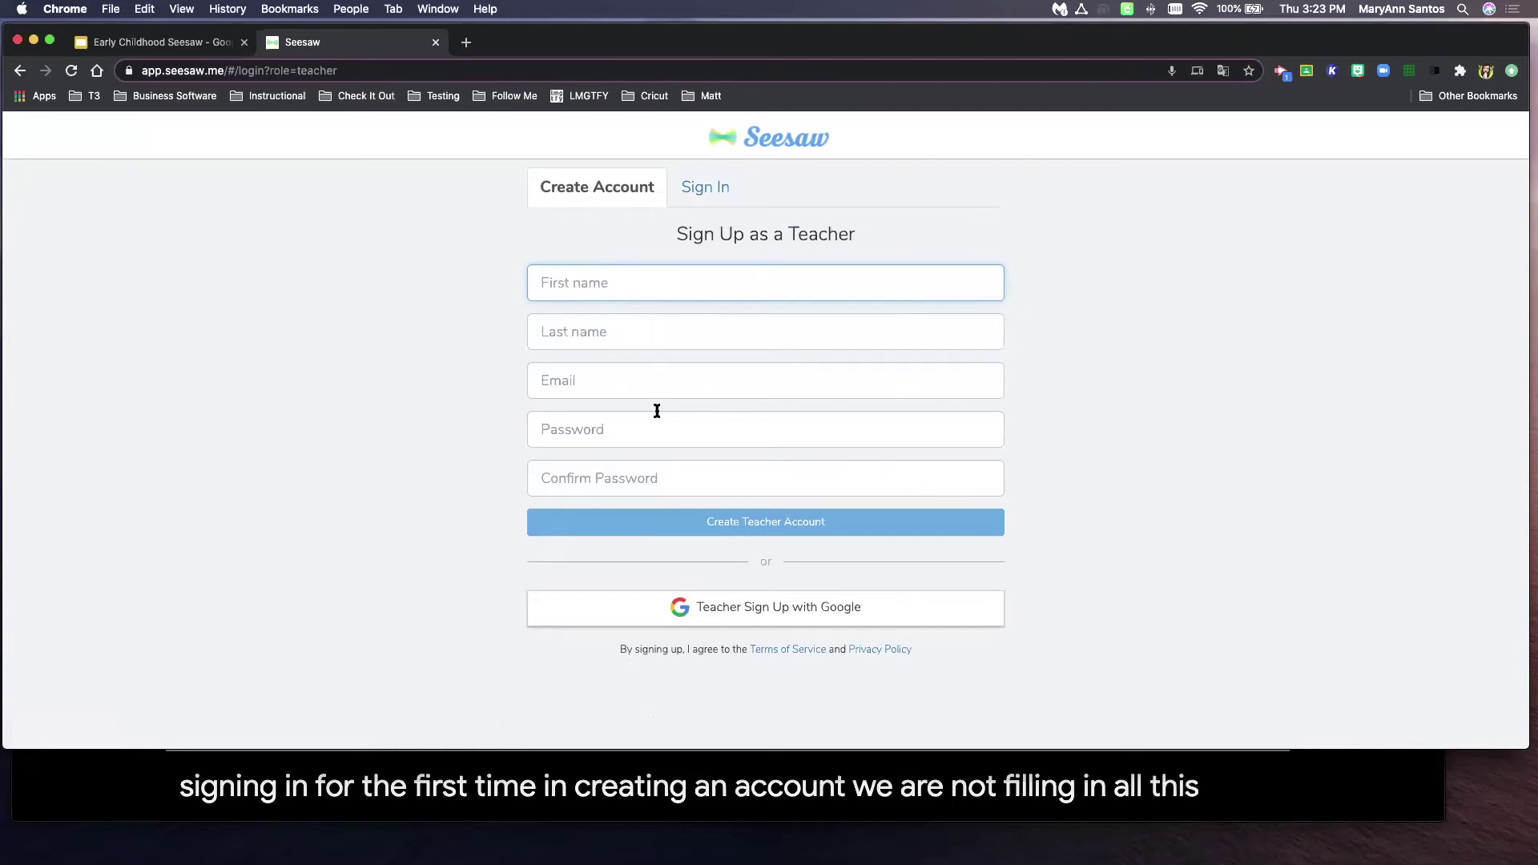
left_click(765, 611)
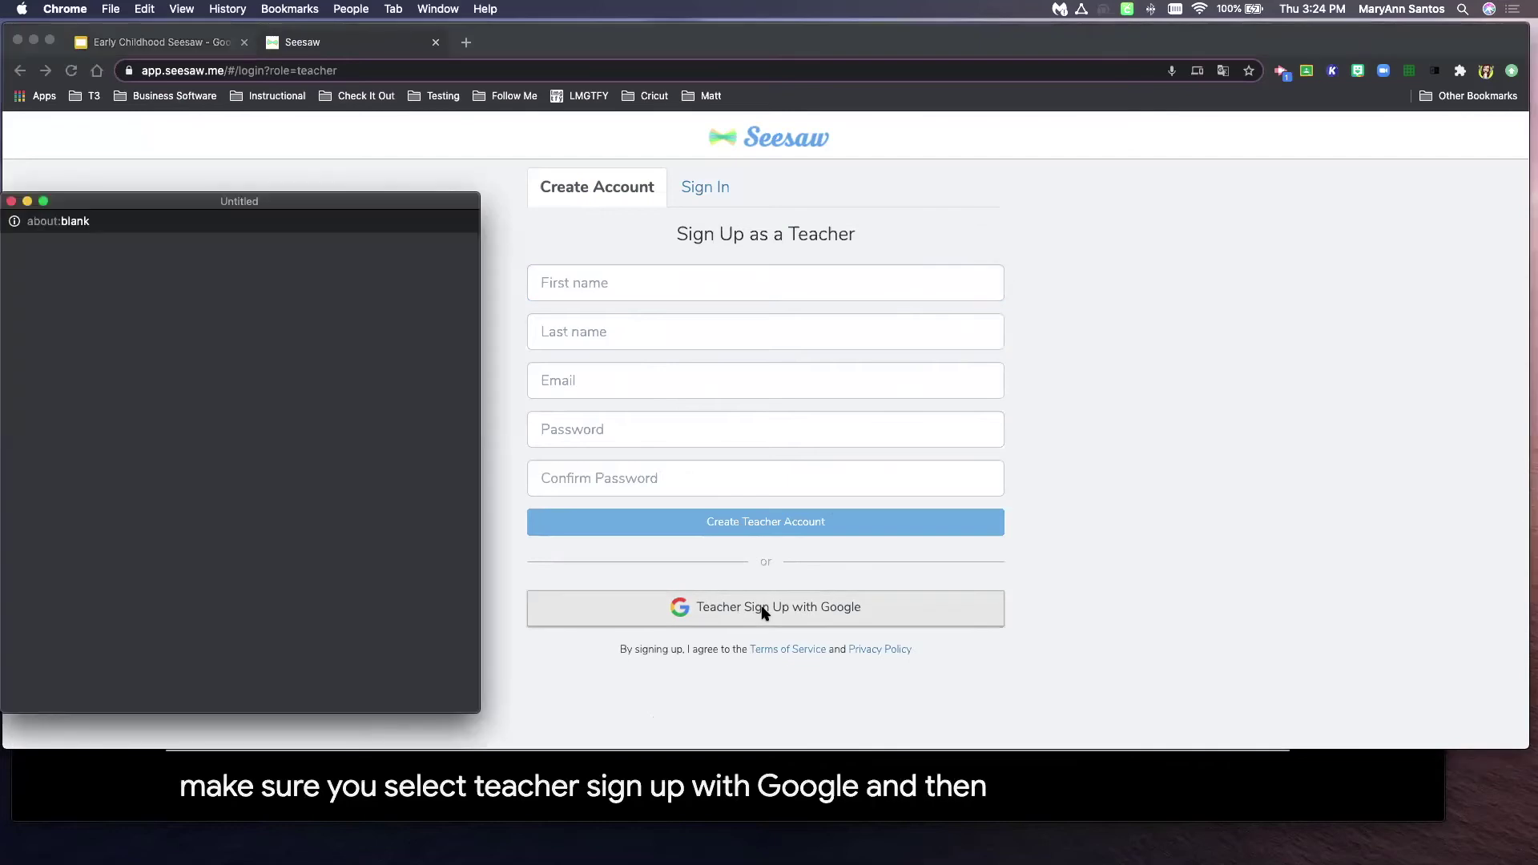
left_click_drag(343, 201, 491, 182)
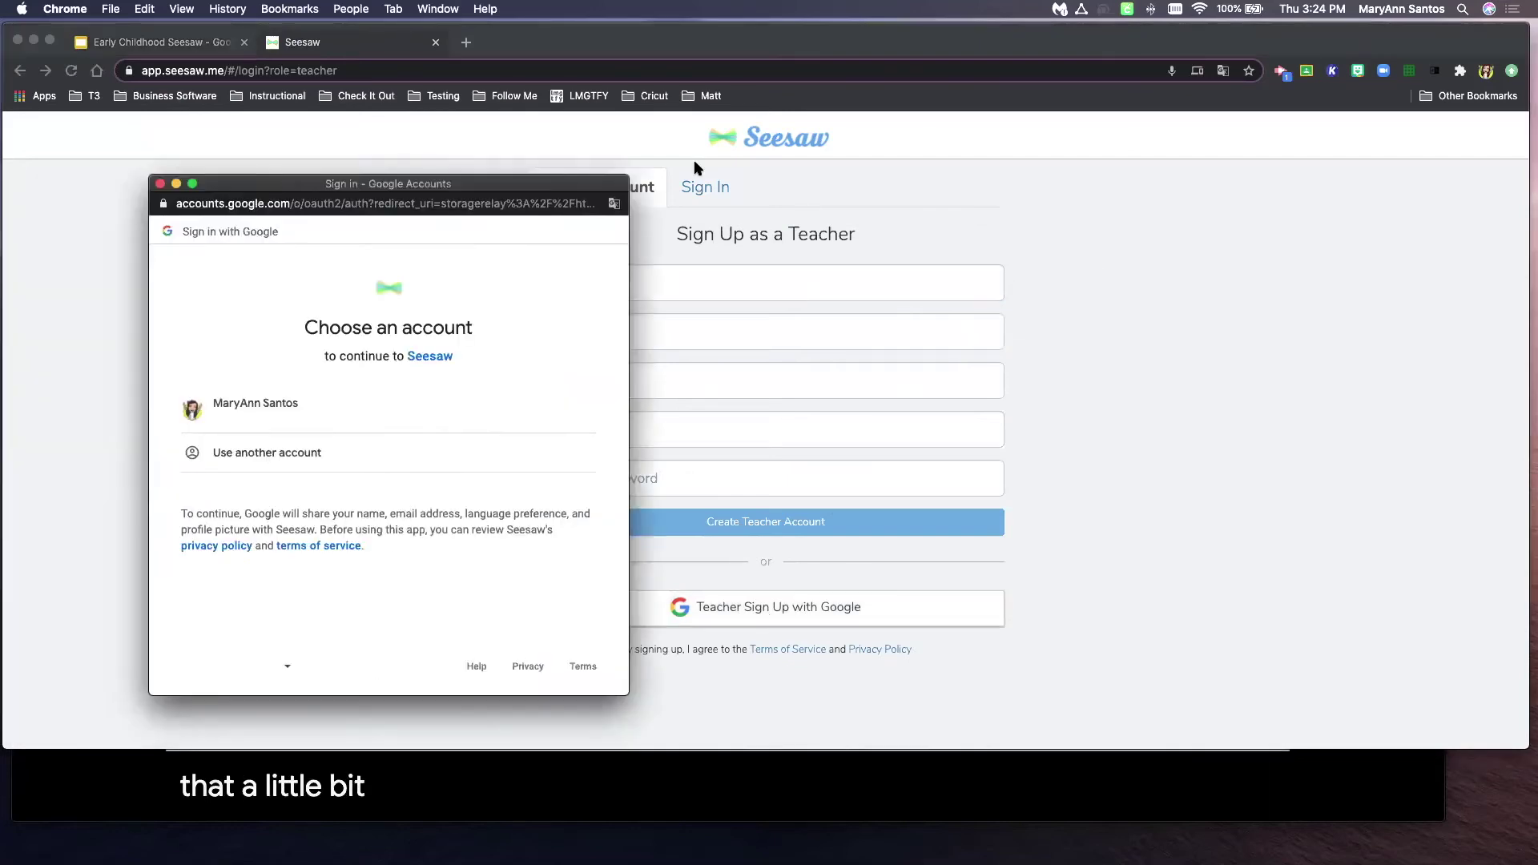
left_click_drag(693, 166, 725, 171)
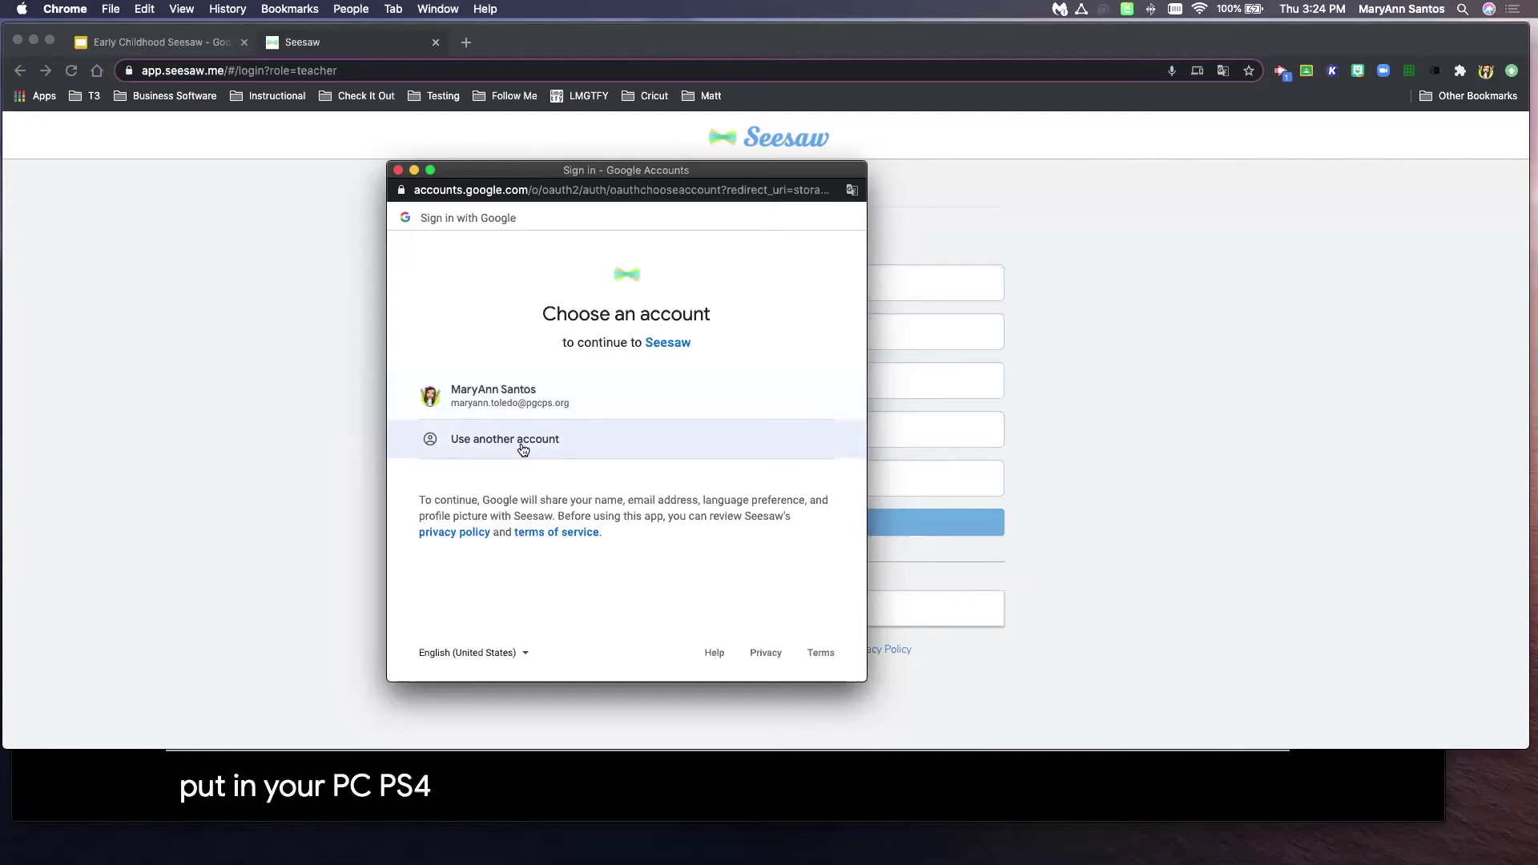
left_click(507, 404)
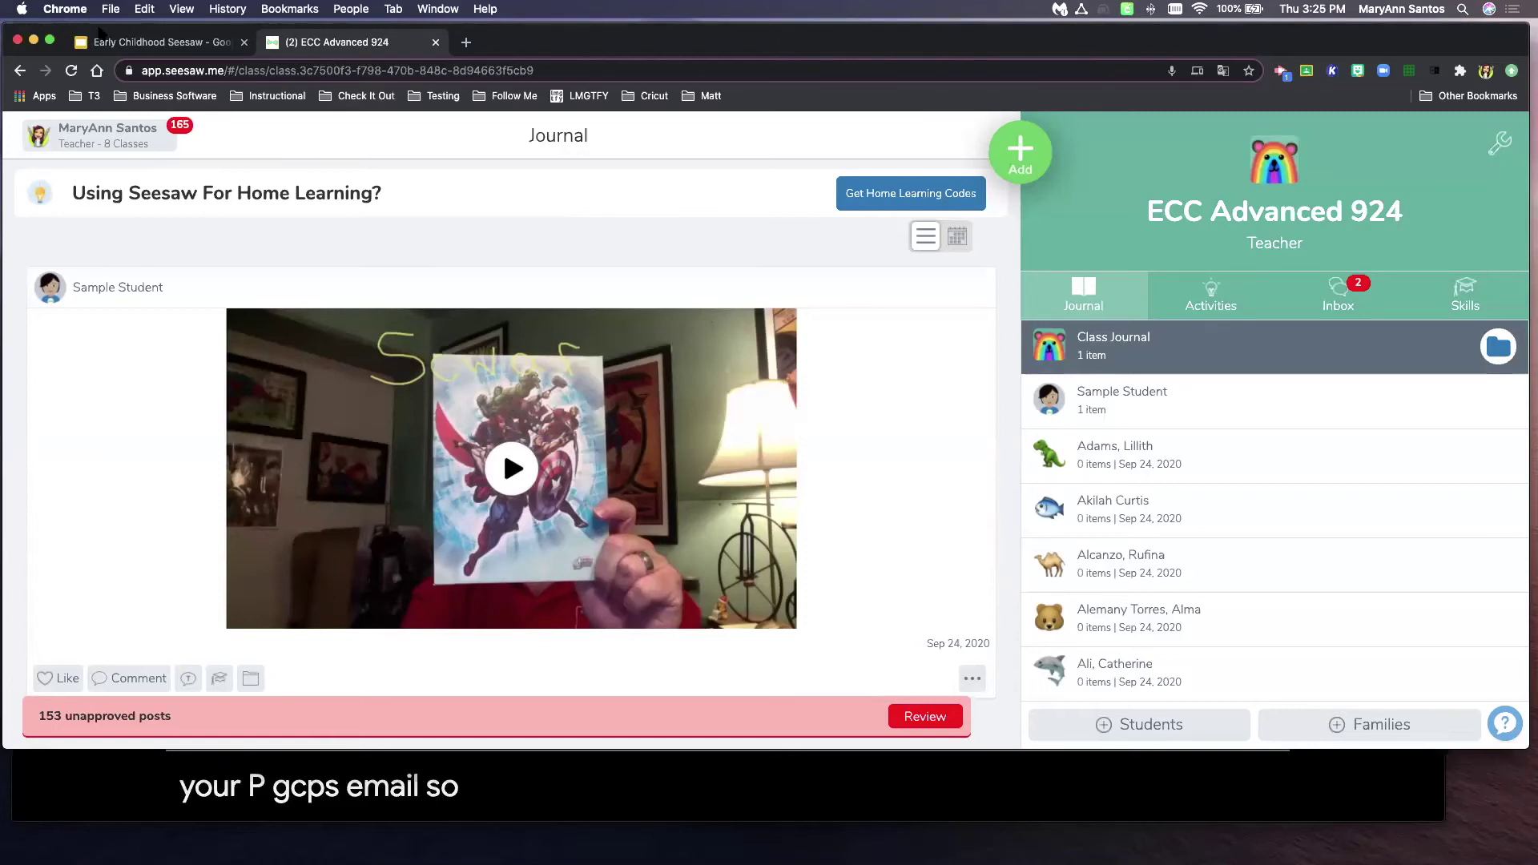
Step: Switch to the Google Slides presentation and go through the sign-up slides to "Your administrators will.."
left_click(130, 46)
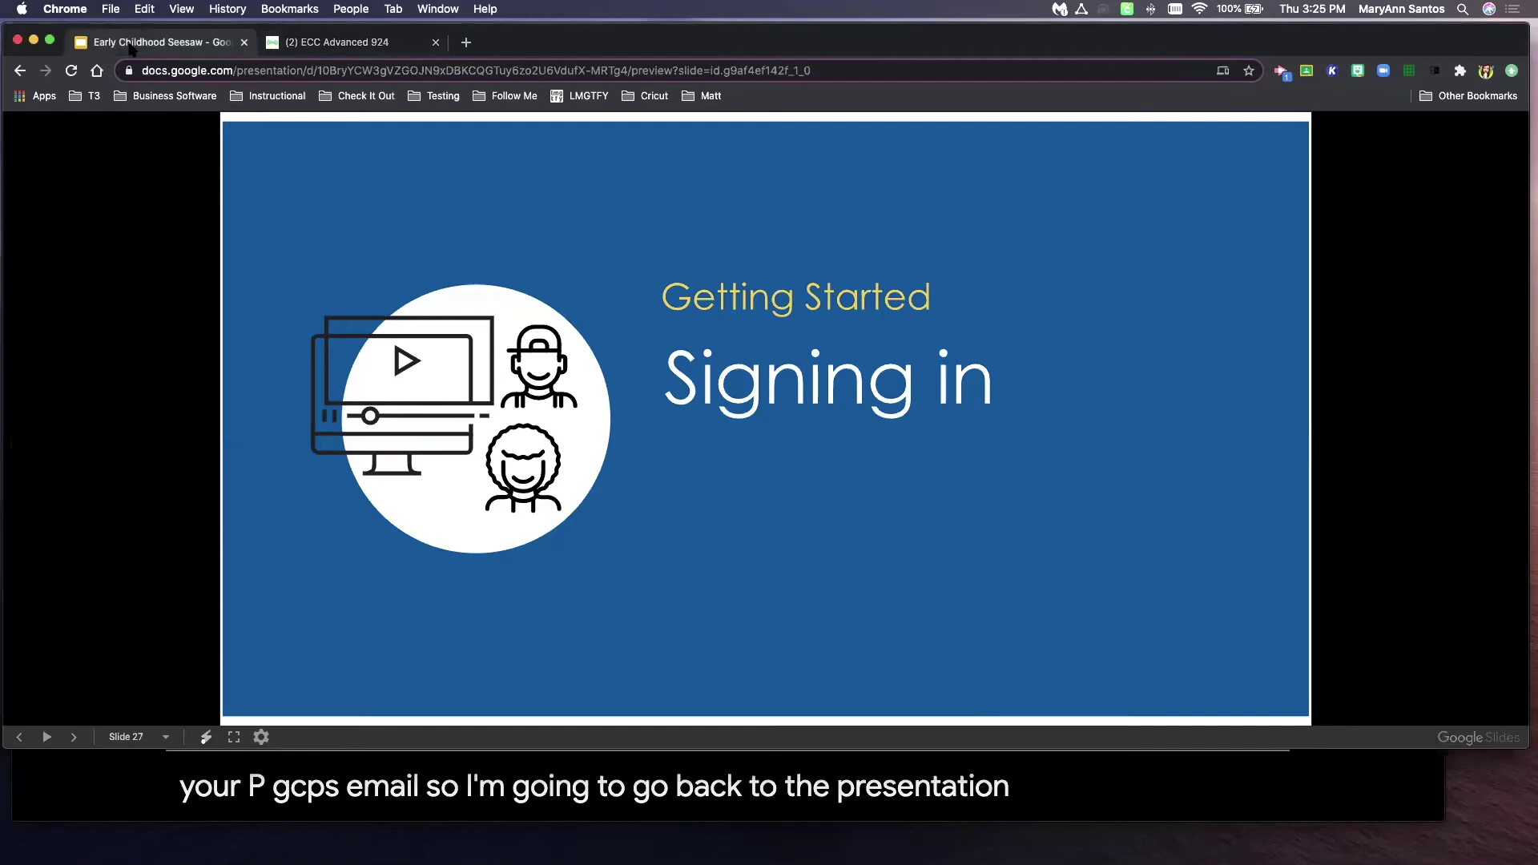
left_click(385, 215)
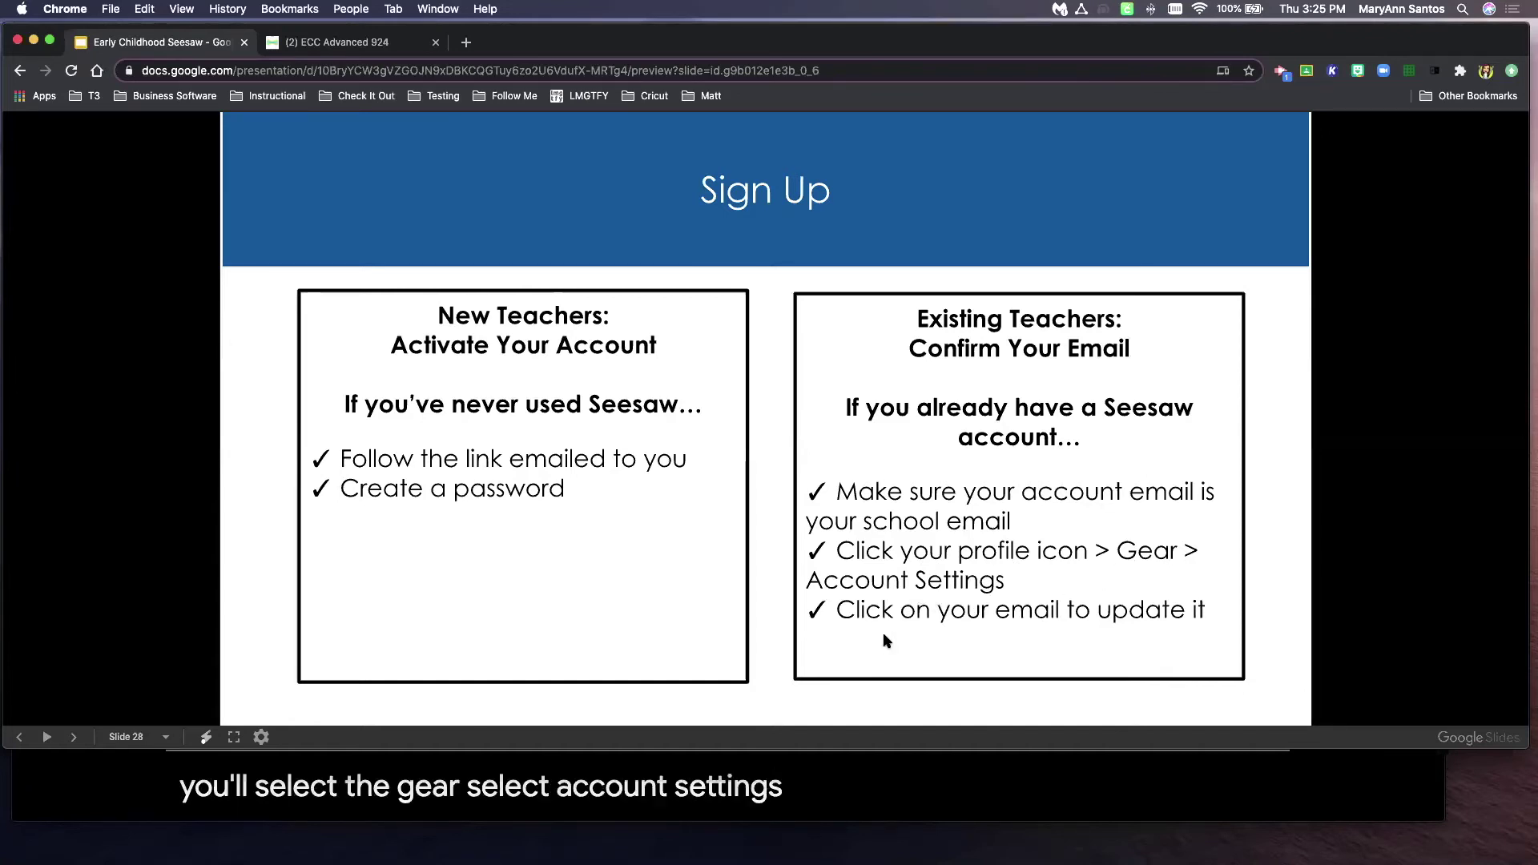
left_click(1175, 625)
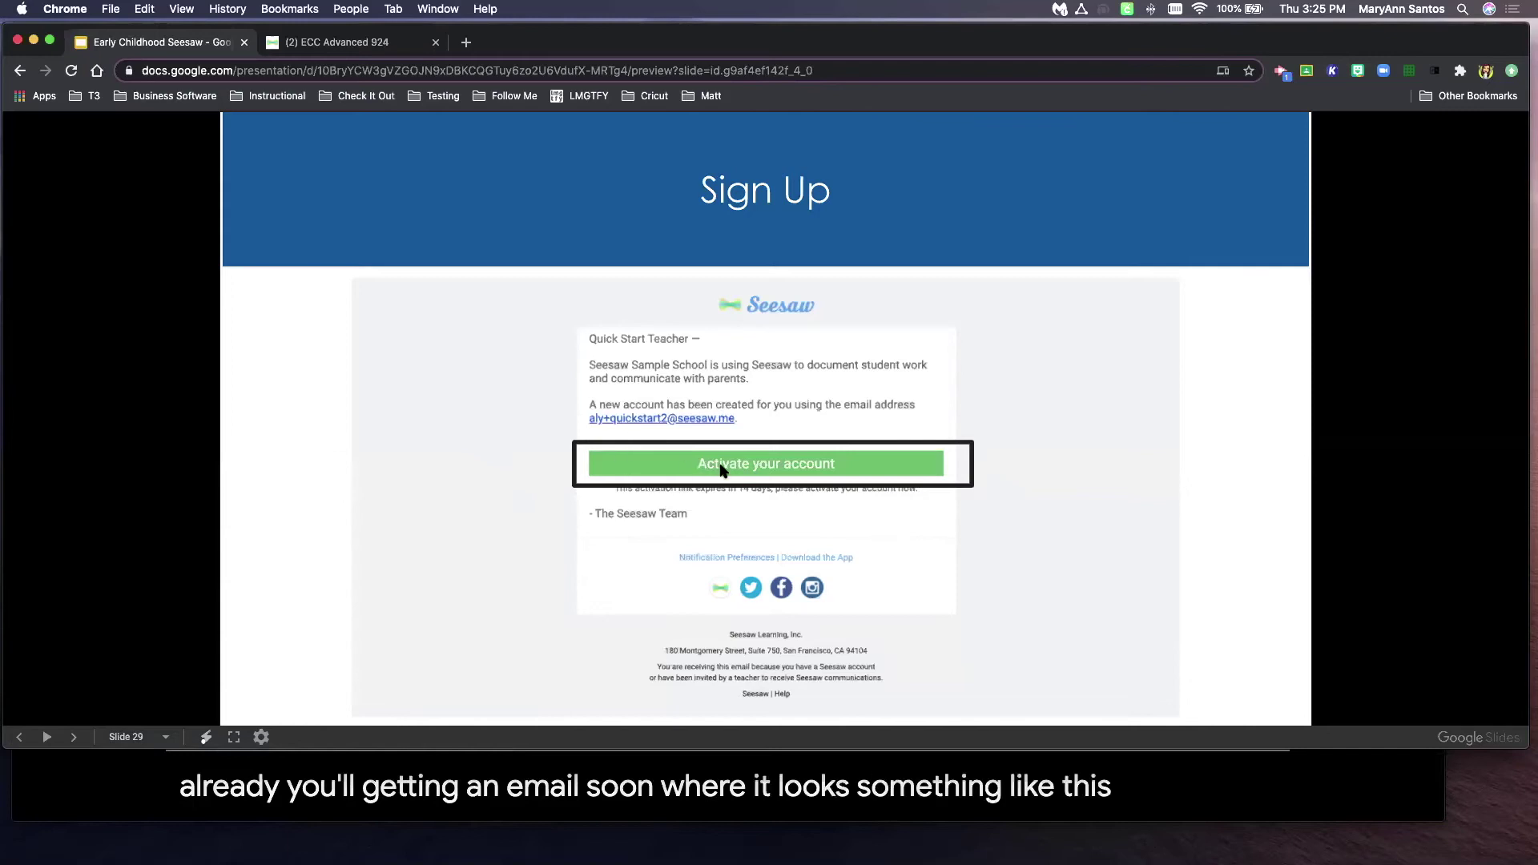
left_click(838, 469)
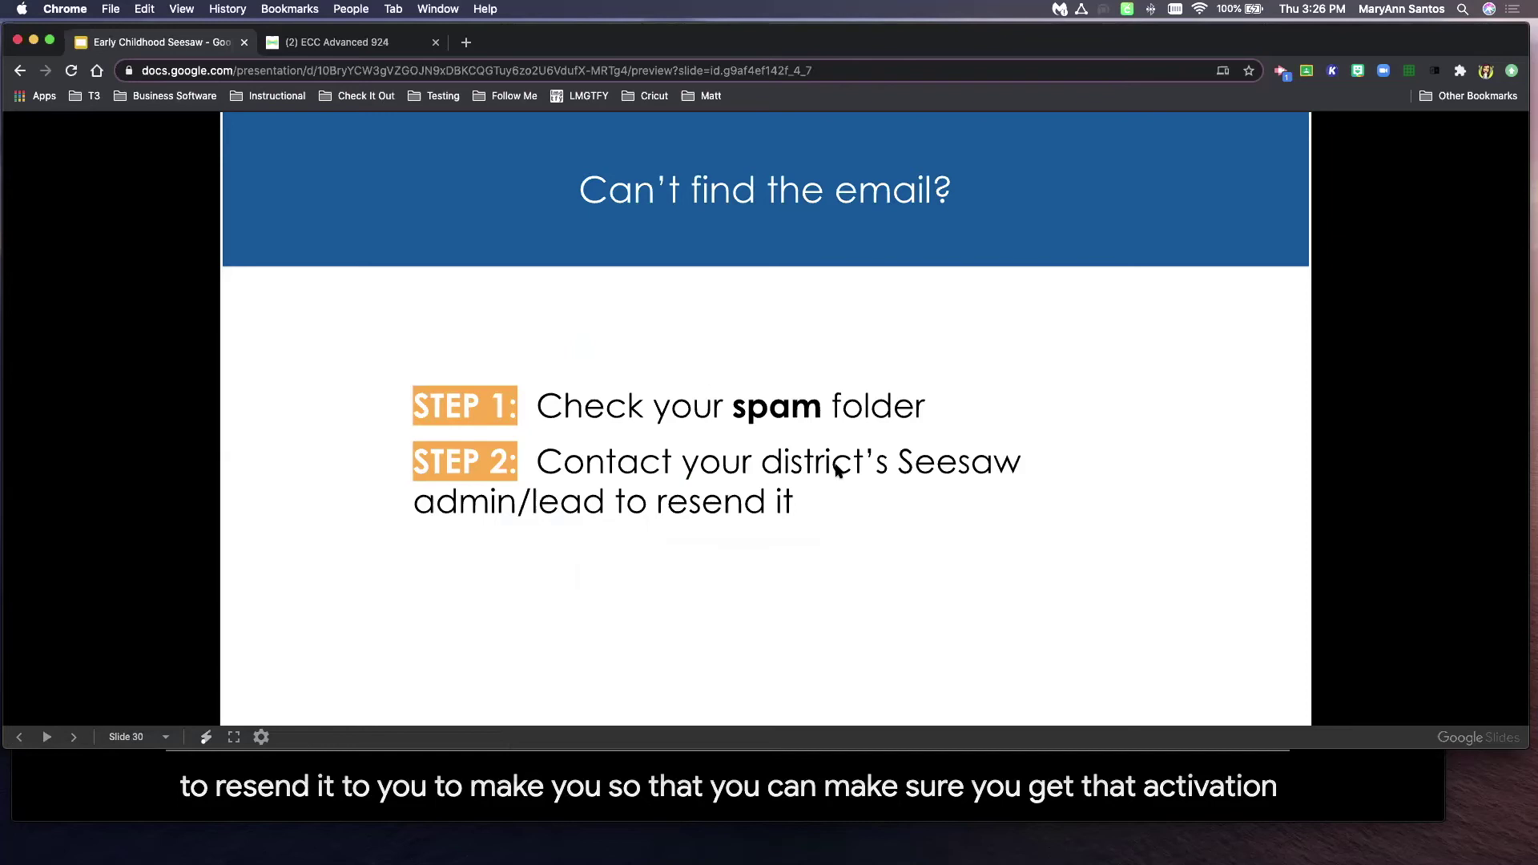
left_click(838, 469)
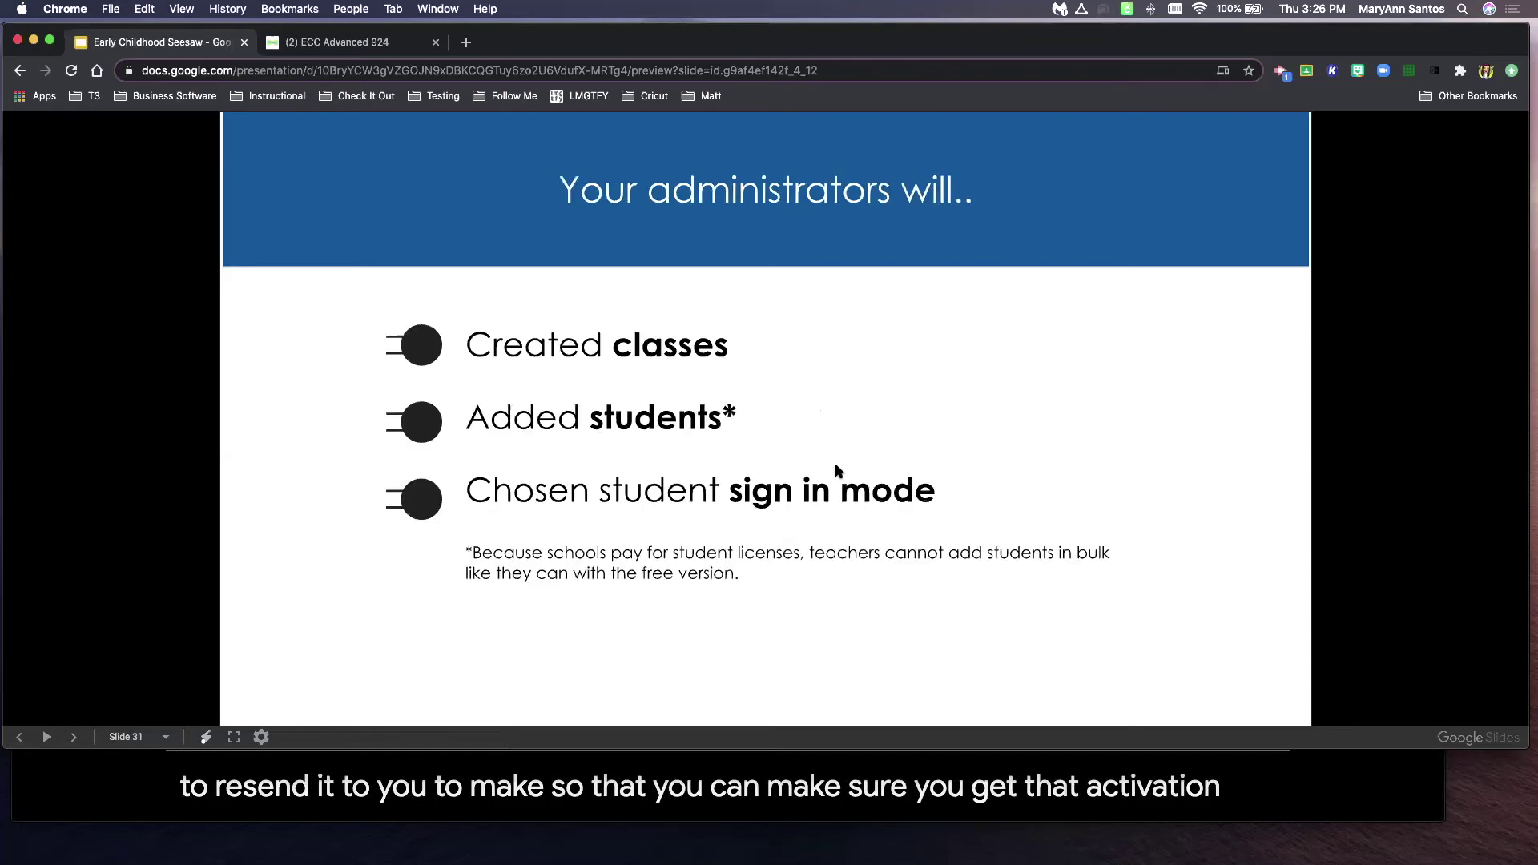
Step: Switch to Seesaw, check the teacher's e-mail address in the account settings, and close the settings
left_click(373, 38)
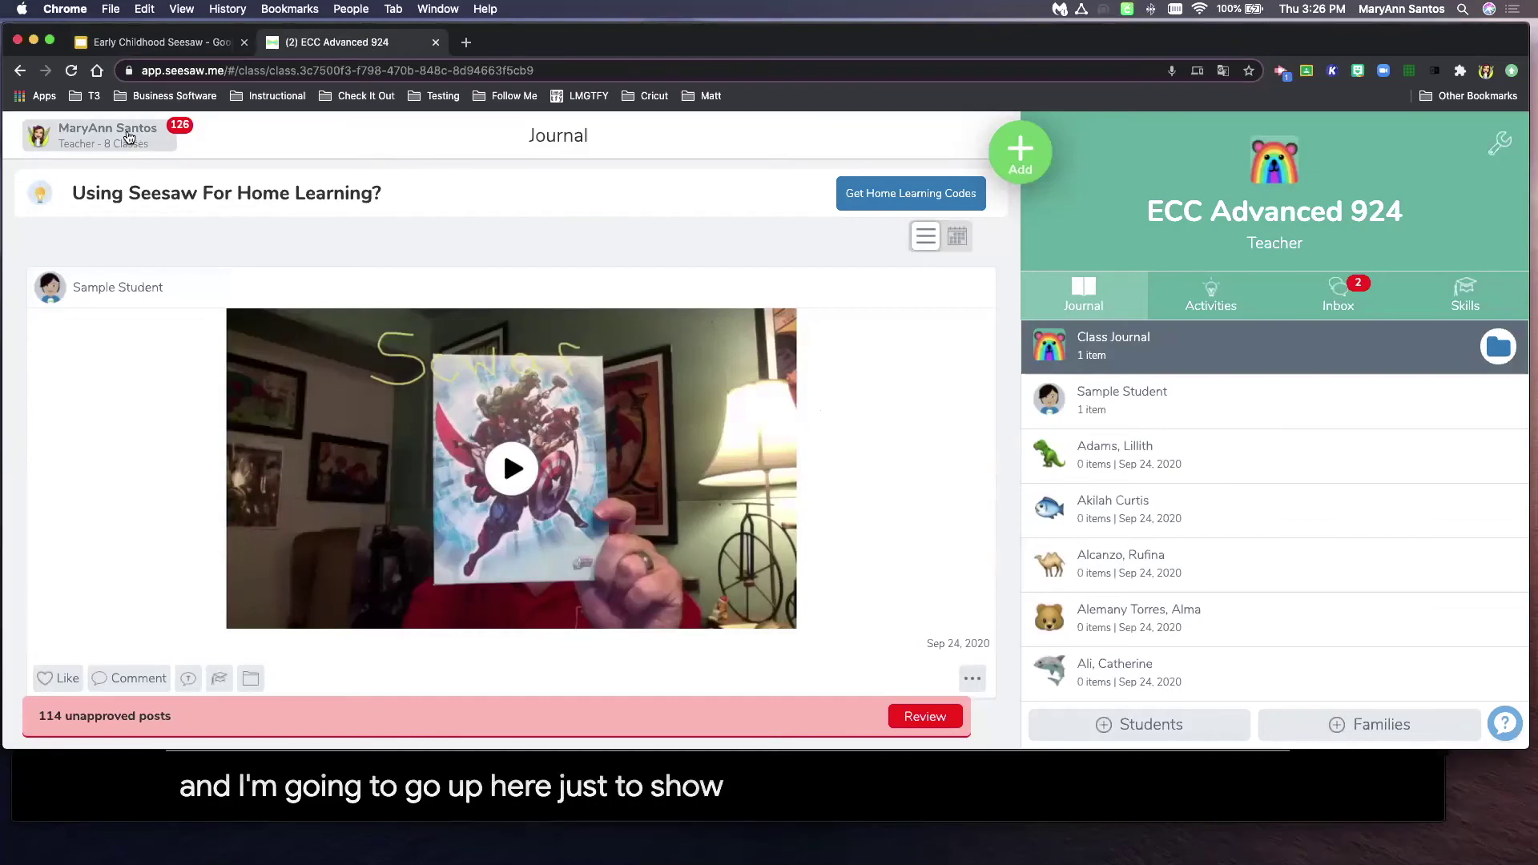
left_click(128, 137)
left_click(387, 137)
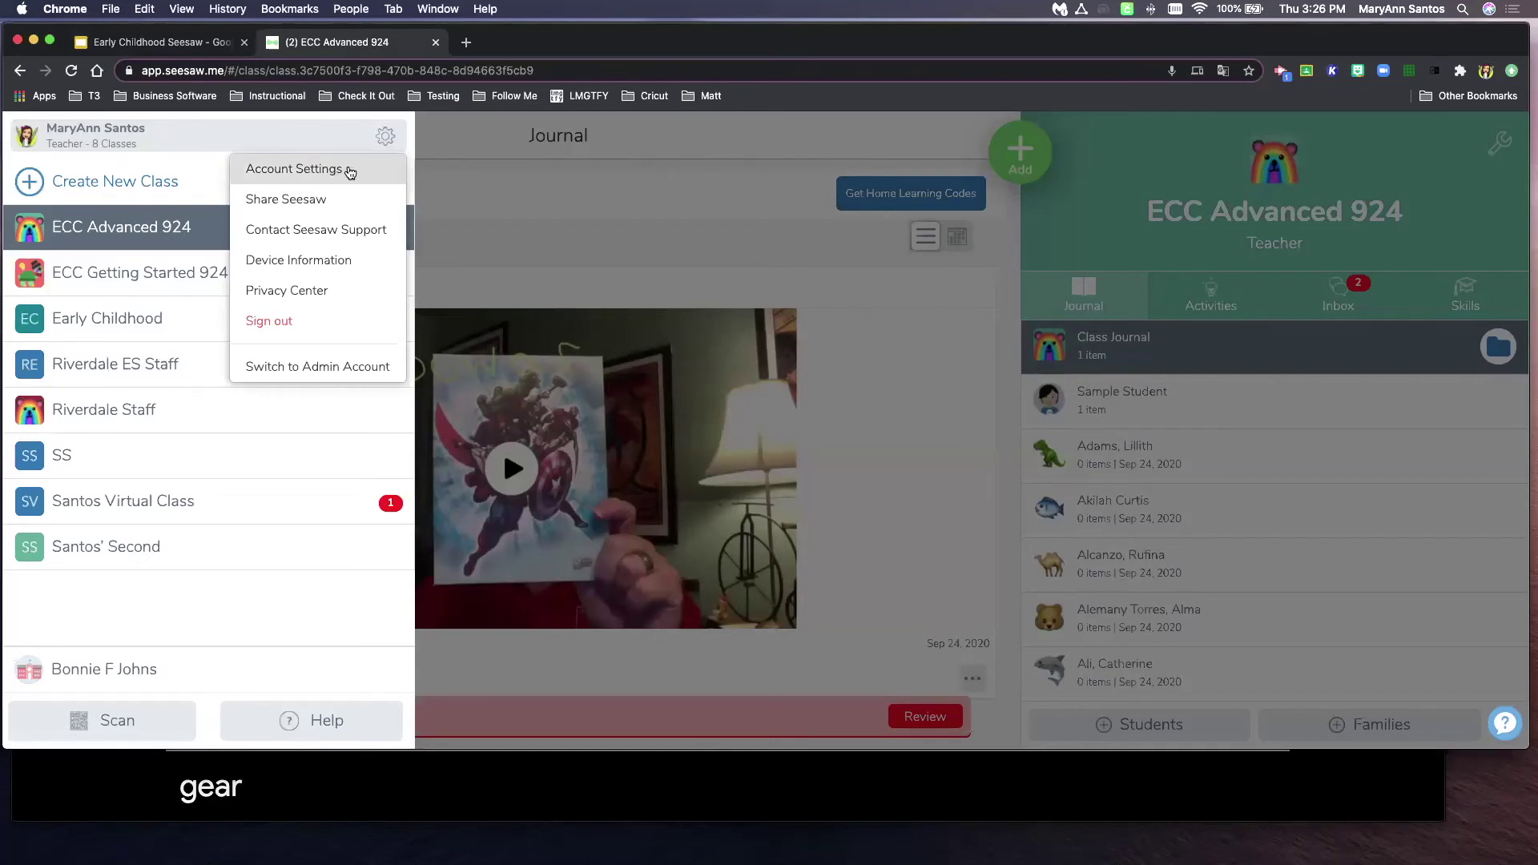
left_click(350, 172)
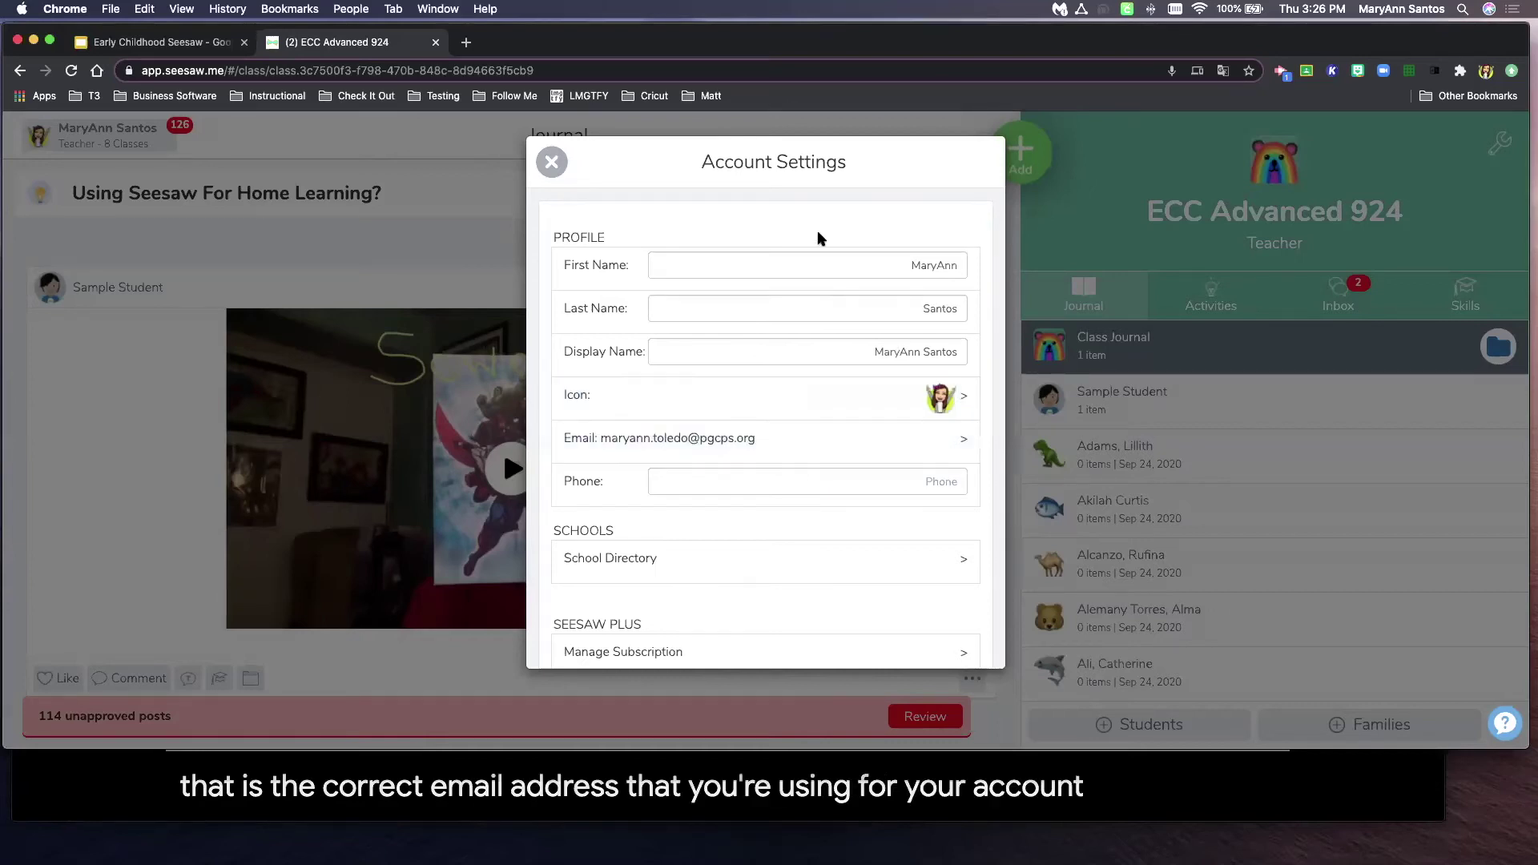
left_click(553, 162)
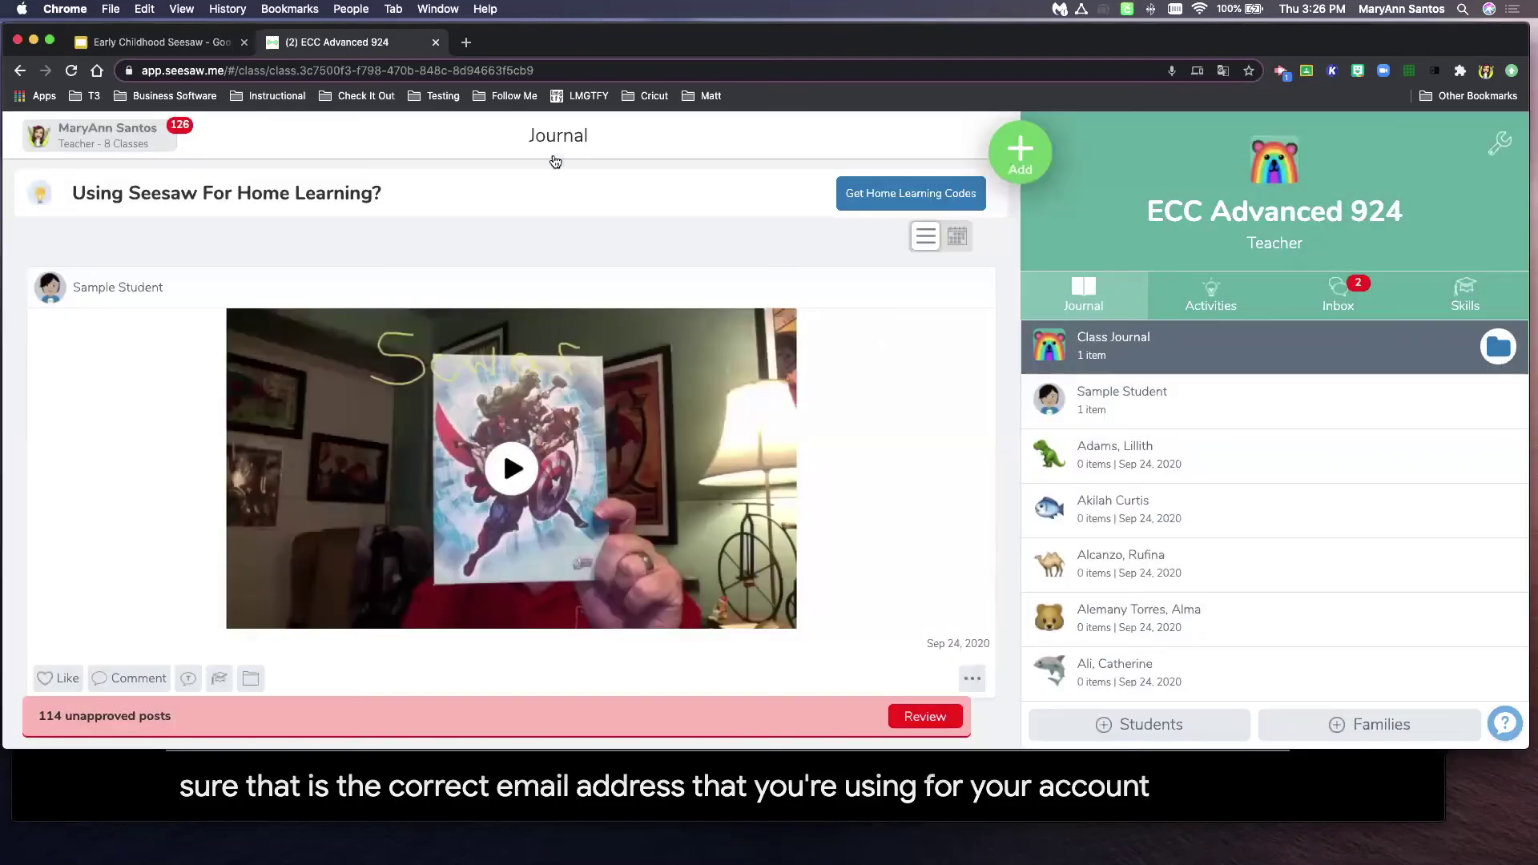
Step: Advance the Google Slides presentation to the Teacher Dashboard slide, and return to the ECC Advanced 924 journal in Seesaw
left_click(209, 42)
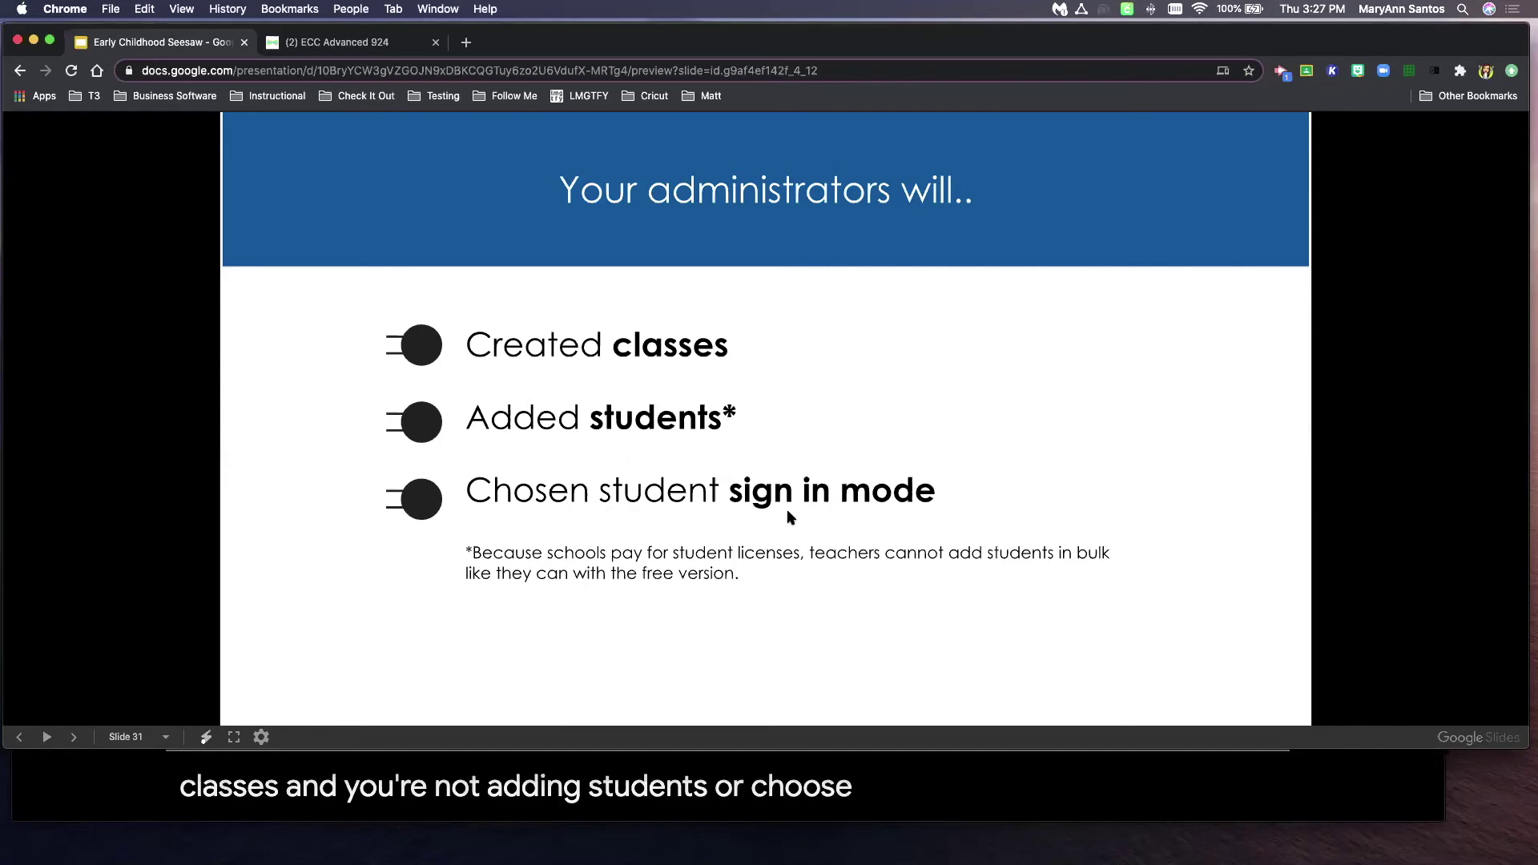
left_click(953, 490)
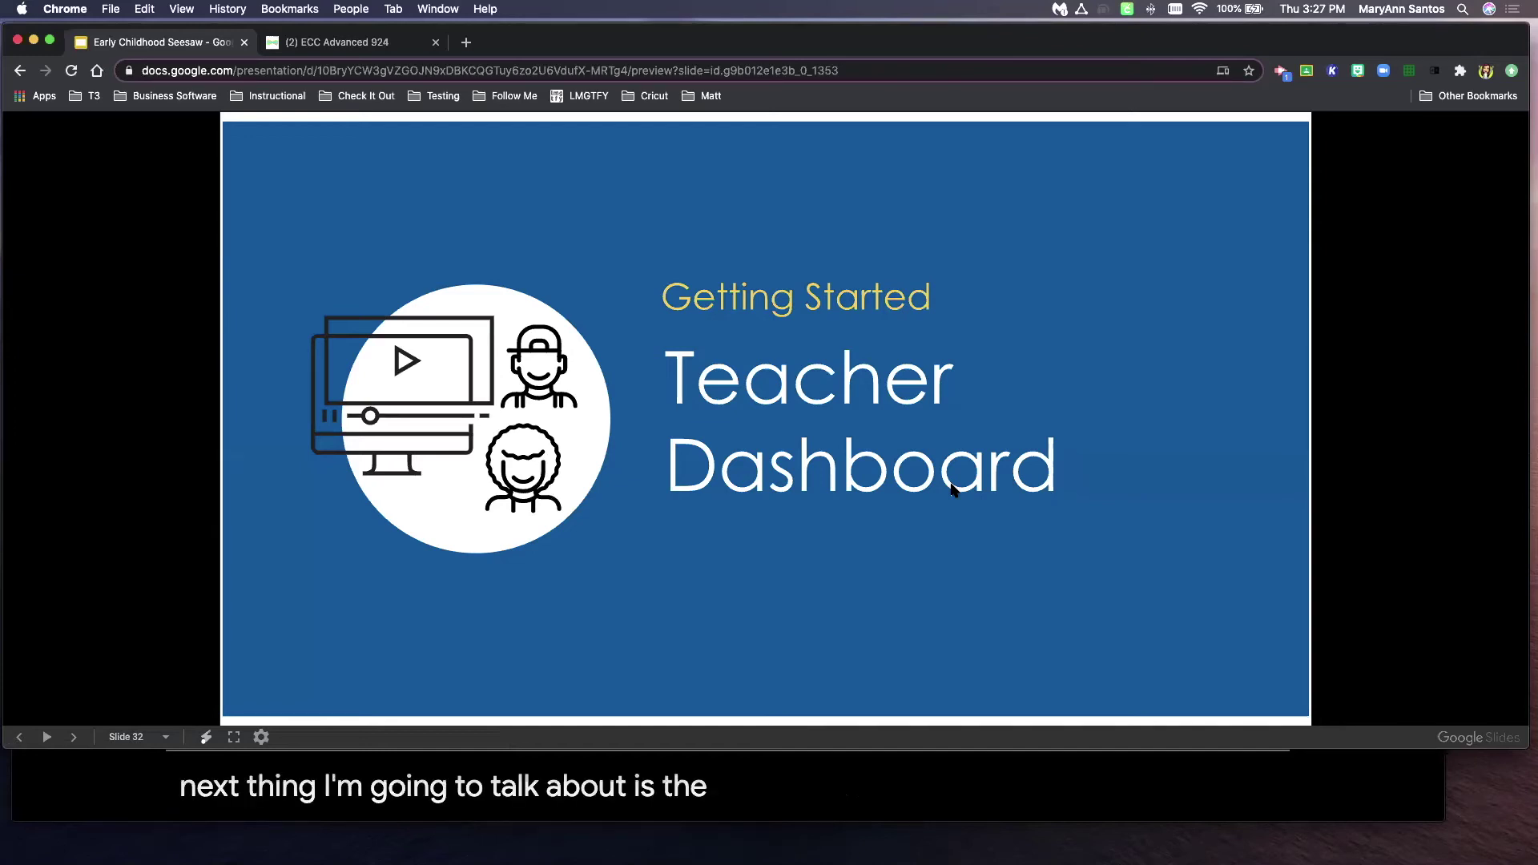
left_click(357, 44)
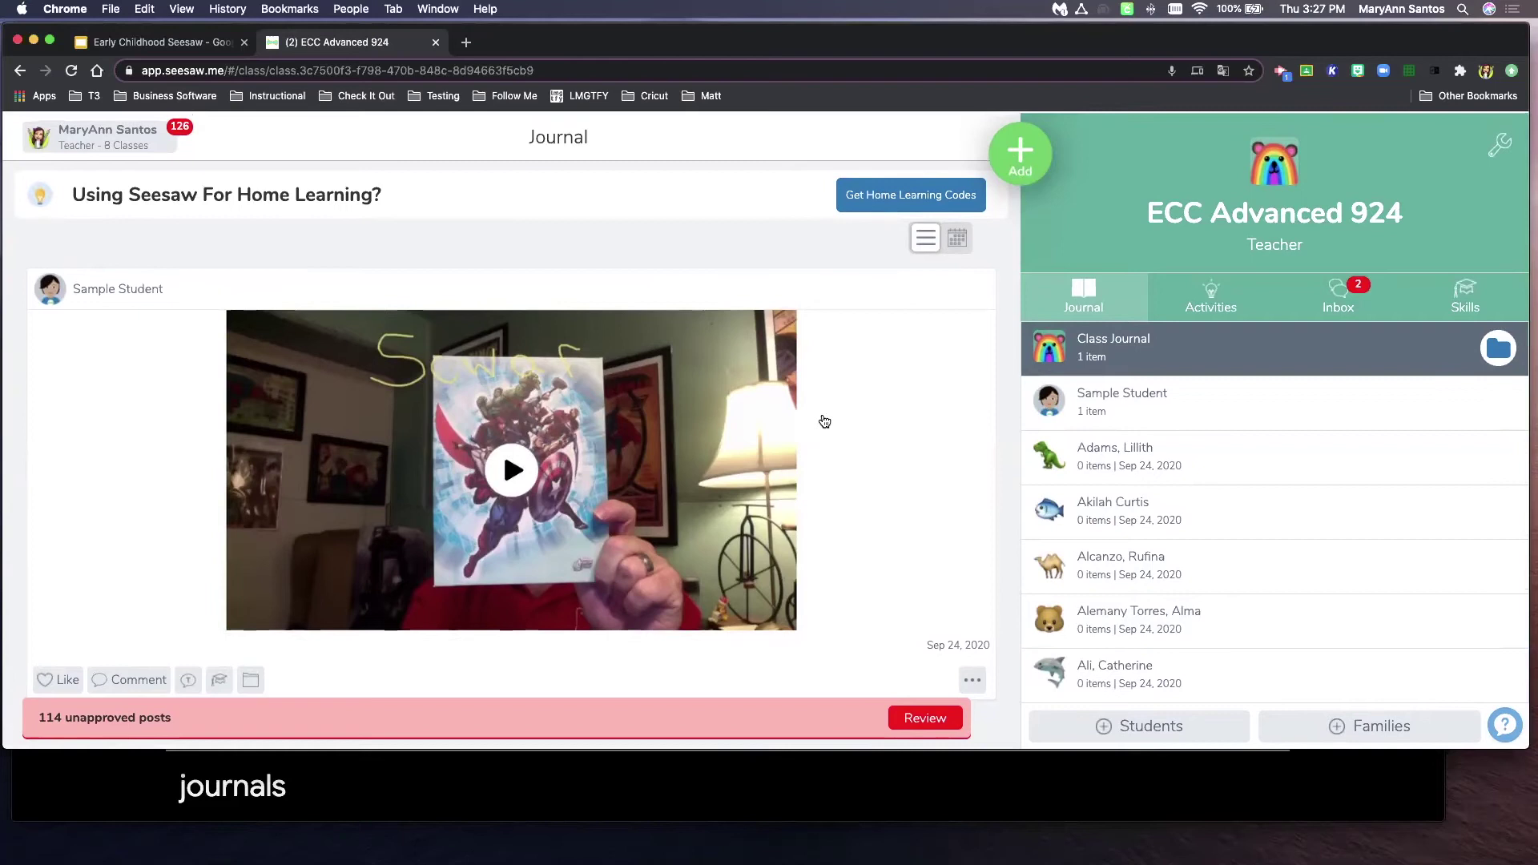
scroll(821, 419, "down", 1)
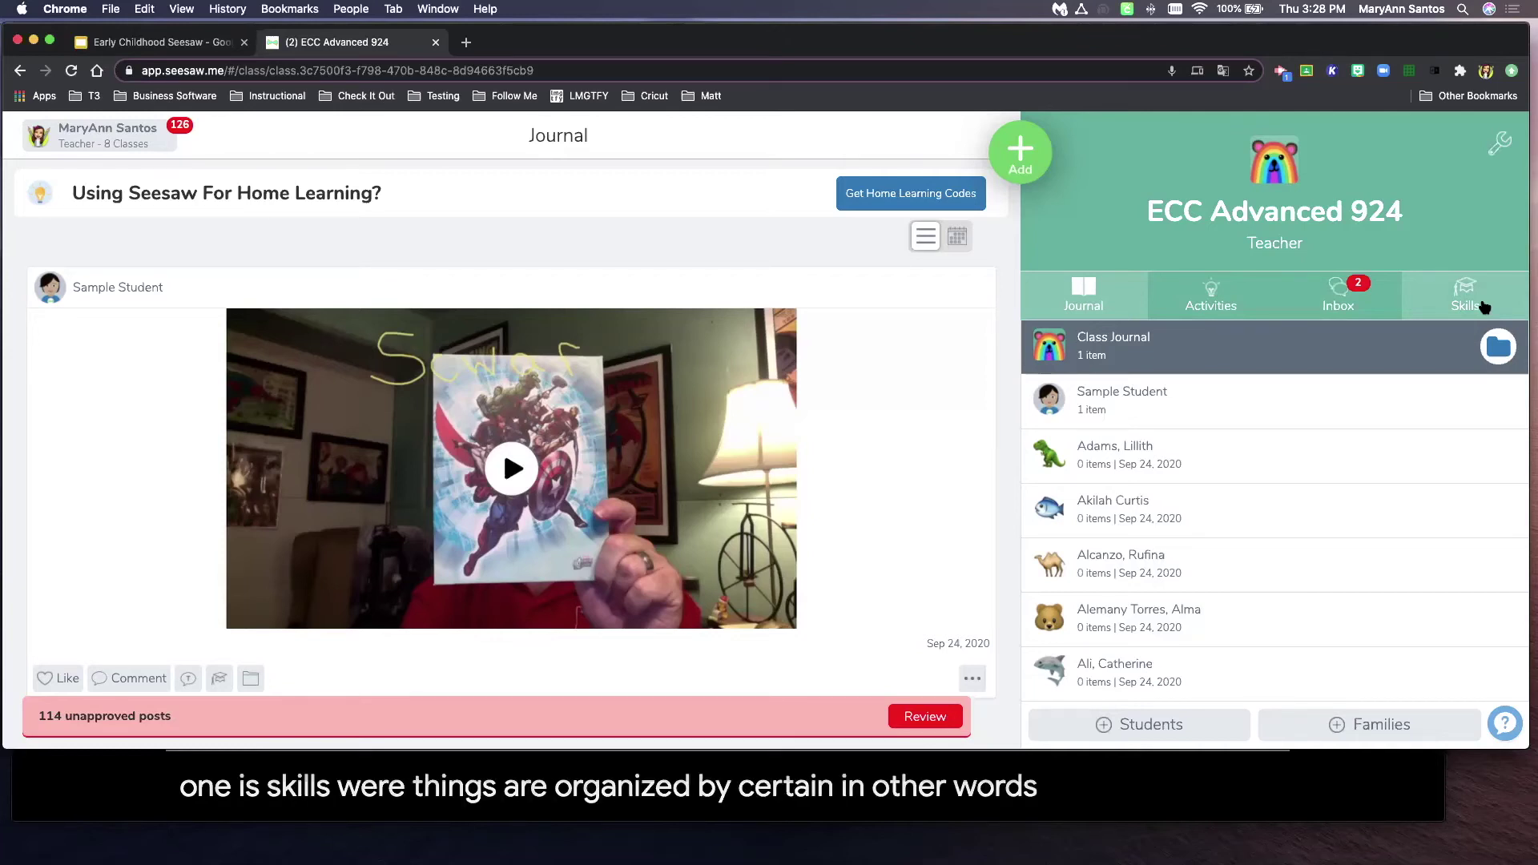
scroll(1495, 274, "down", 1)
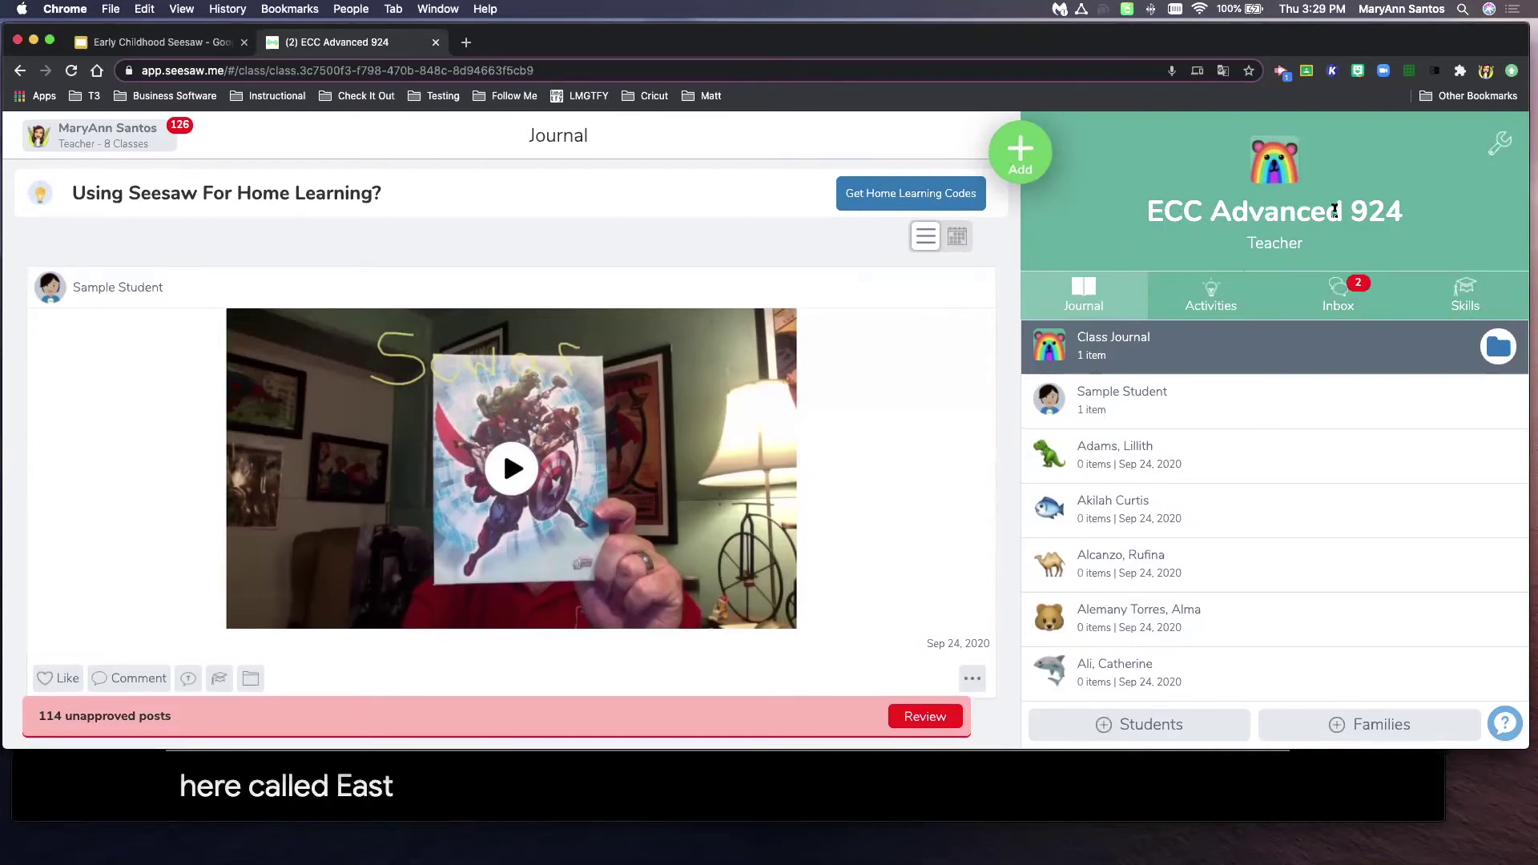
Step: Open the class settings for ECC Advanced 924, view the class name editor, and go back without renaming the class
left_click(1500, 146)
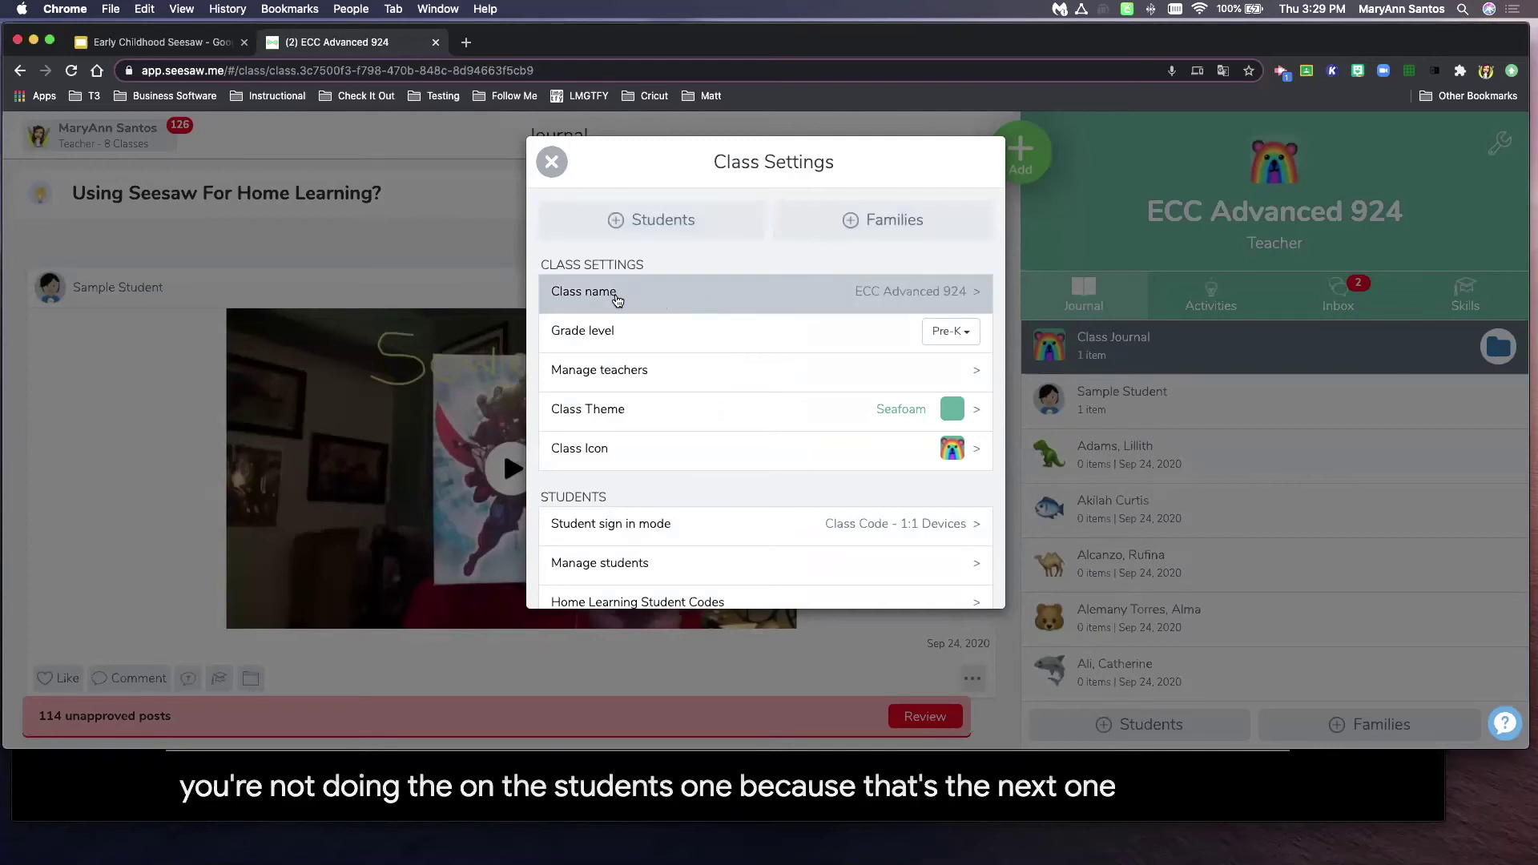
left_click(959, 291)
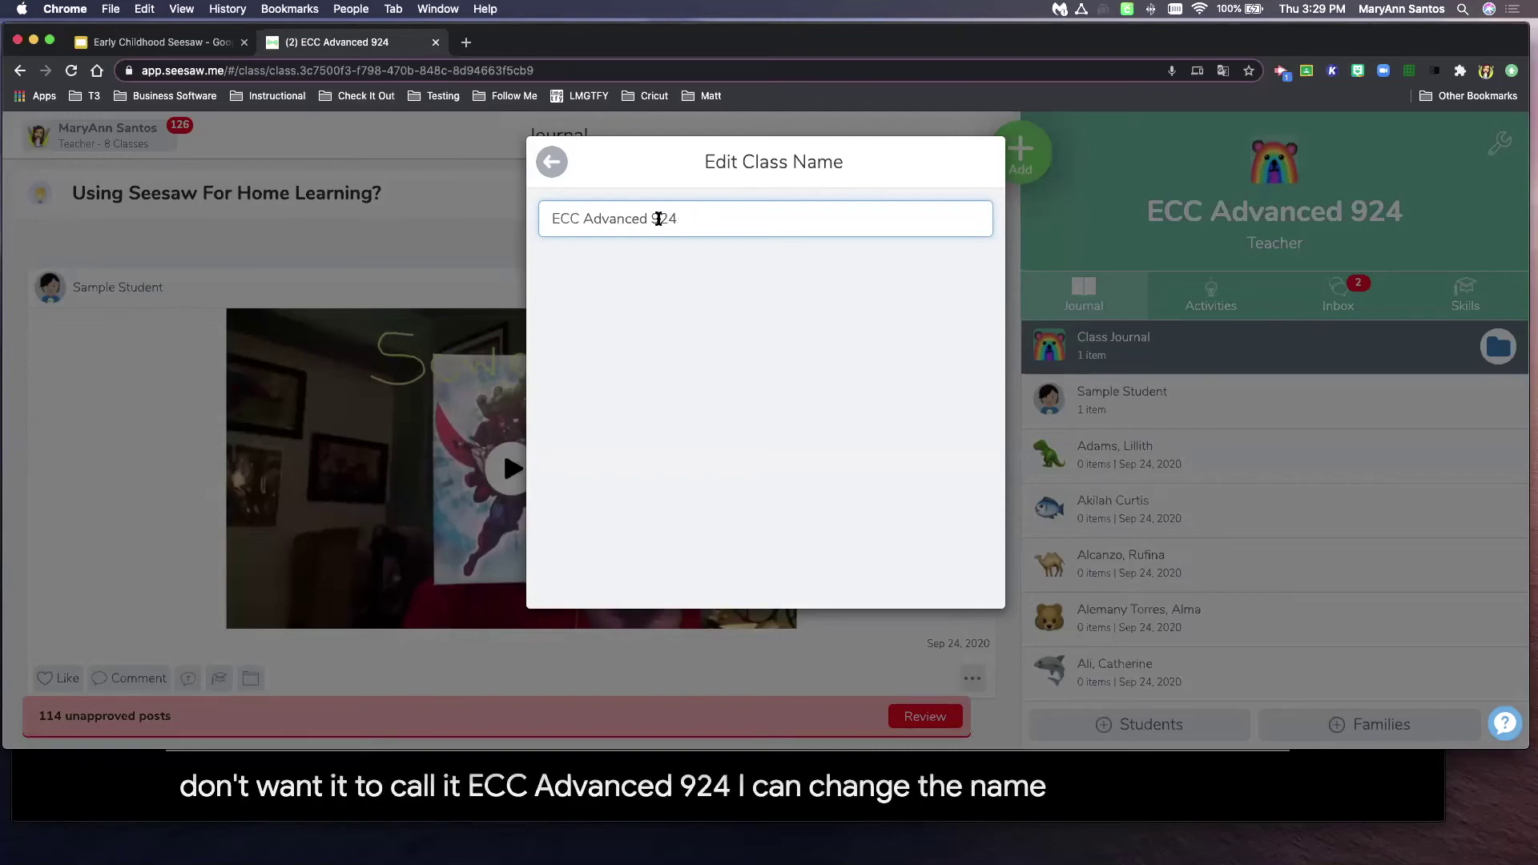
left_click(552, 167)
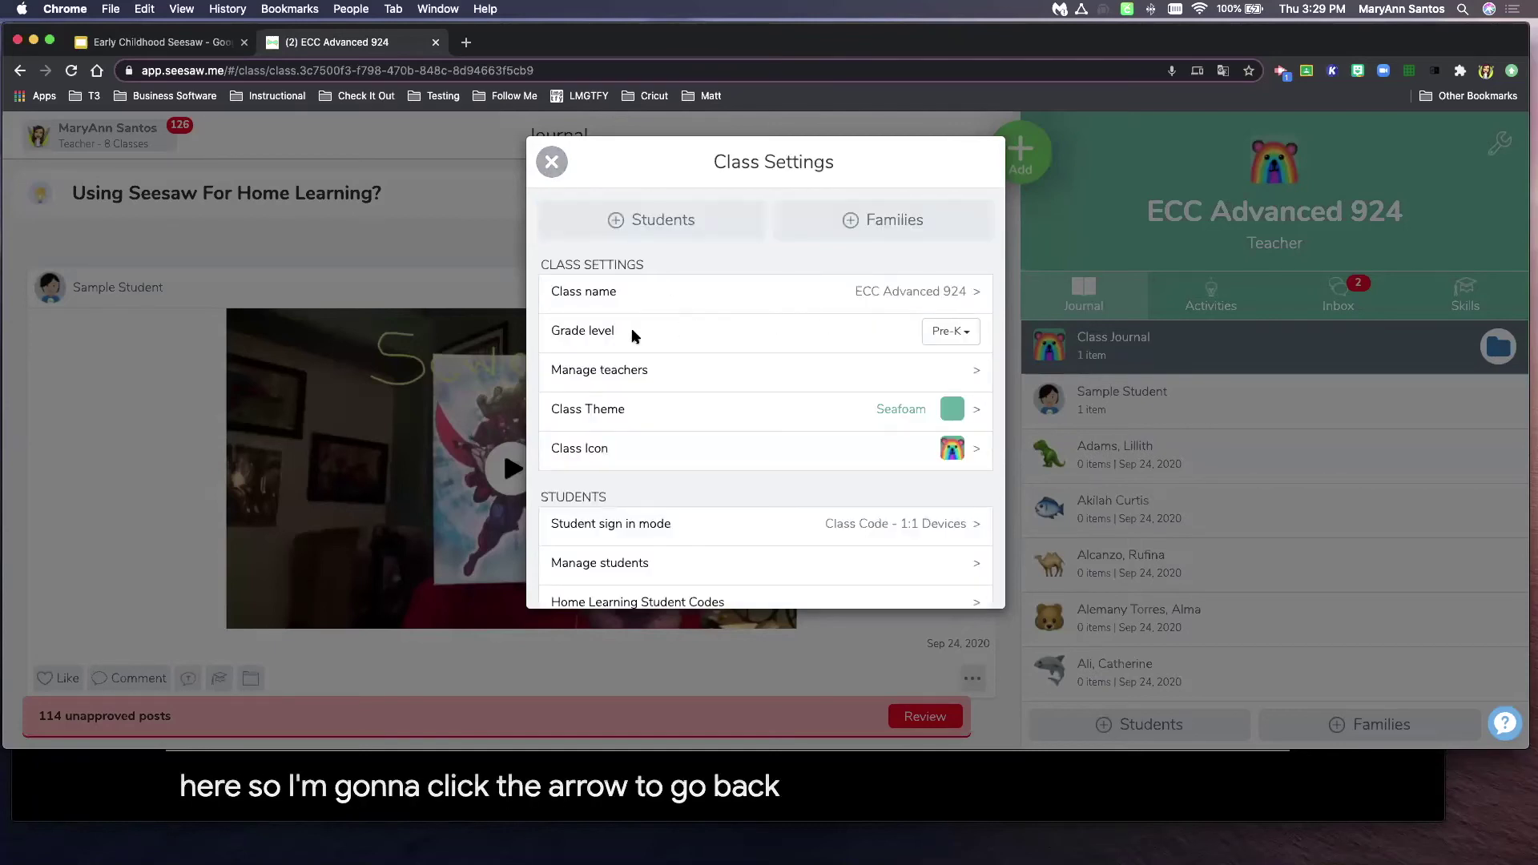
Step: Look through the grade level options in the class settings and close the list with Pre-K kept
left_click(970, 333)
scroll(957, 425, "down", 5)
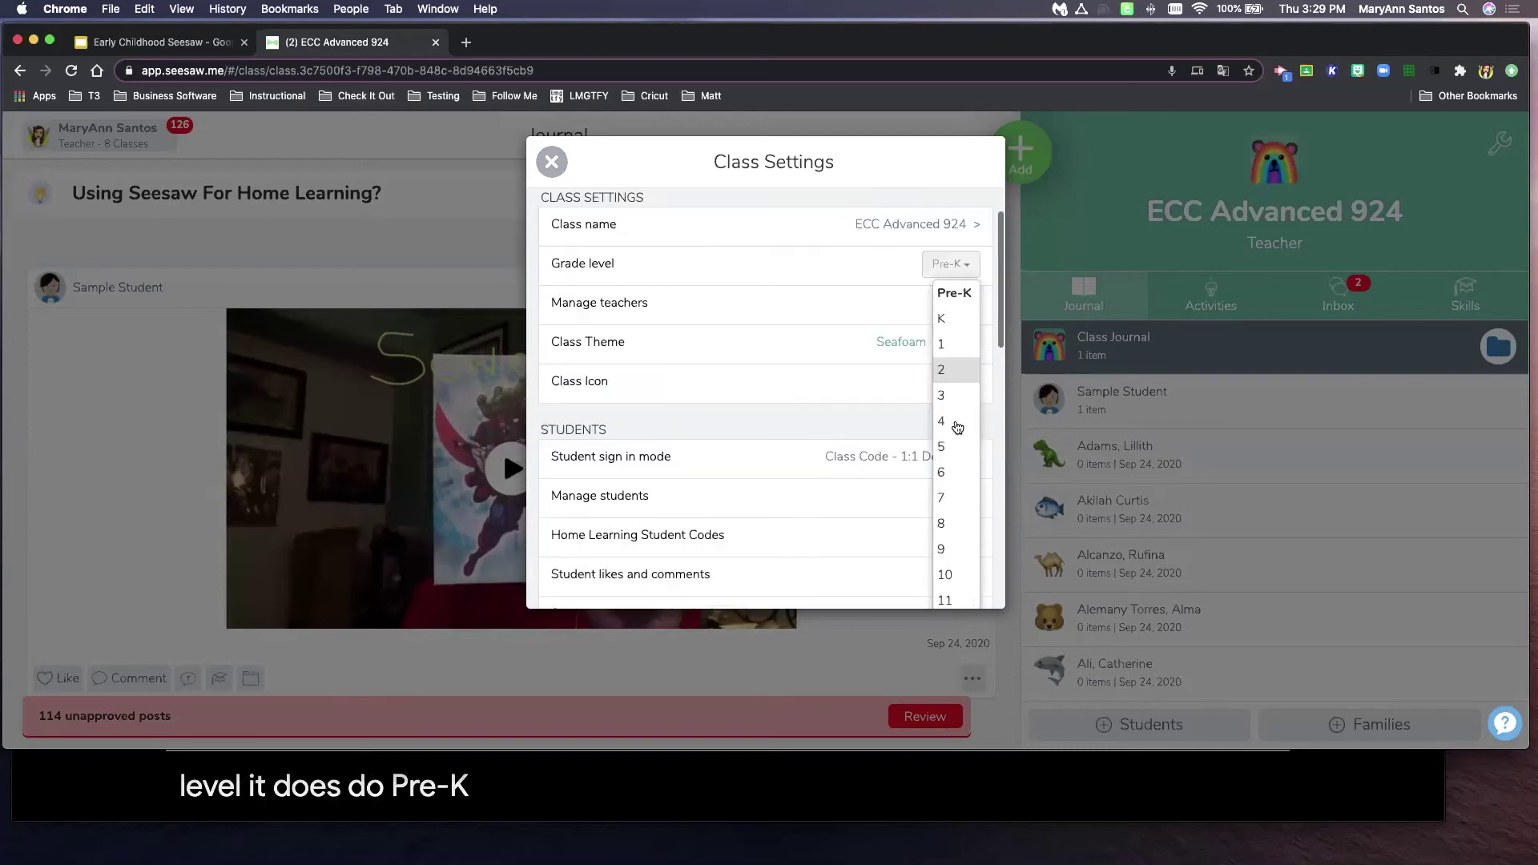
scroll(957, 426, "up", 5)
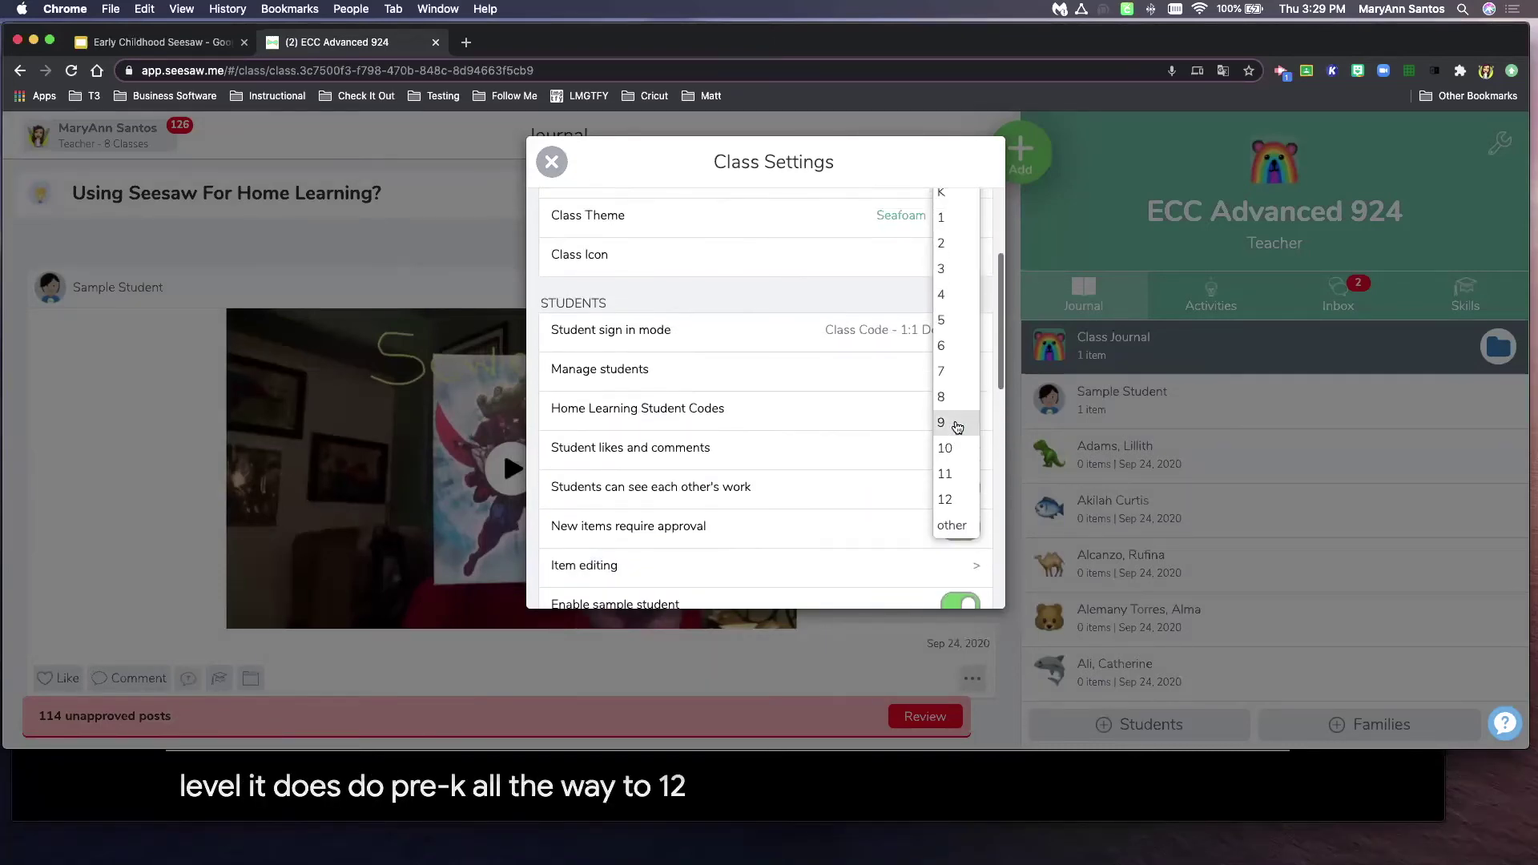
scroll(965, 397, "down", 1)
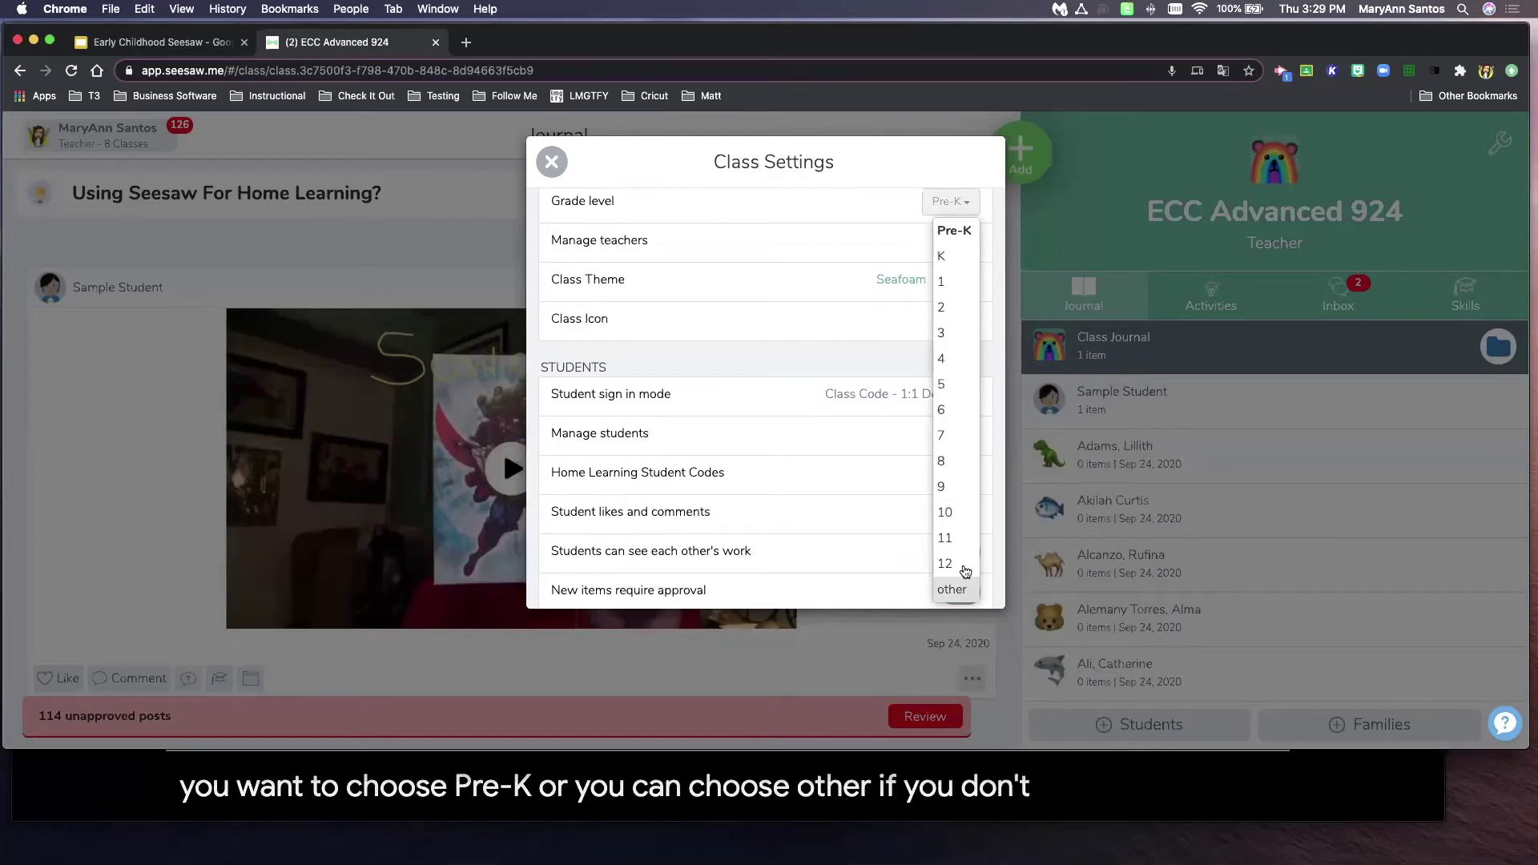
left_click(743, 358)
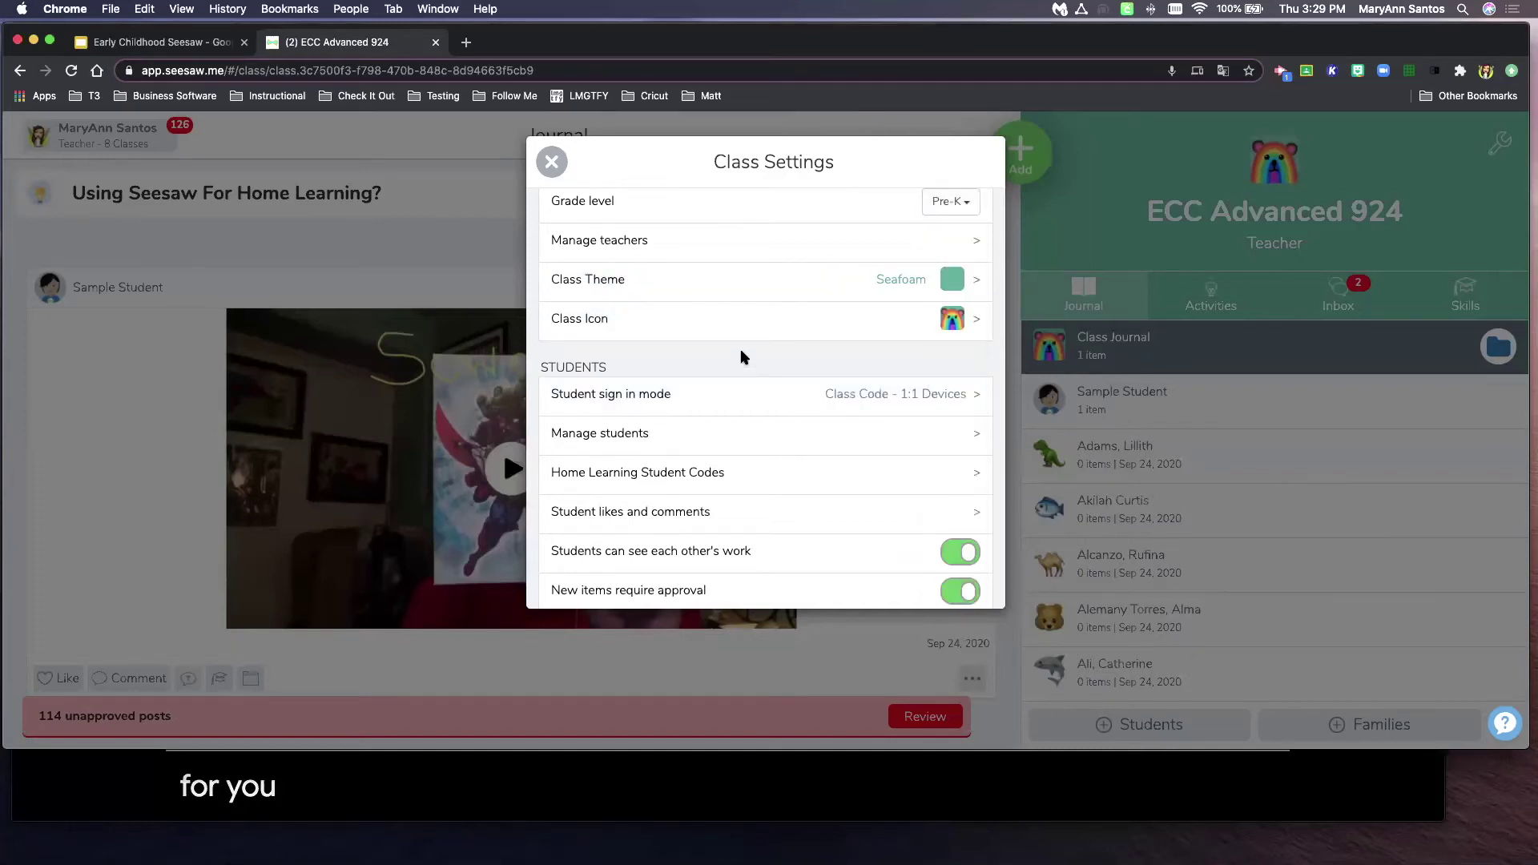
Step: Open the teacher management page, check the co-teacher invitation field and current teachers, and return to the class settings without inviting anyone
scroll(698, 245, "up", 1)
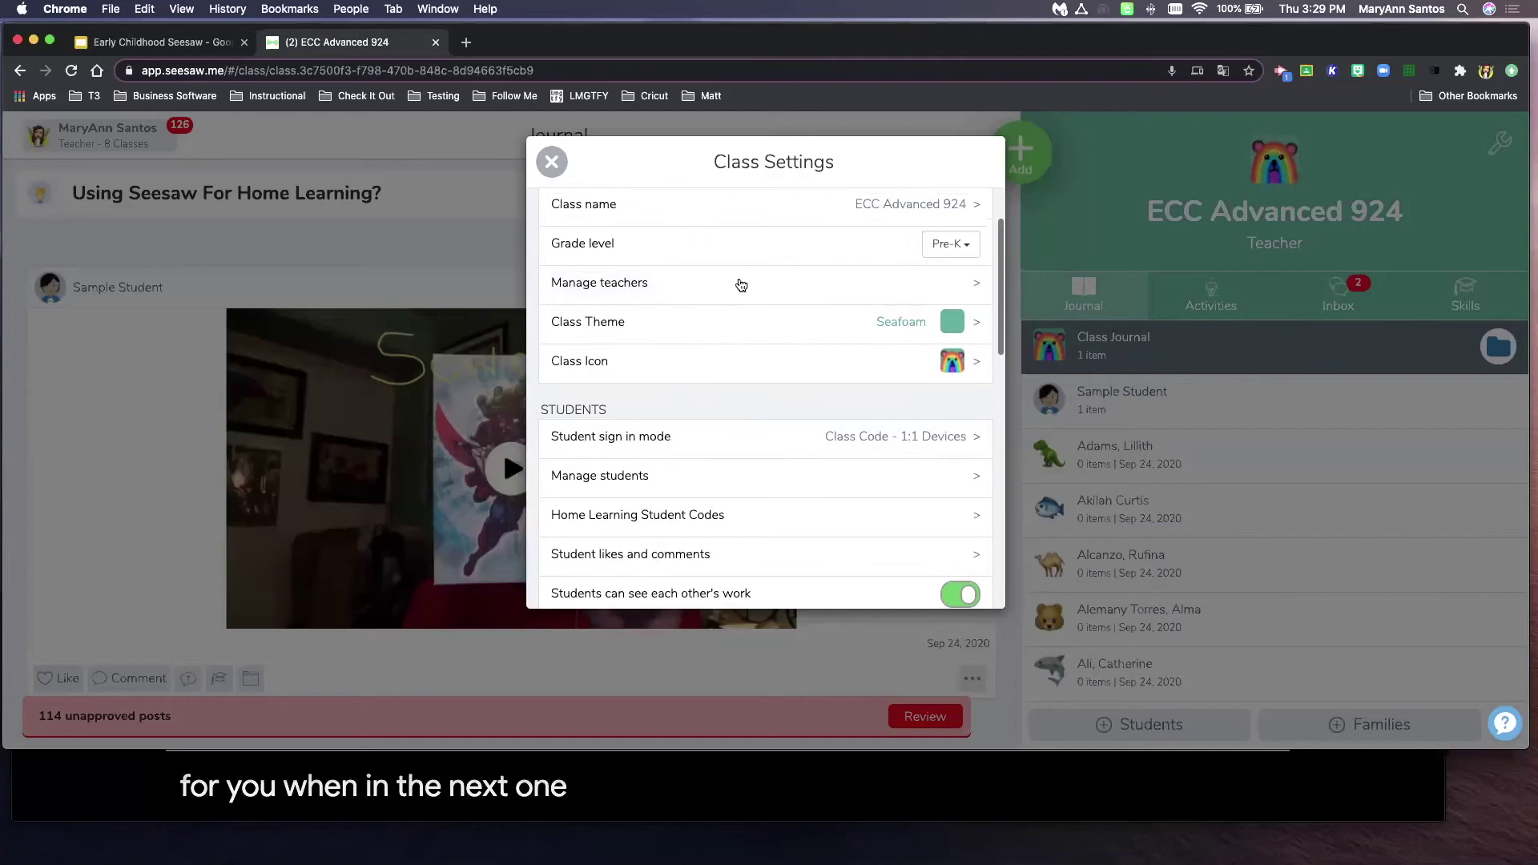
left_click(978, 290)
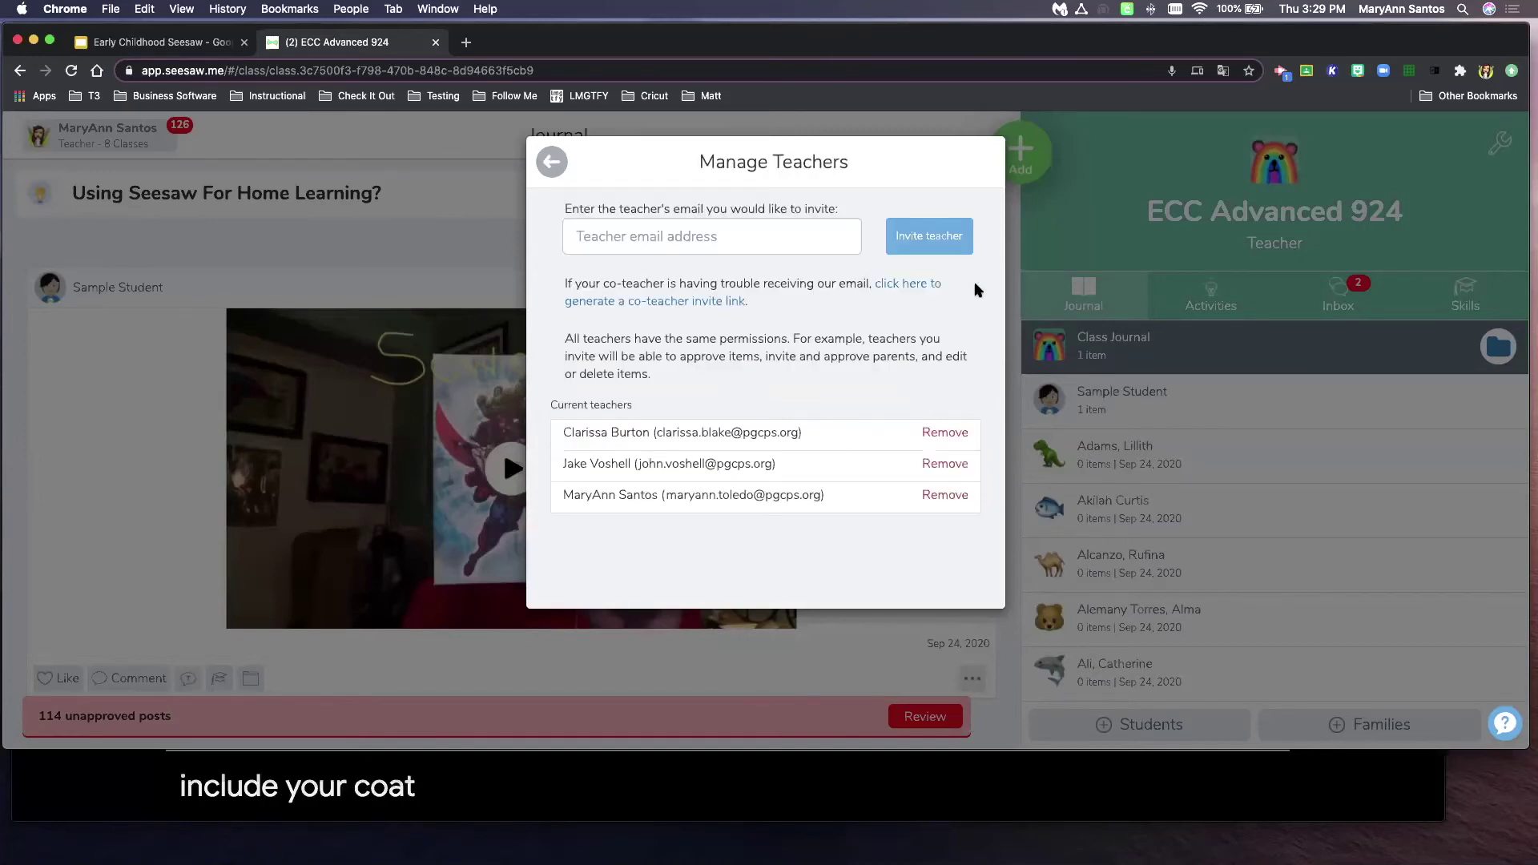
left_click(617, 235)
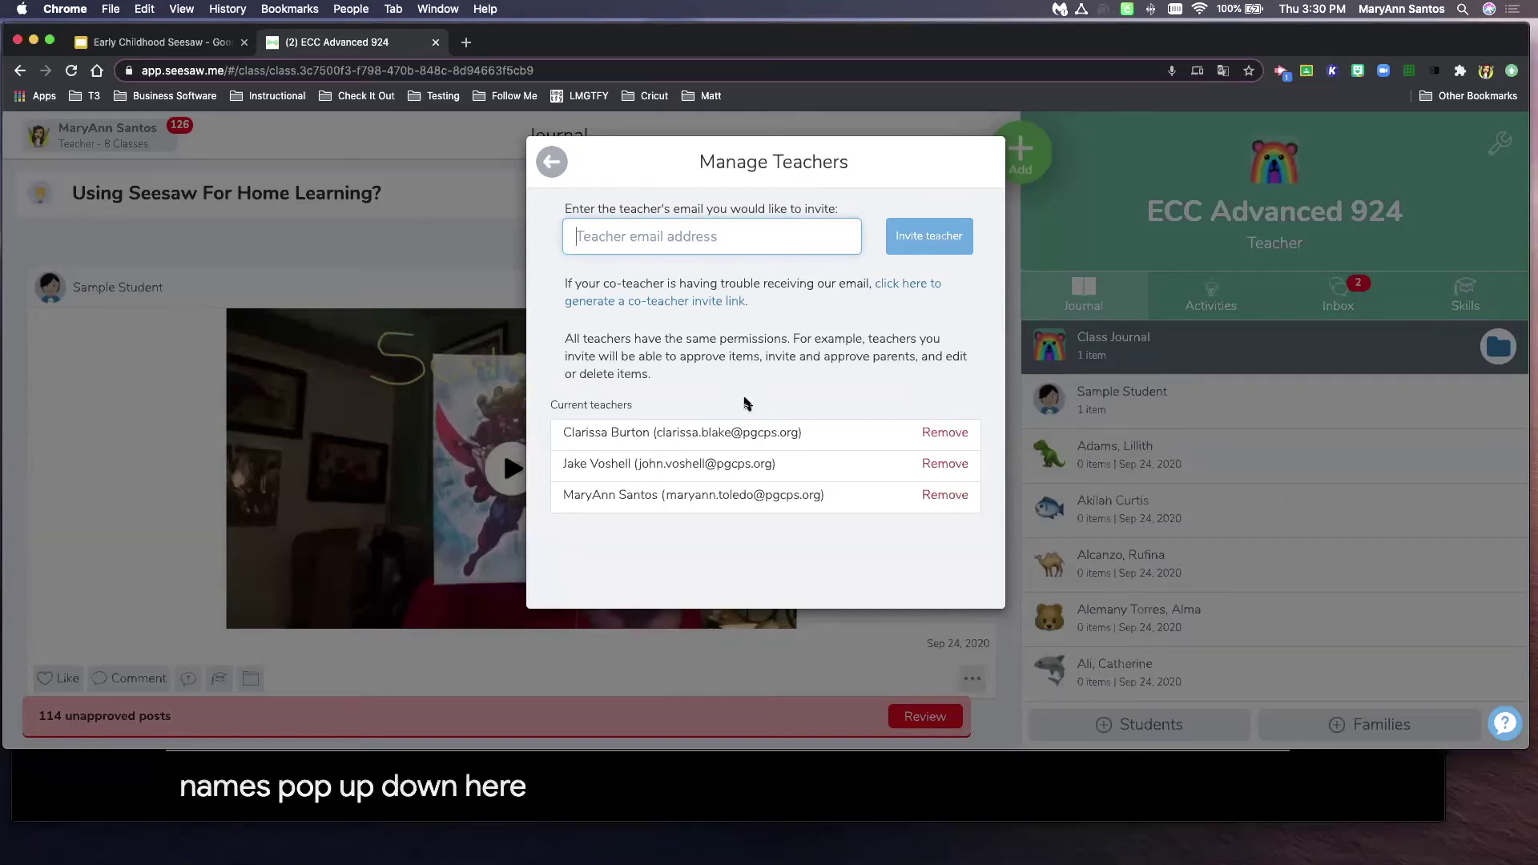
left_click(549, 165)
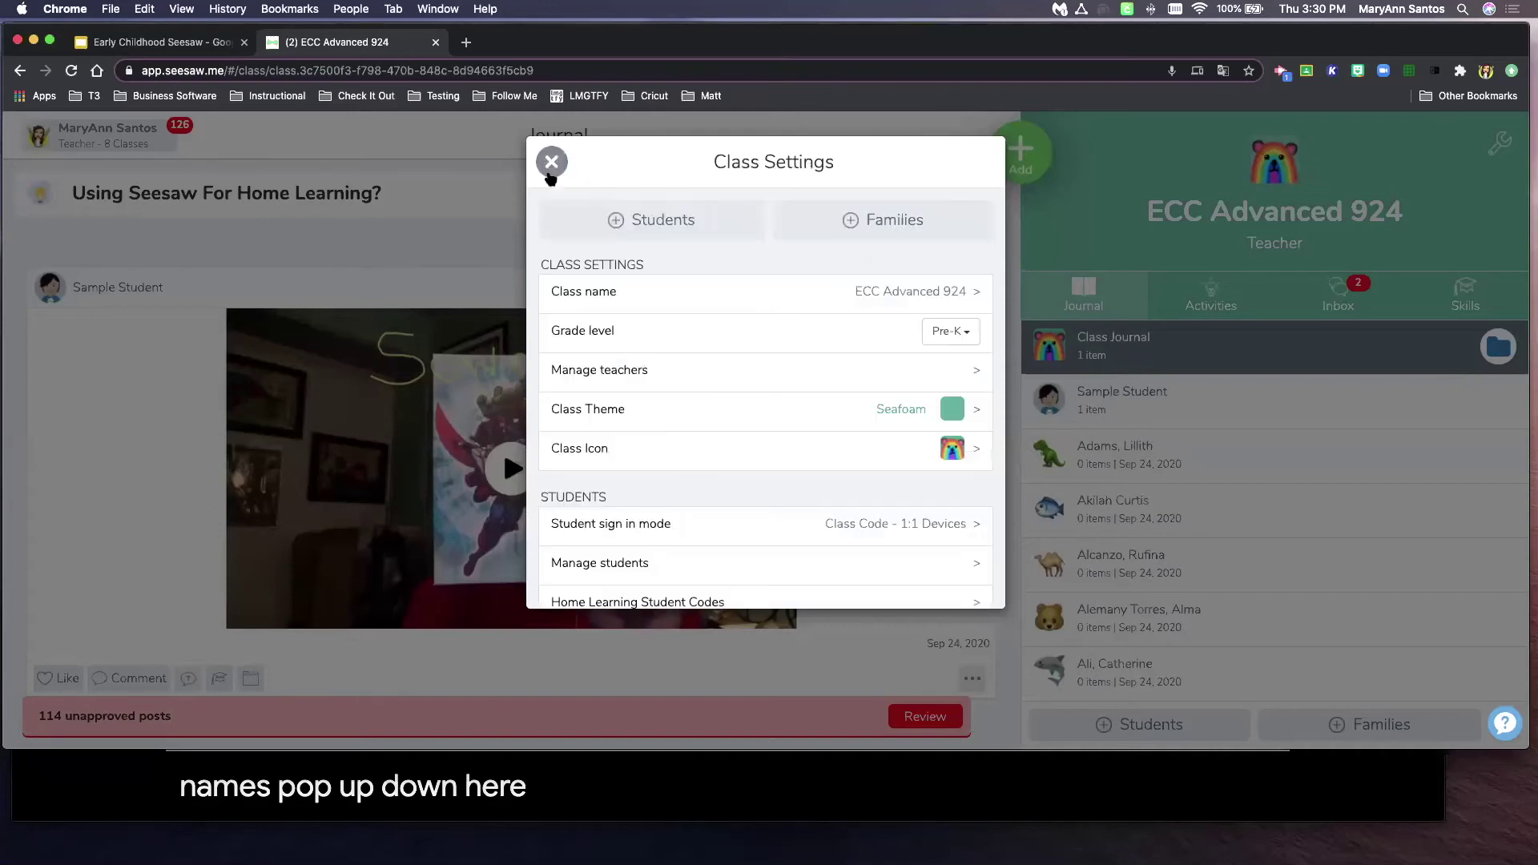
Step: View the available class theme colors and class icons, going back to the class settings without changing either
scroll(662, 398, "down", 1)
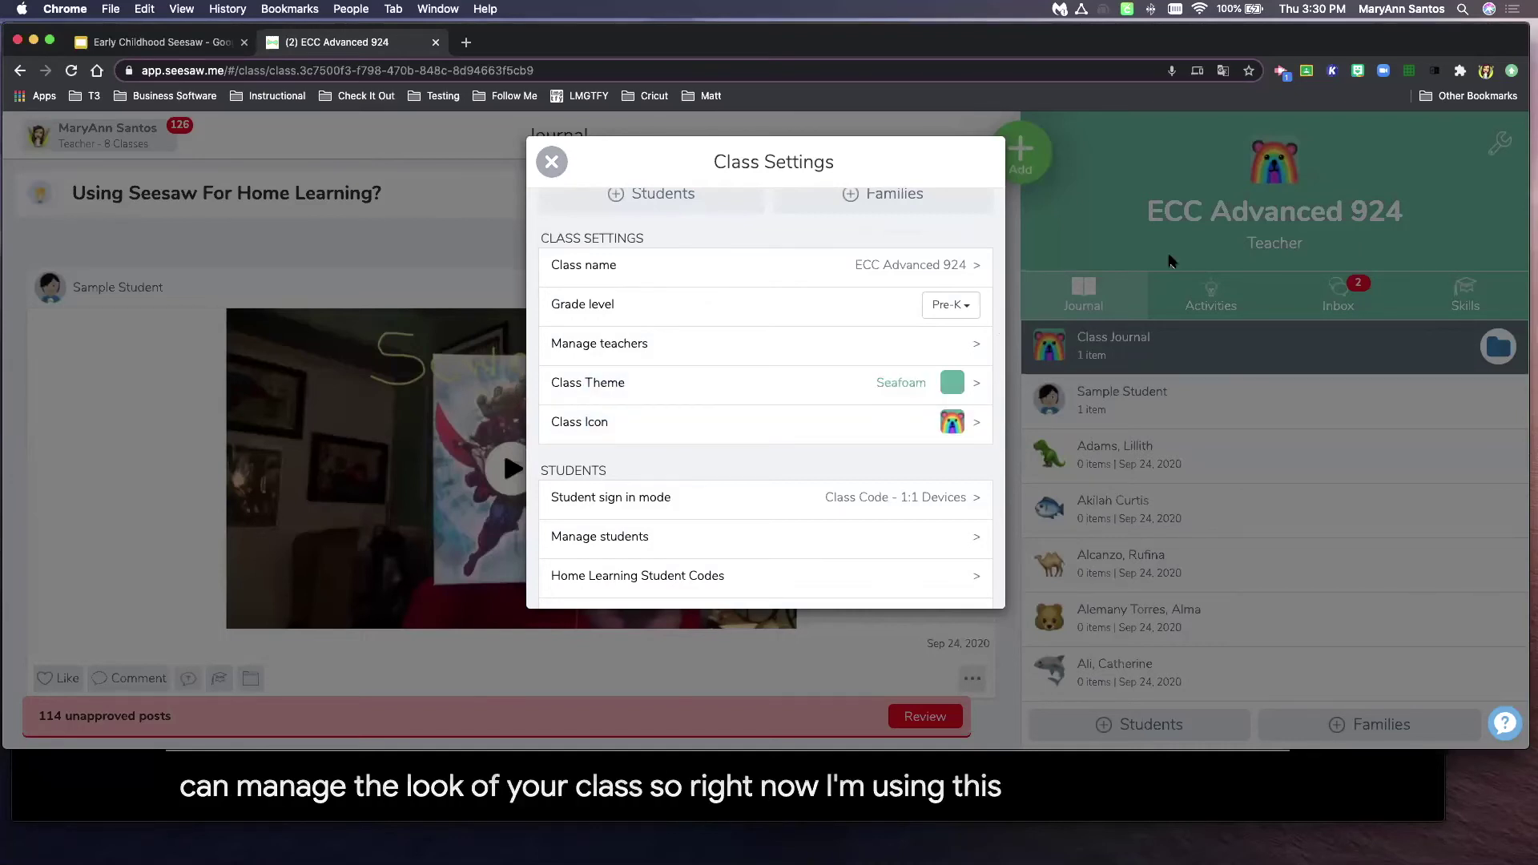
left_click(978, 390)
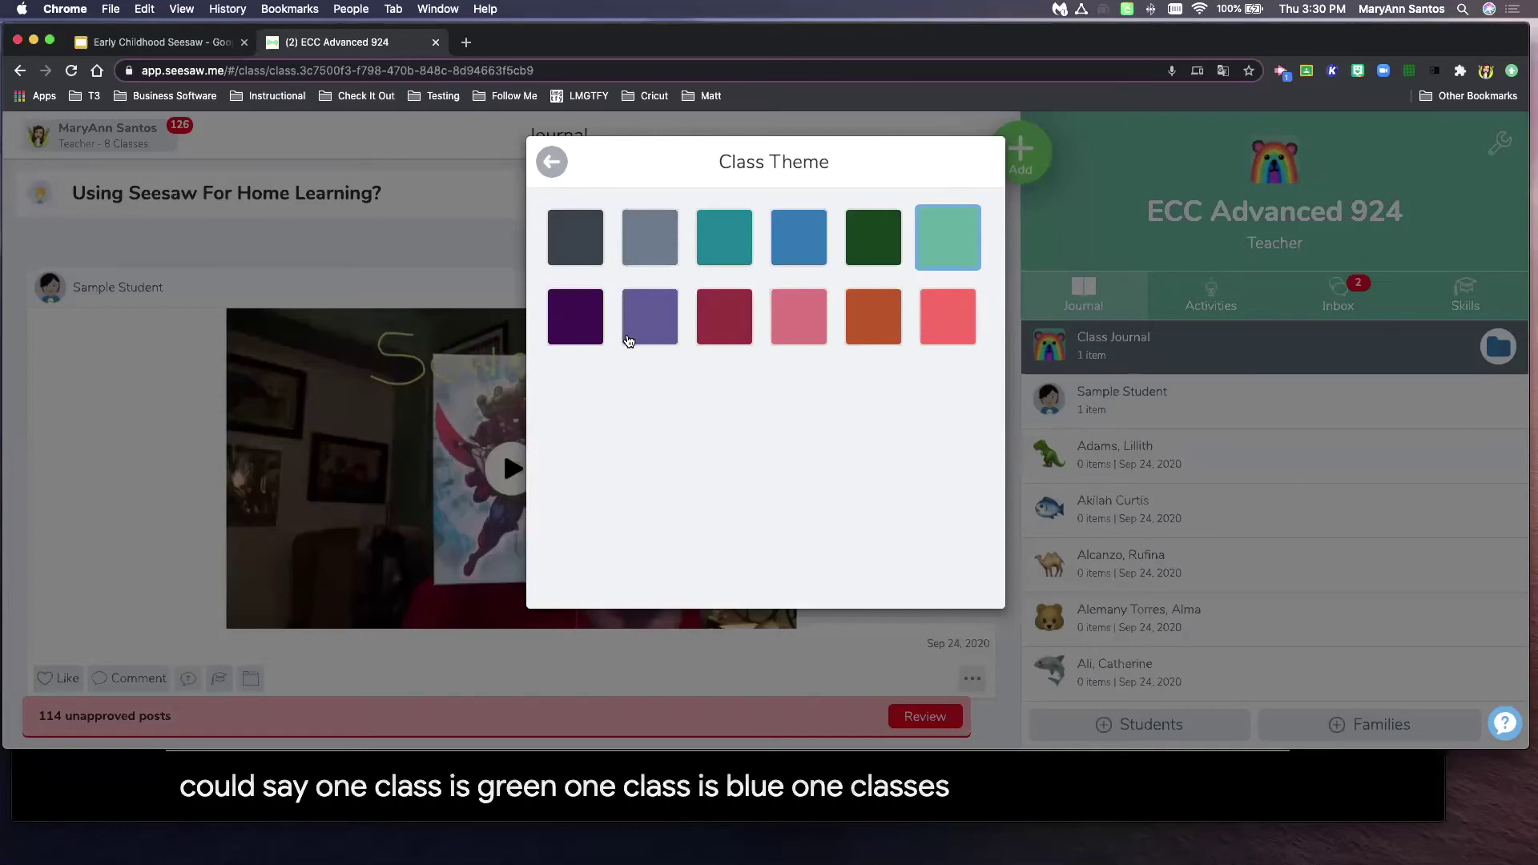
left_click(552, 164)
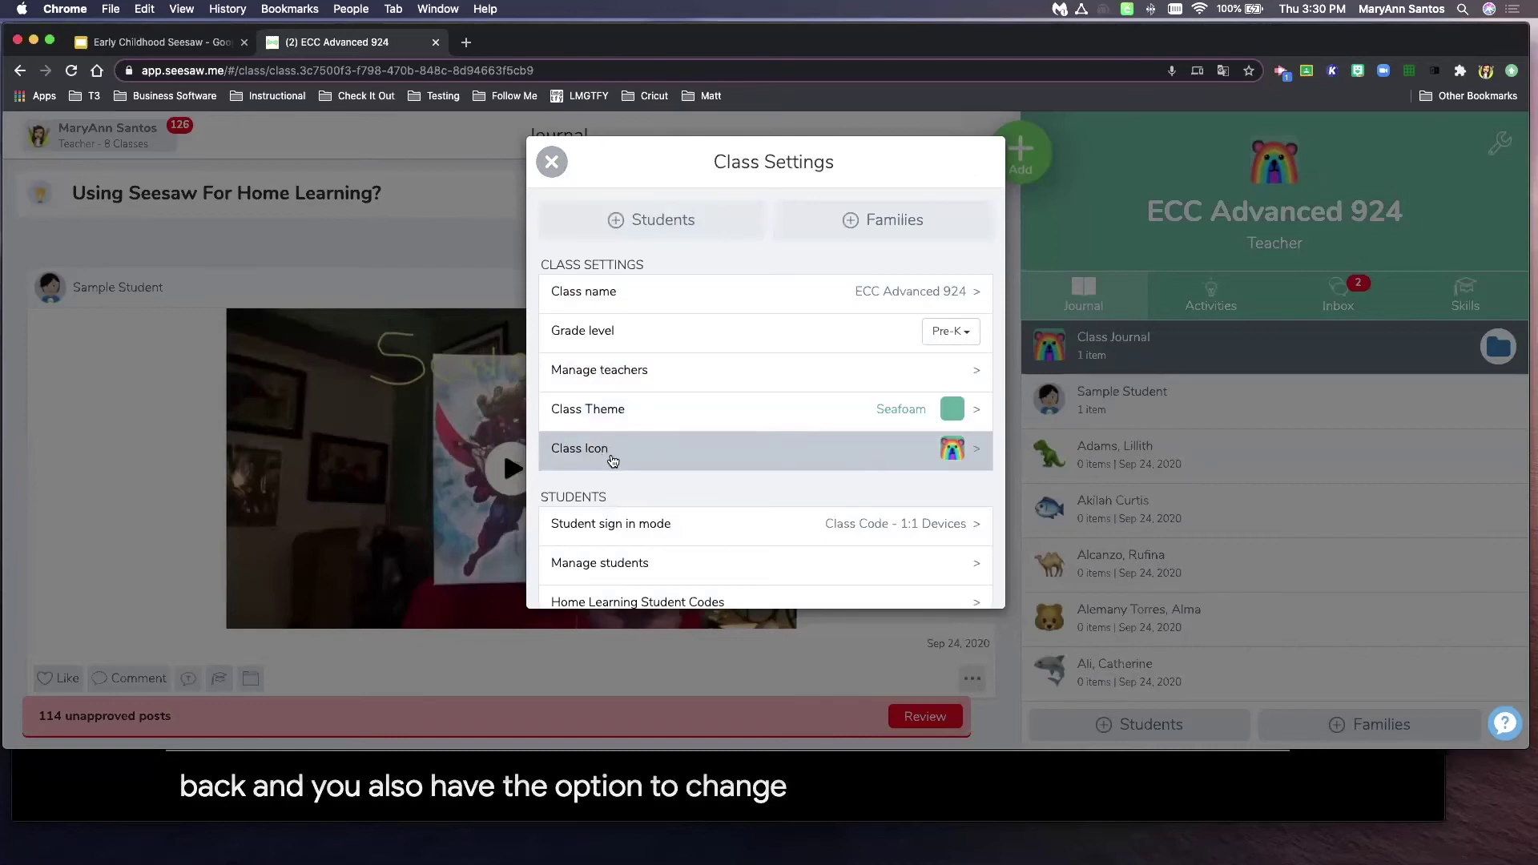
left_click(977, 455)
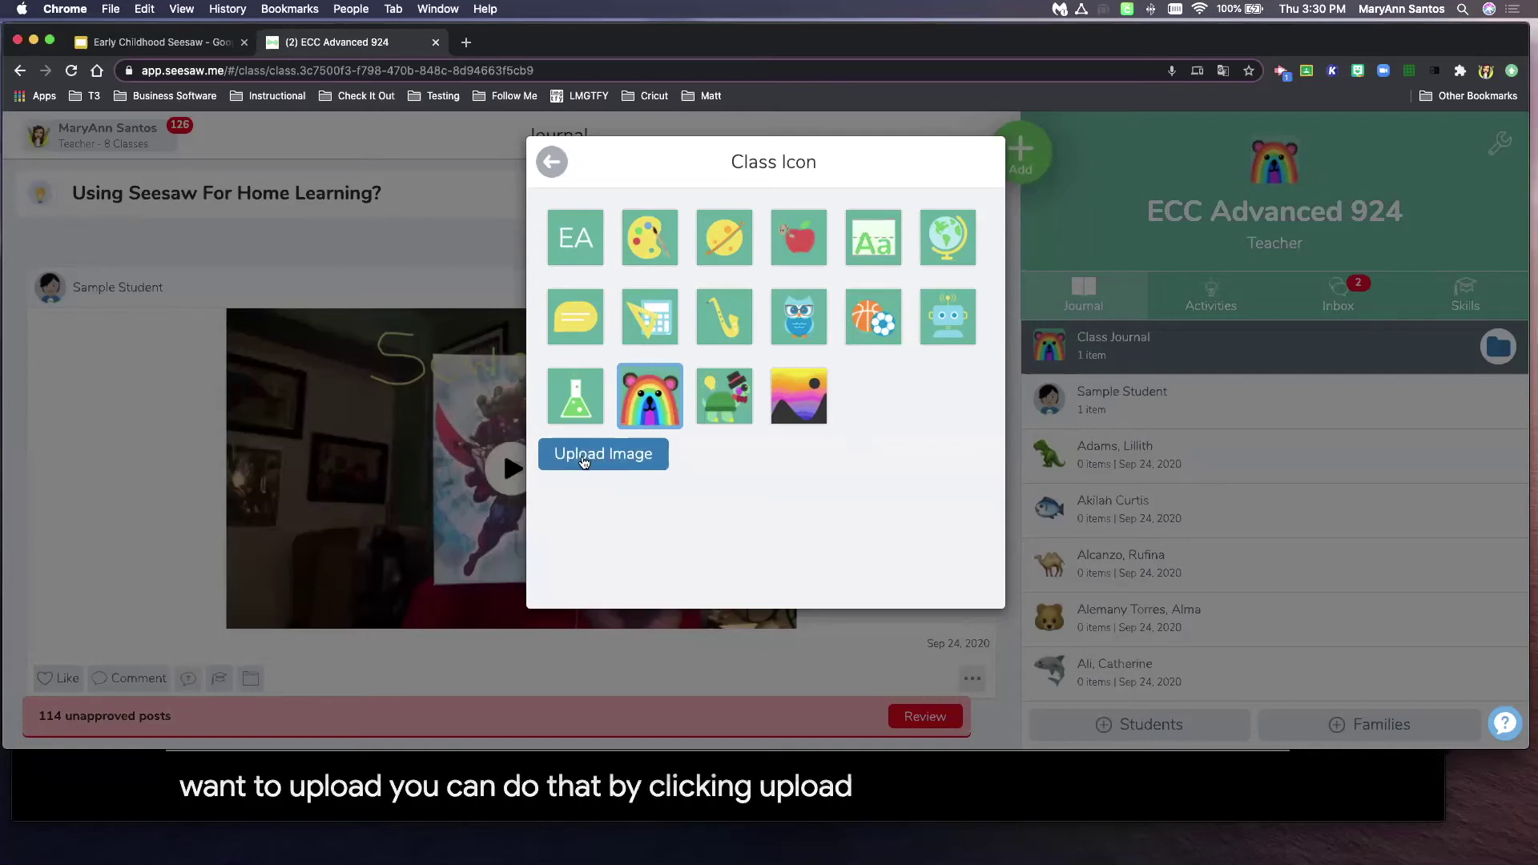
left_click(552, 163)
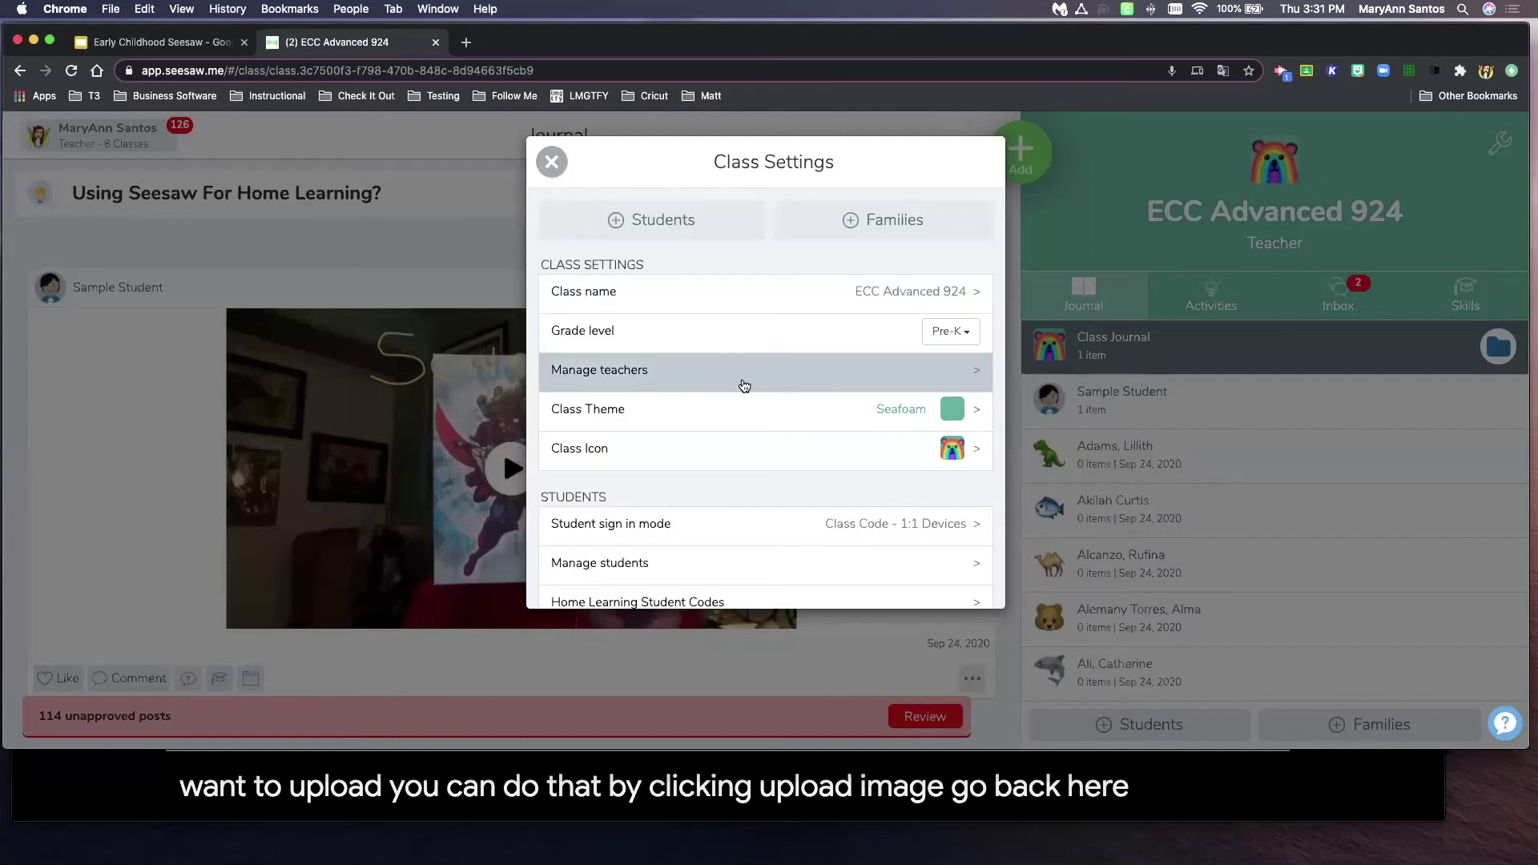
Step: Check the student likes and comments options for the class and return to the class settings without changing them
scroll(743, 384, "down", 3)
scroll(741, 386, "down", 1)
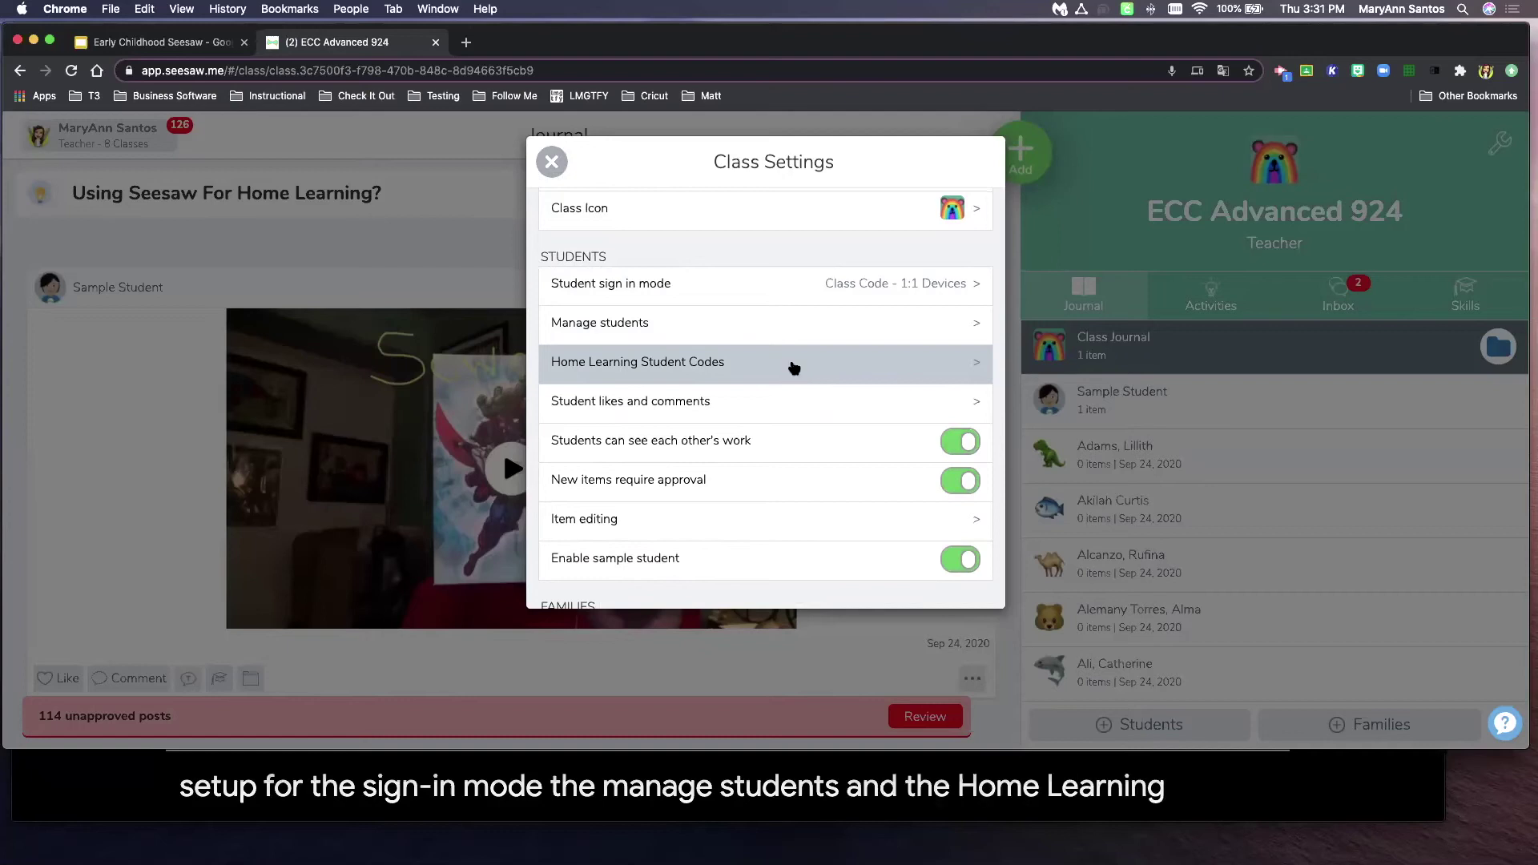
scroll(801, 368, "down", 1)
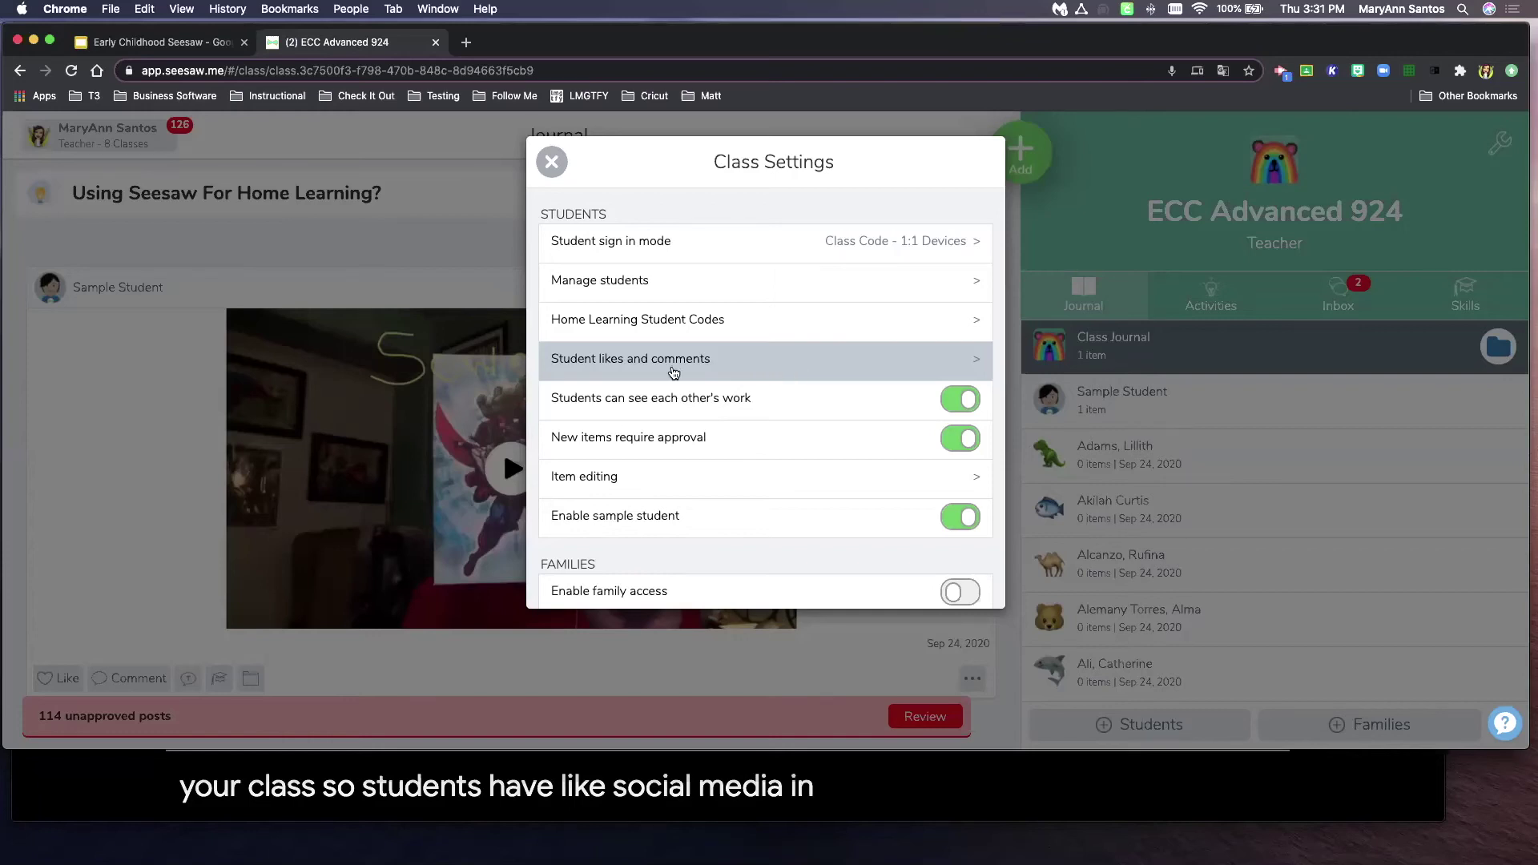
left_click(891, 362)
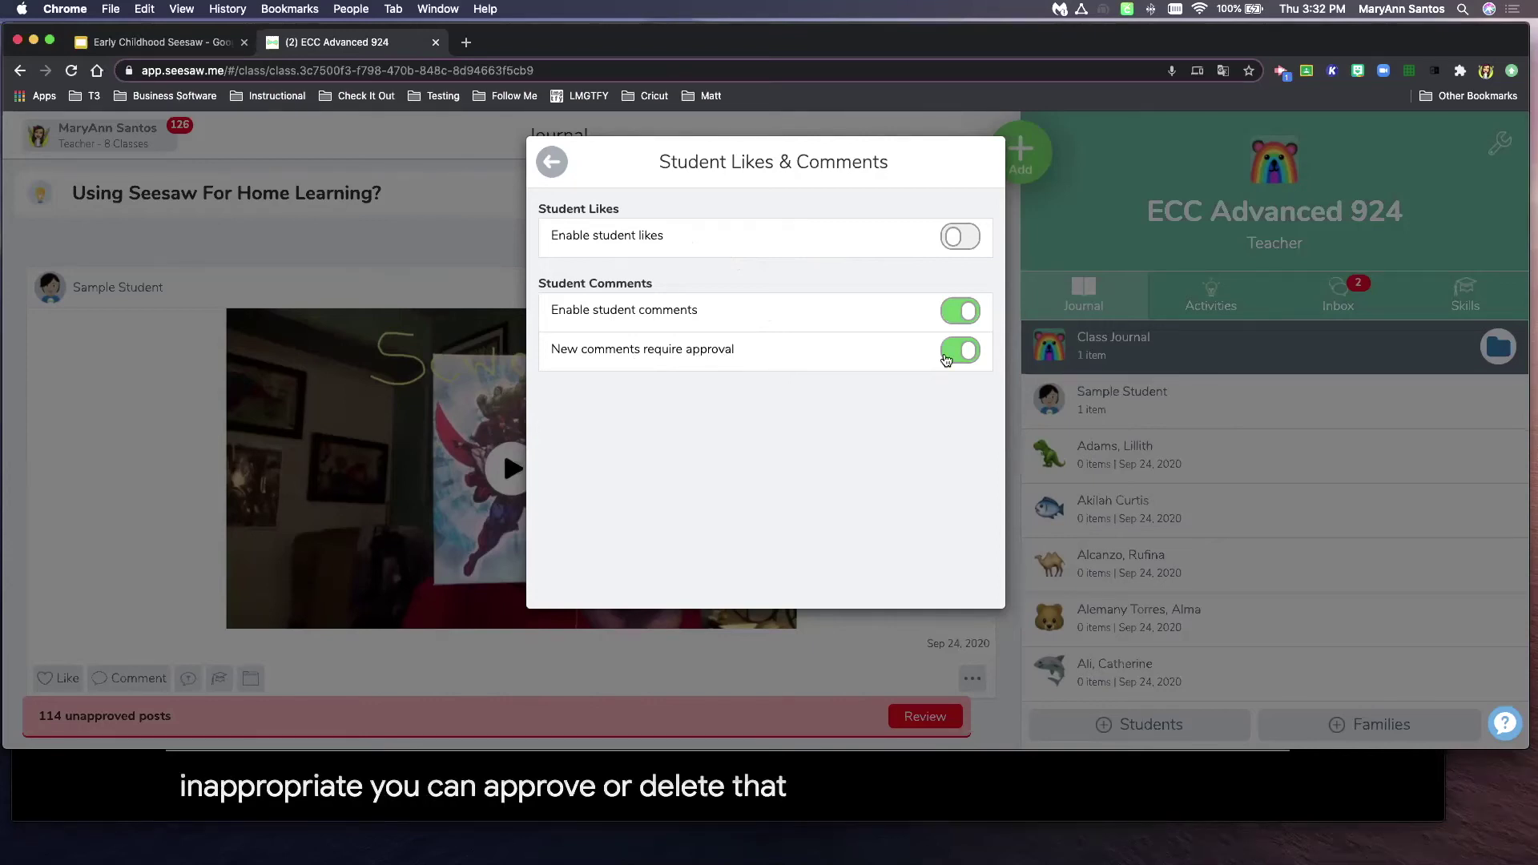
left_click(553, 164)
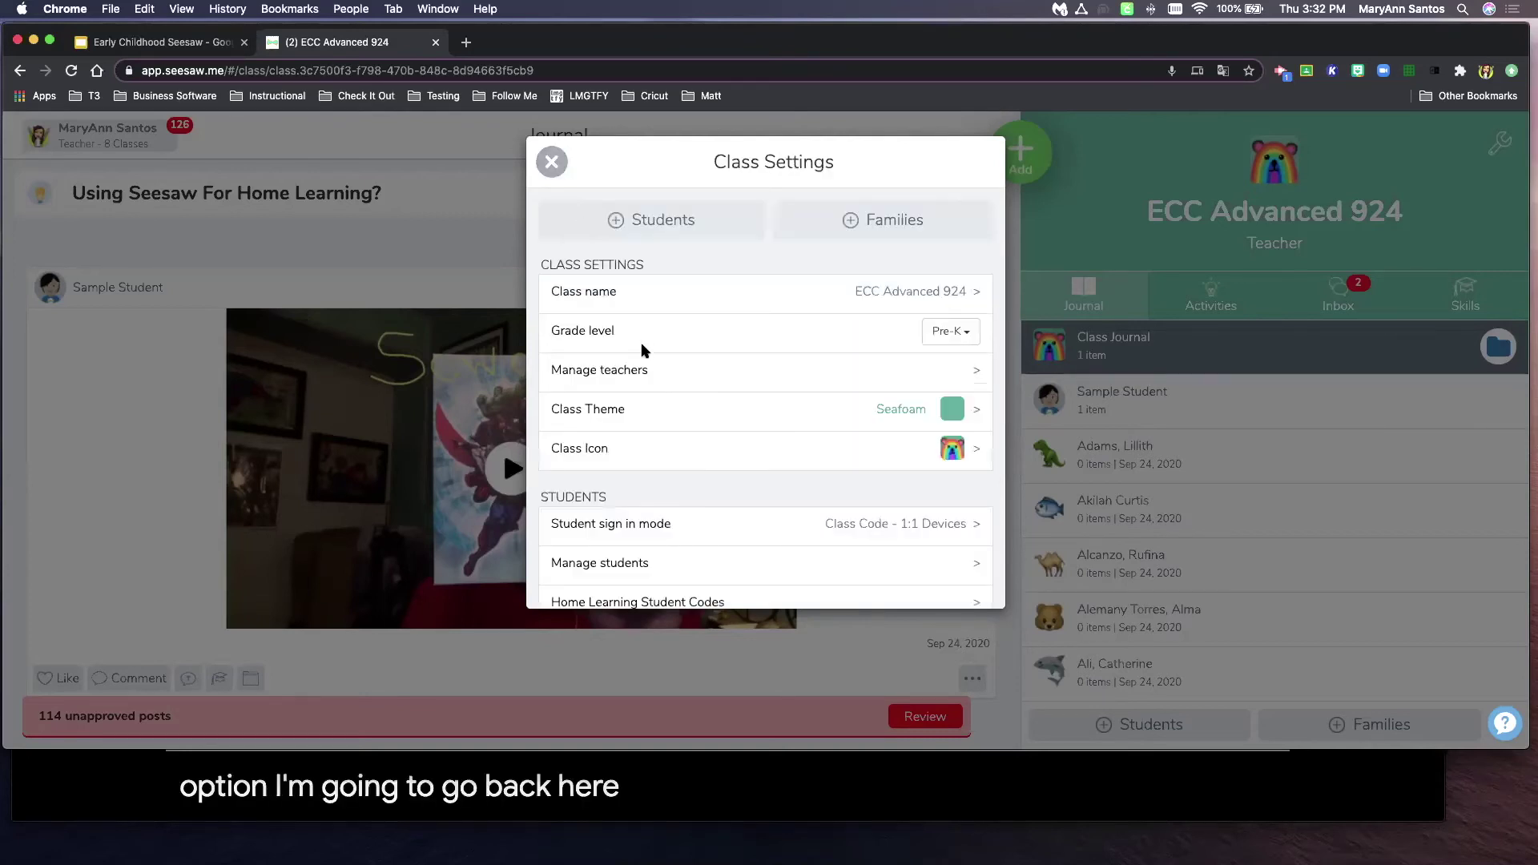
Step: Review the item approval setting, view the item editing options, and return to the class settings without changing them
scroll(645, 351, "down", 3)
scroll(645, 351, "down", 2)
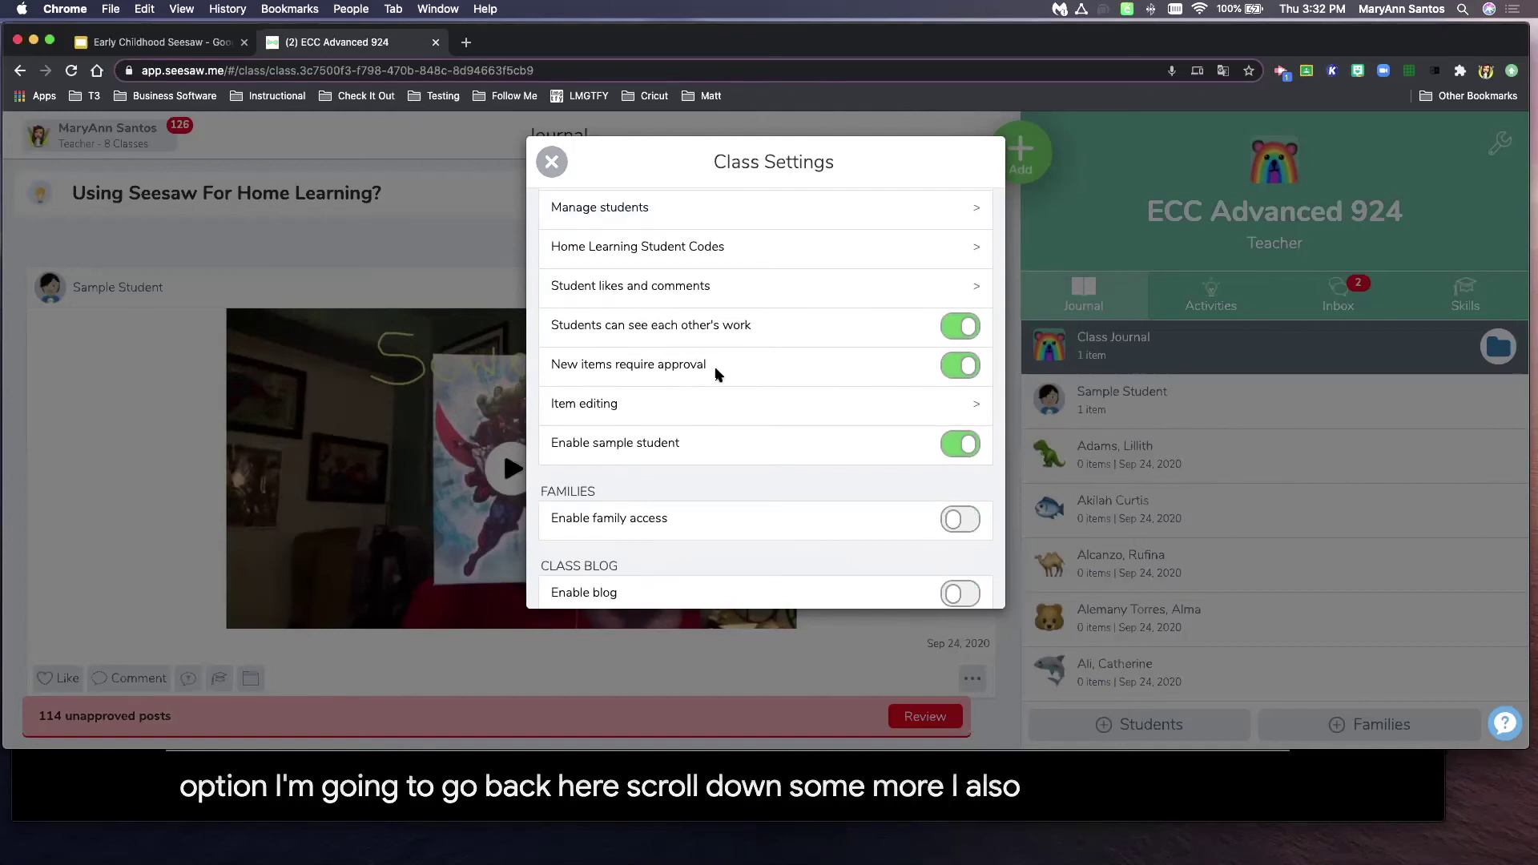
scroll(716, 375, "down", 1)
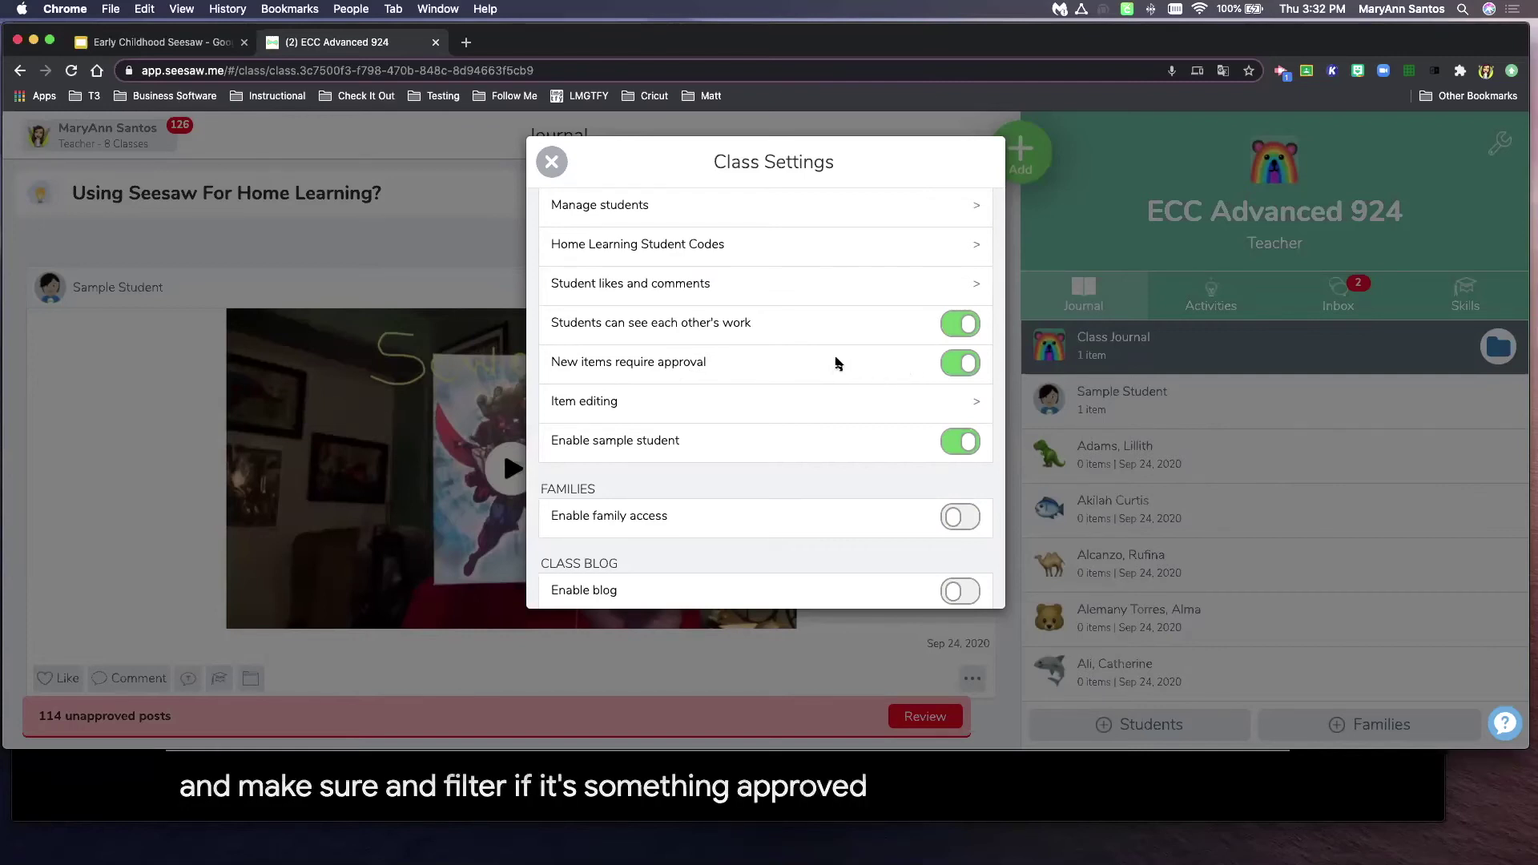
scroll(835, 360, "down", 1)
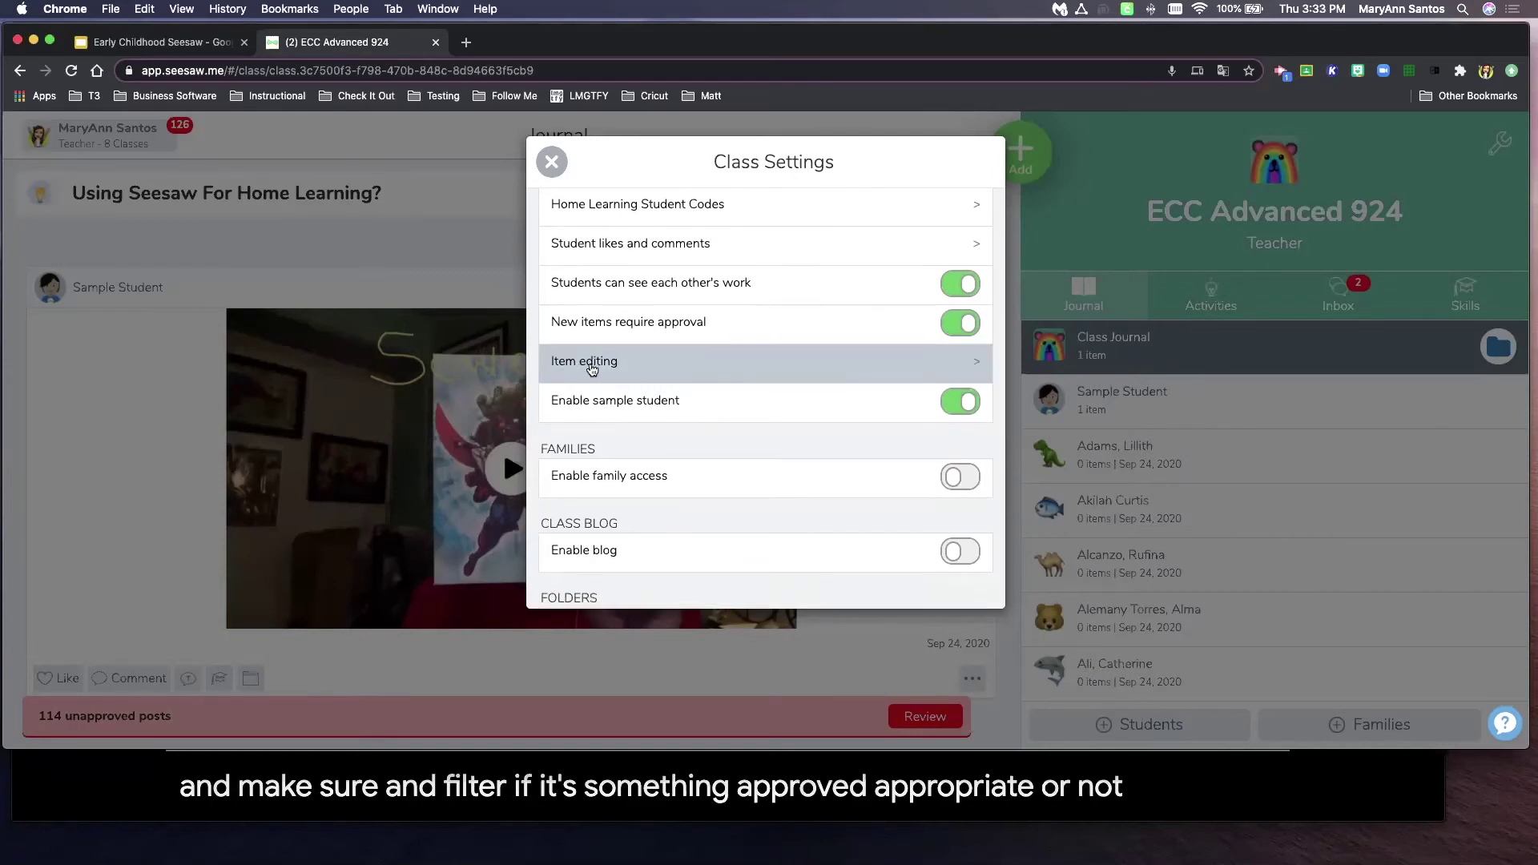
left_click(781, 370)
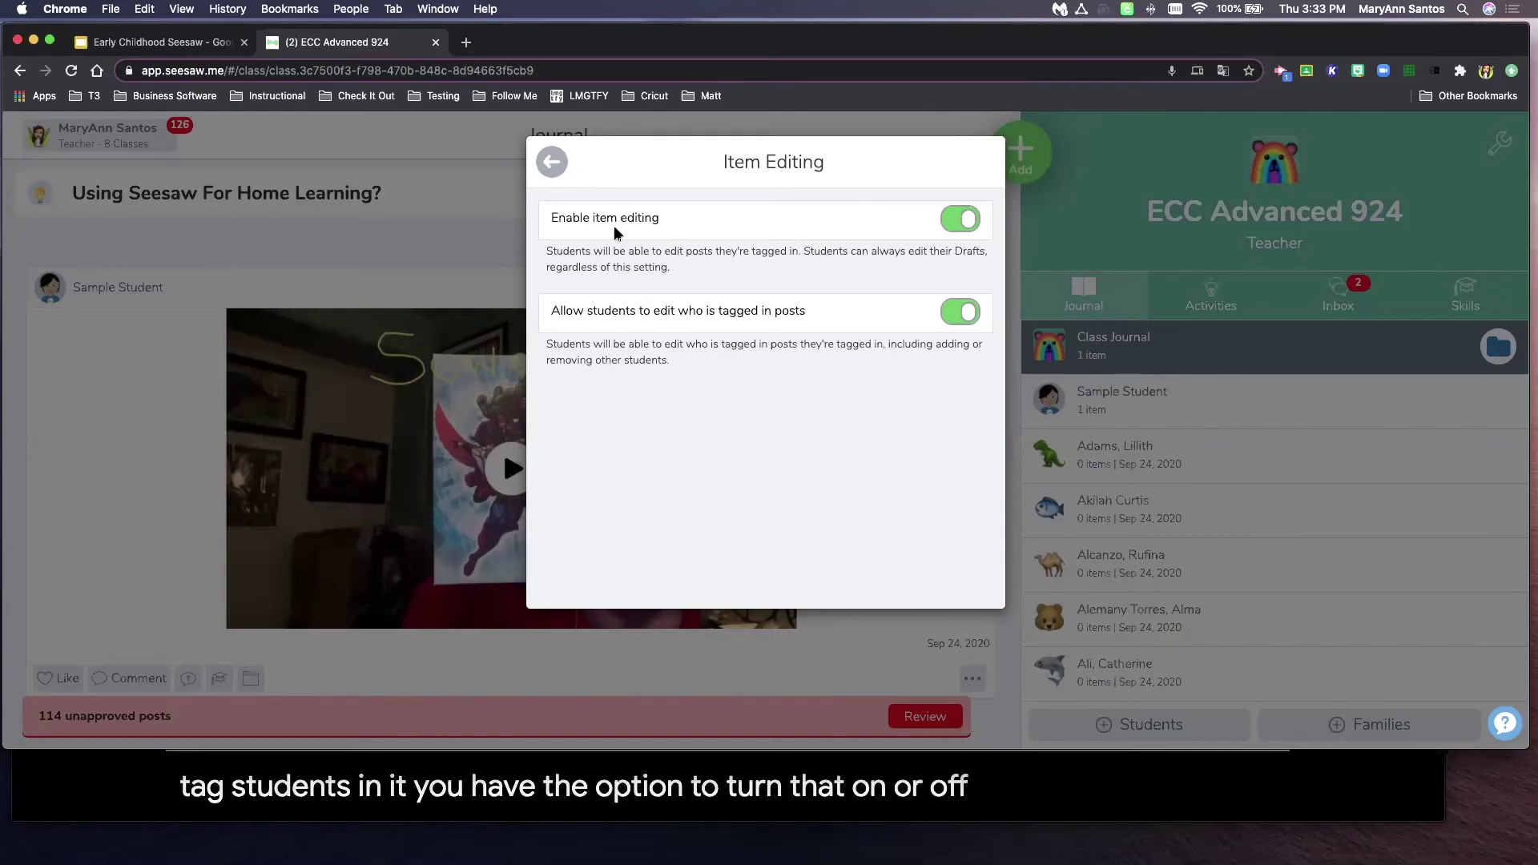
left_click(543, 164)
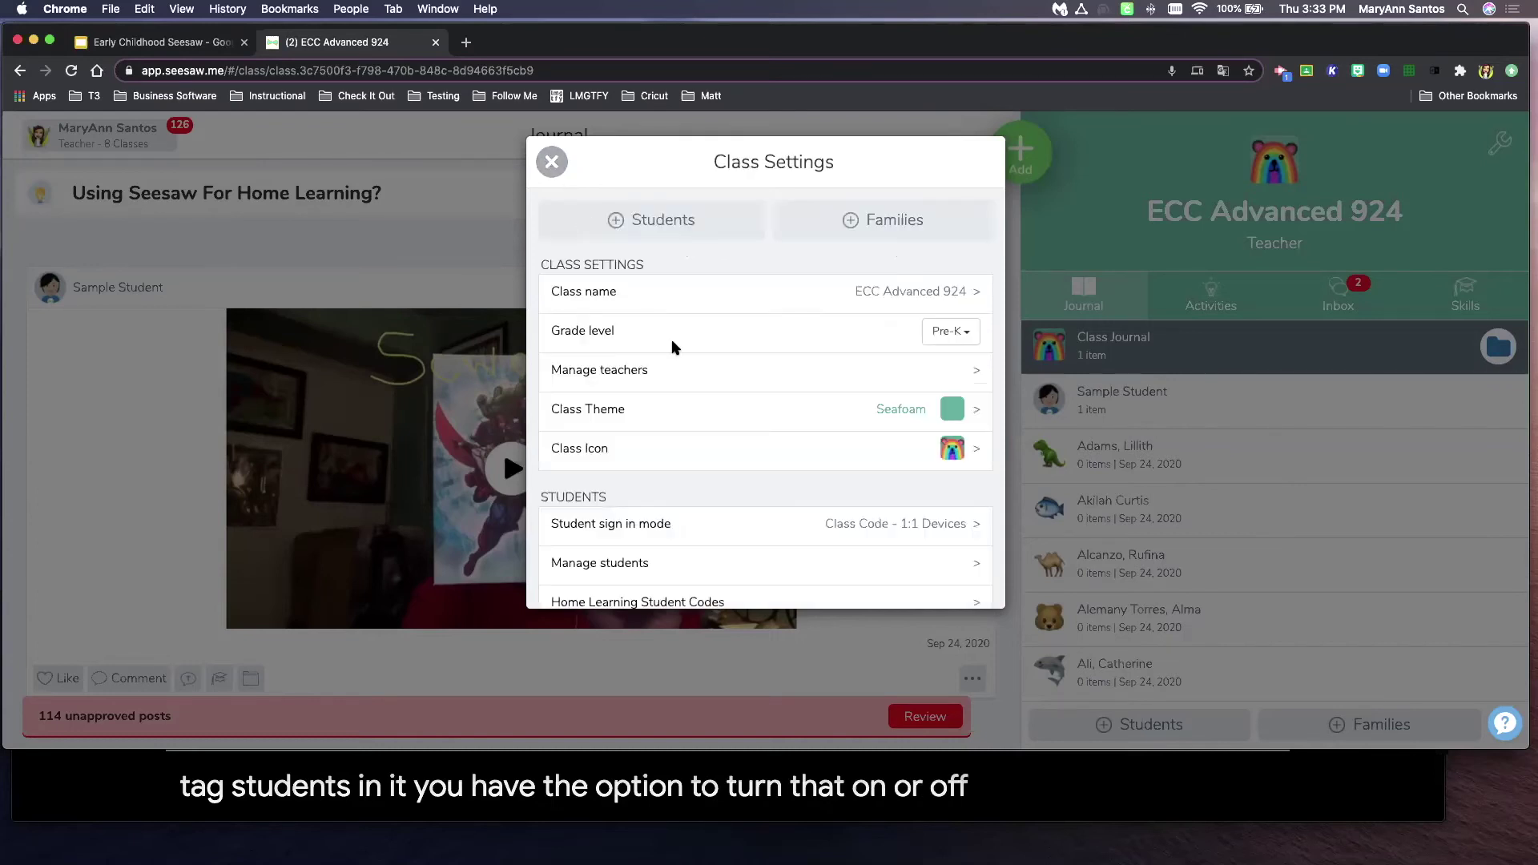
Step: Examine the sample student, family access and class blog options in the class settings
scroll(672, 347, "down", 10)
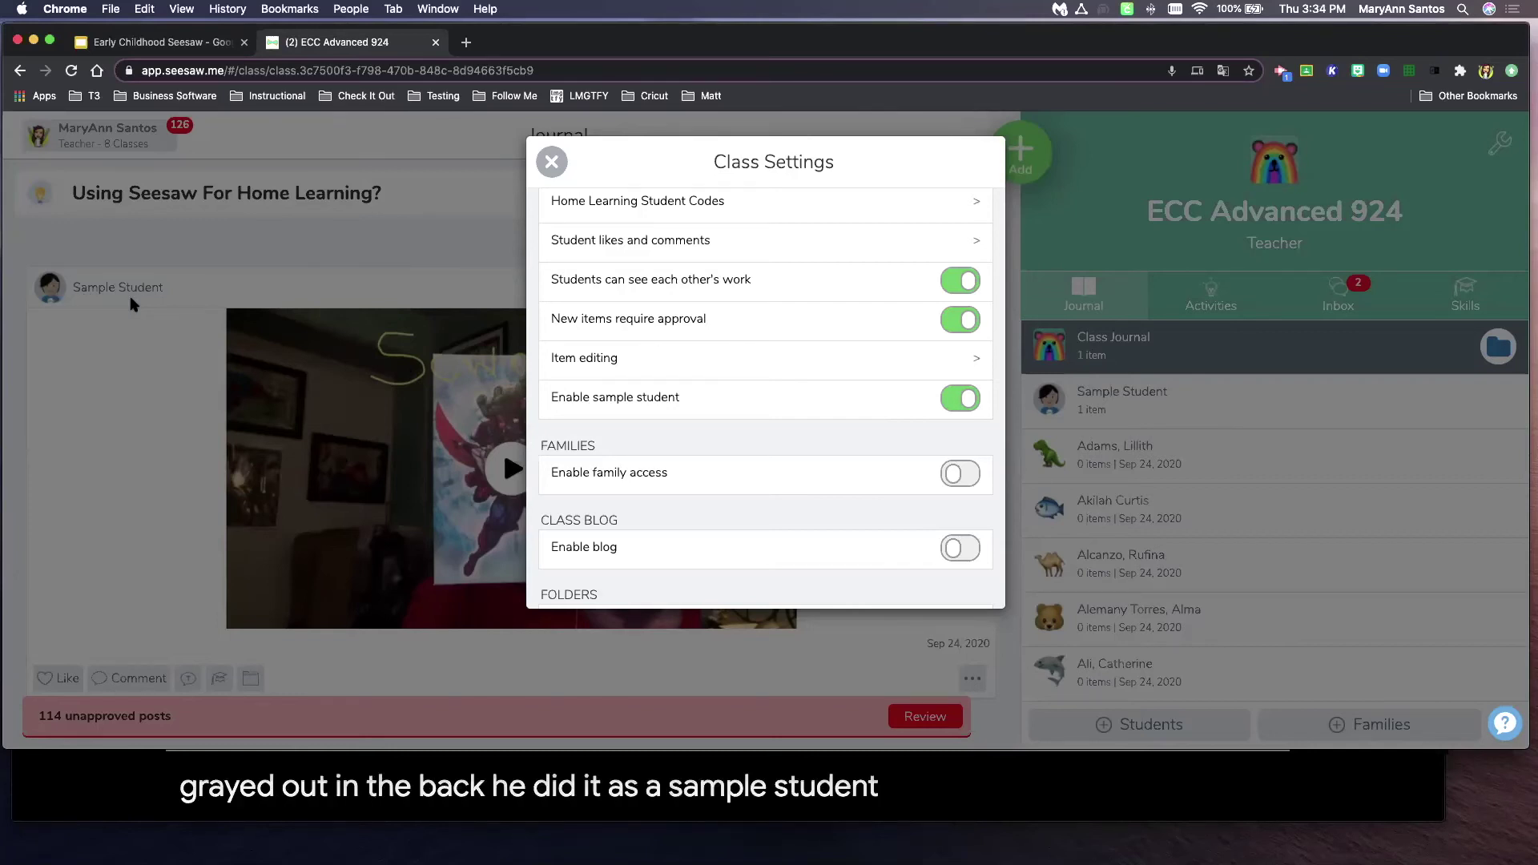
scroll(750, 413, "down", 4)
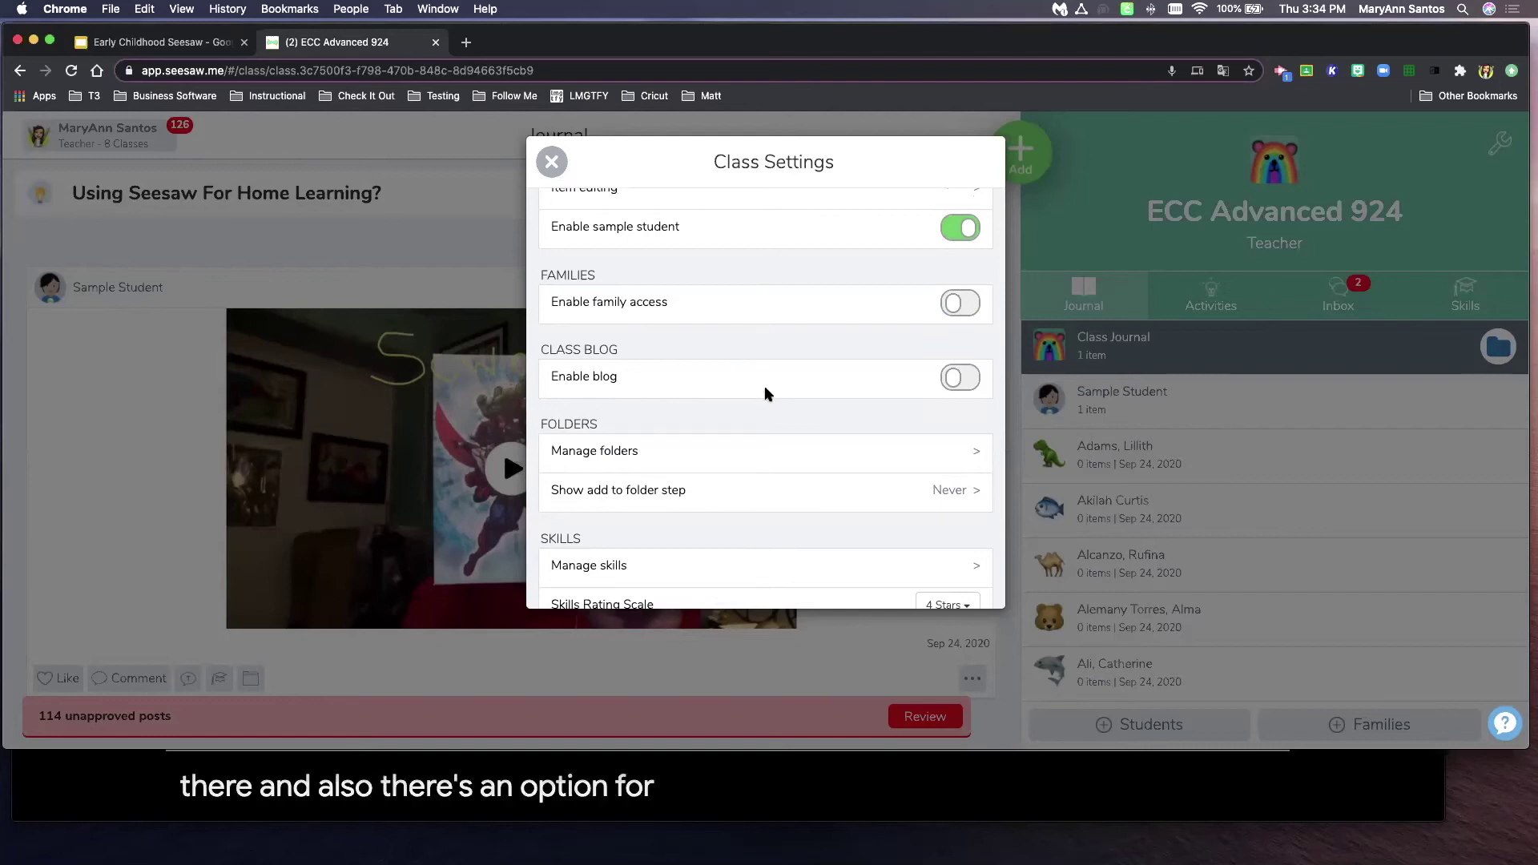
scroll(765, 392, "down", 2)
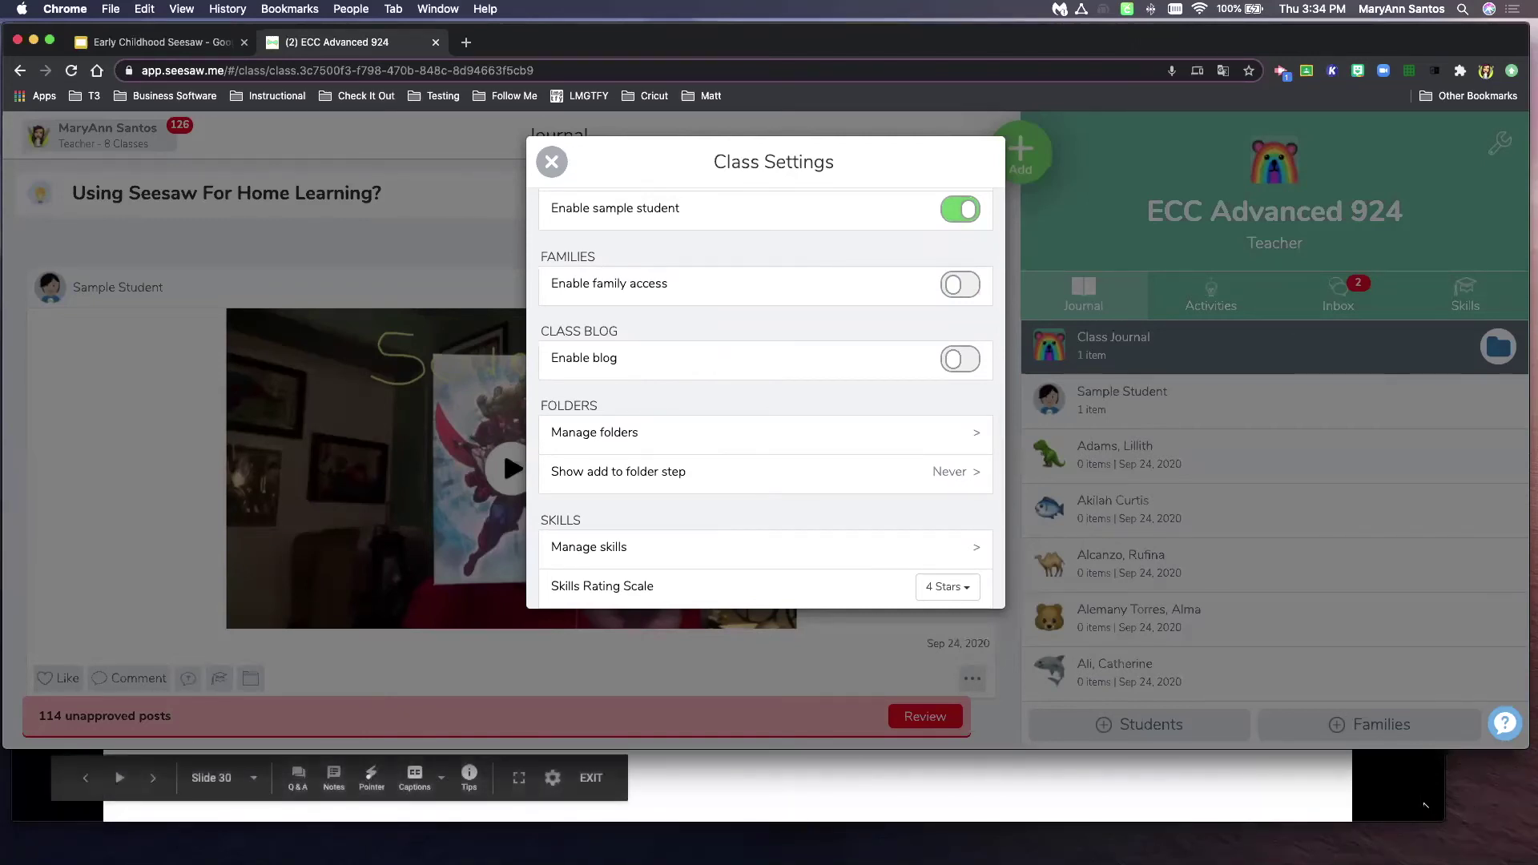
Step: Switch to the Google Slides presentation, turn its captions back on, and return to the Seesaw class settings
left_click(1425, 804)
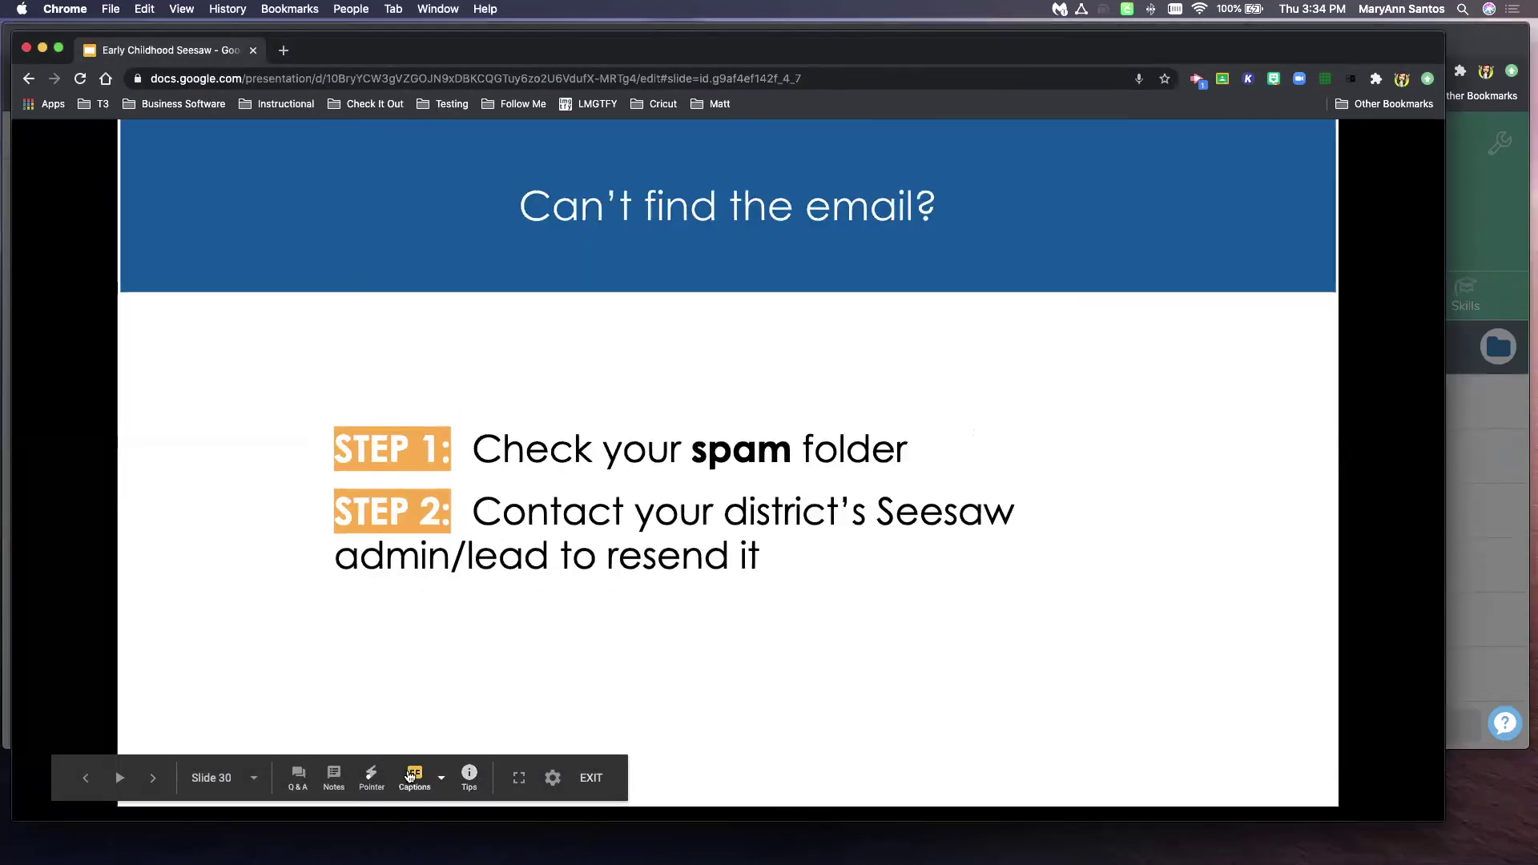
left_click(1525, 614)
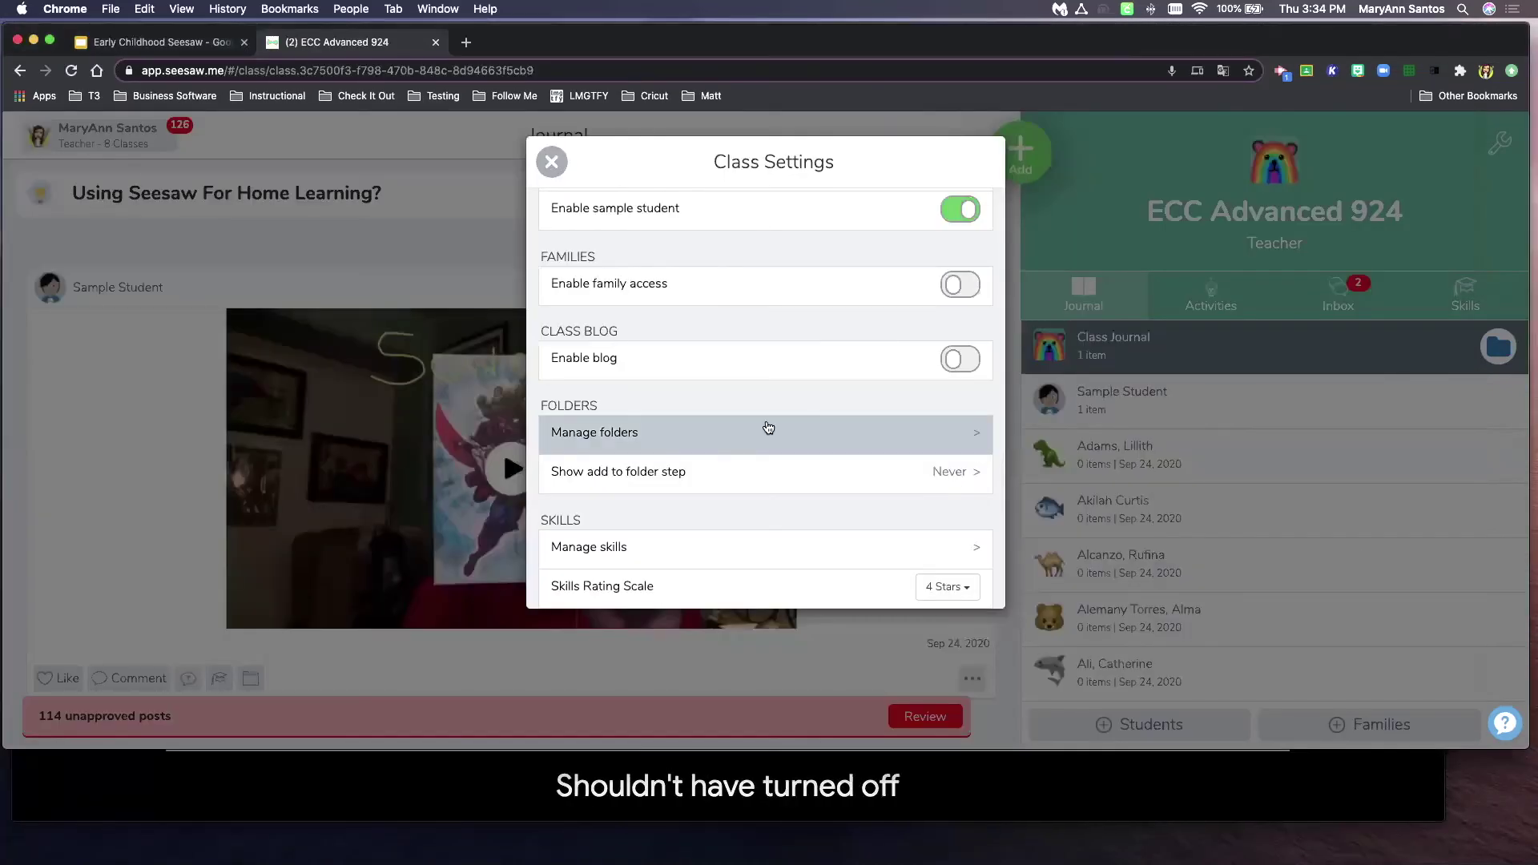
Step: Review the folders, skills and other options in the class settings, and close the settings
scroll(767, 426, "down", 3)
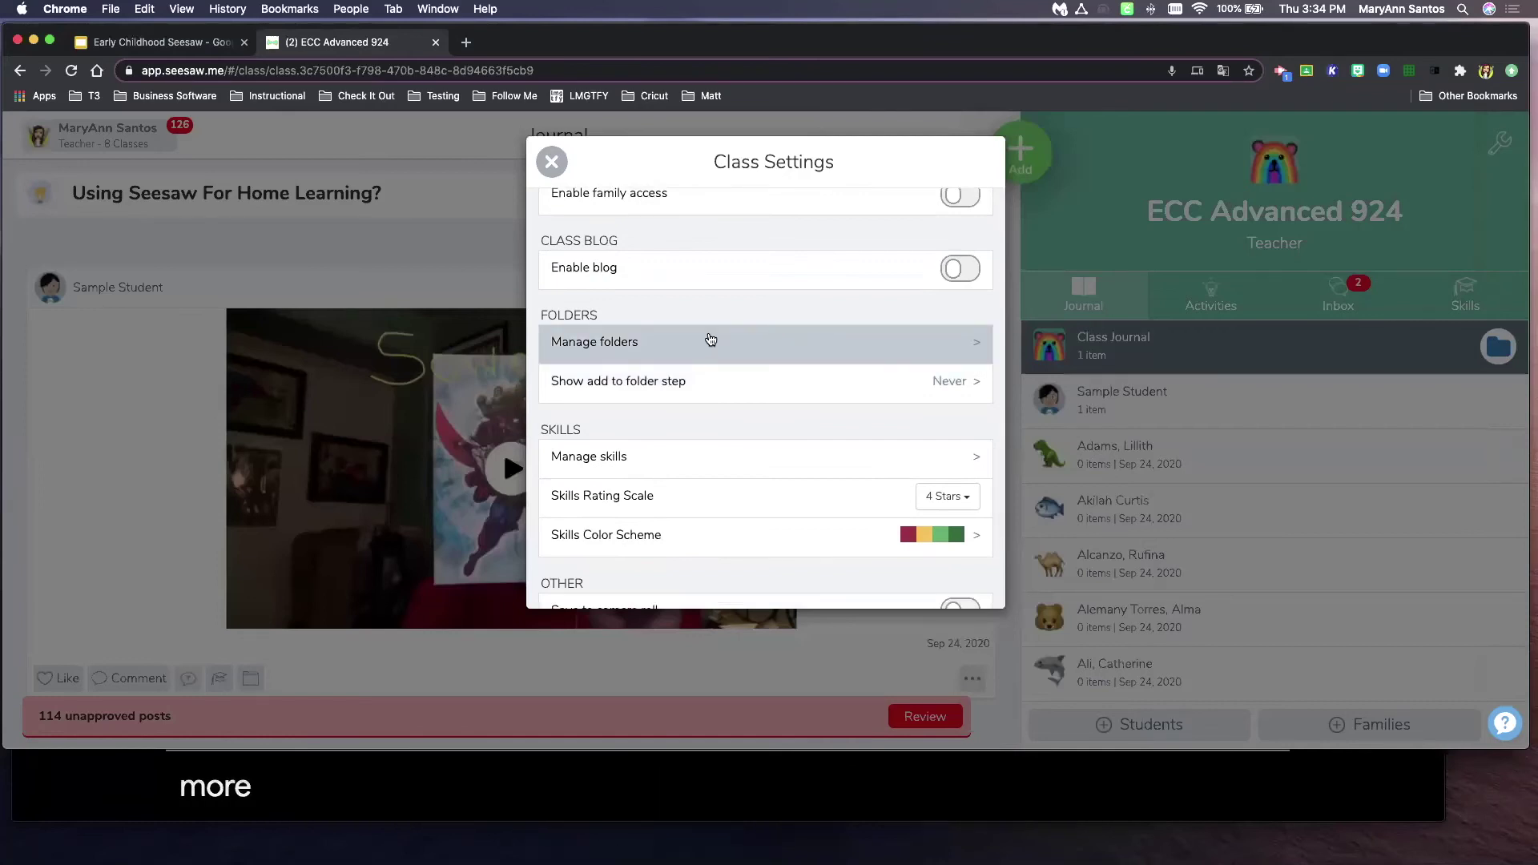
scroll(741, 452, "down", 3)
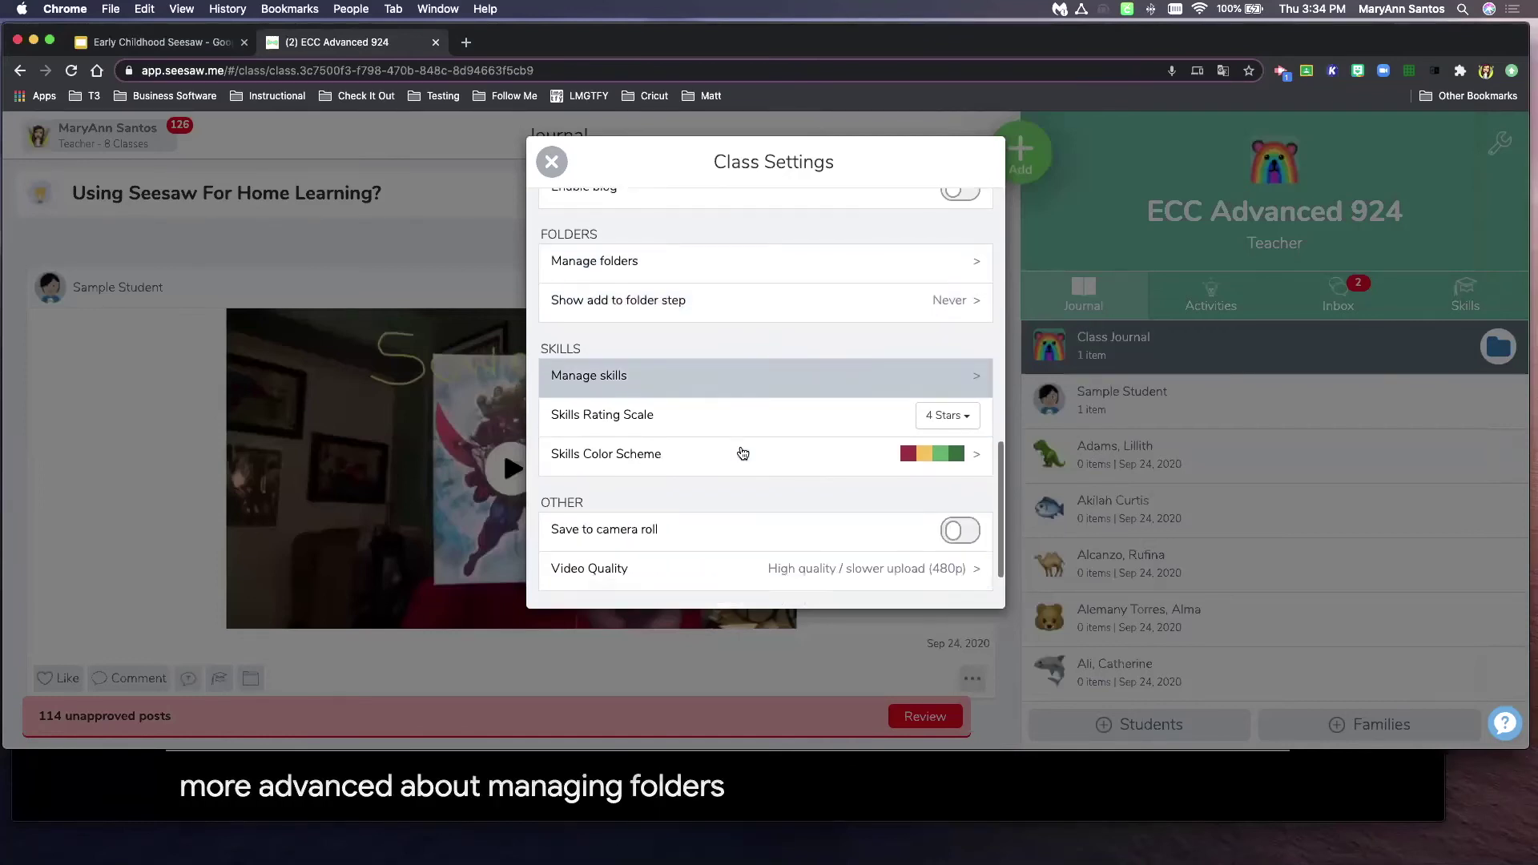
scroll(743, 454, "down", 3)
scroll(742, 447, "up", 10)
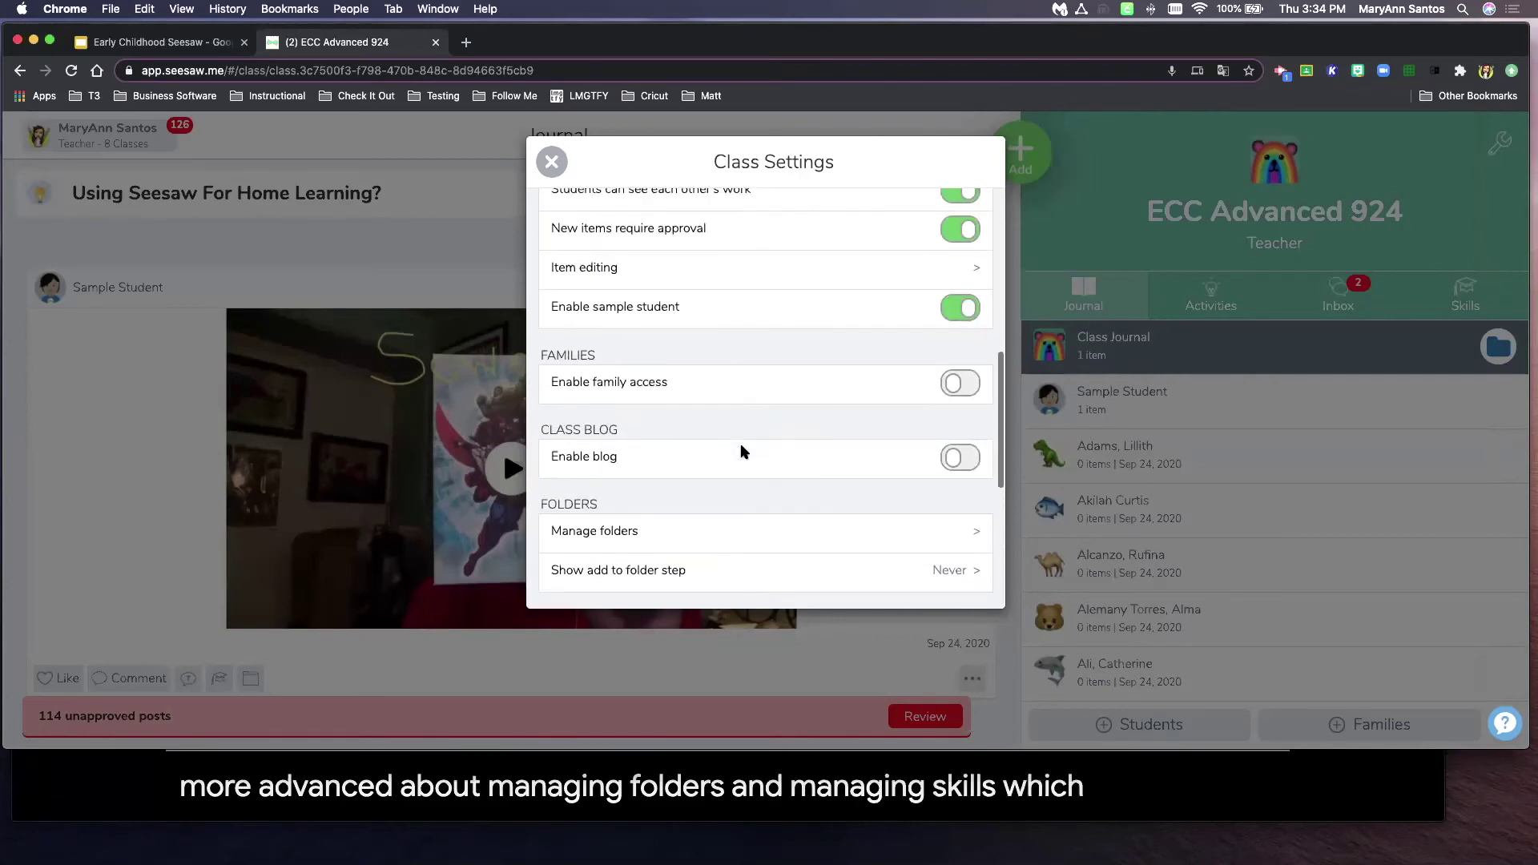
scroll(741, 452, "up", 3)
scroll(741, 452, "up", 5)
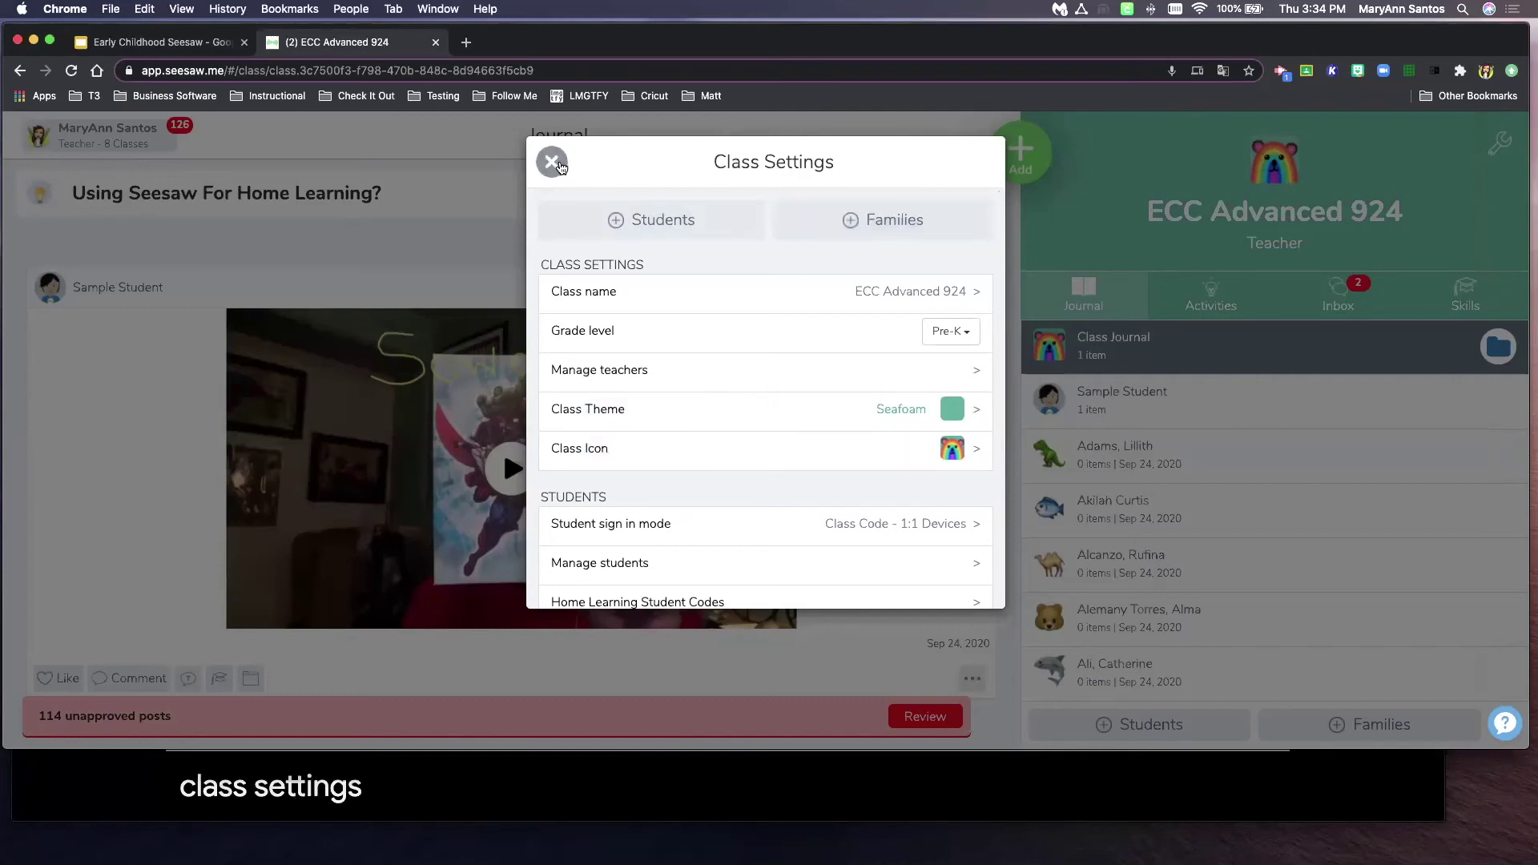
left_click(552, 163)
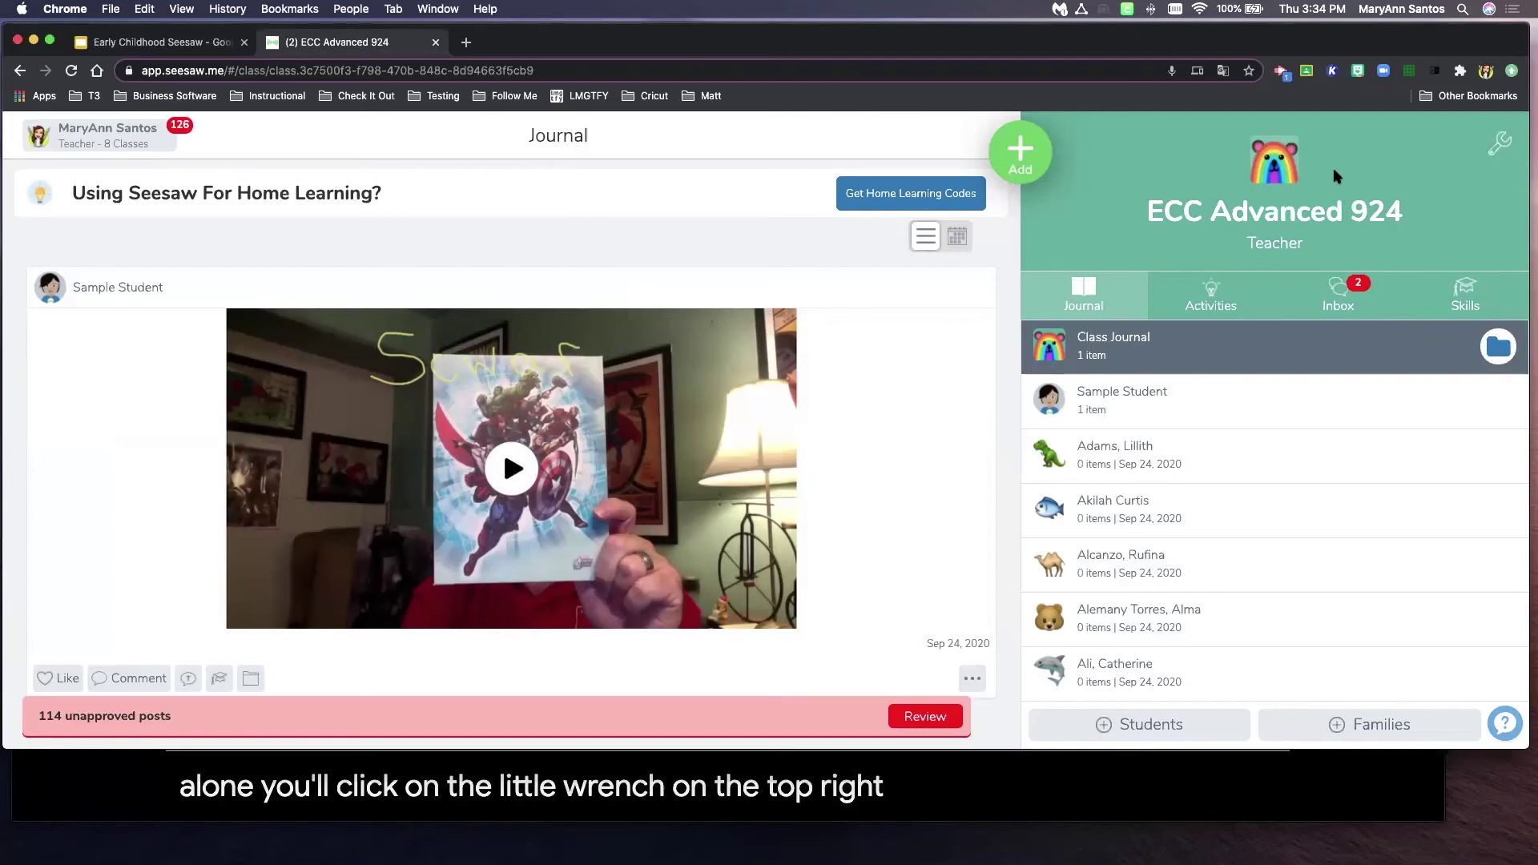
Step: View the teacher's class list and account options, including the admin account switch, and return to the ECC Advanced 924 journal
left_click(105, 139)
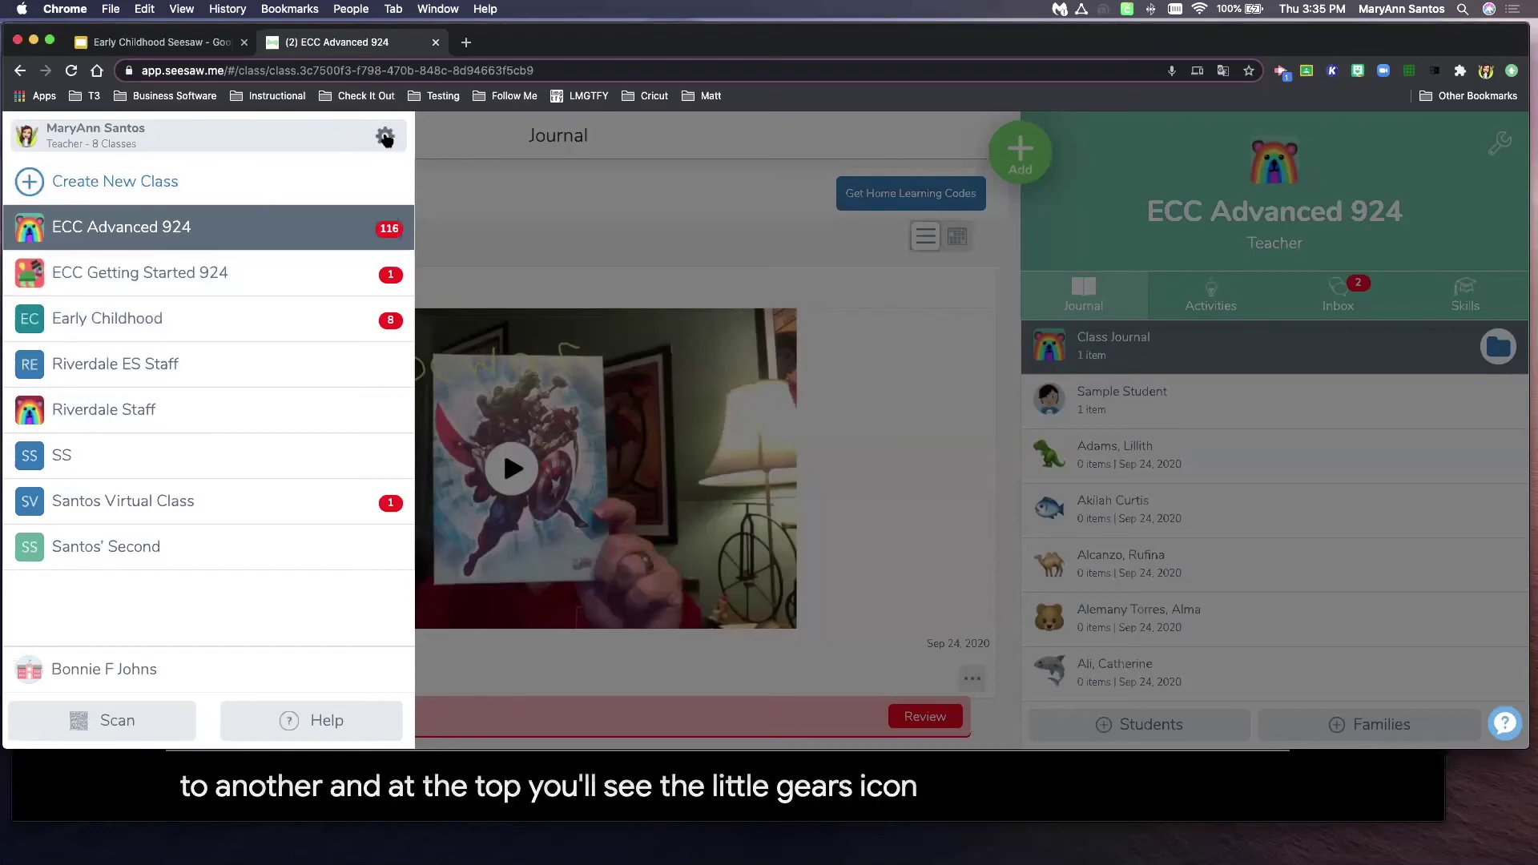
left_click(385, 138)
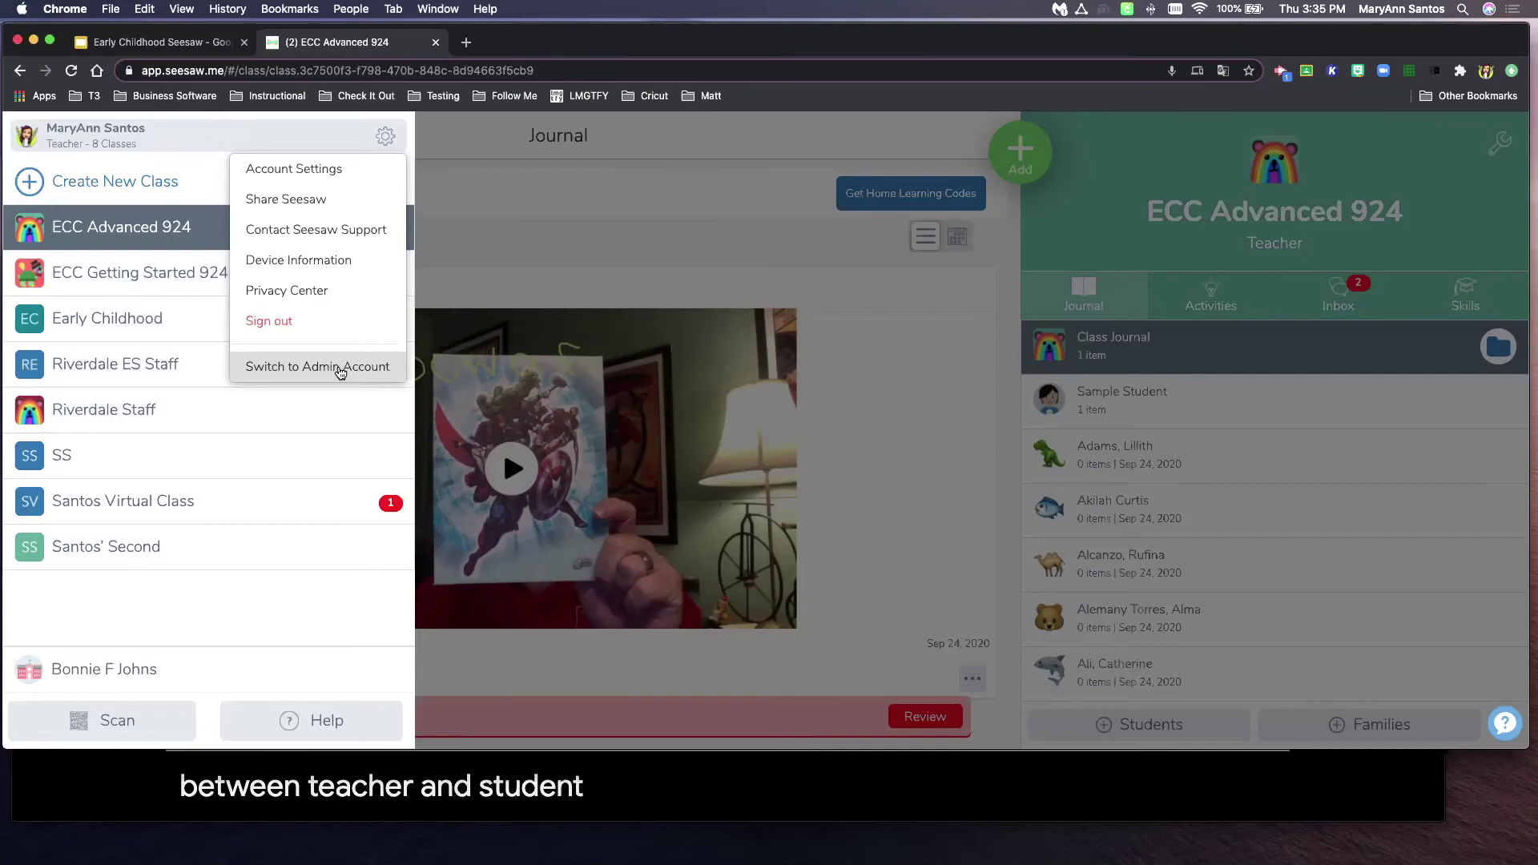
left_click(602, 210)
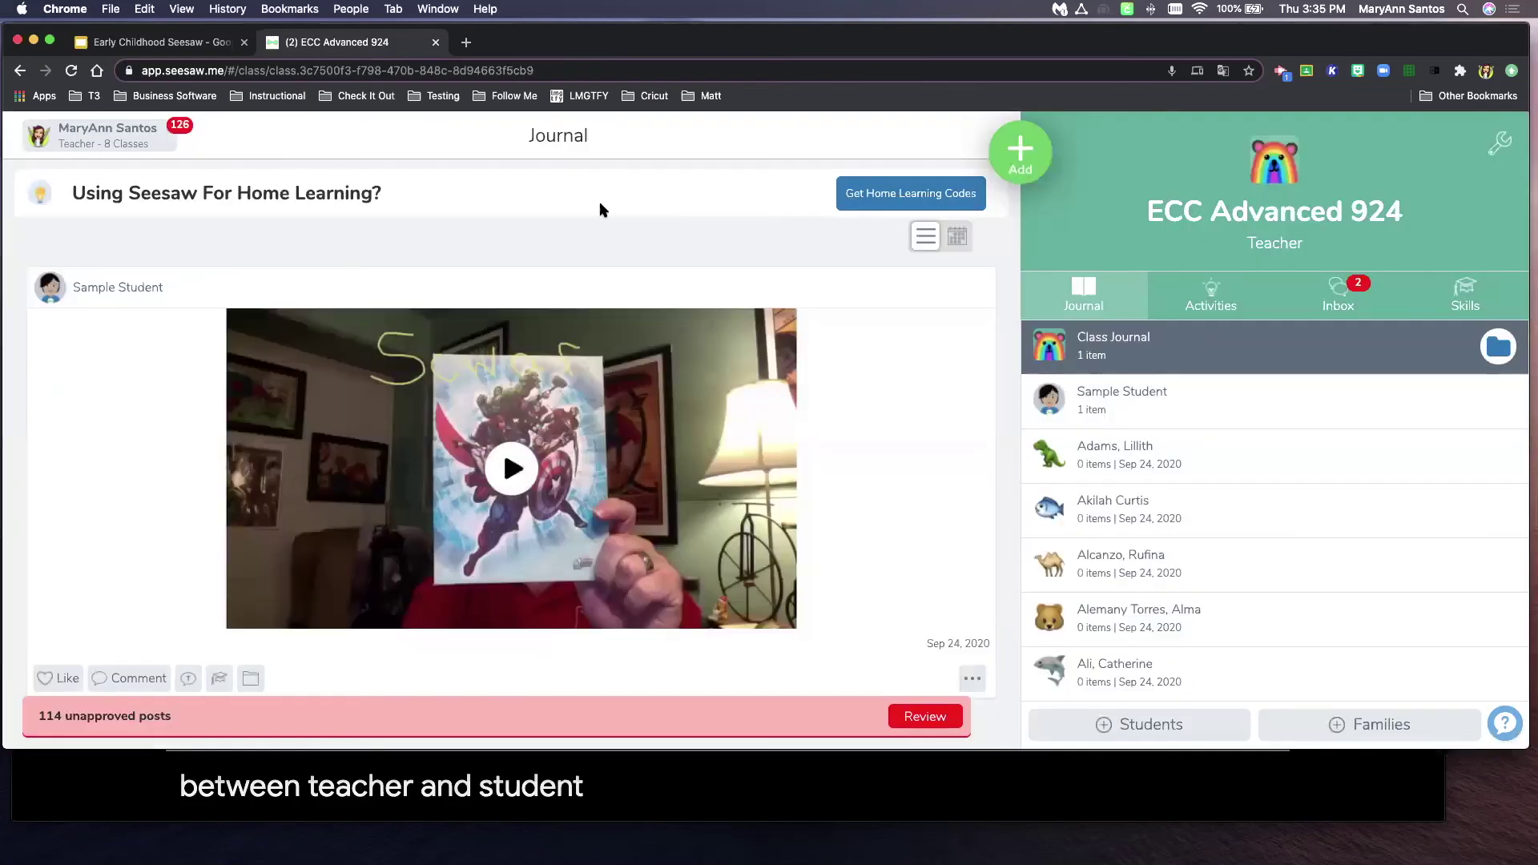
Step: Switch to the Google Slides presentation, advance to the Activity Library slide, and return to the Seesaw class journal
left_click(161, 42)
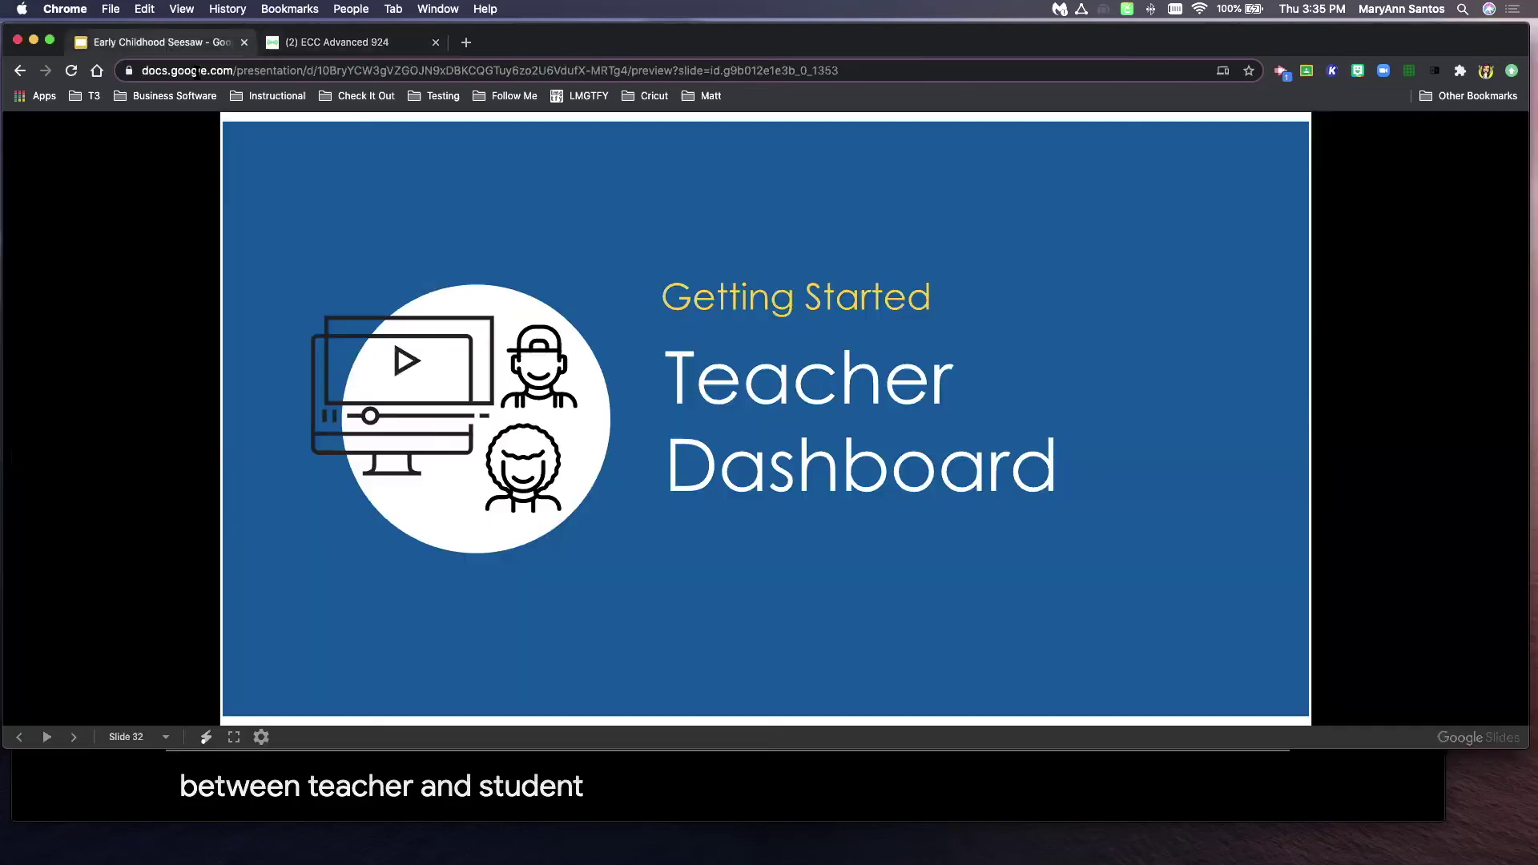
left_click(507, 305)
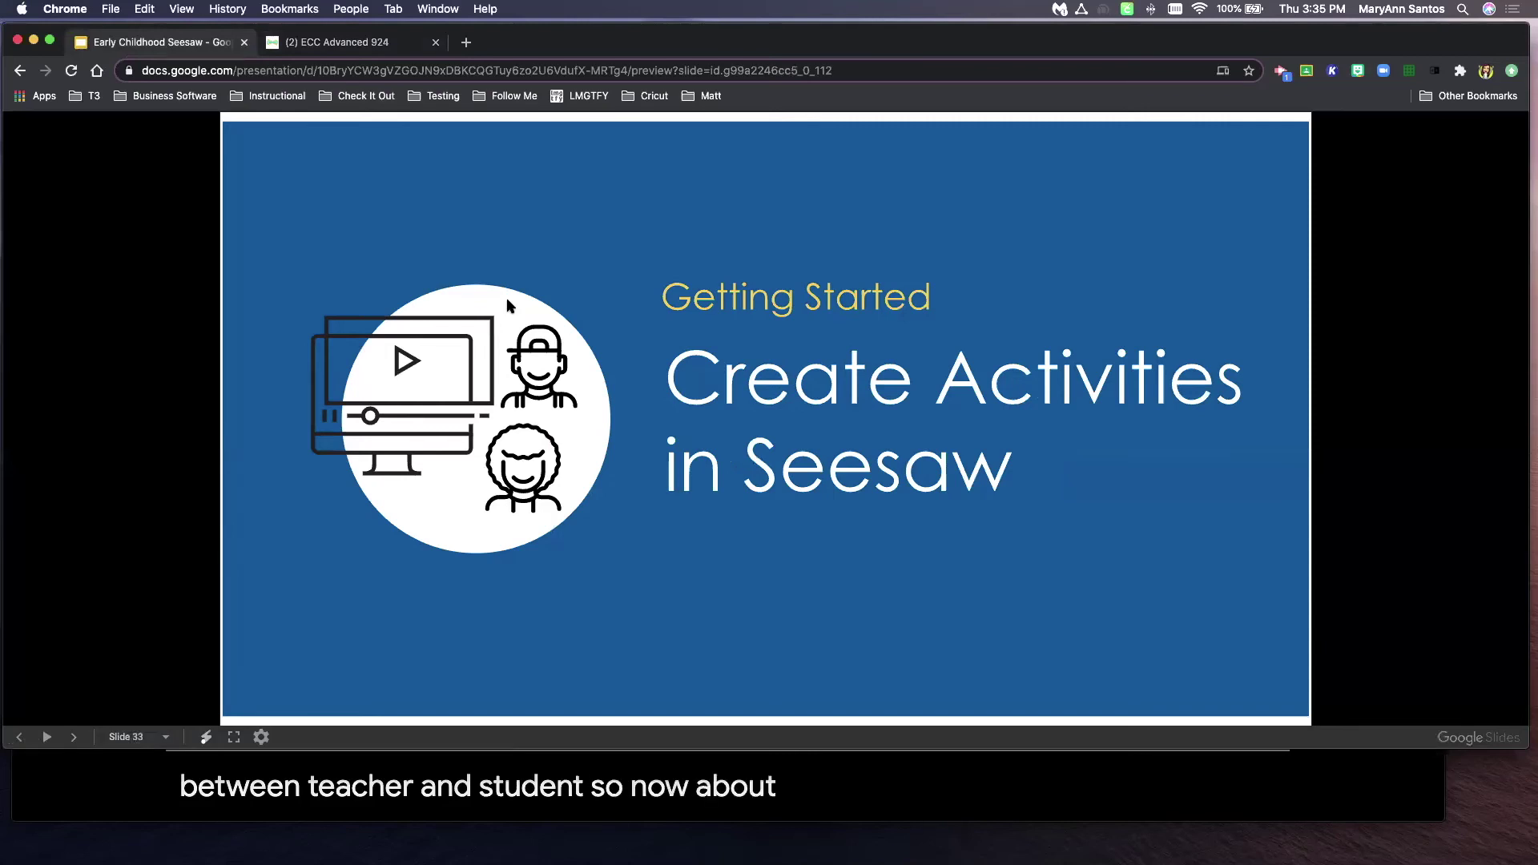
left_click(507, 302)
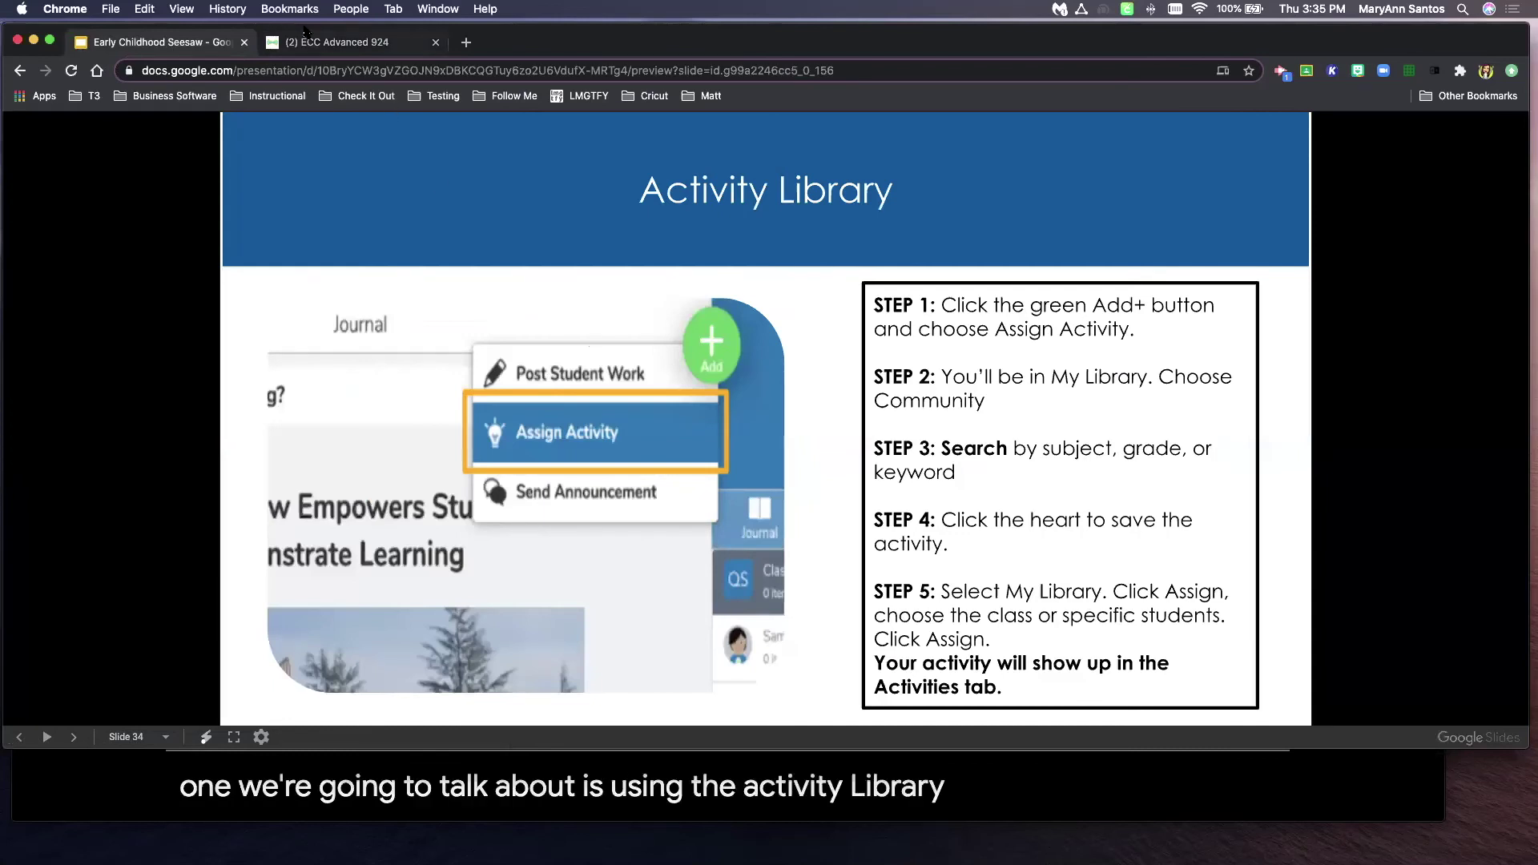
left_click(333, 42)
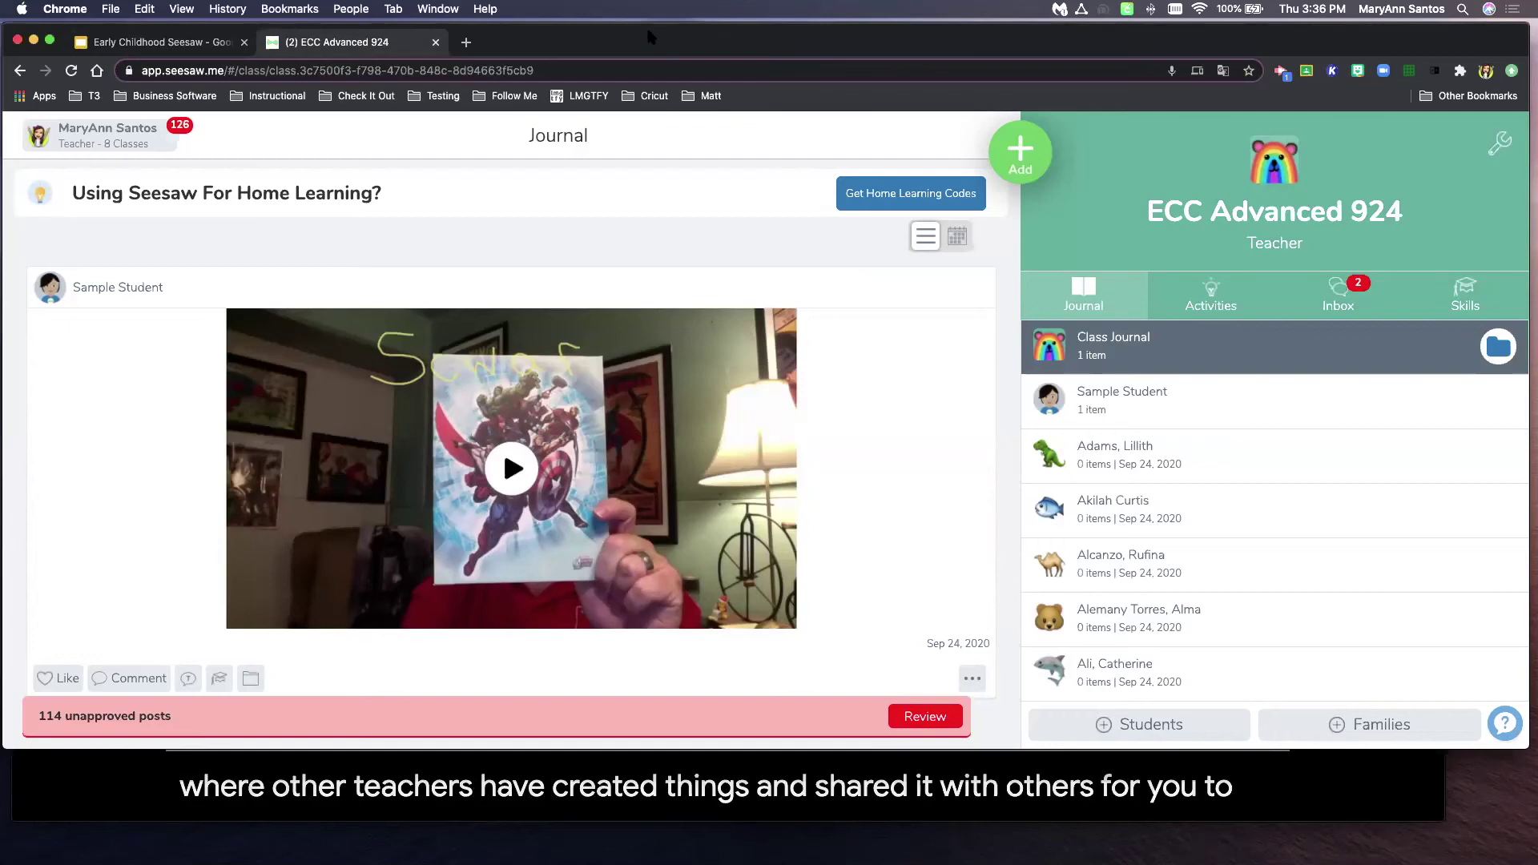
Step: Start assigning an activity and browse the School & District and Community sections of the Activity Library
left_click(1023, 157)
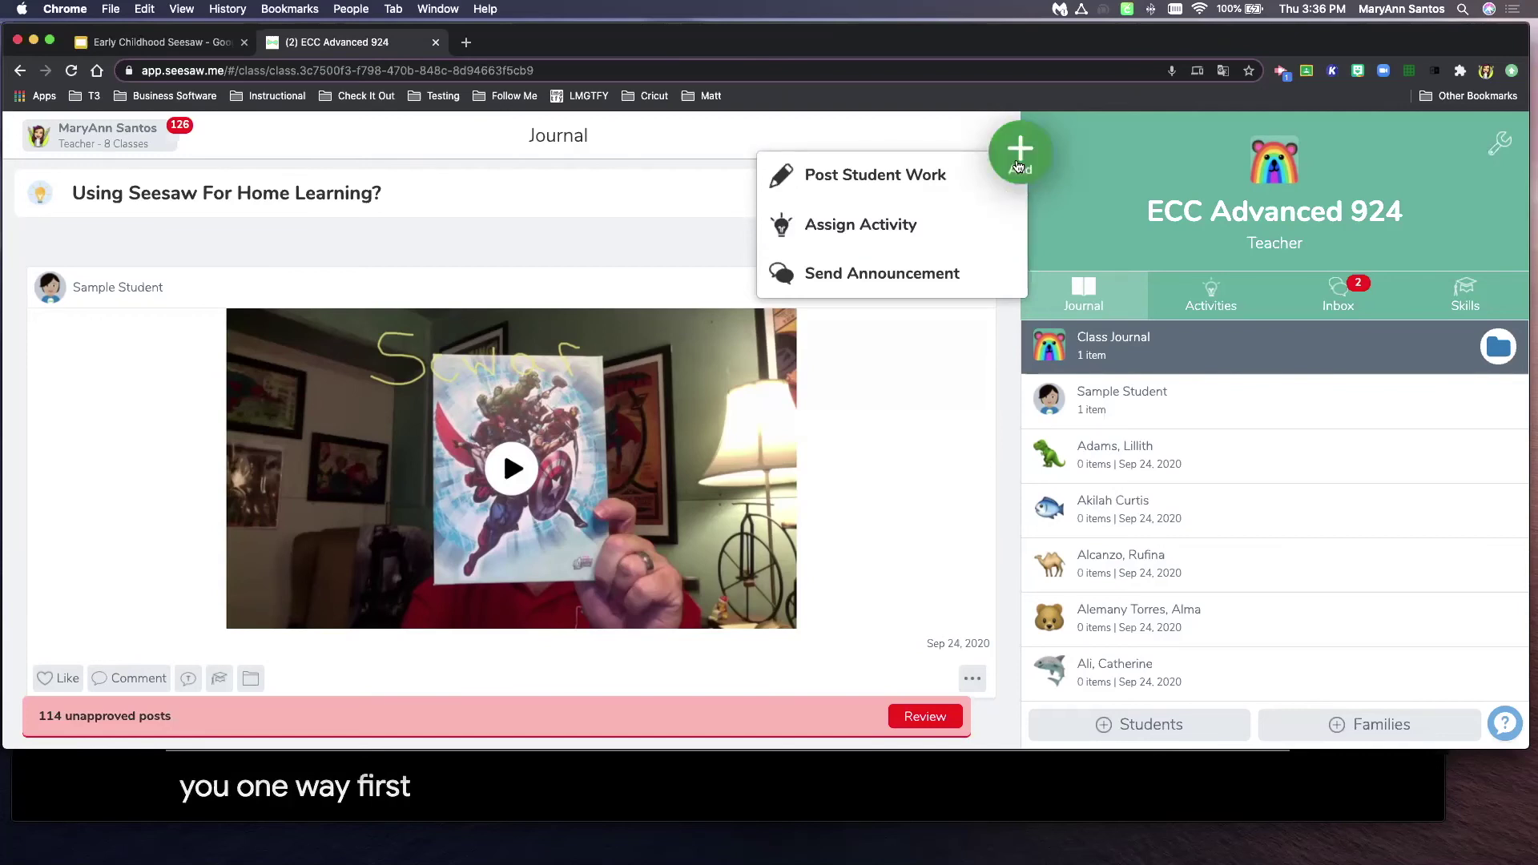
left_click(887, 232)
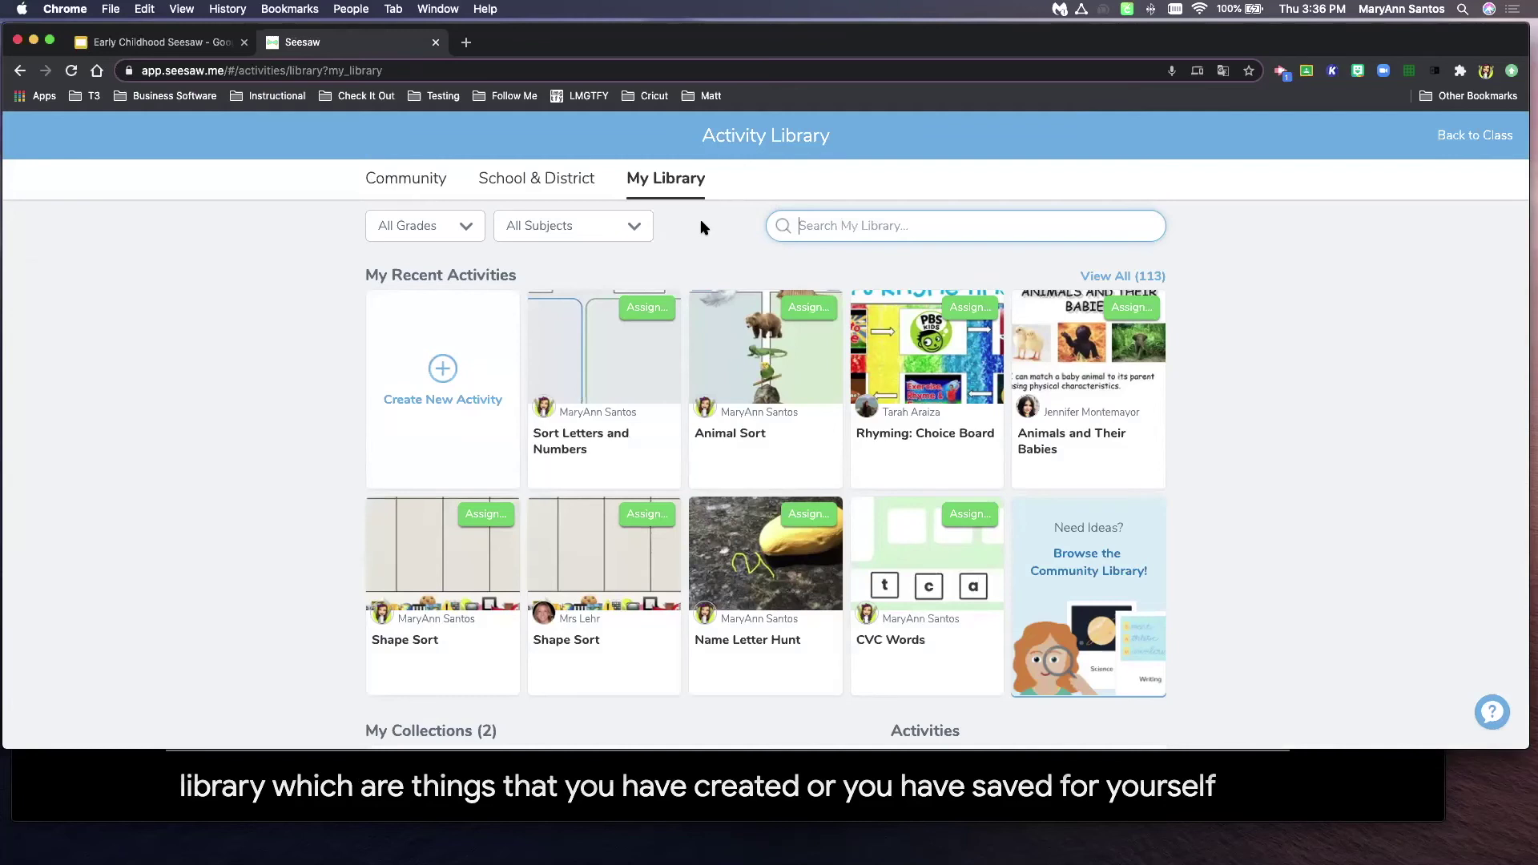
left_click(559, 174)
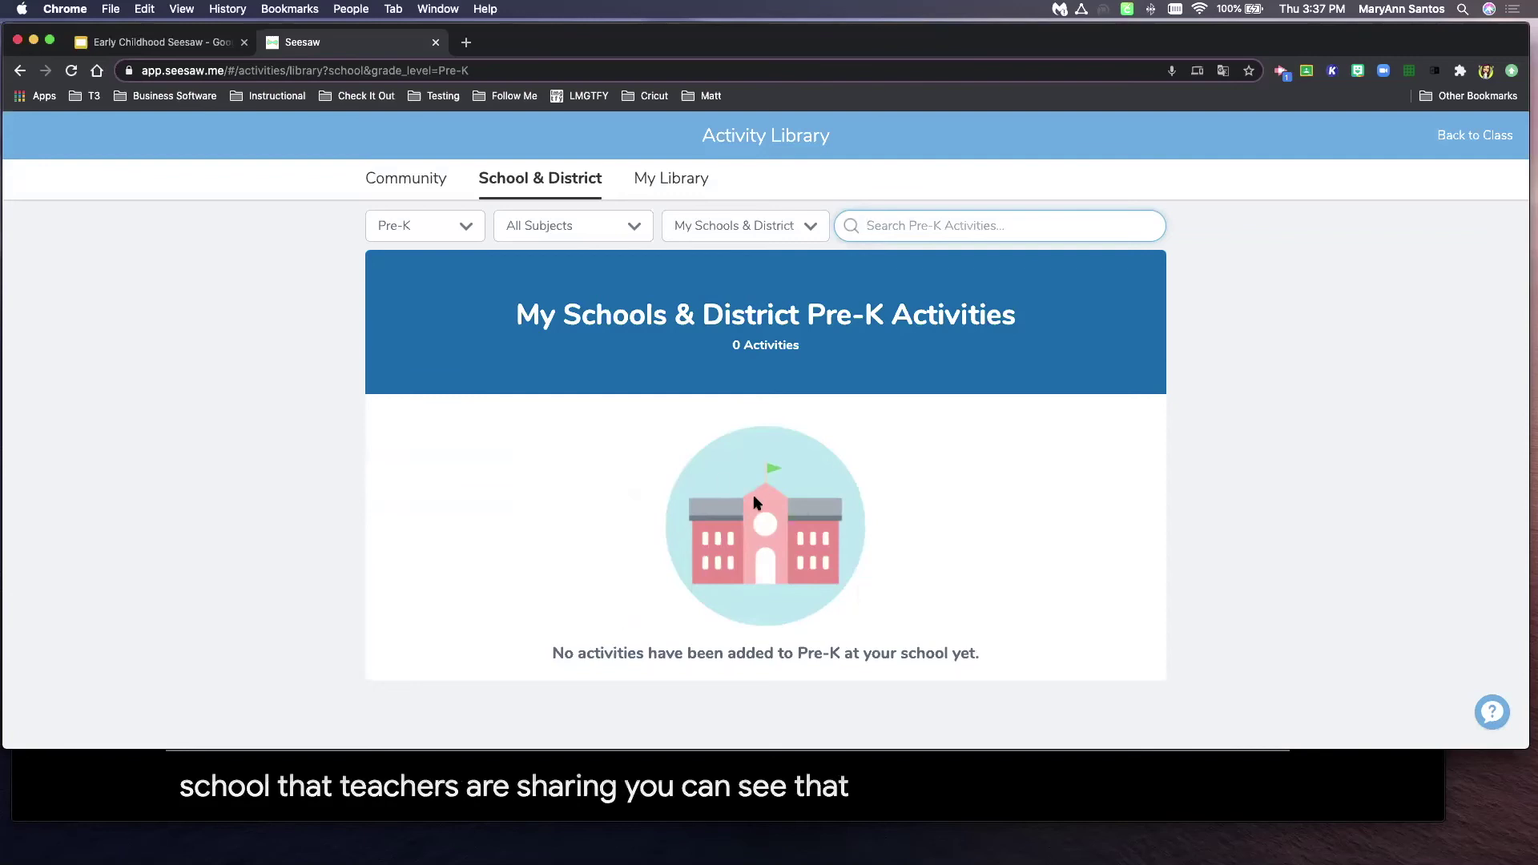
left_click(408, 184)
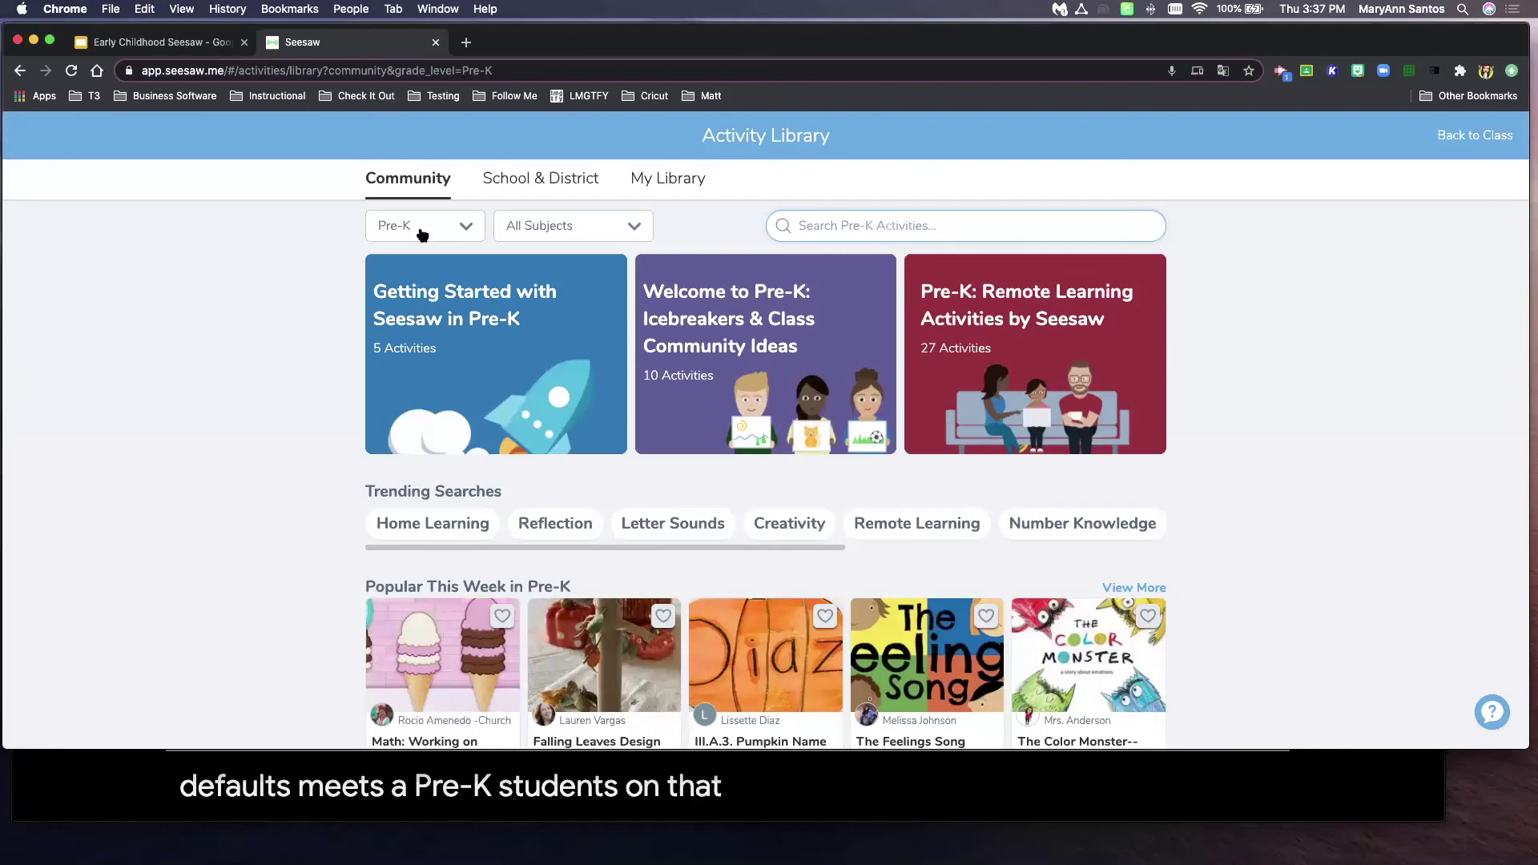
Step: Review the grade-level and subject filter choices for the community activities without changing the filters
left_click(418, 230)
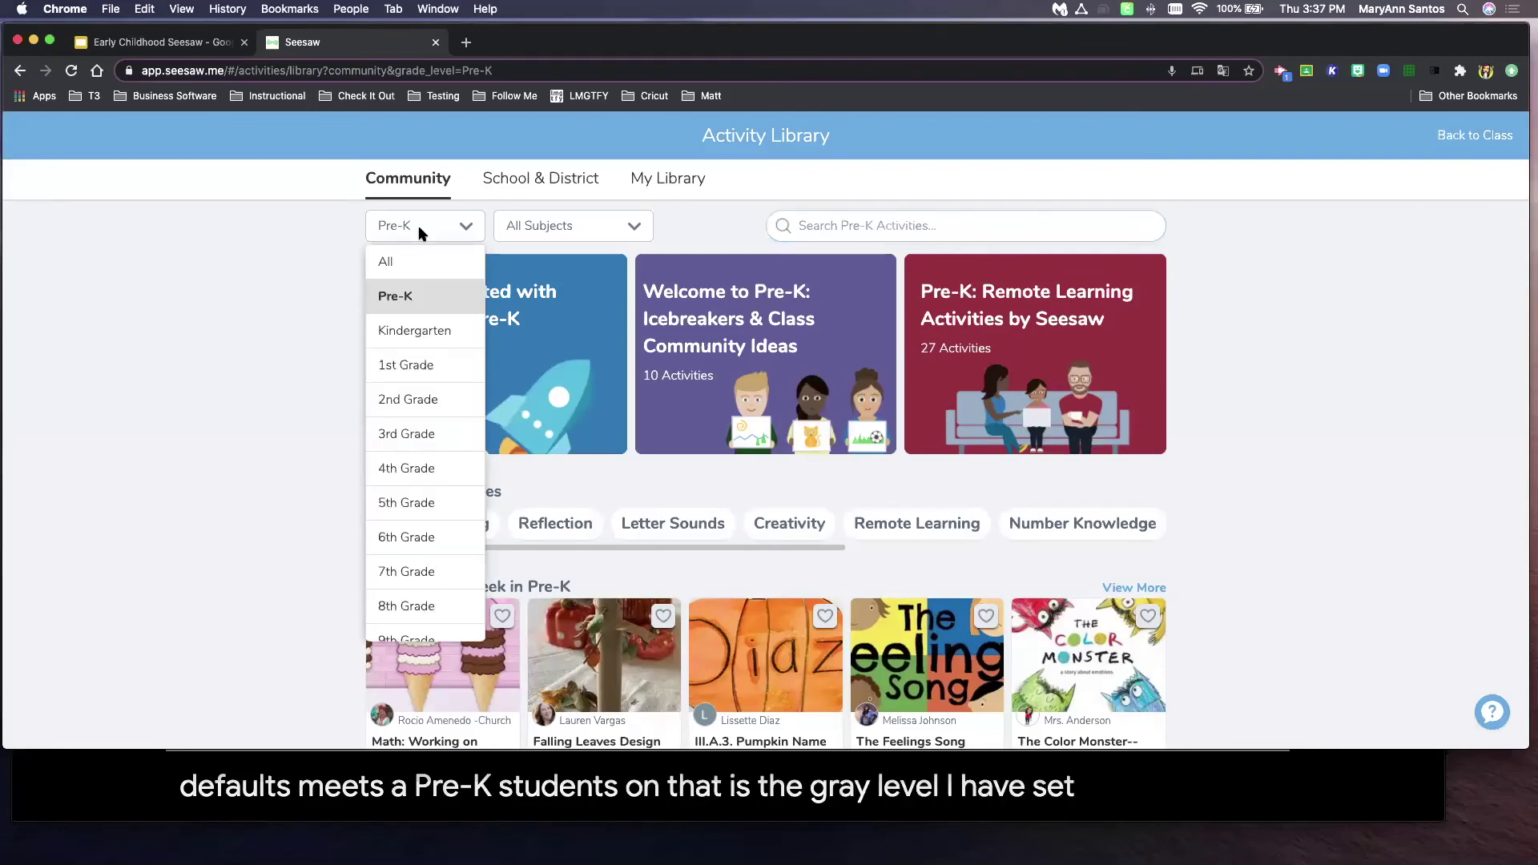
scroll(420, 553, "down", 5)
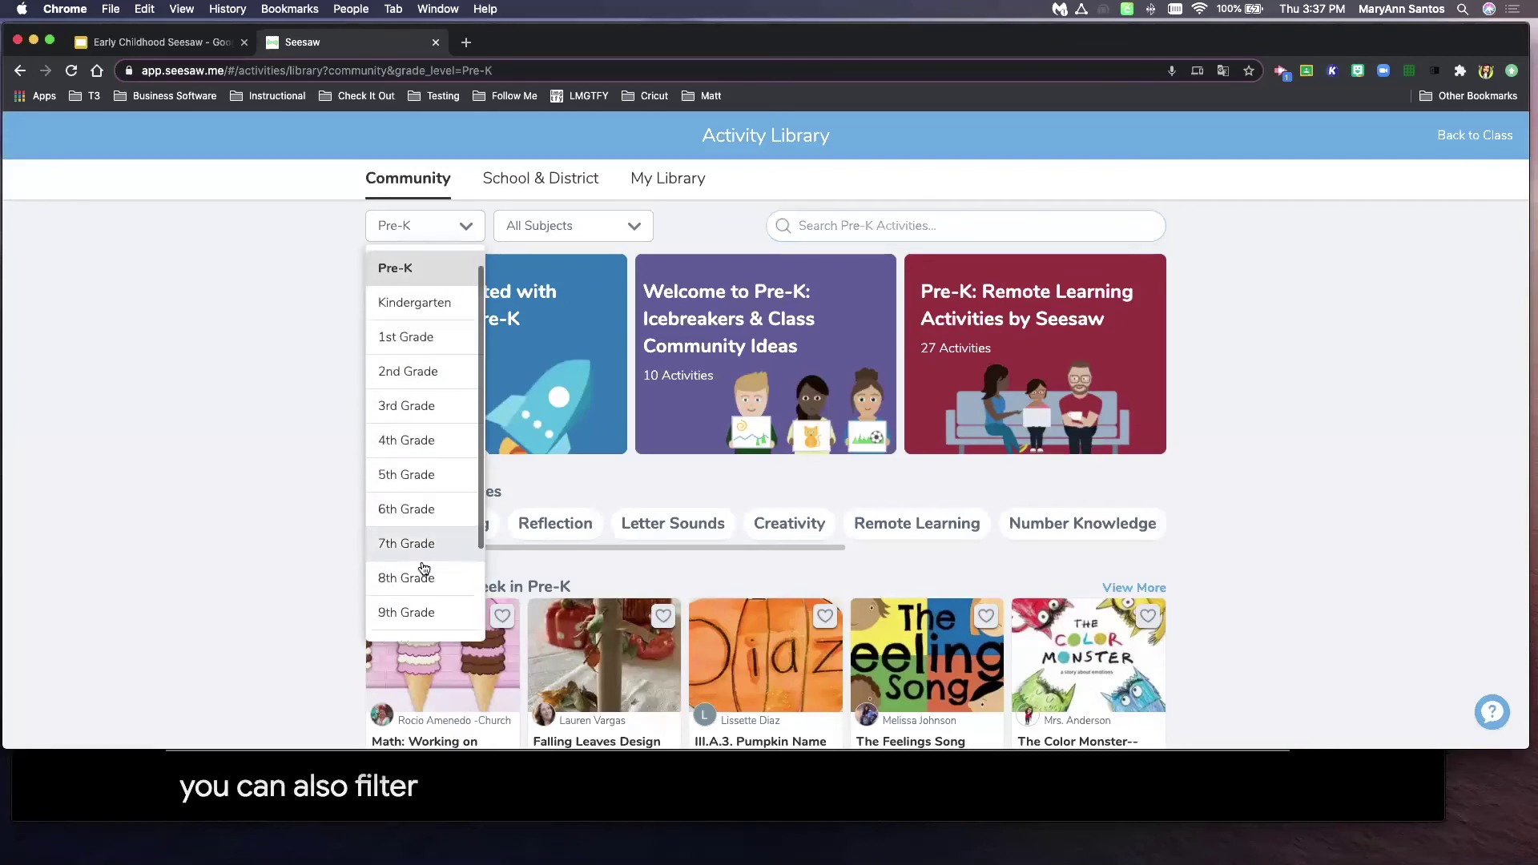
scroll(425, 570, "up", 5)
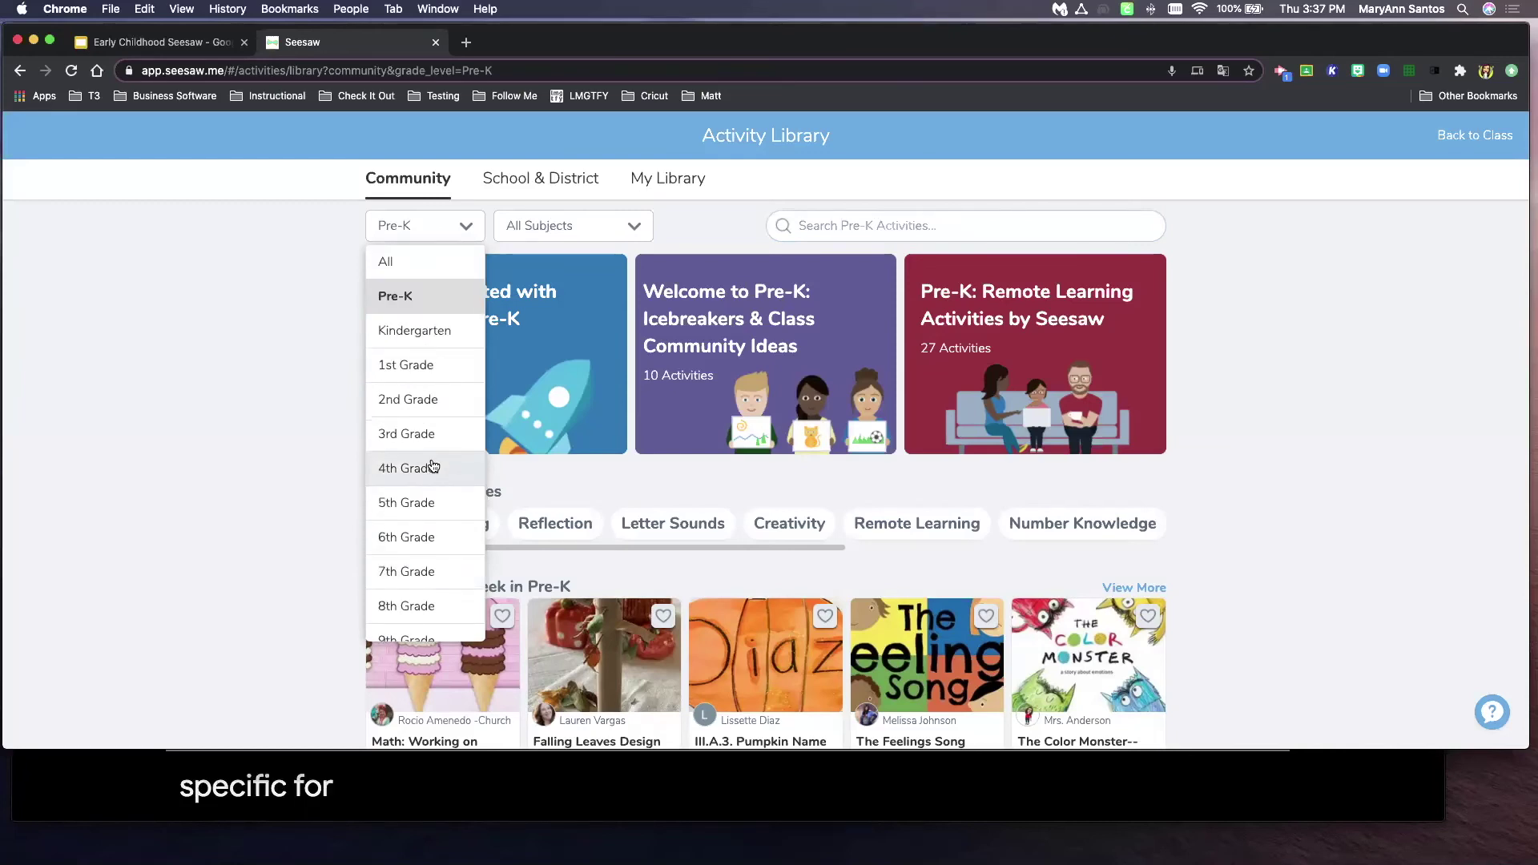
left_click(671, 228)
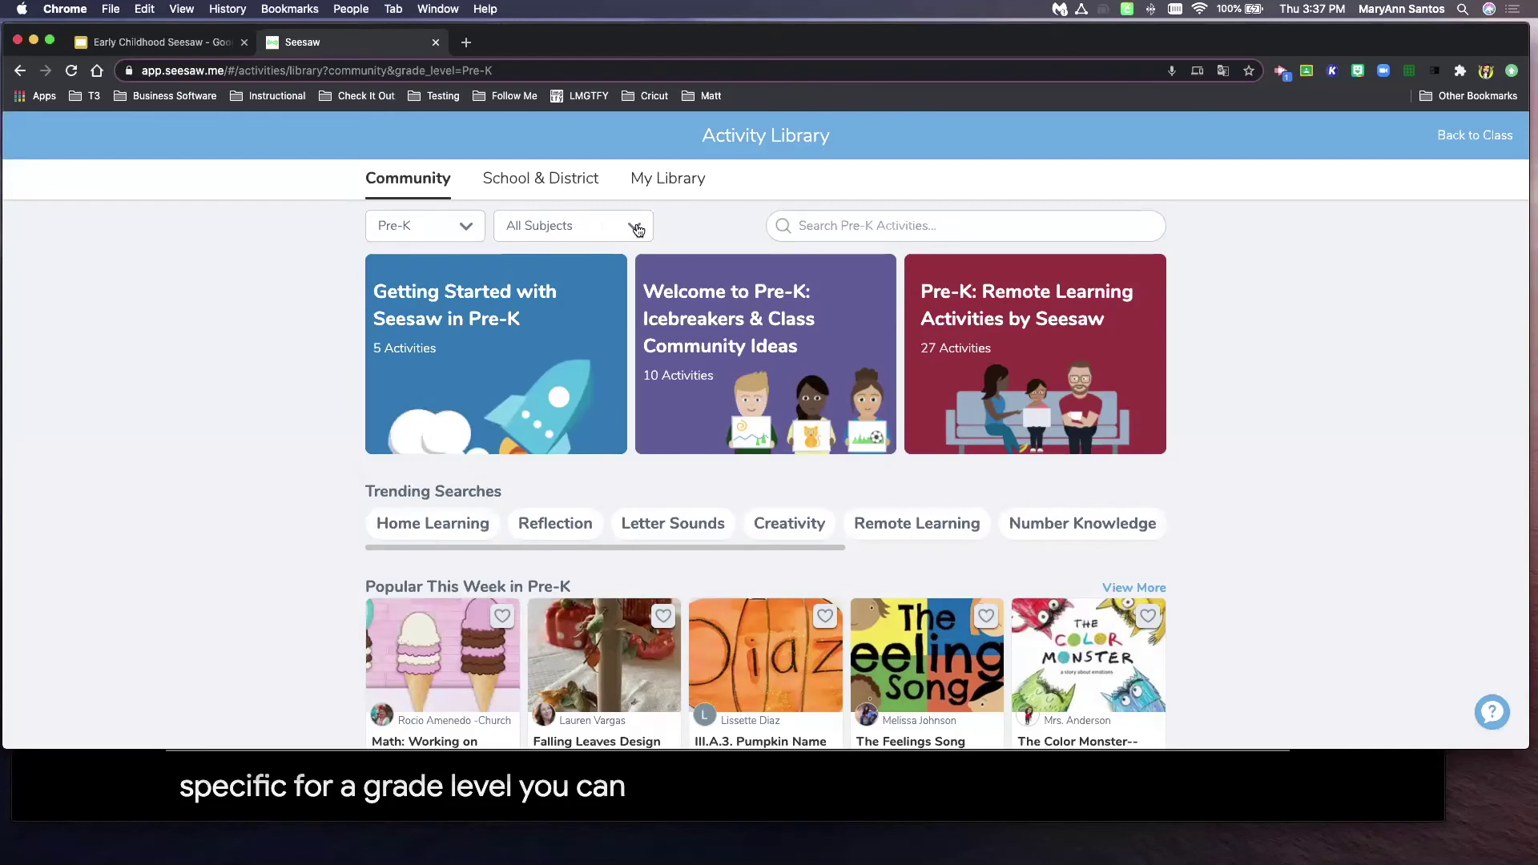
left_click(635, 226)
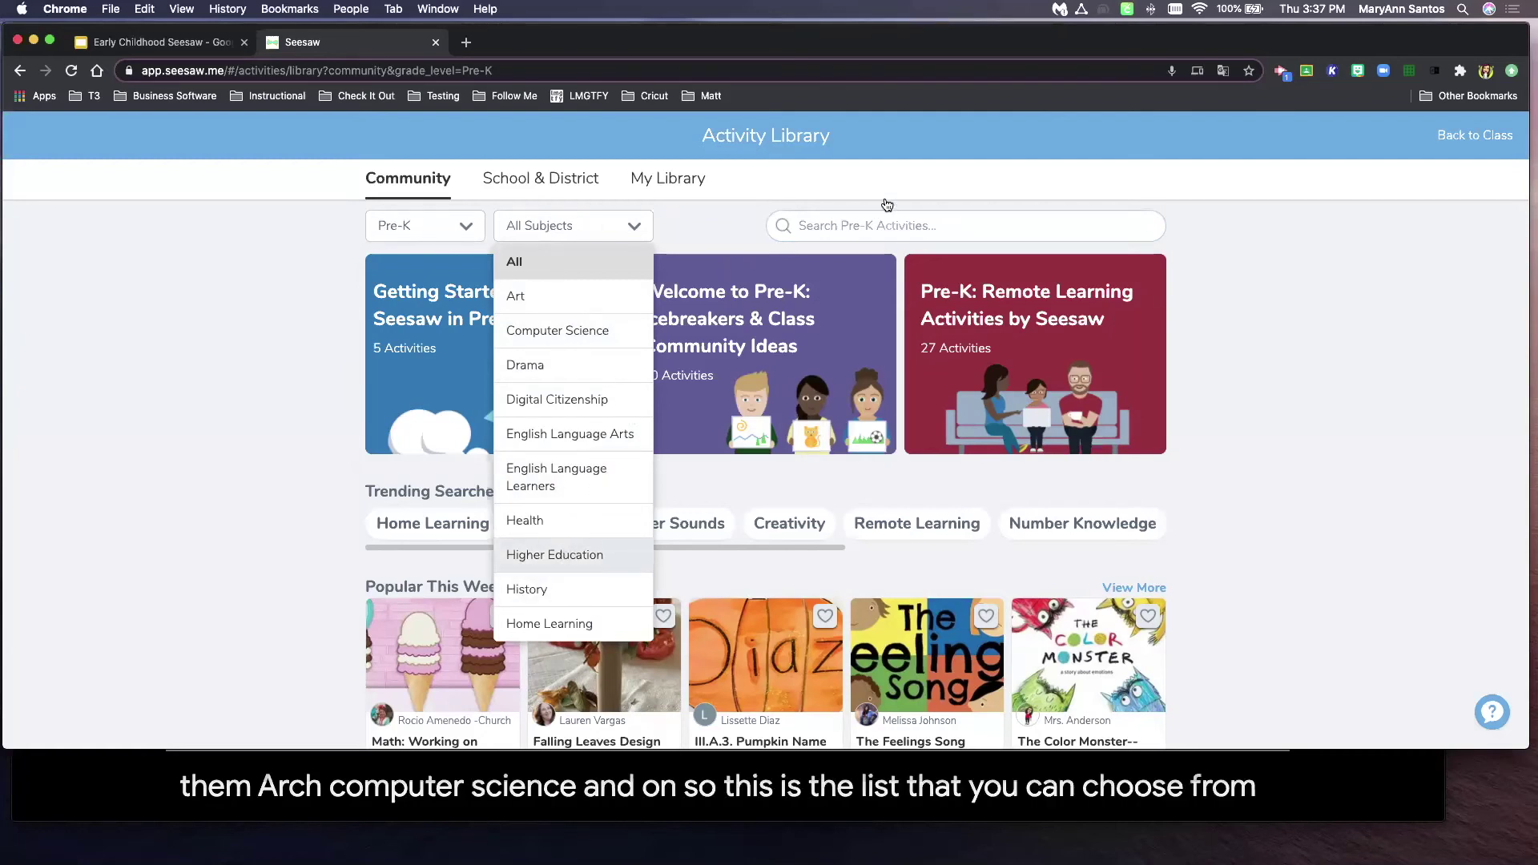
left_click(903, 227)
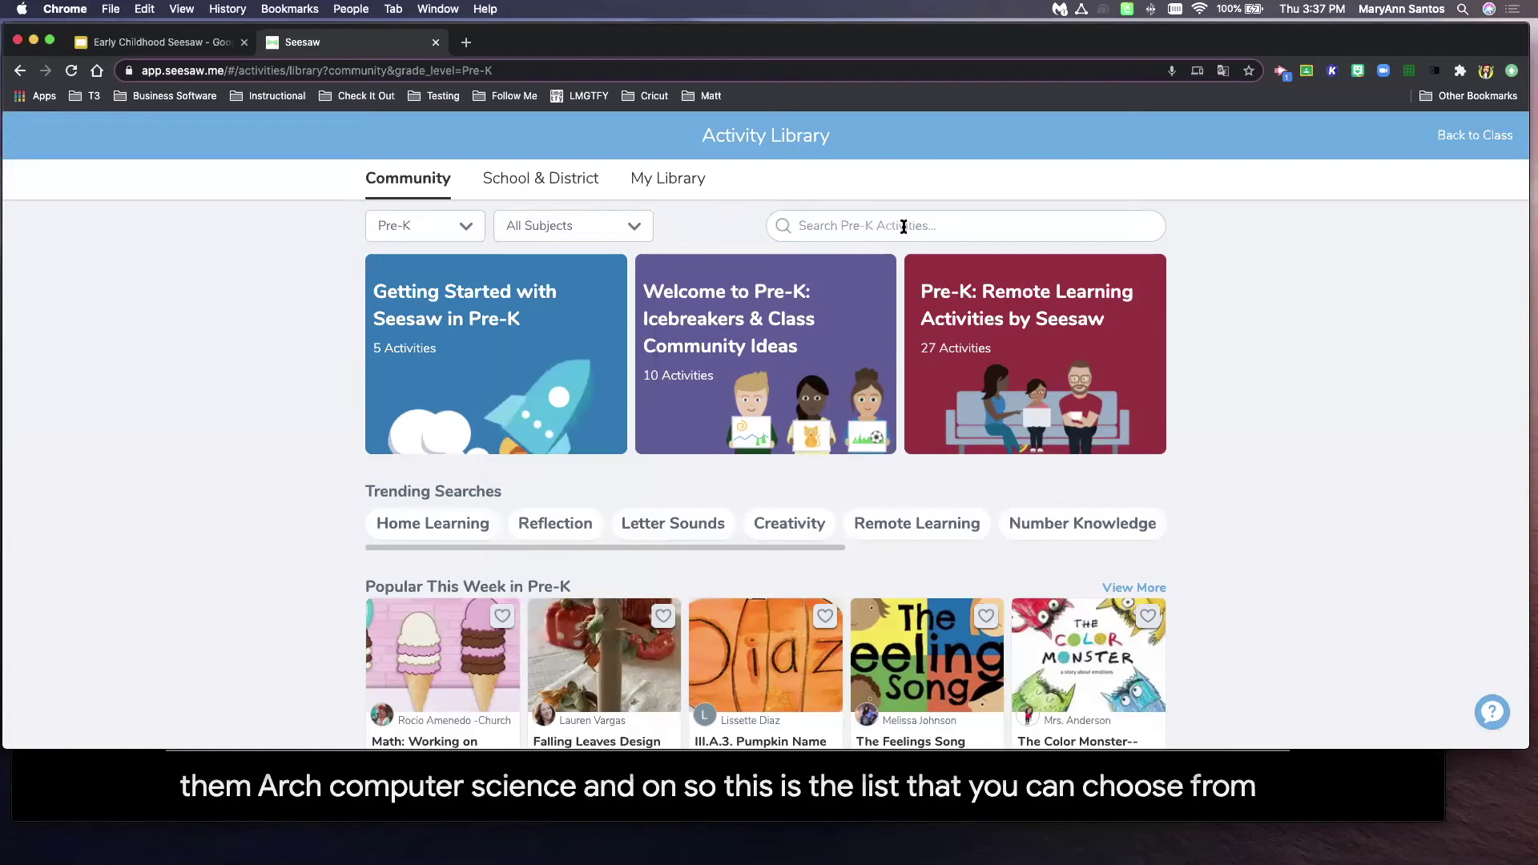
Step: Search the Pre-K community activities for "letter sounds" and look over the matching activities
left_click(955, 220)
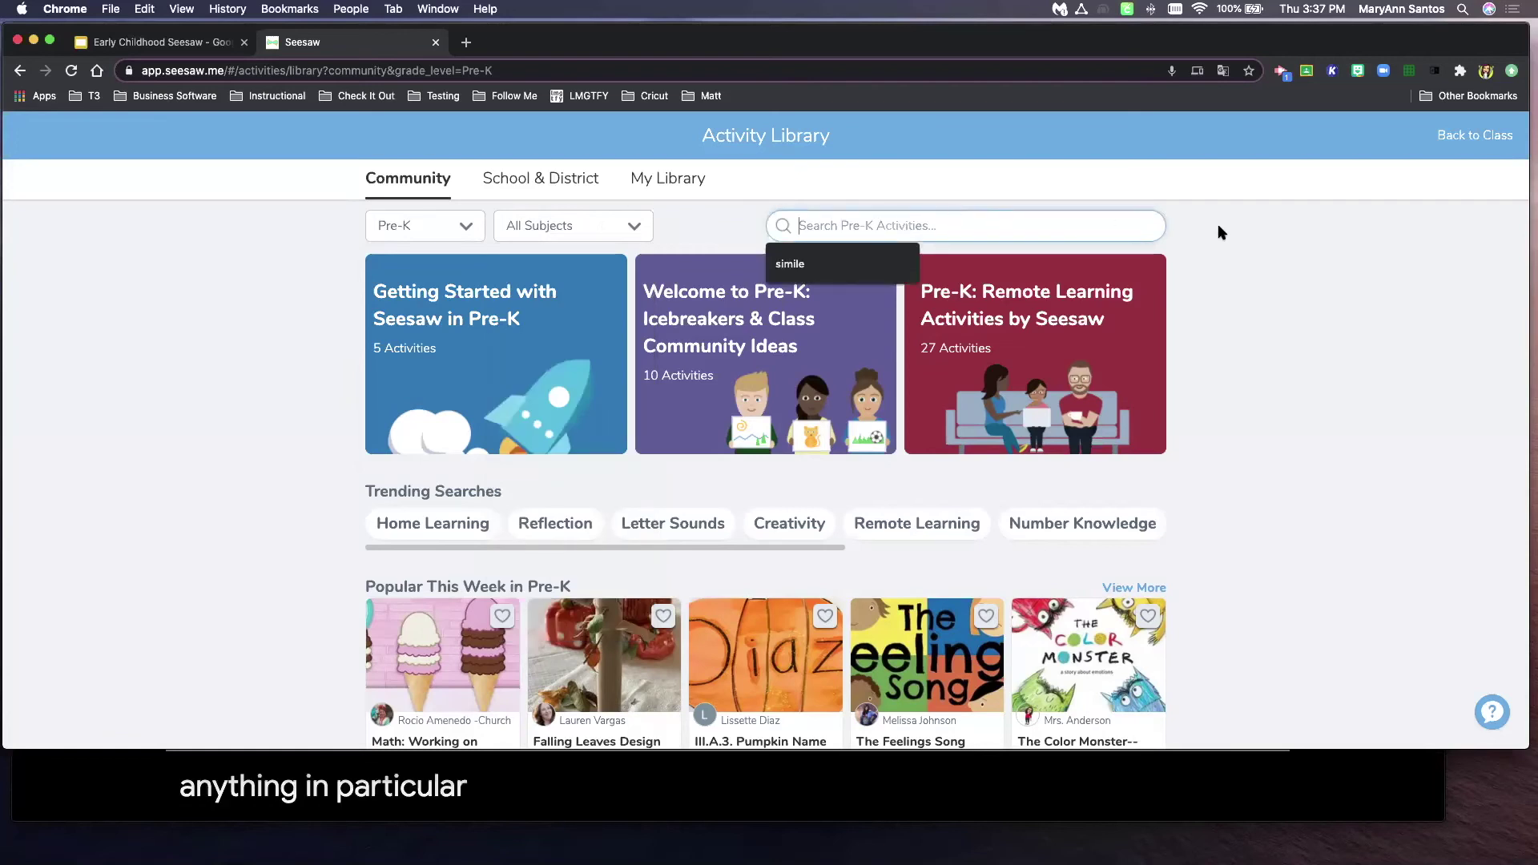
type("letter sounds")
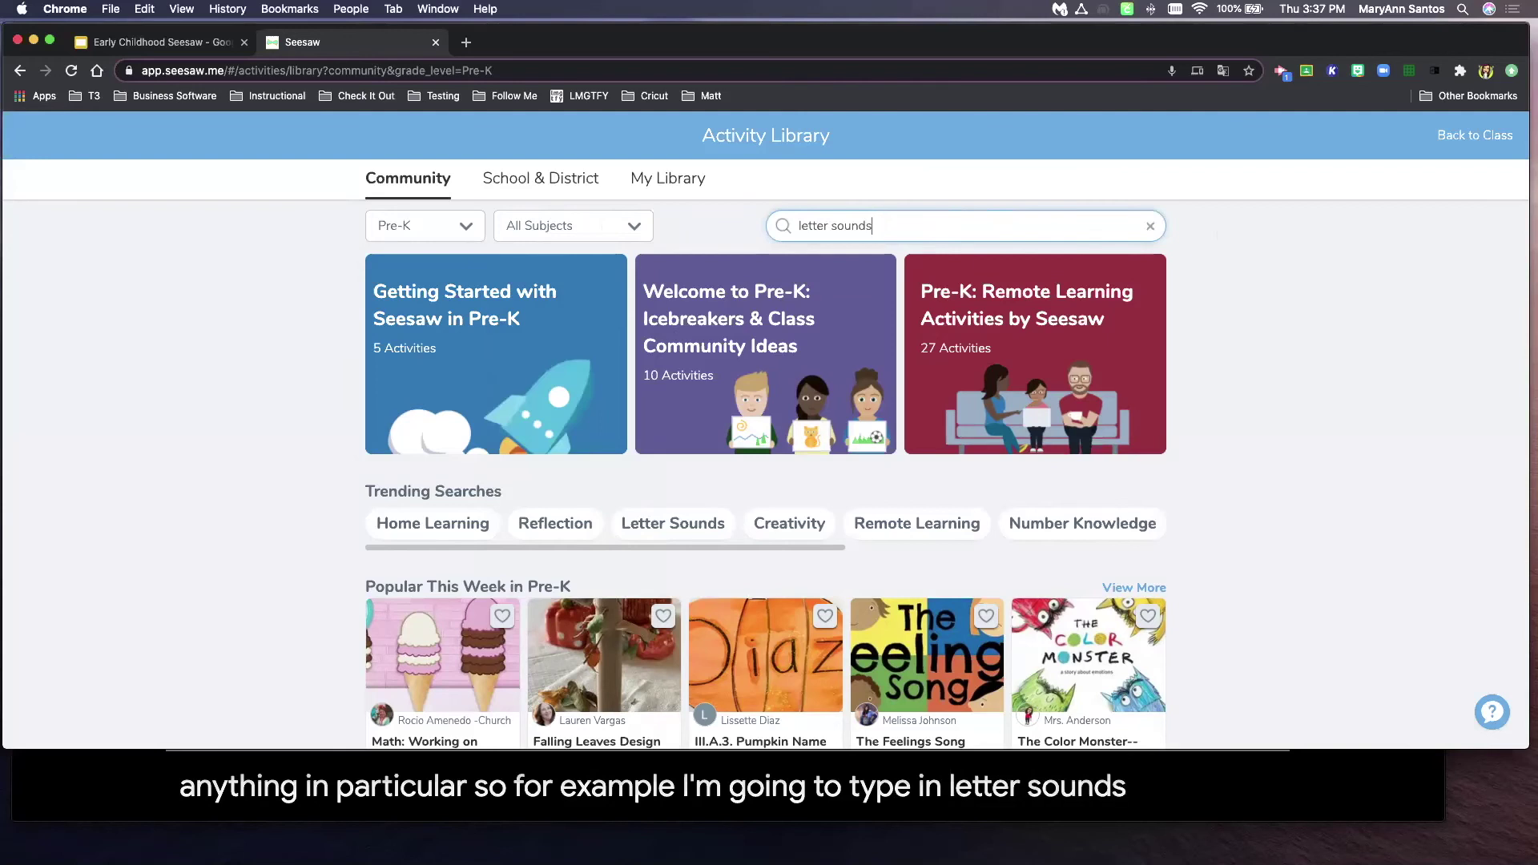
key("Return")
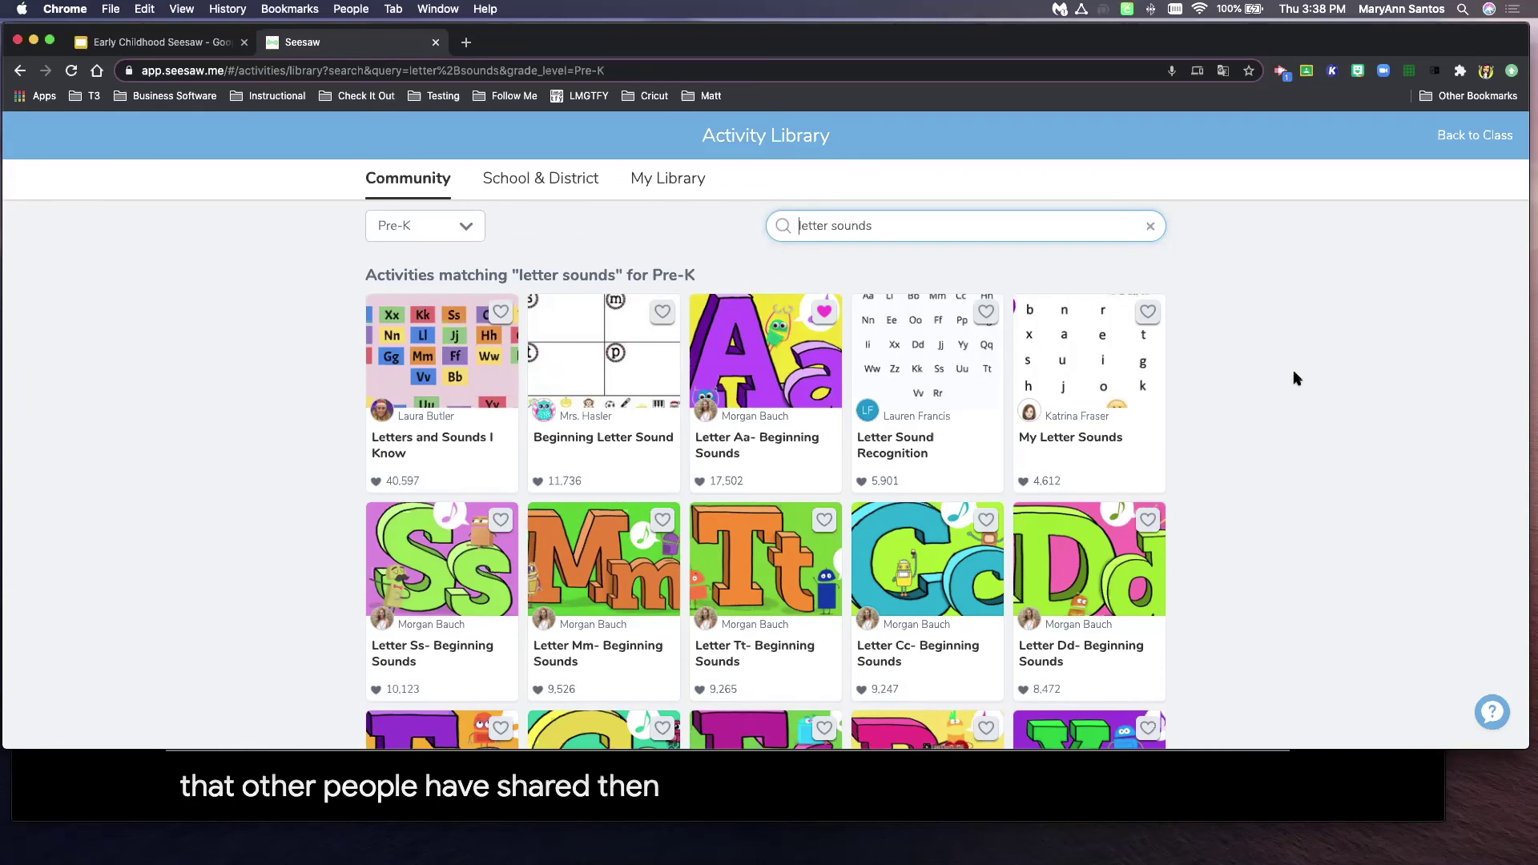
scroll(1162, 361, "down", 1)
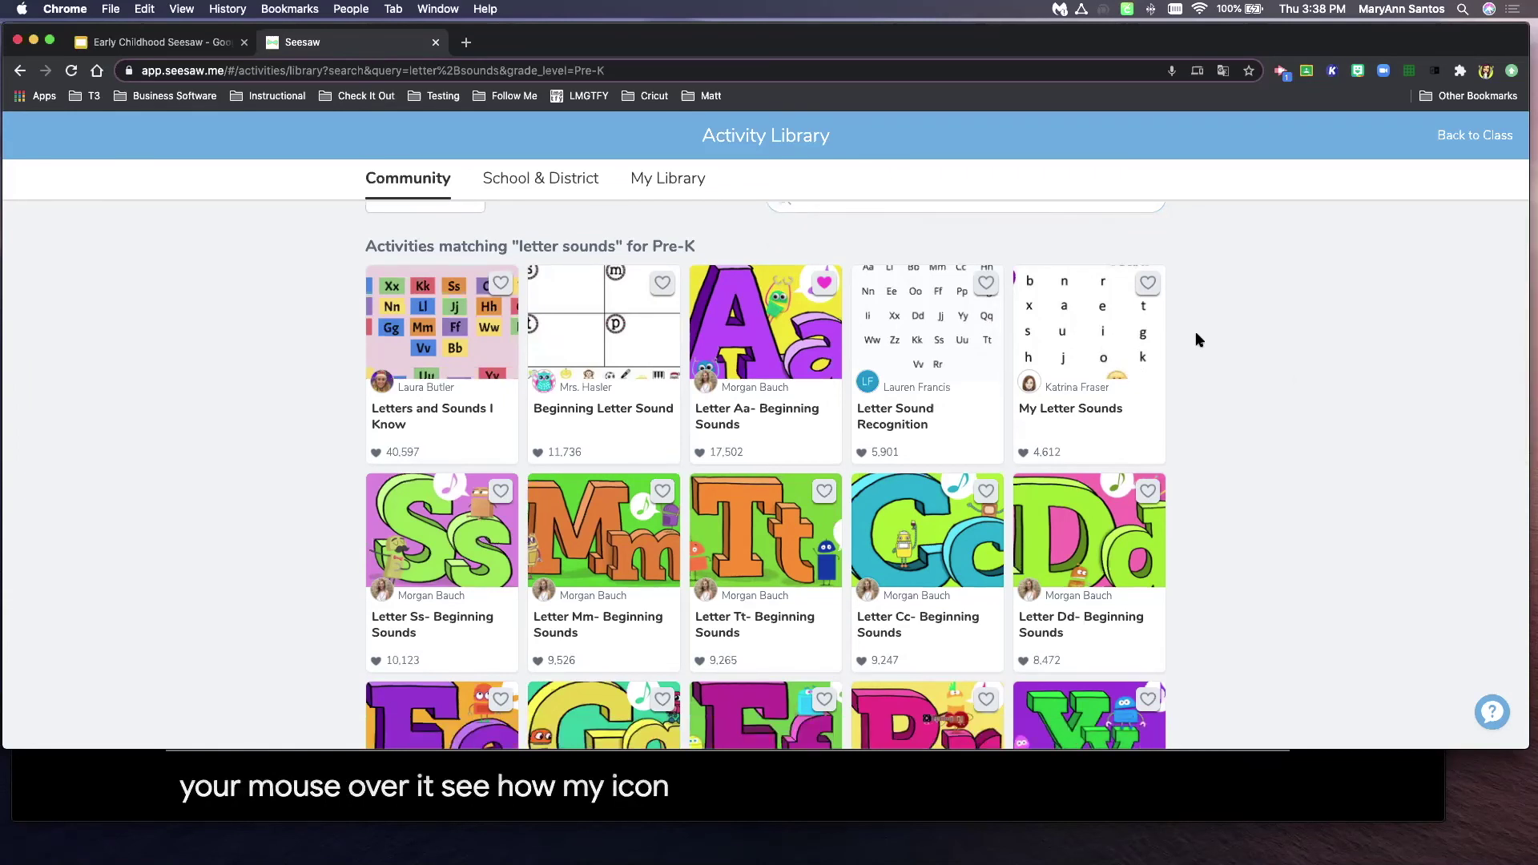
Step: Open the My Letter Sounds activity and highlight its student instructions while reviewing the preview and template
left_click(1079, 333)
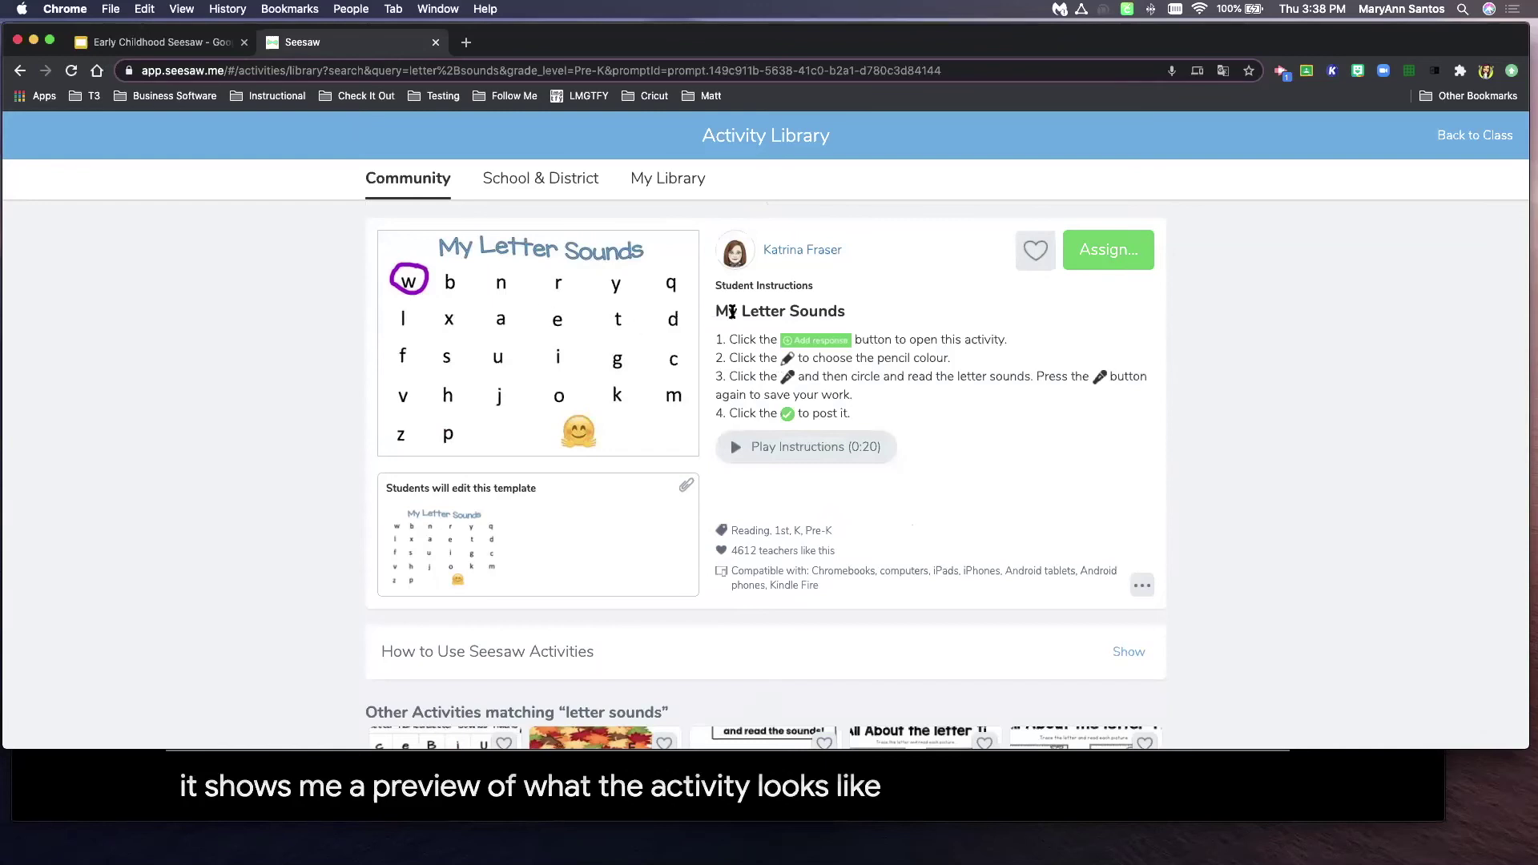
left_click_drag(716, 311, 872, 408)
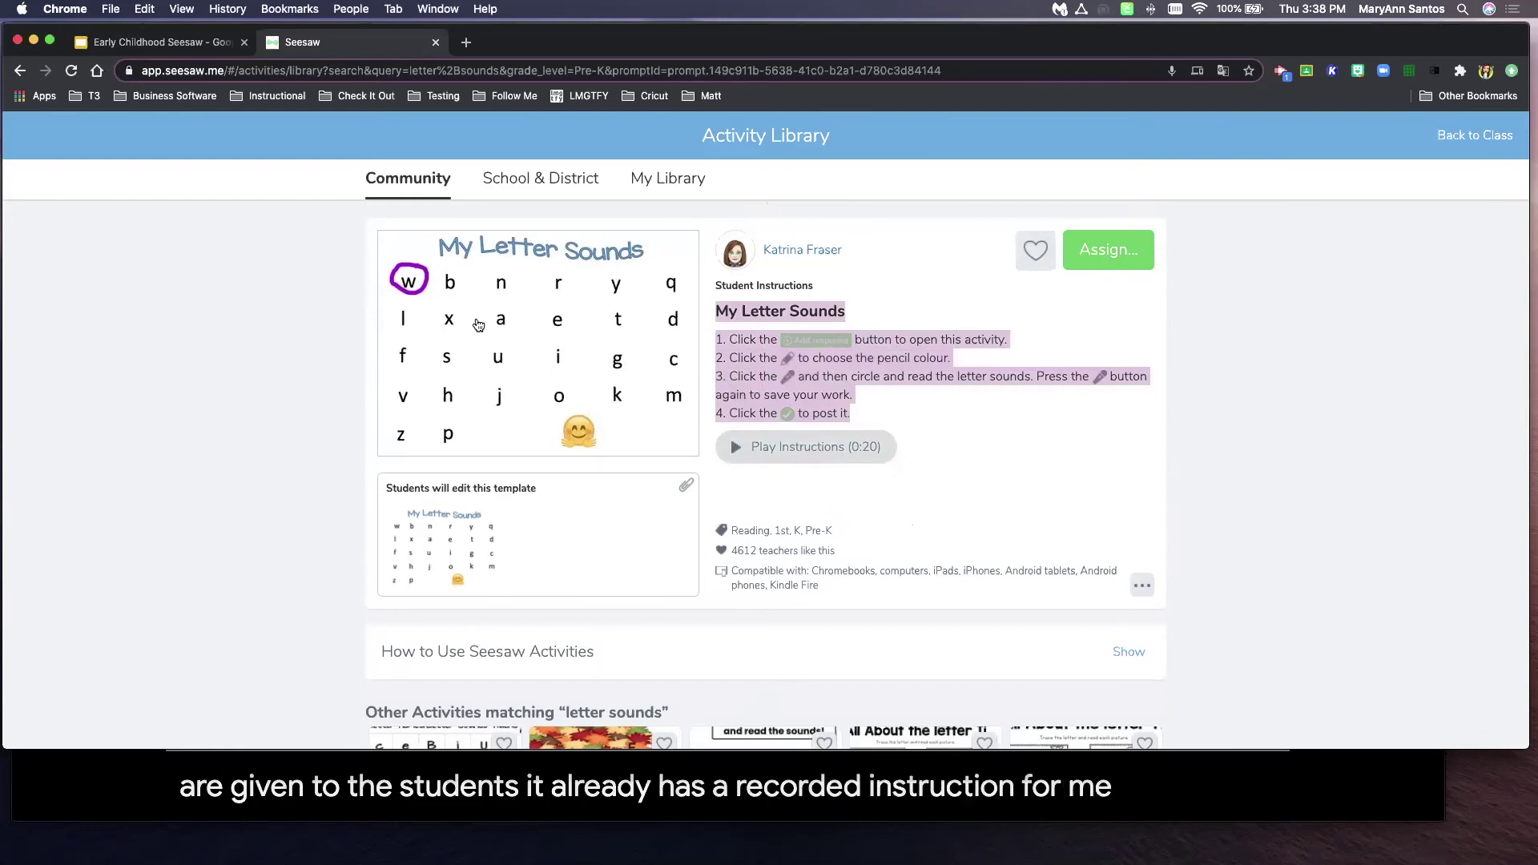
left_click(483, 403)
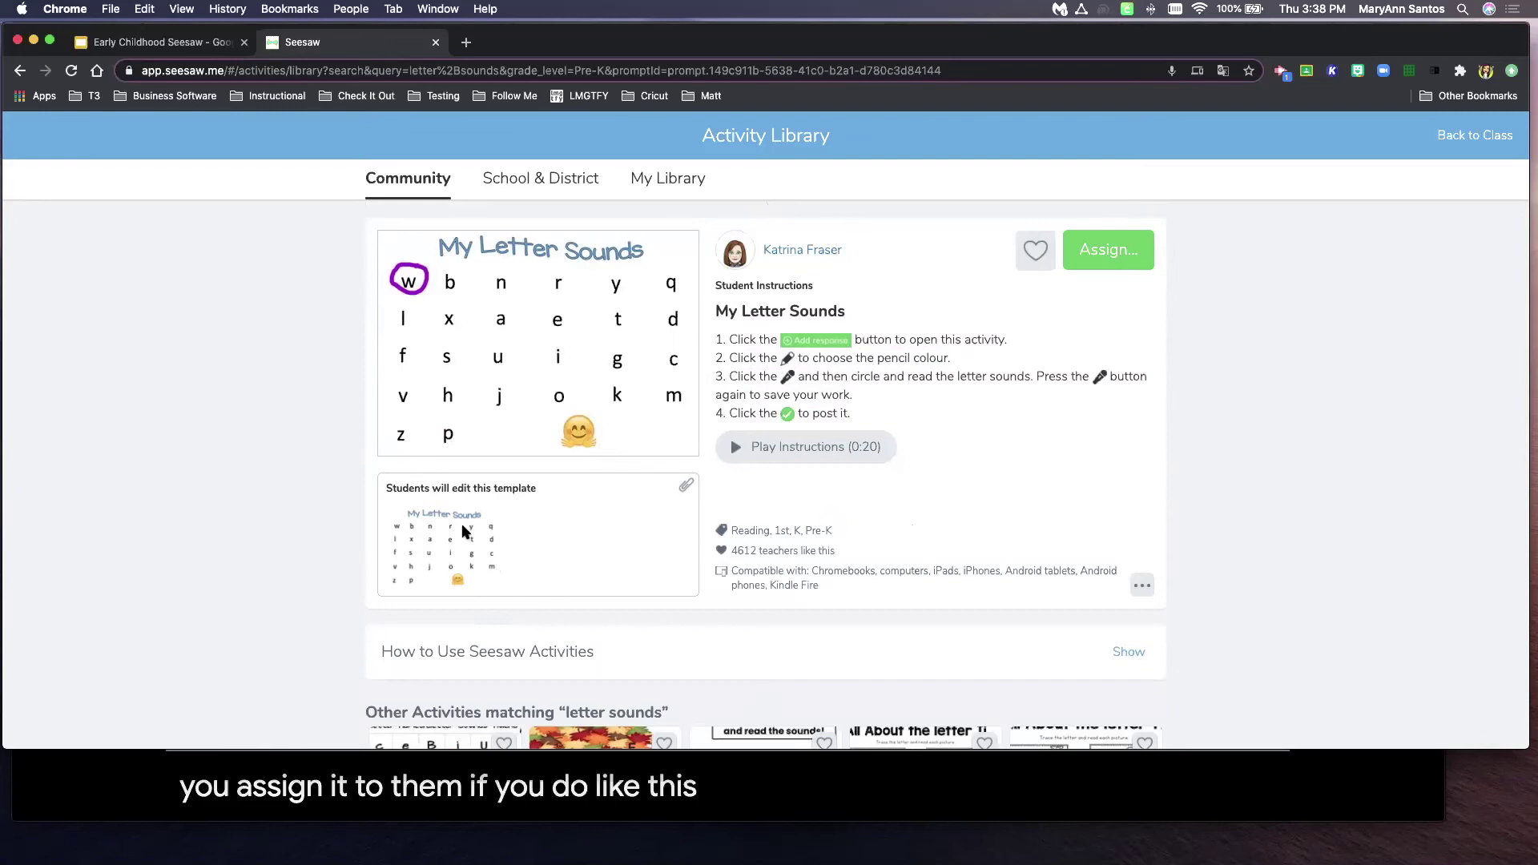
Step: Save the My Letter Sounds activity as a favorite and open My Library
left_click(1033, 253)
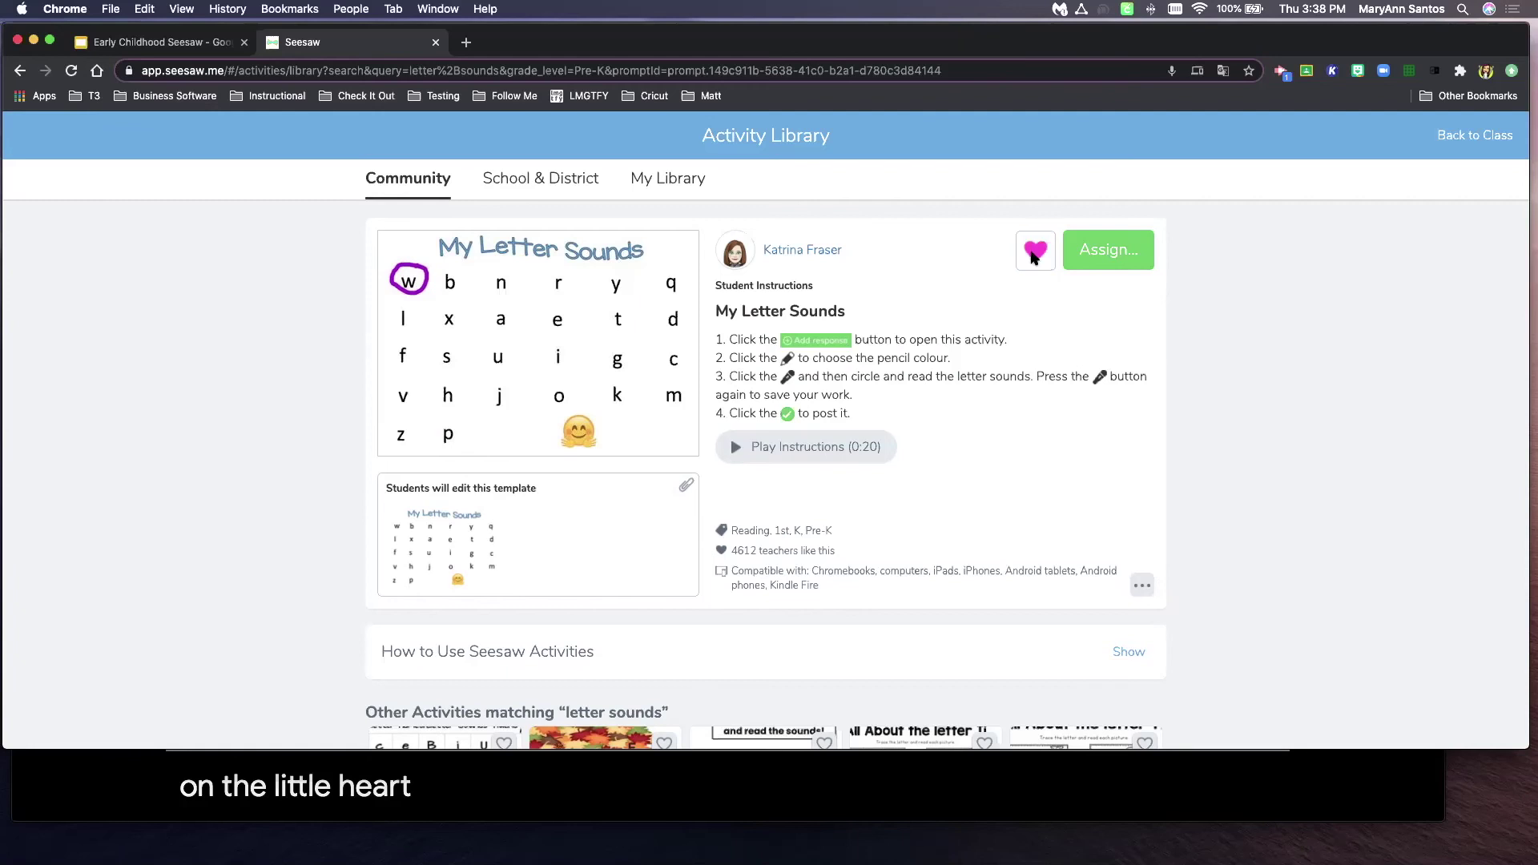
left_click(1034, 256)
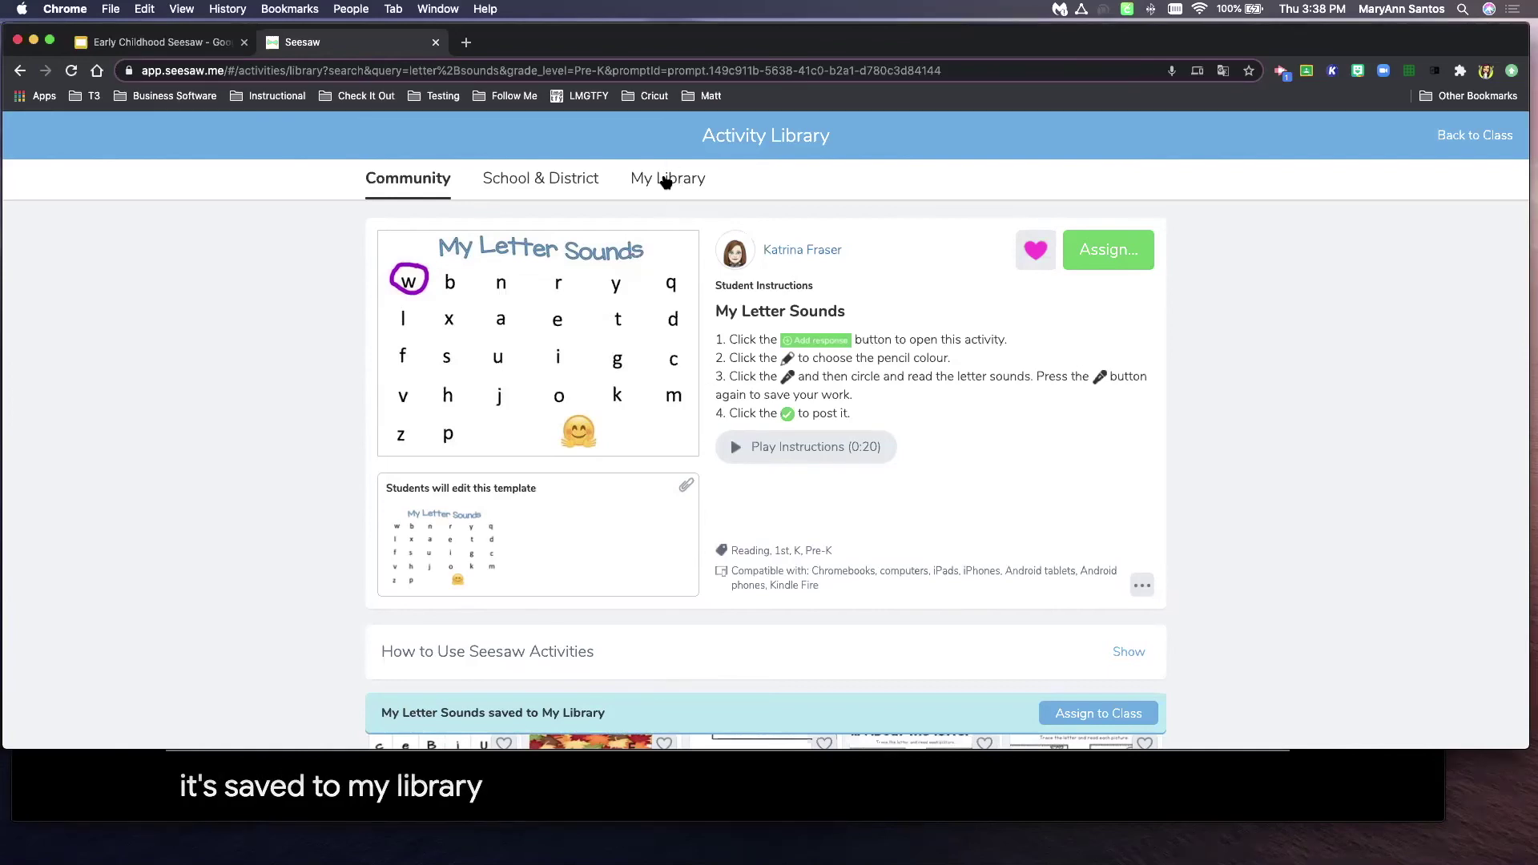
left_click(665, 179)
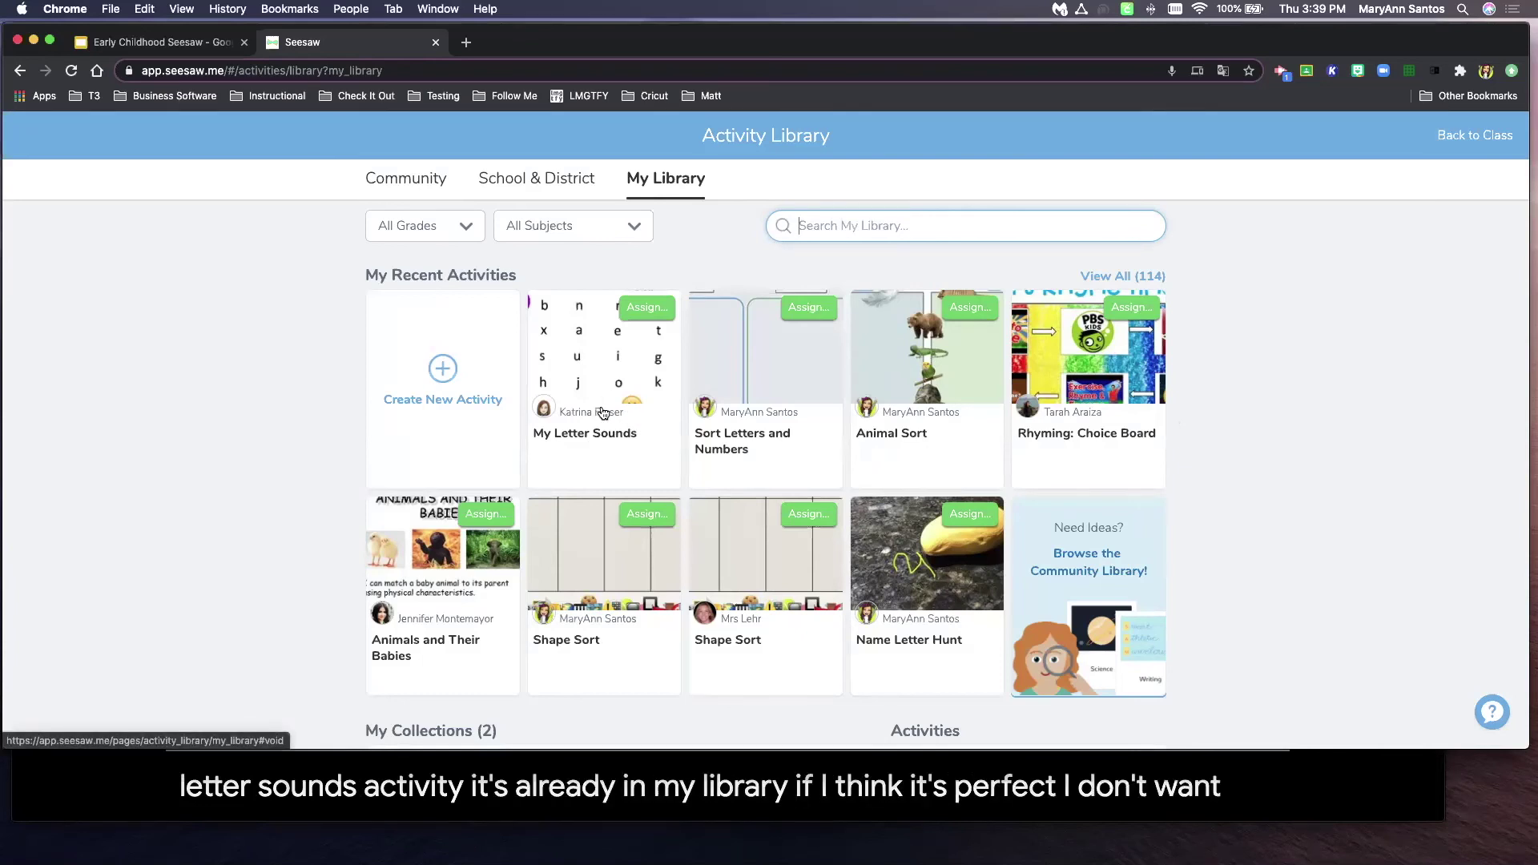
Step: Start assigning My Letter Sounds from My Library, review the class list, and select the ECC Advanced 924 class
left_click(640, 312)
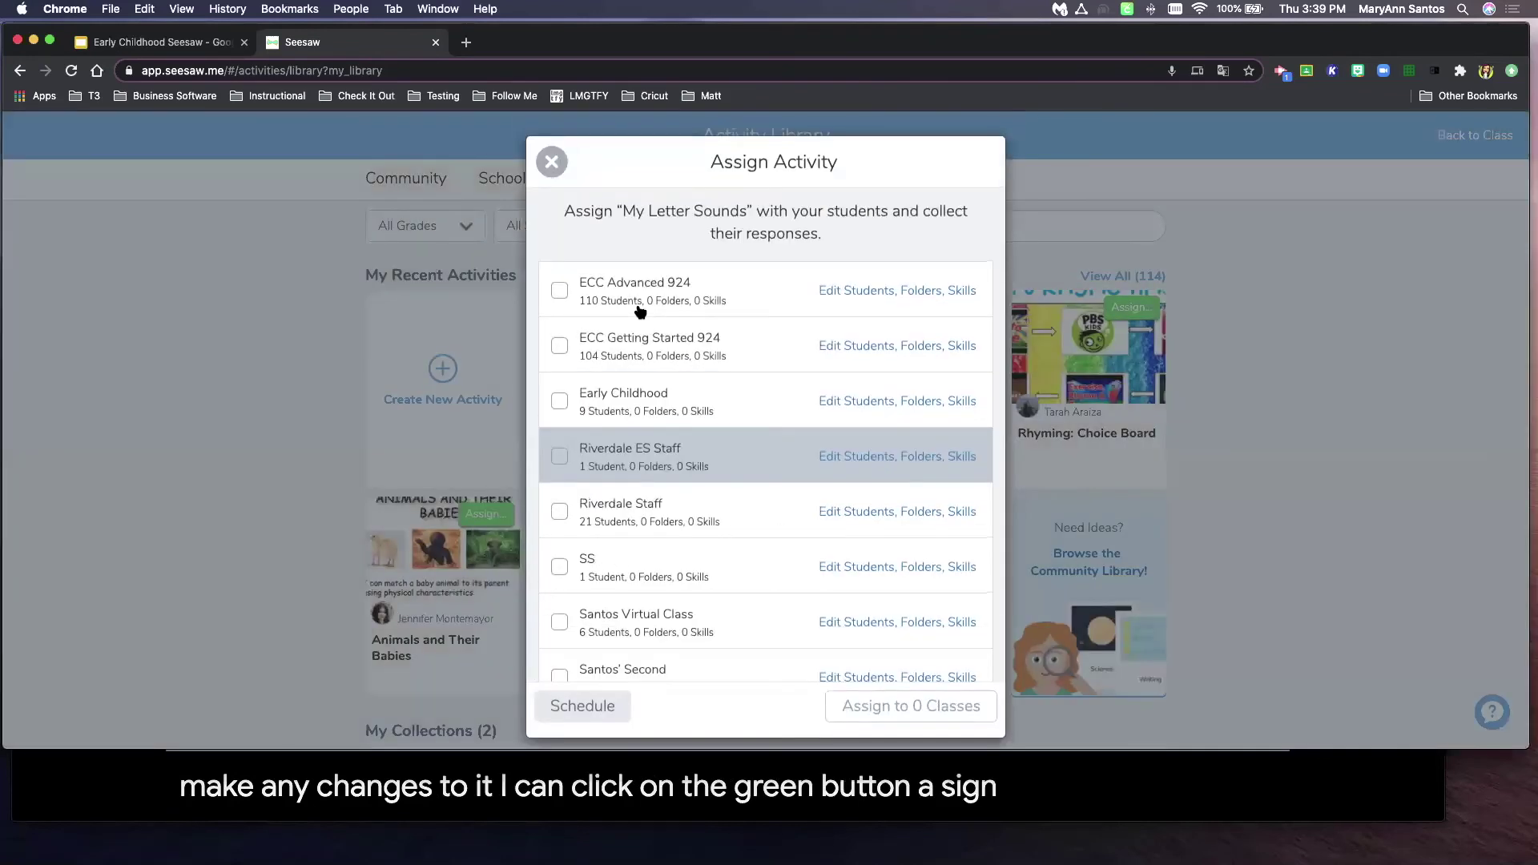
scroll(771, 364, "down", 1)
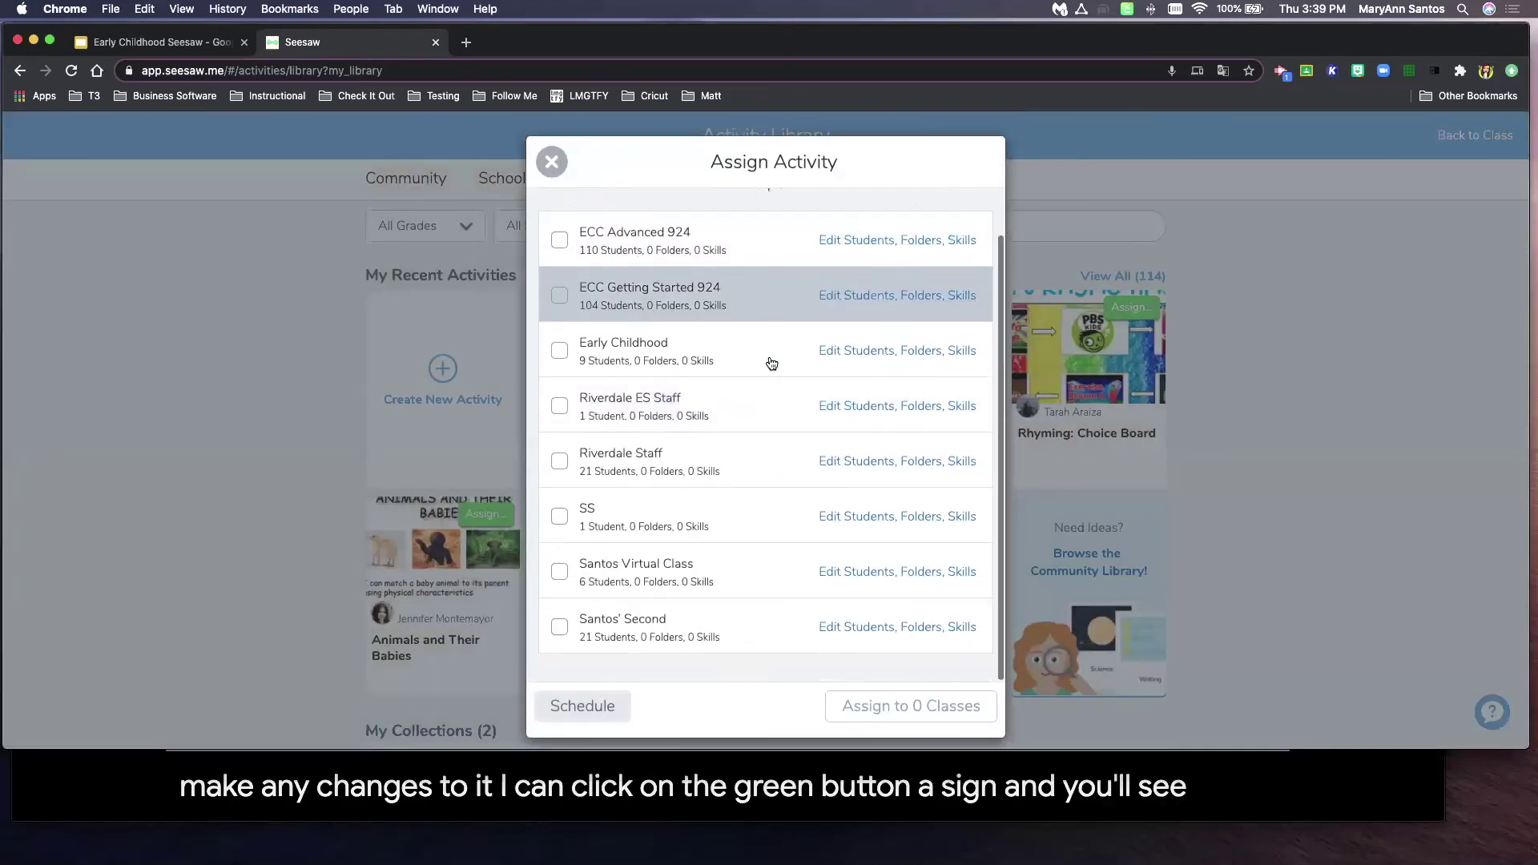
scroll(771, 364, "up", 1)
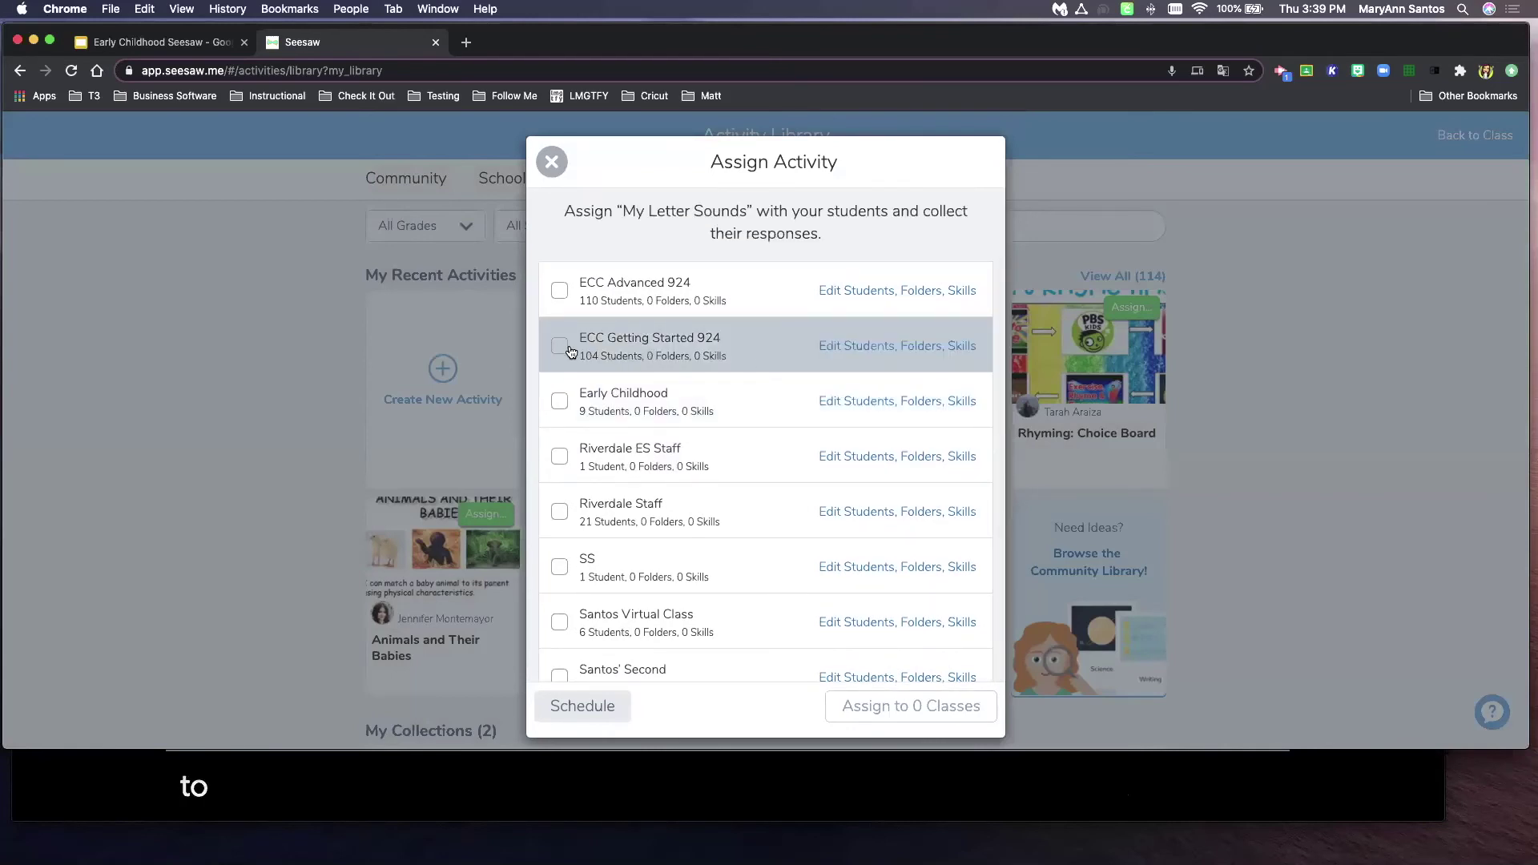
left_click(559, 291)
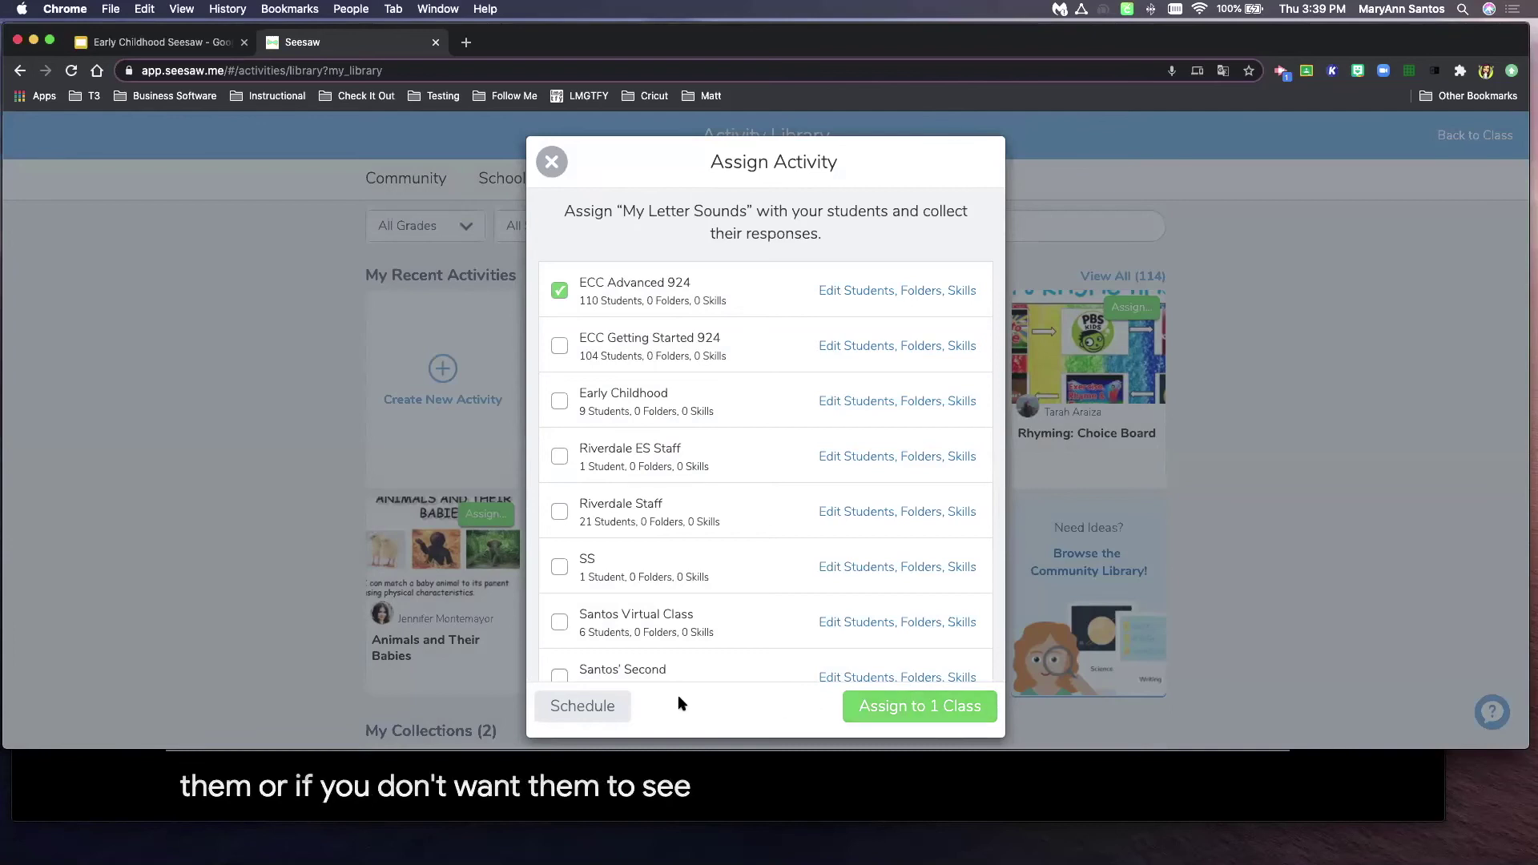
Step: Try scheduling the assignment for Sep 26, and confirm it as Assign Immediately instead
left_click(588, 713)
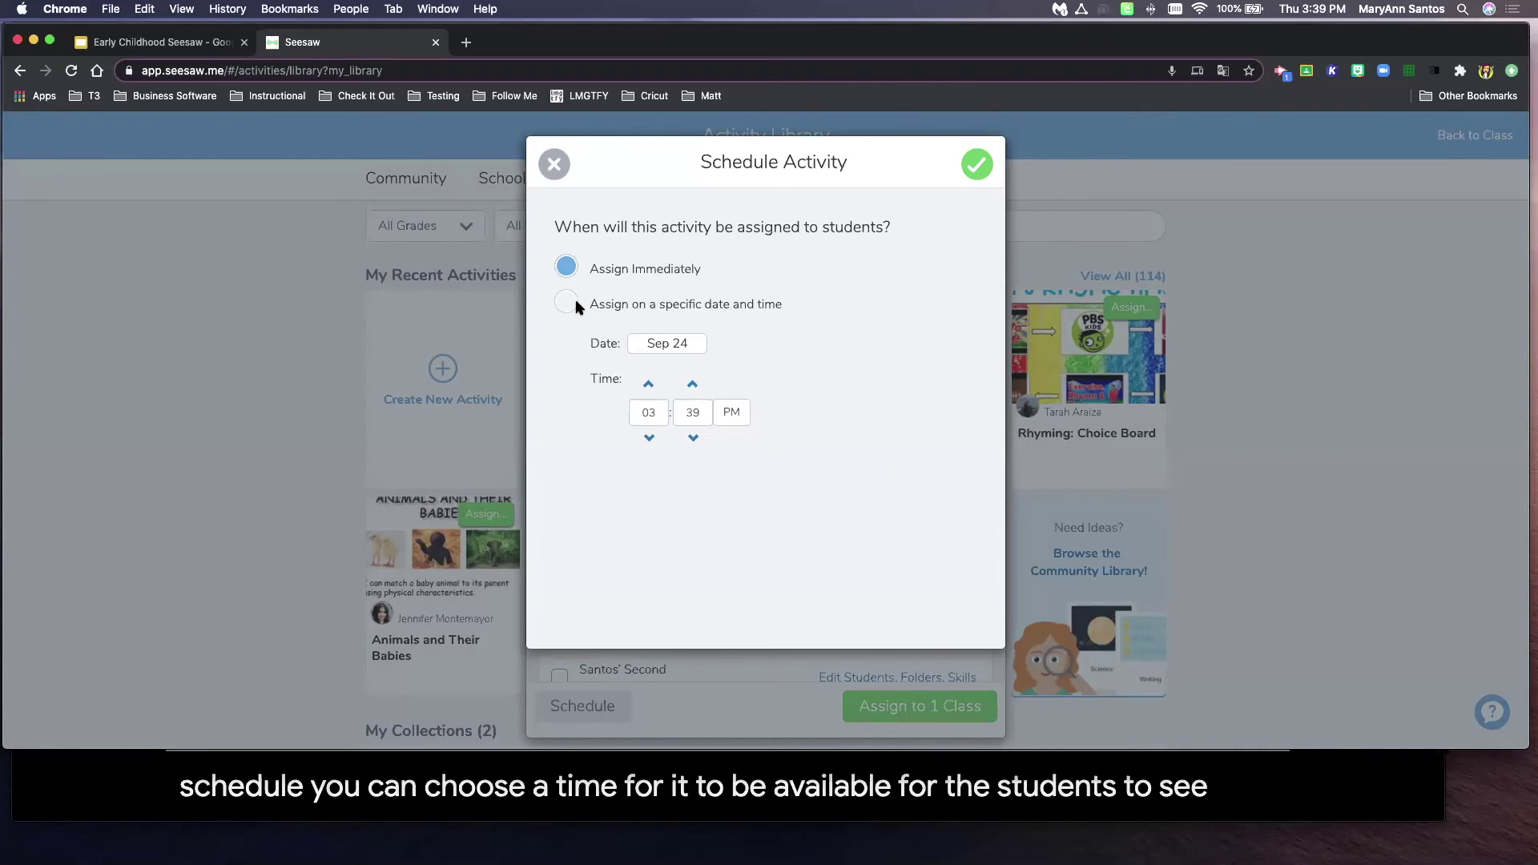
left_click(663, 349)
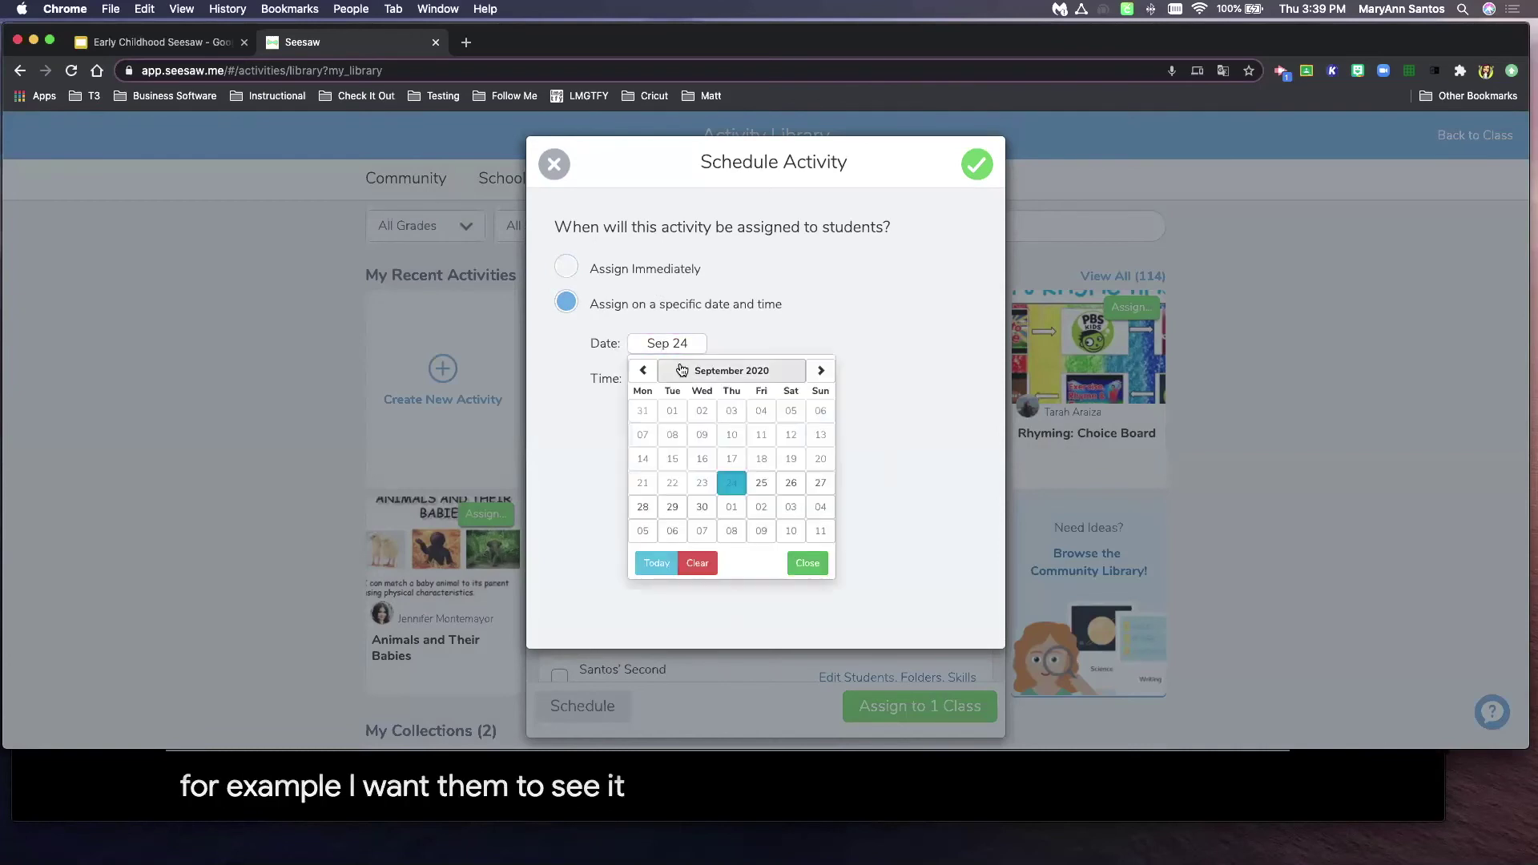
left_click(789, 482)
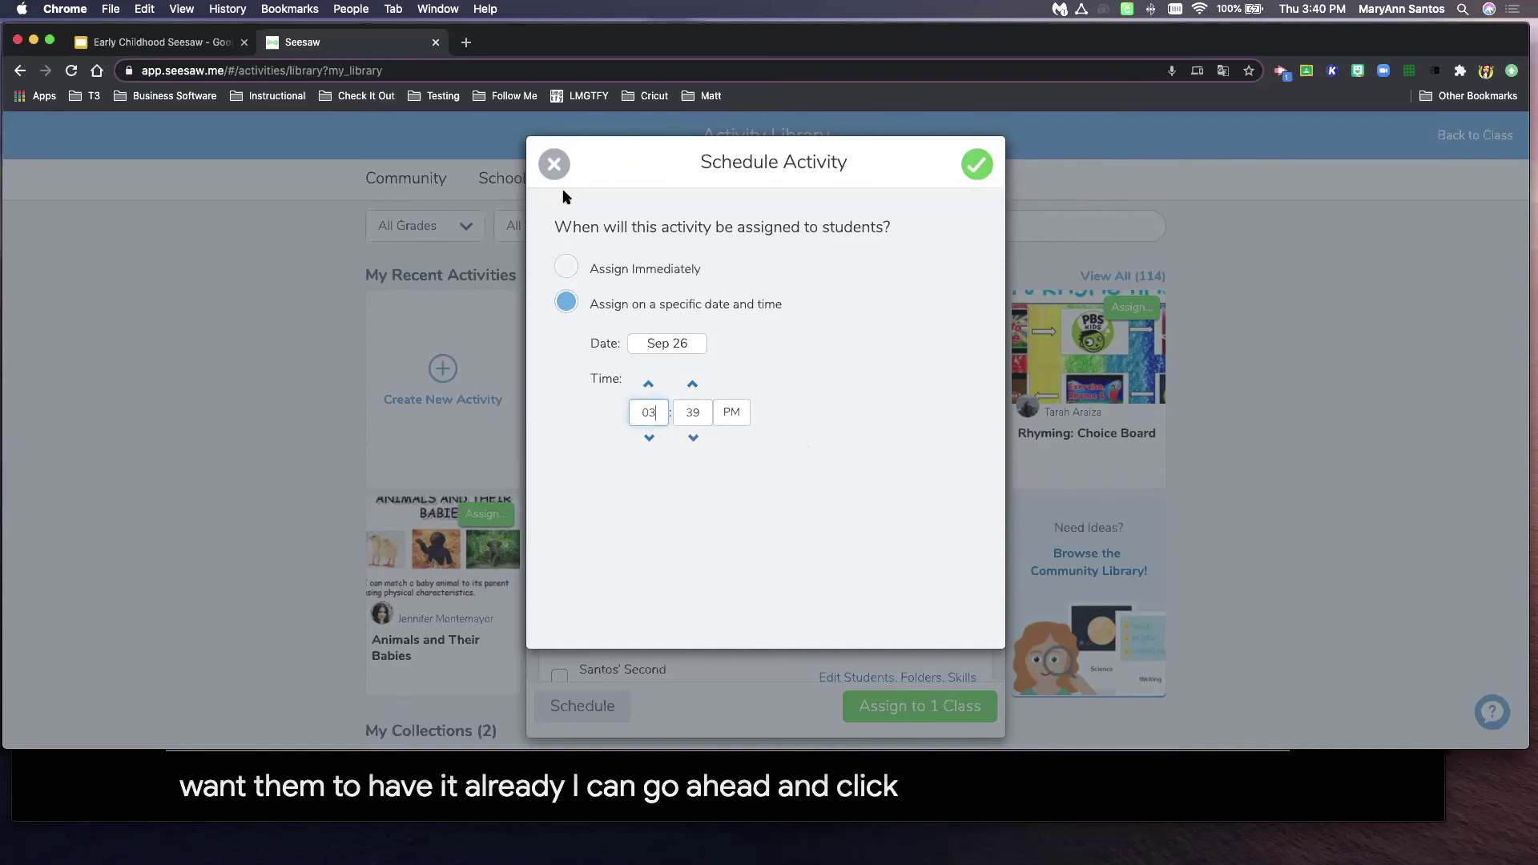
left_click(558, 261)
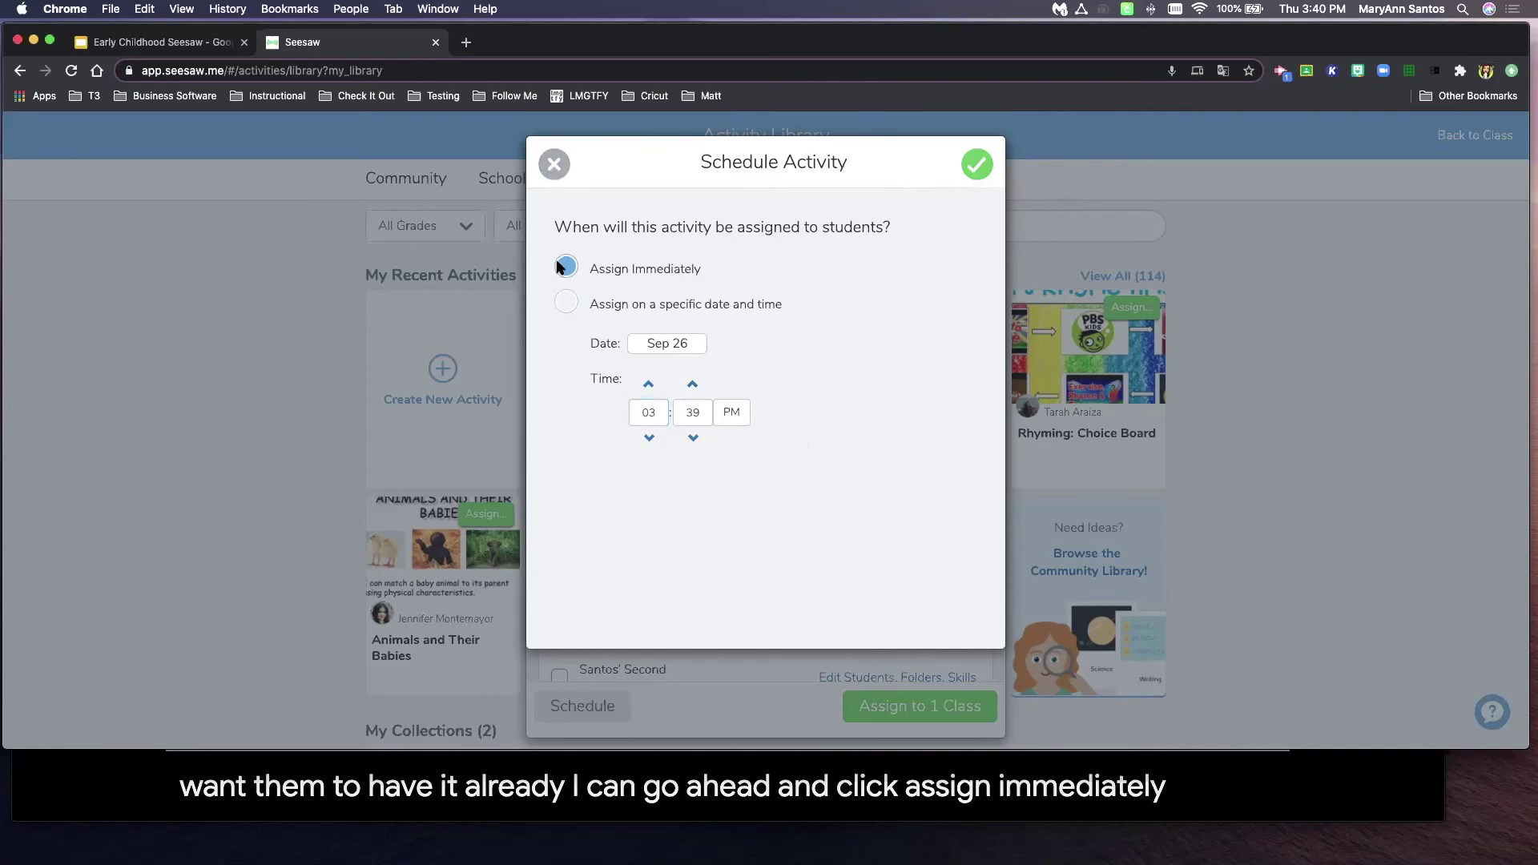
left_click(977, 165)
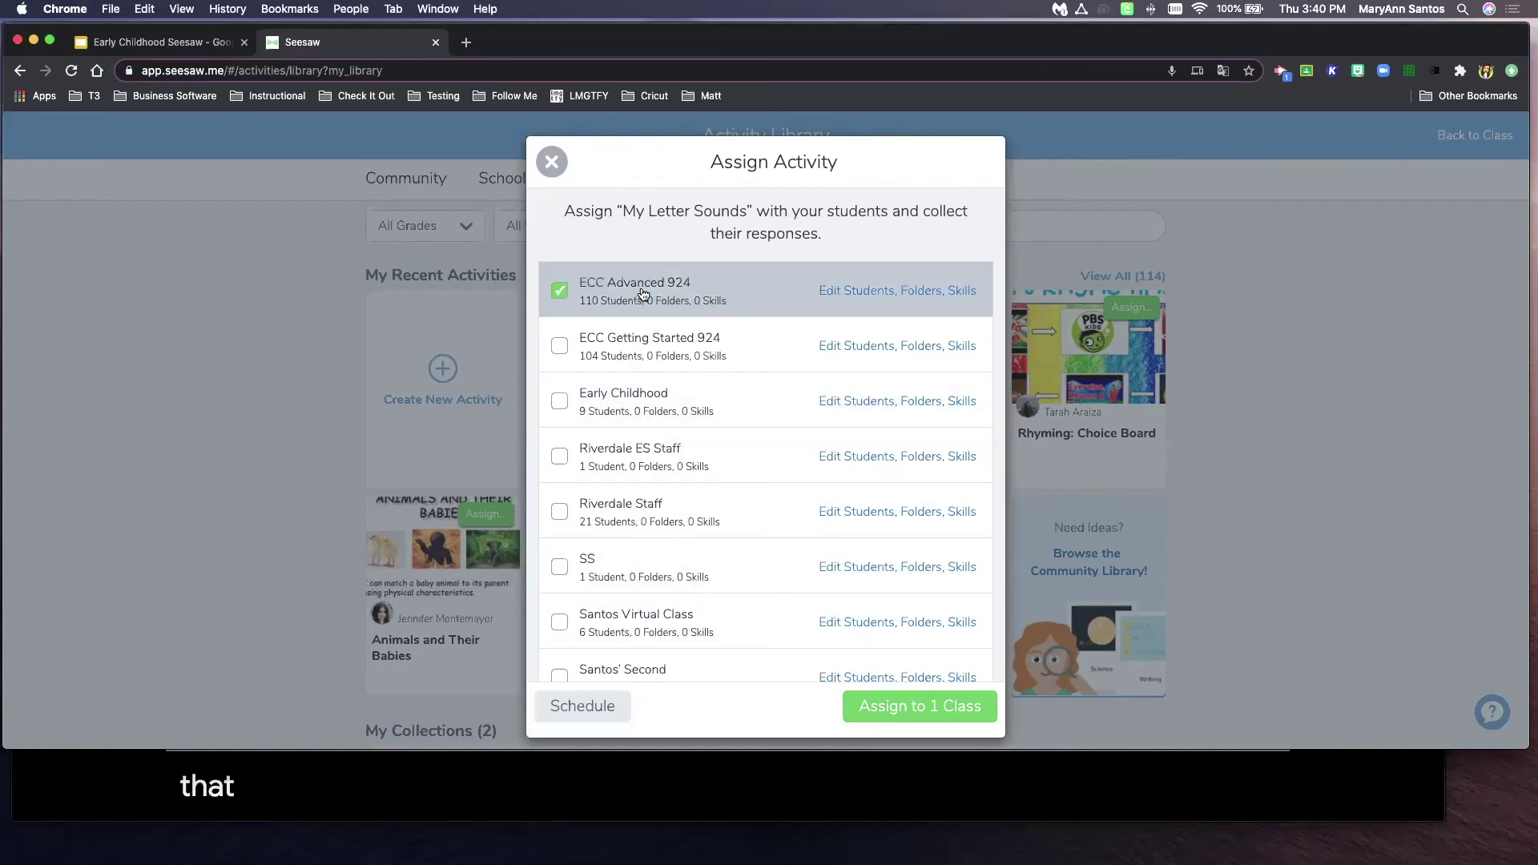
Step: Assign My Letter Sounds to the selected class and dismiss the assignment confirmation
left_click(948, 709)
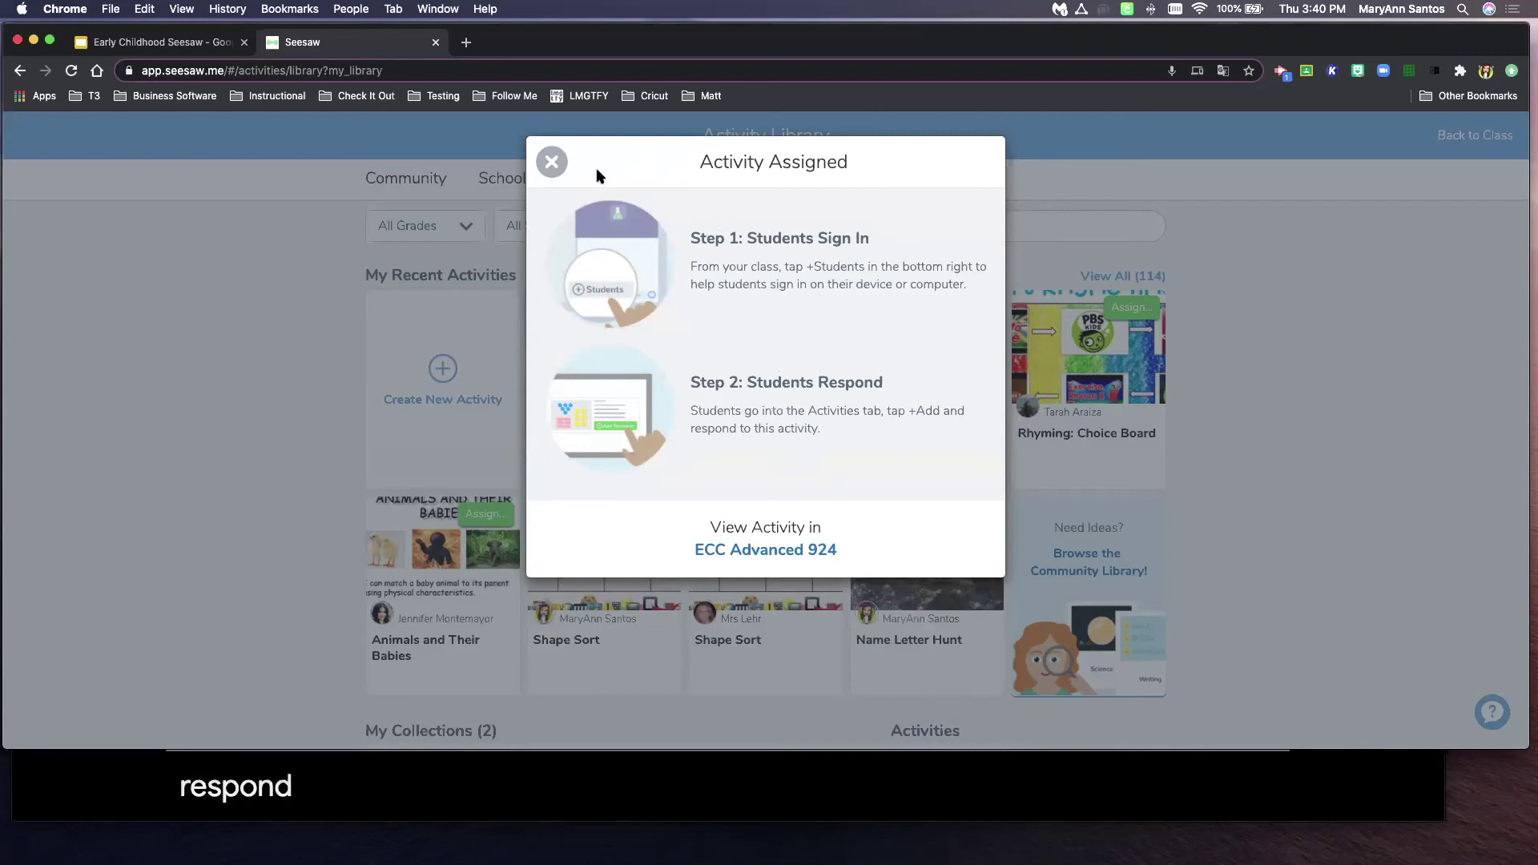
left_click(549, 163)
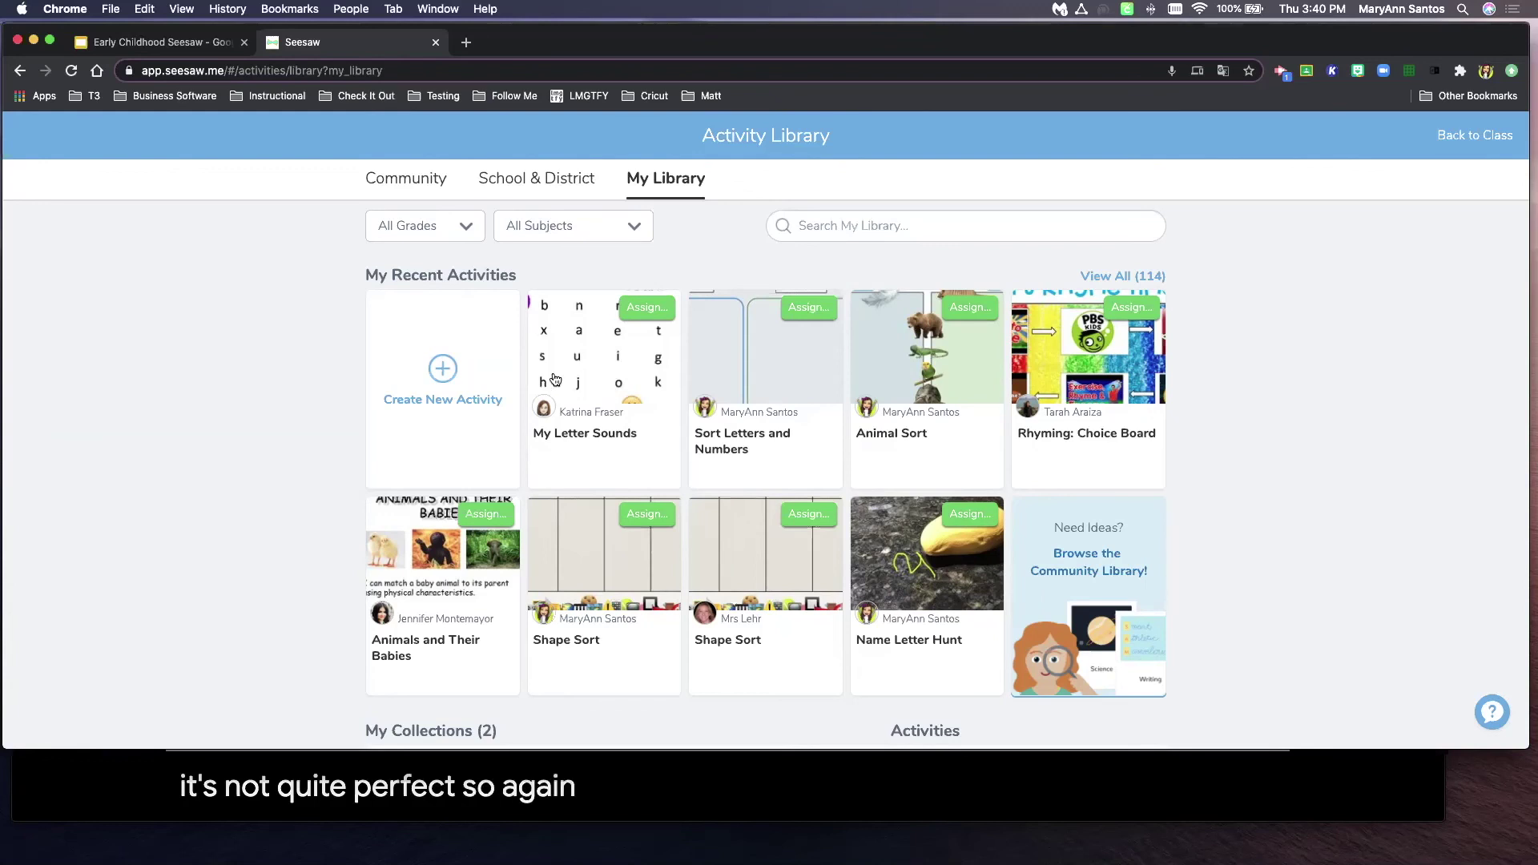
Step: Open the My Letter Sounds activity from My Library and start an editable copy of it
left_click(607, 389)
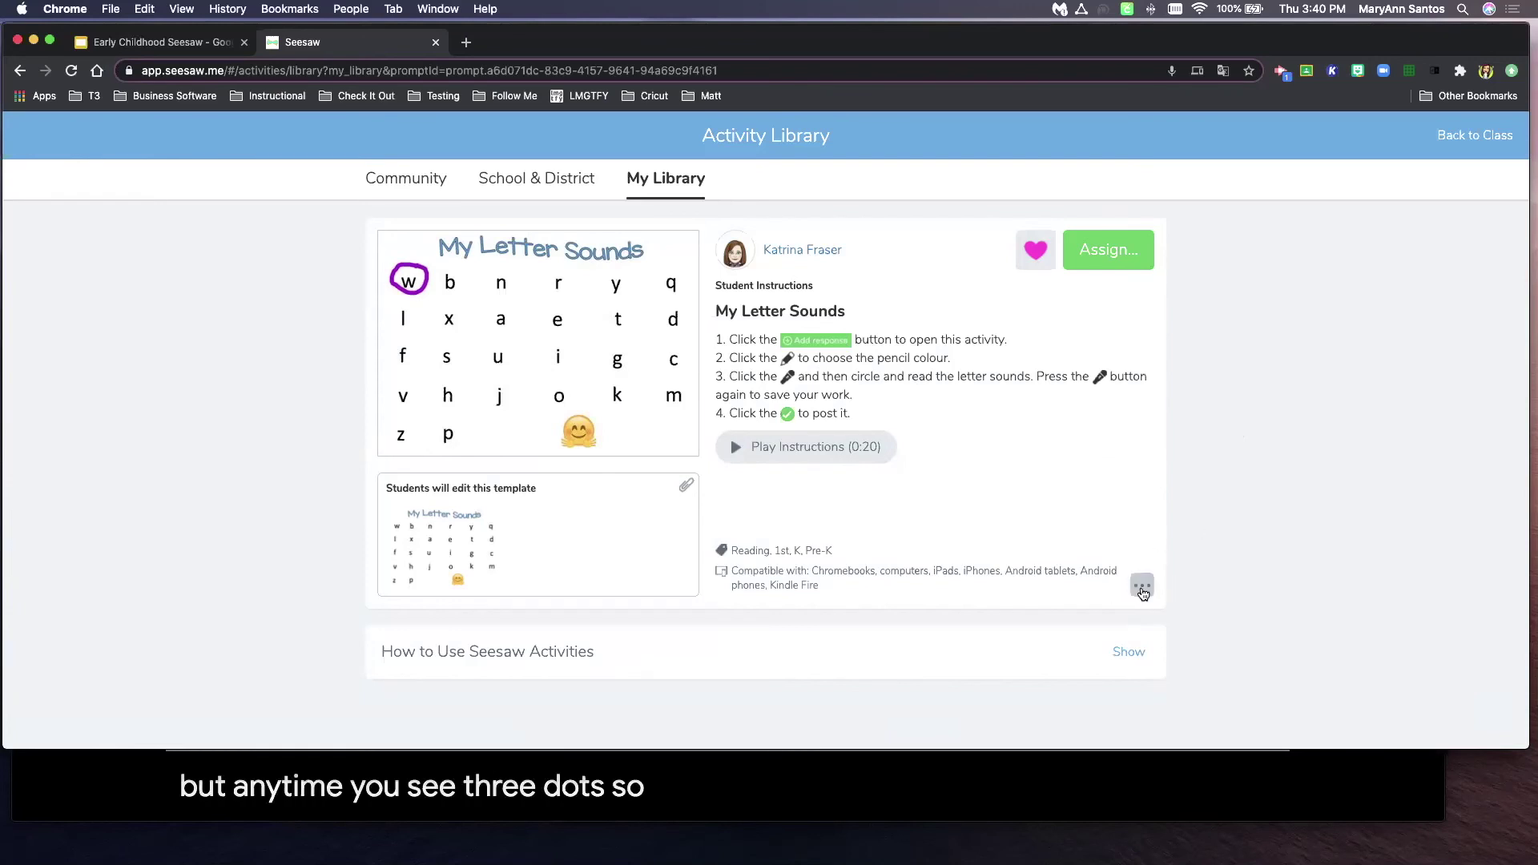
left_click(1143, 588)
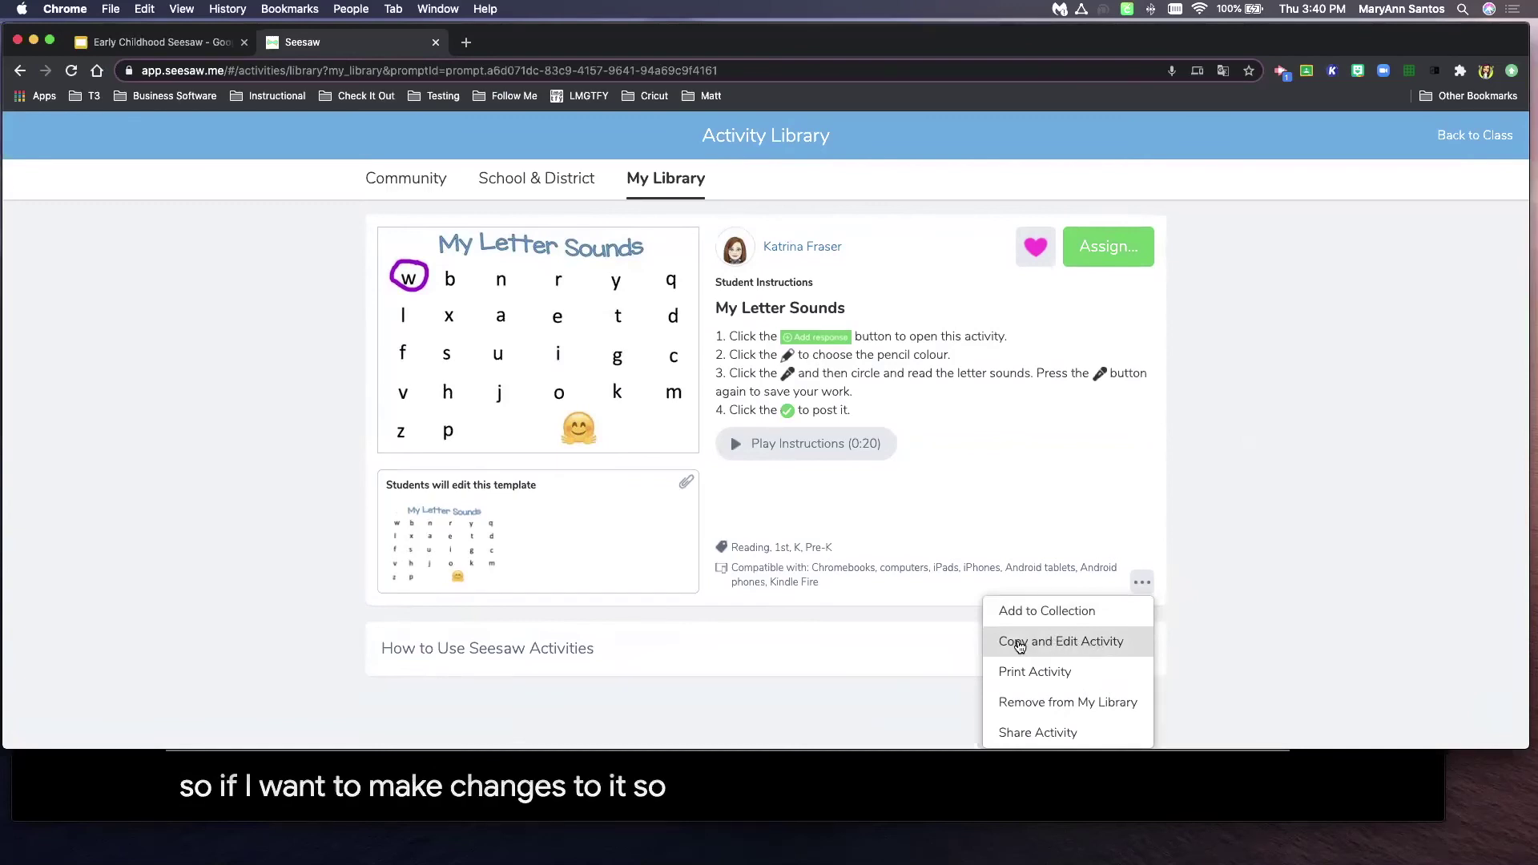
left_click(1019, 643)
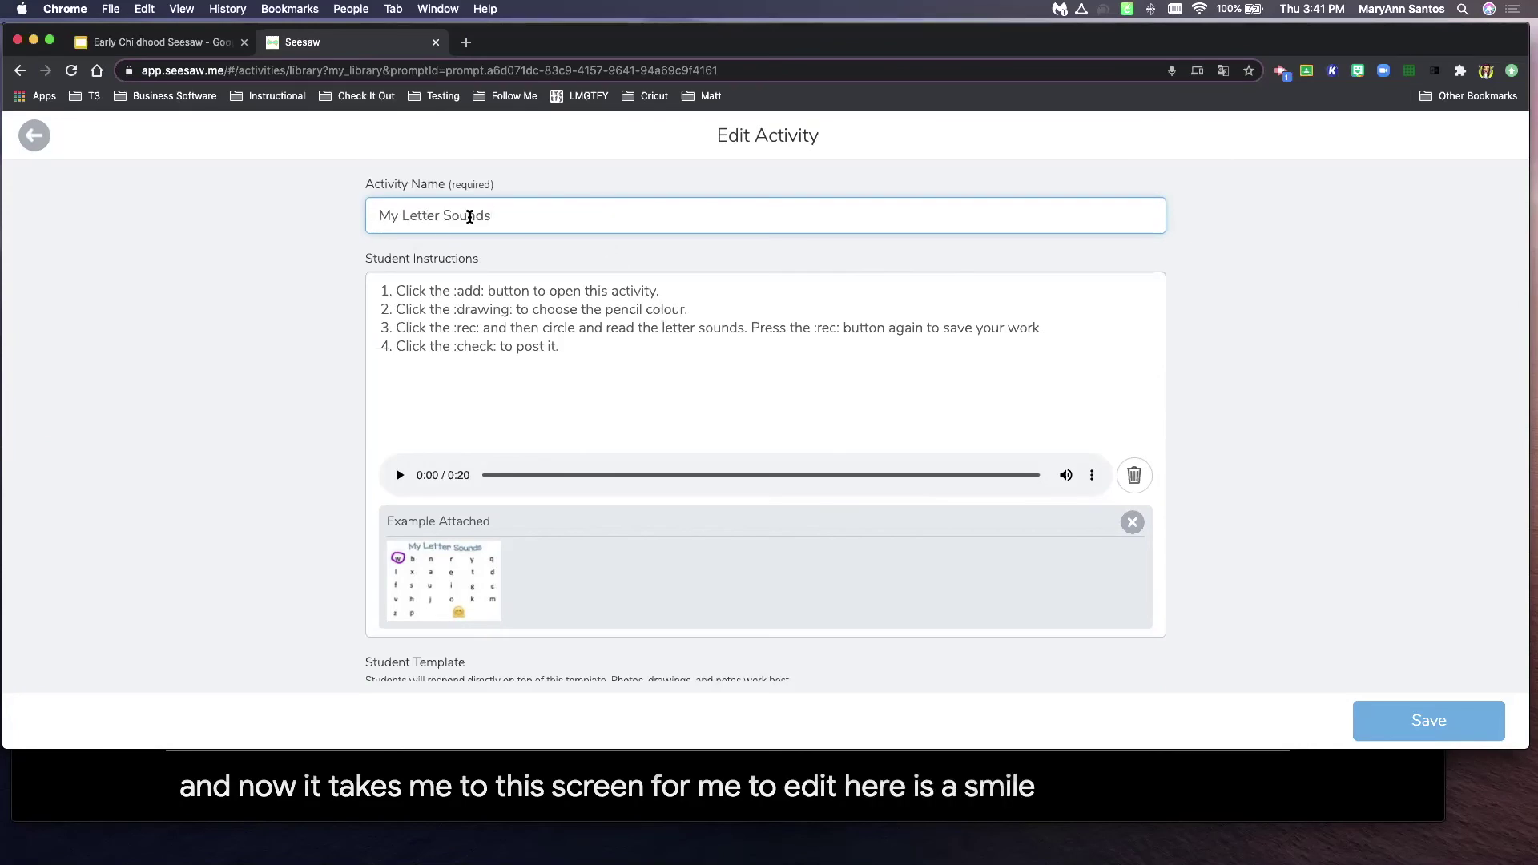
Step: Rename the copied activity as Letter Sounds by removing "My" from its name
left_click(402, 216)
key("BackSpace")
key("BackSpace")
key("BackSpace")
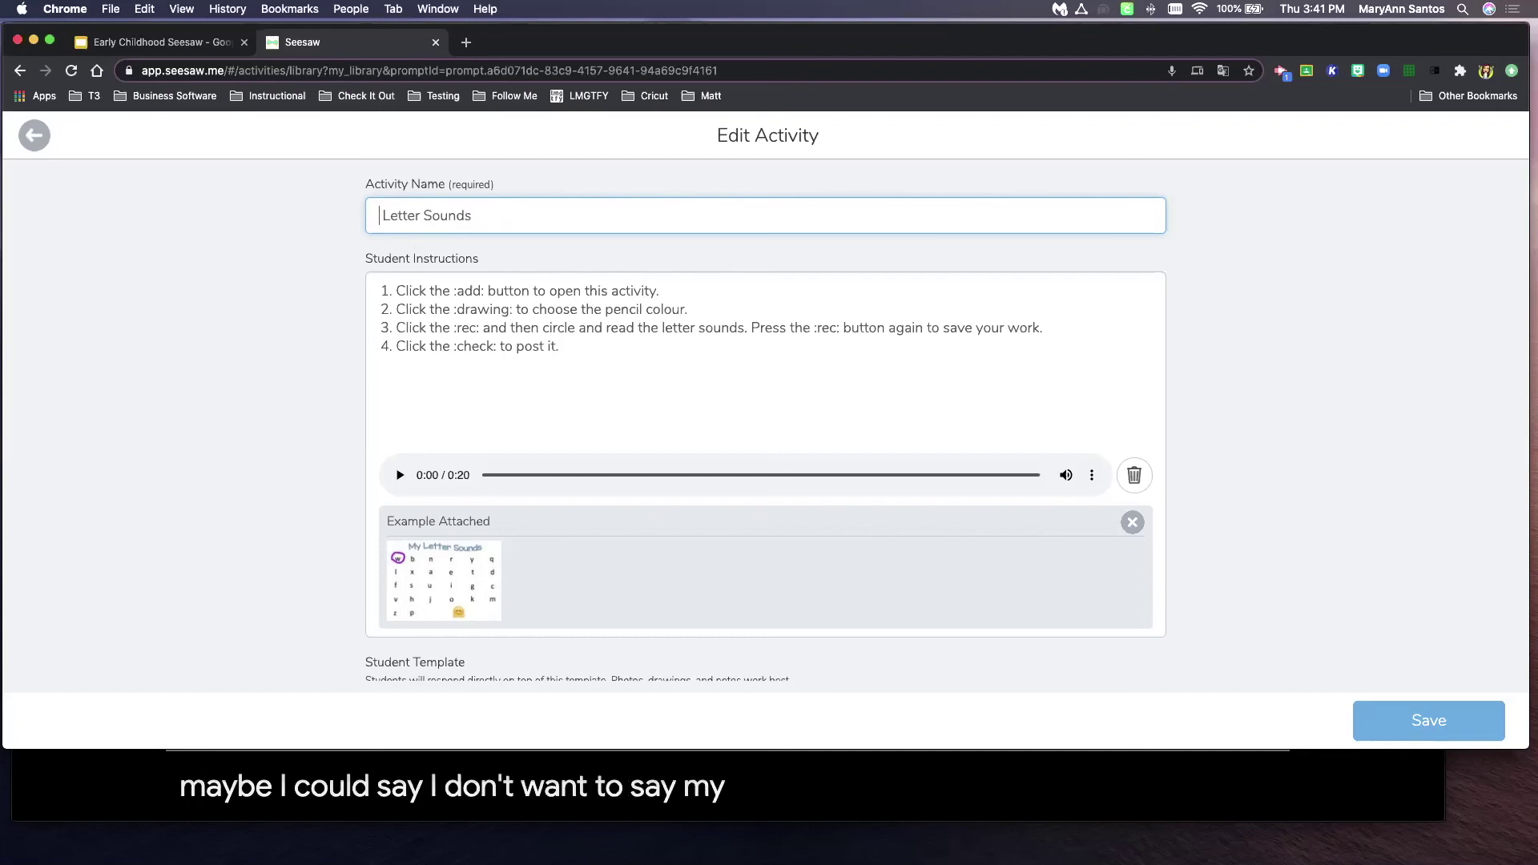
key("Delete")
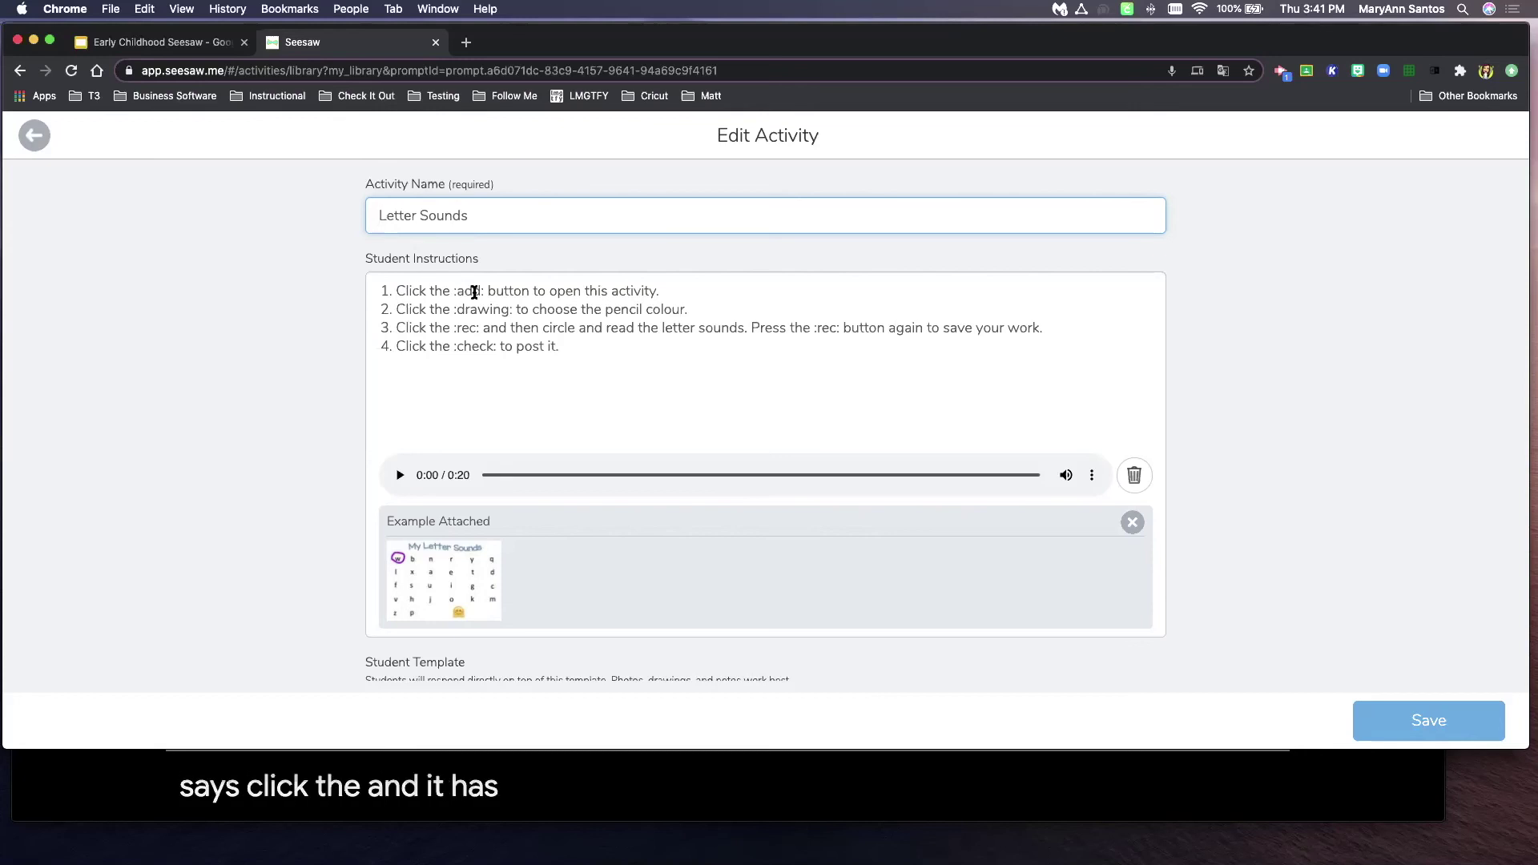
Step: Point out the :add: icon code in the student instructions, preview the original voice instructions, and delete that recording
left_click_drag(487, 290, 452, 292)
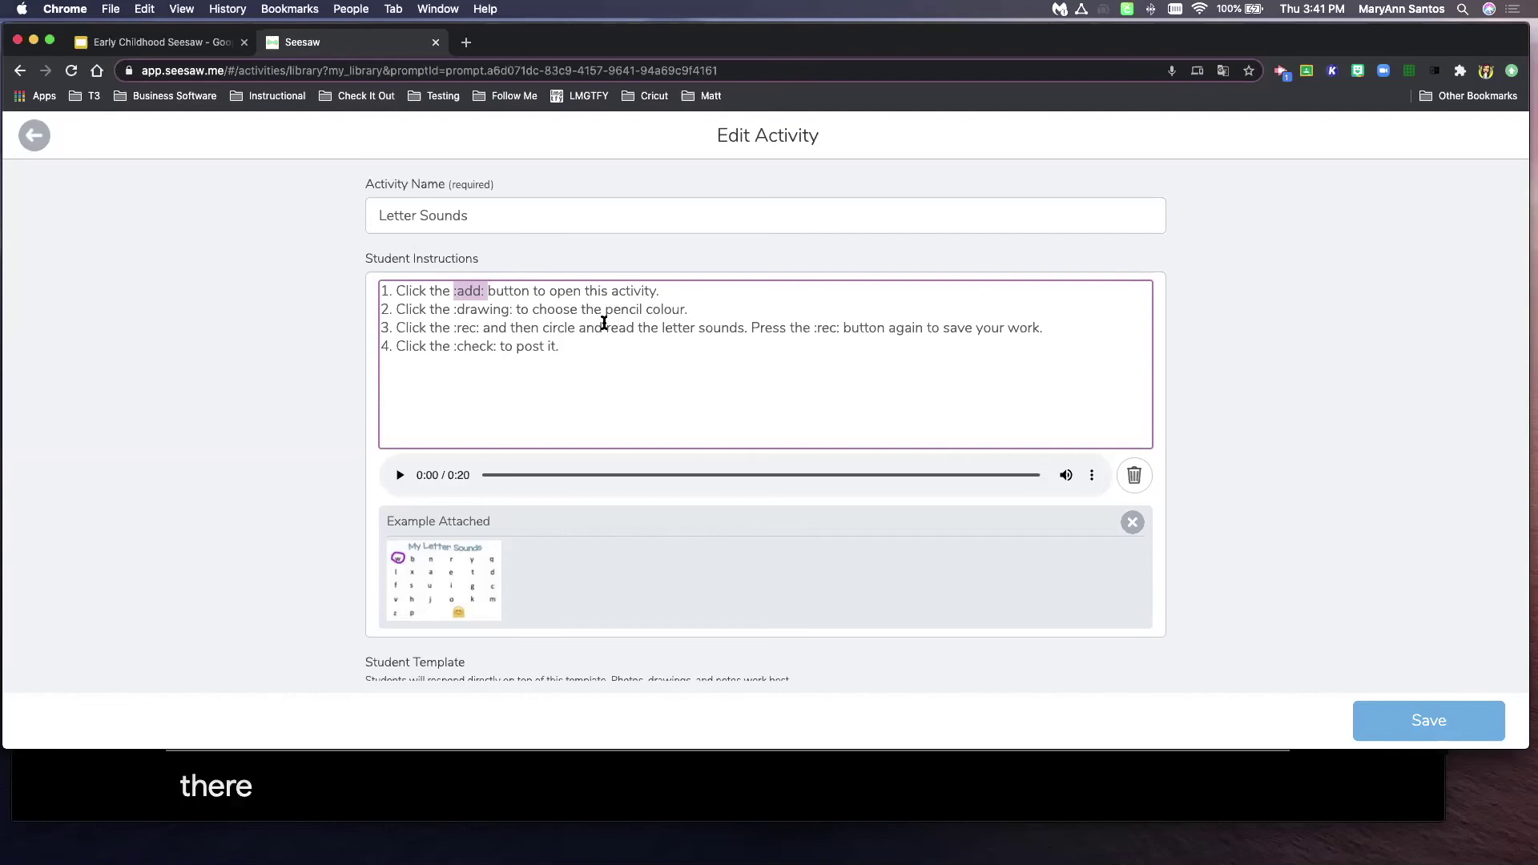
left_click(456, 291)
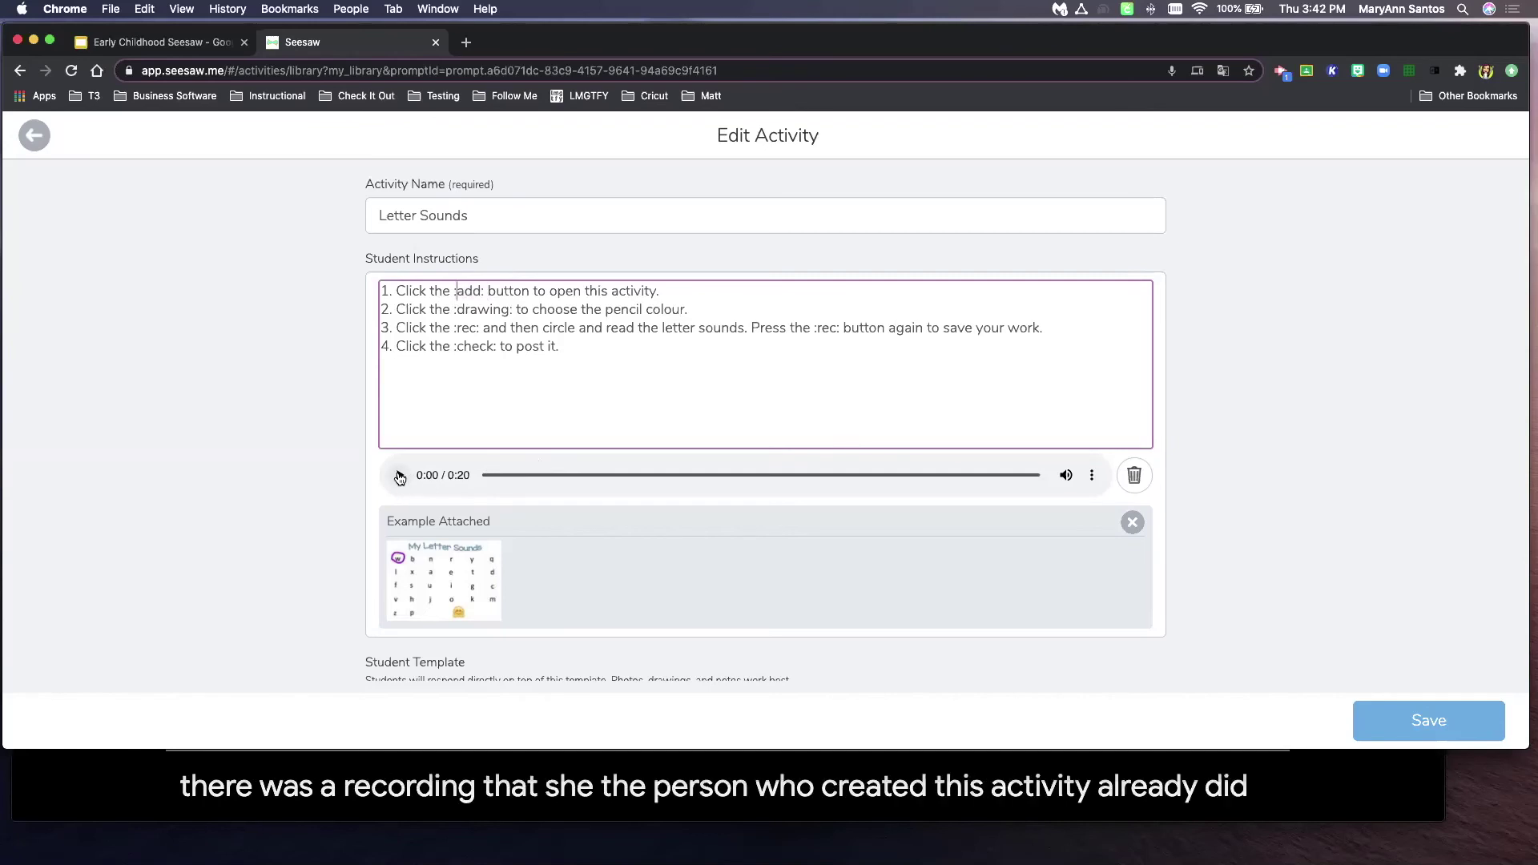
left_click(400, 477)
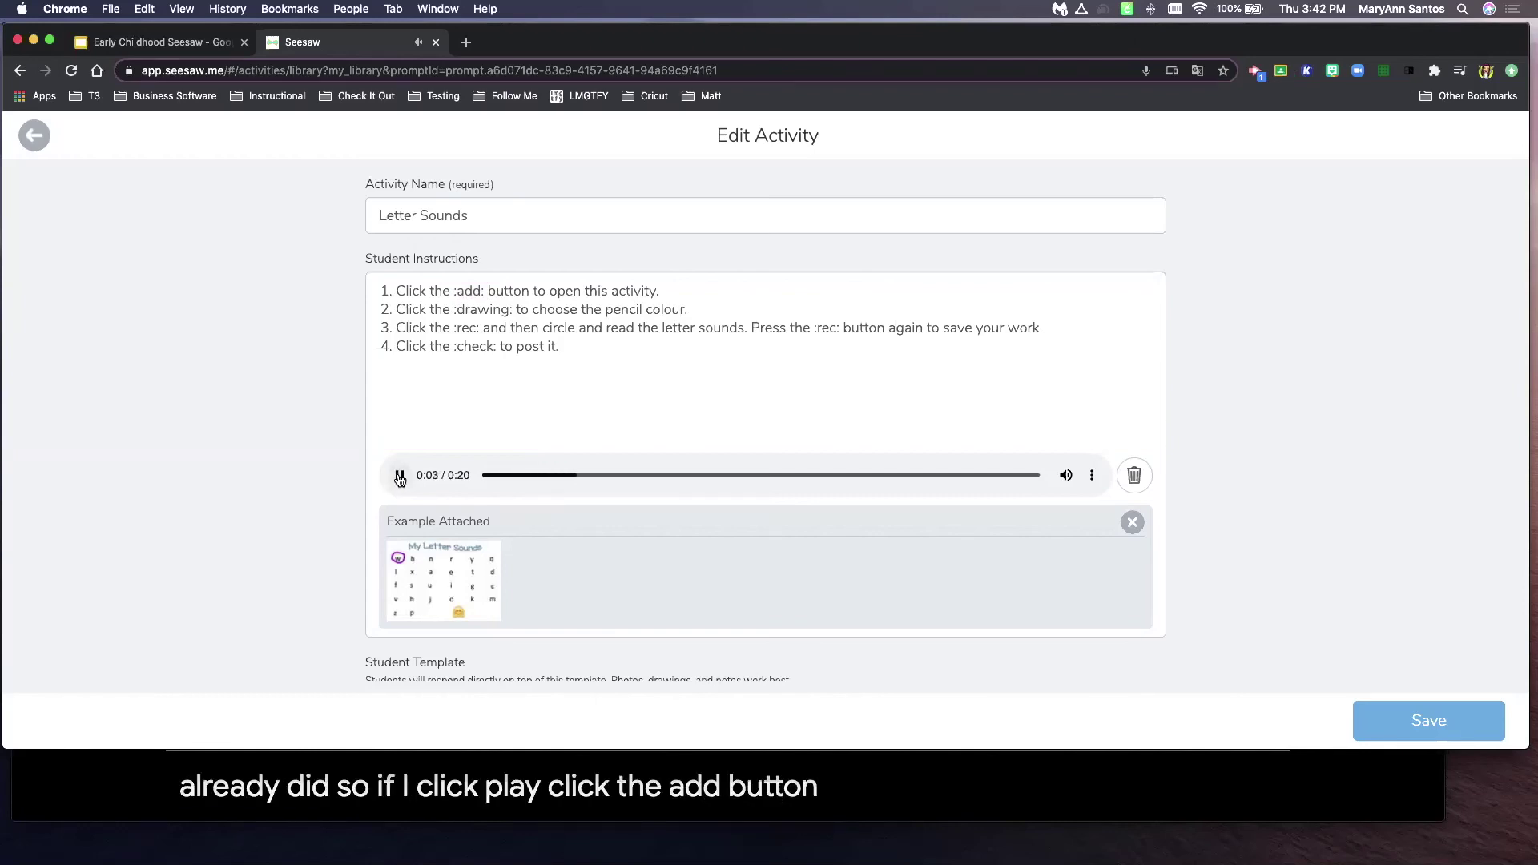
left_click(400, 477)
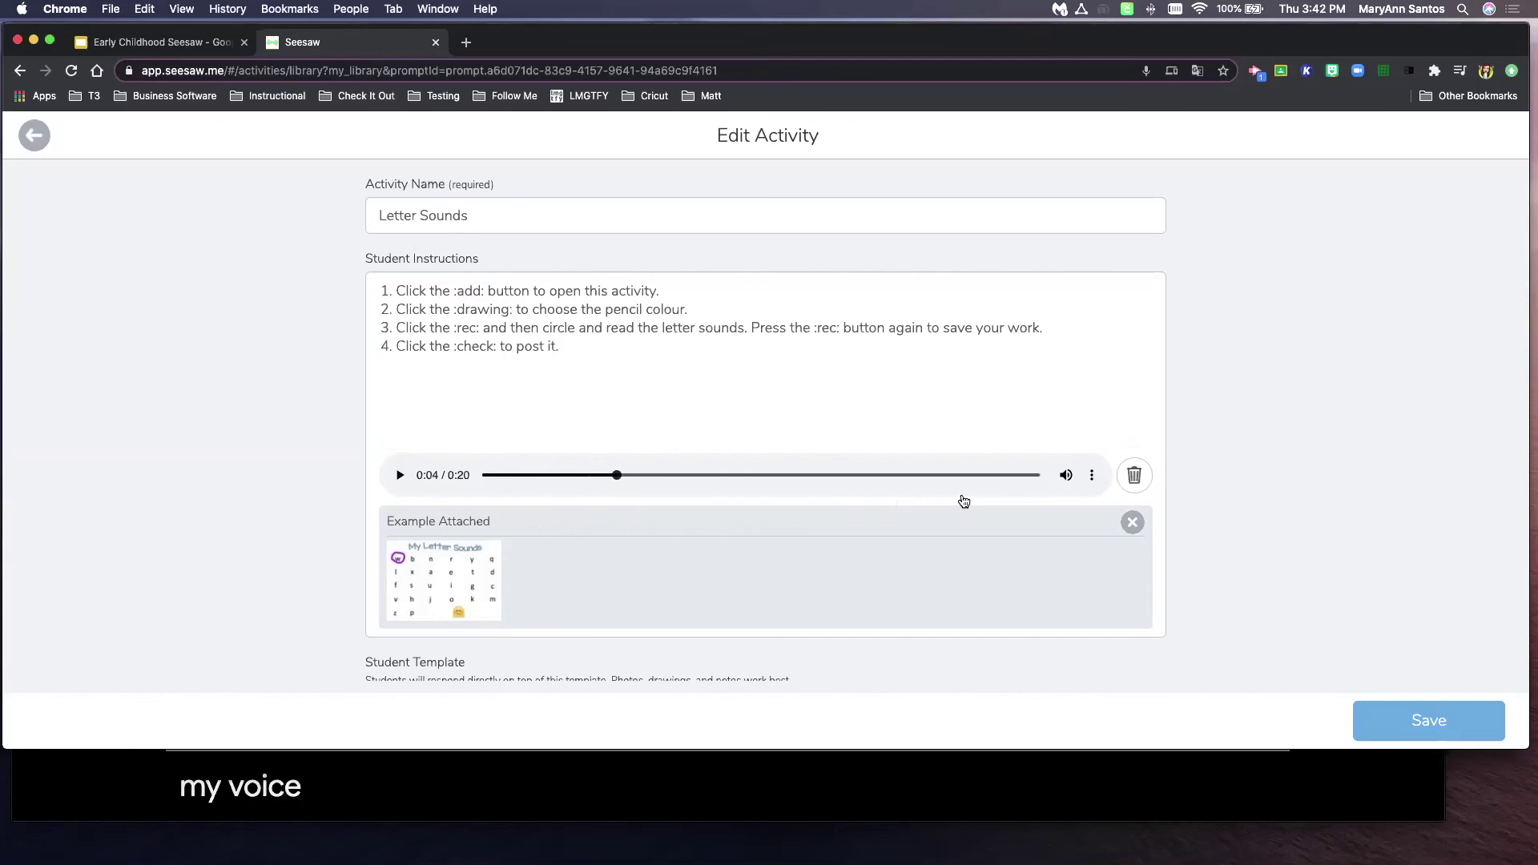
left_click(1135, 475)
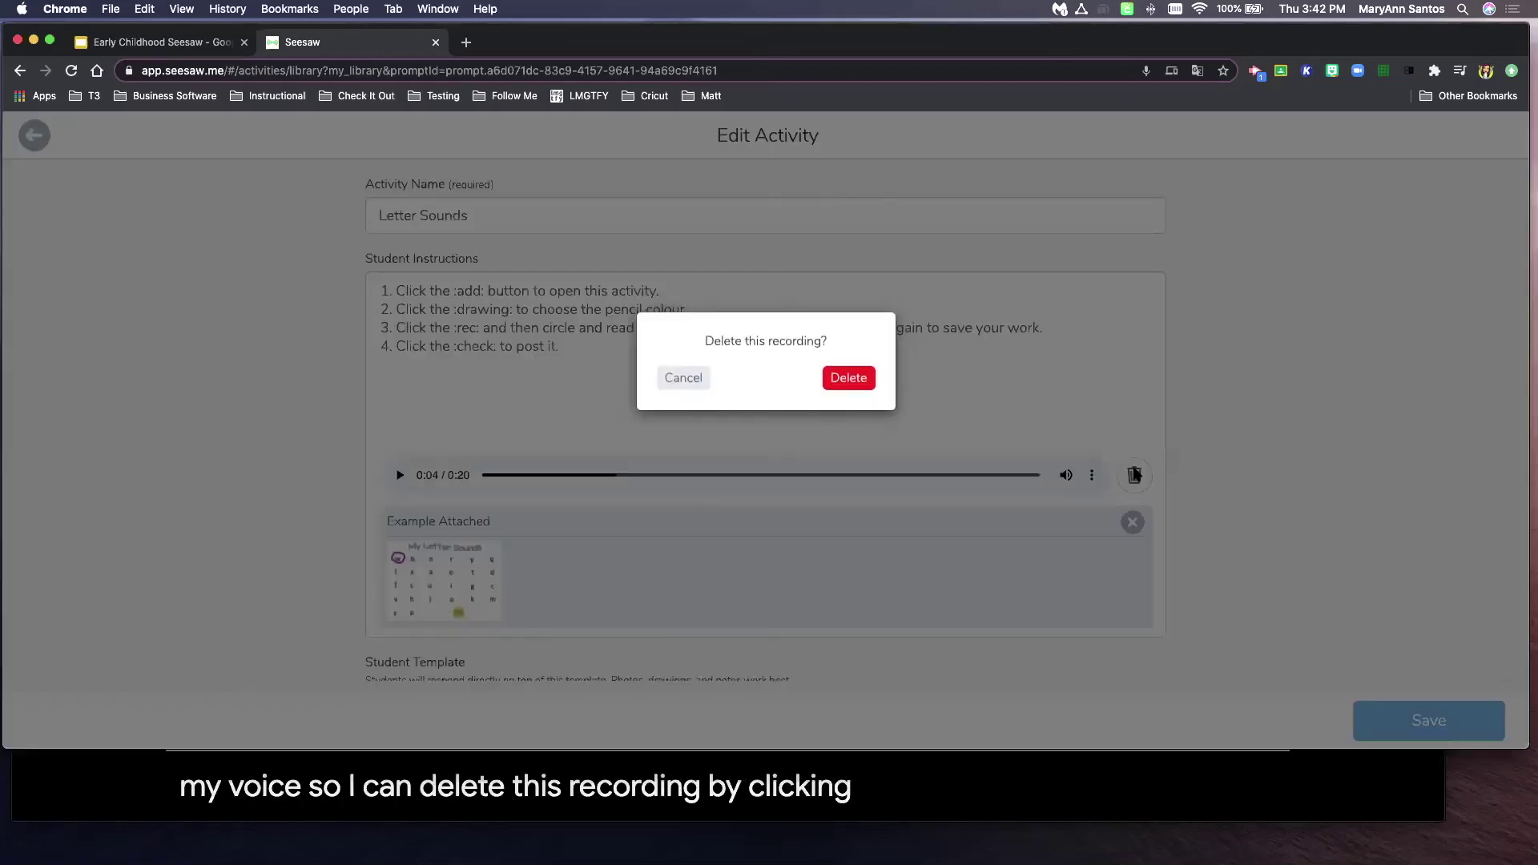
left_click(854, 378)
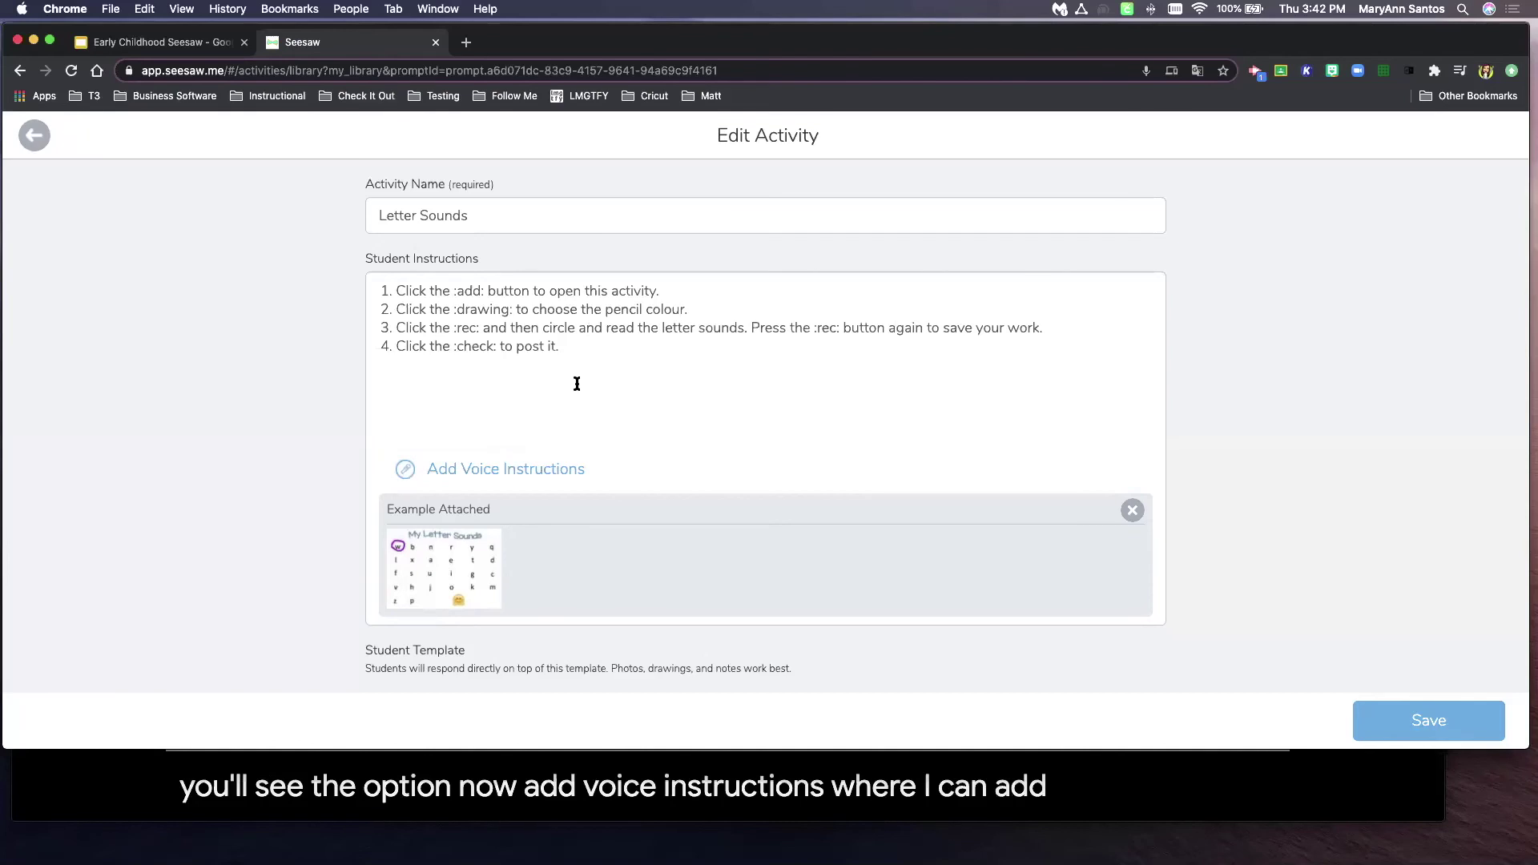
Step: Record new voice instructions that read the written student directions aloud, and play back the beginning of the recording
left_click(596, 345)
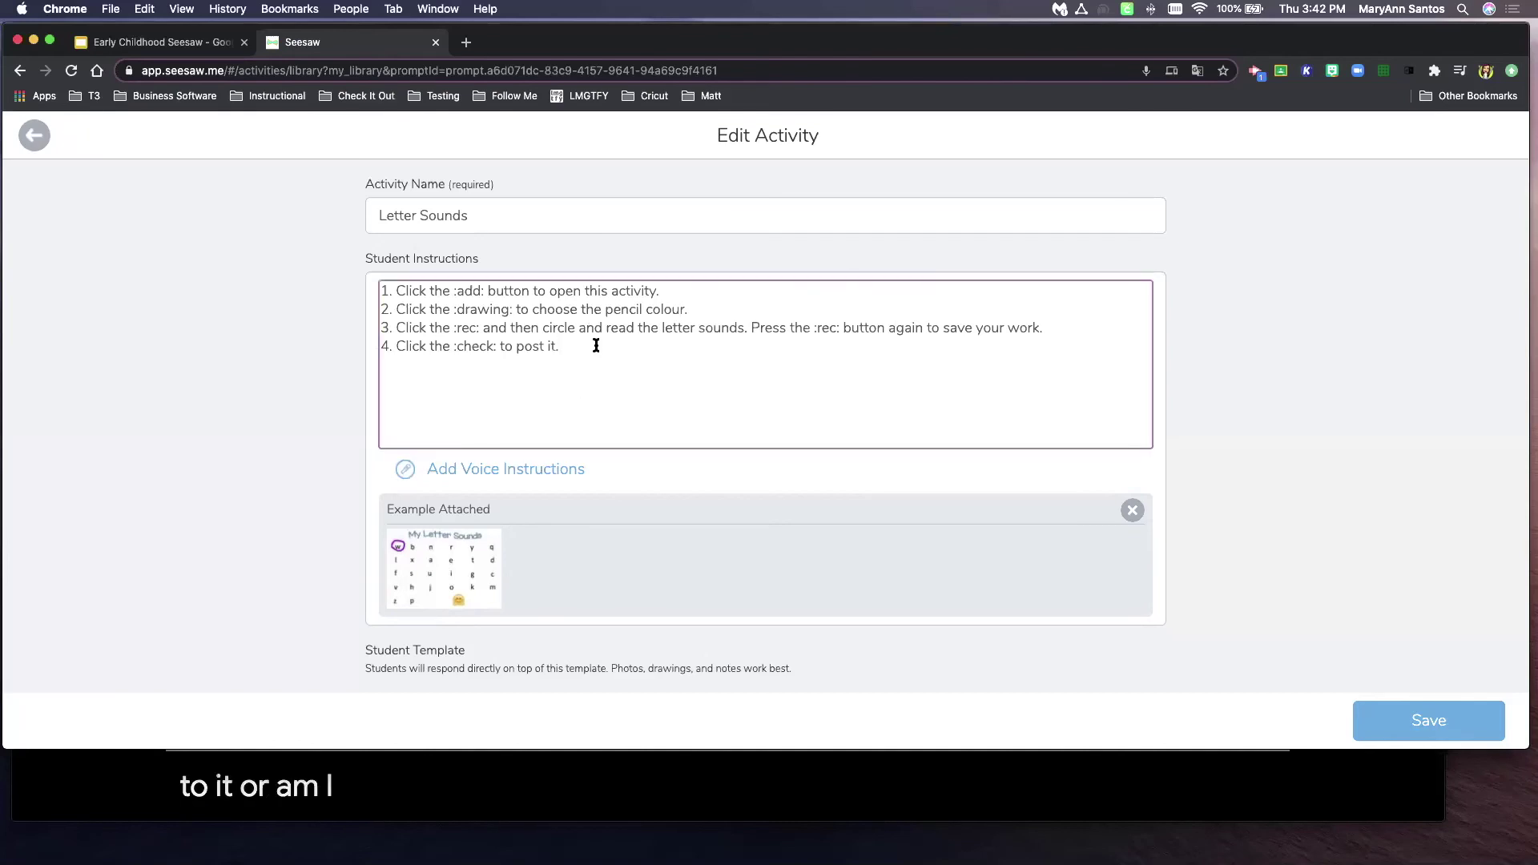
key("super+a")
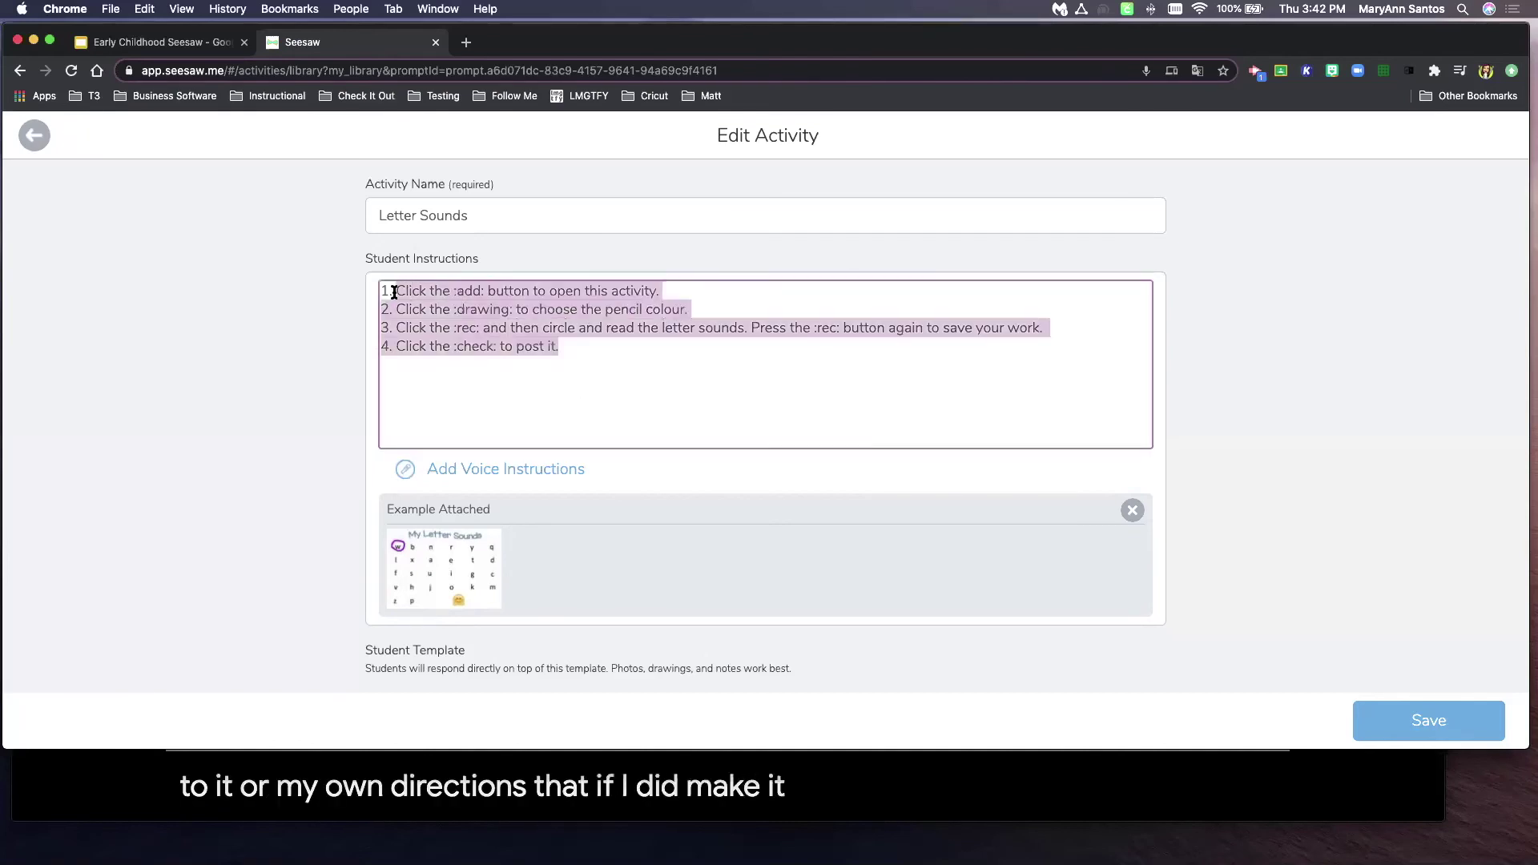
left_click(650, 414)
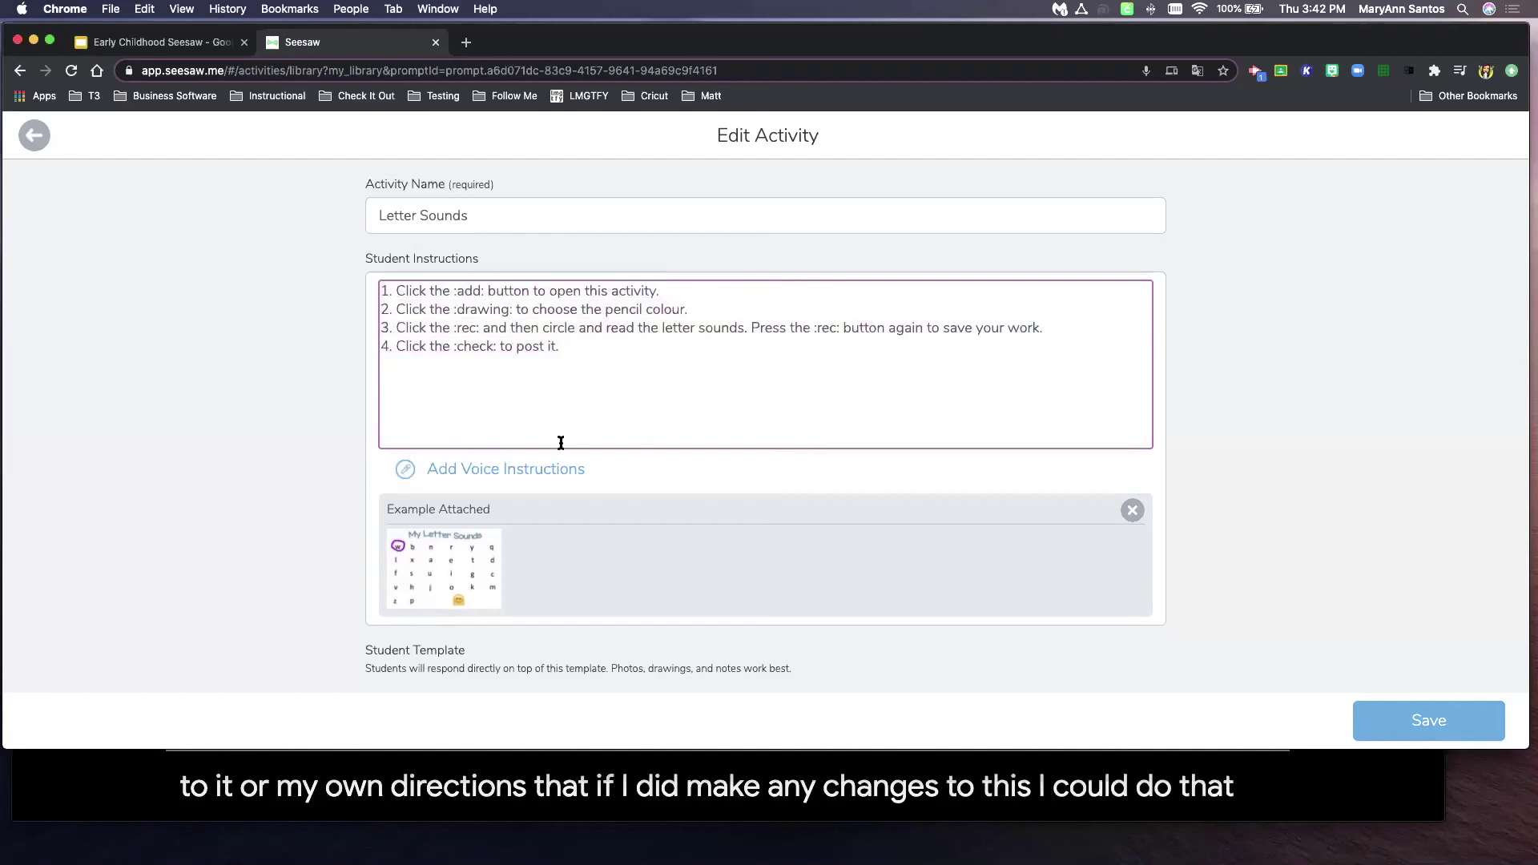
left_click(472, 475)
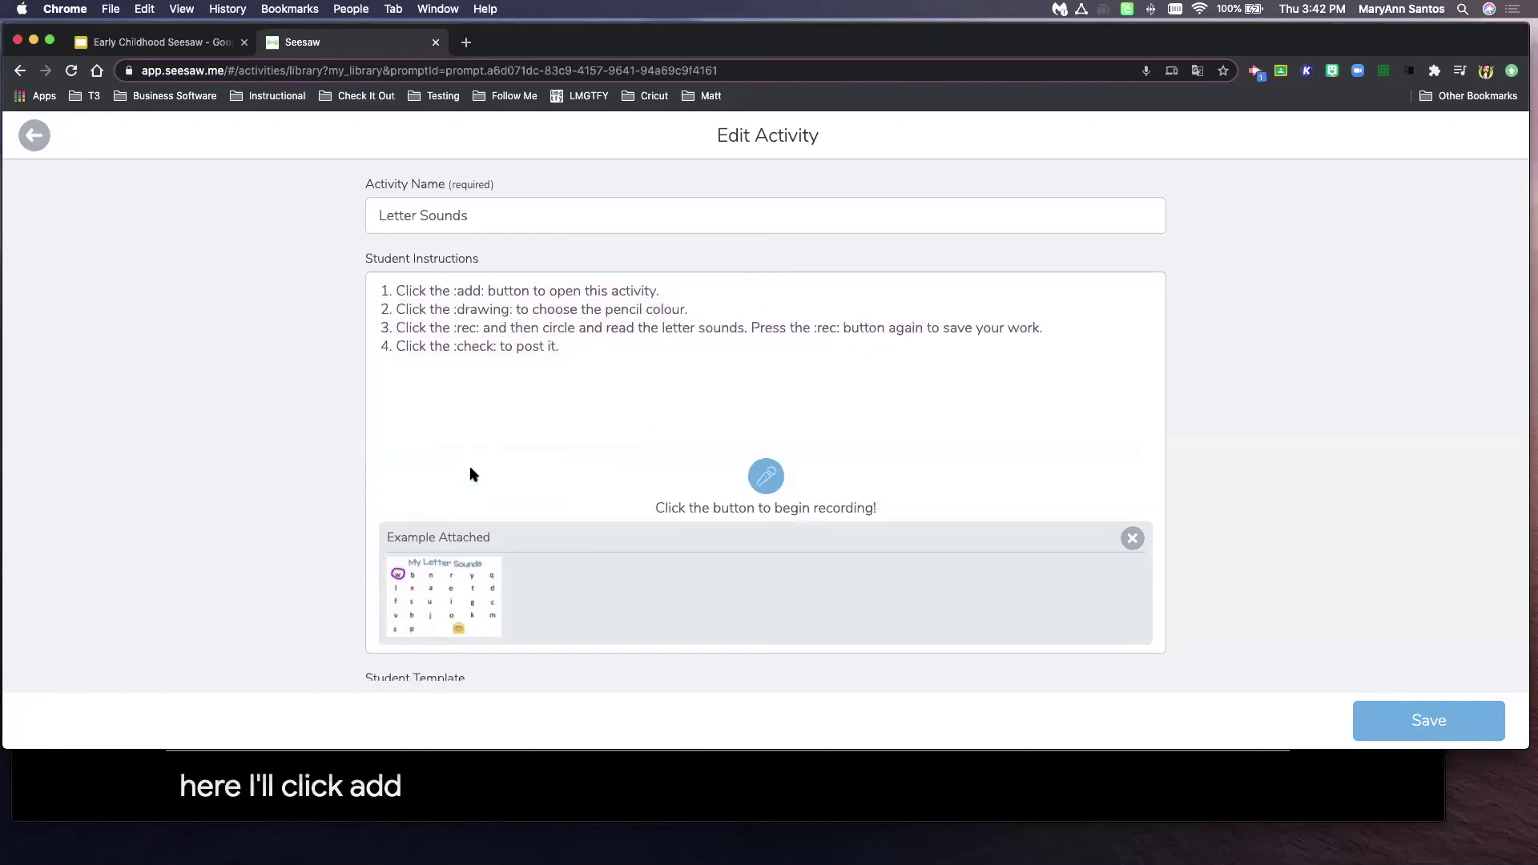
left_click(766, 478)
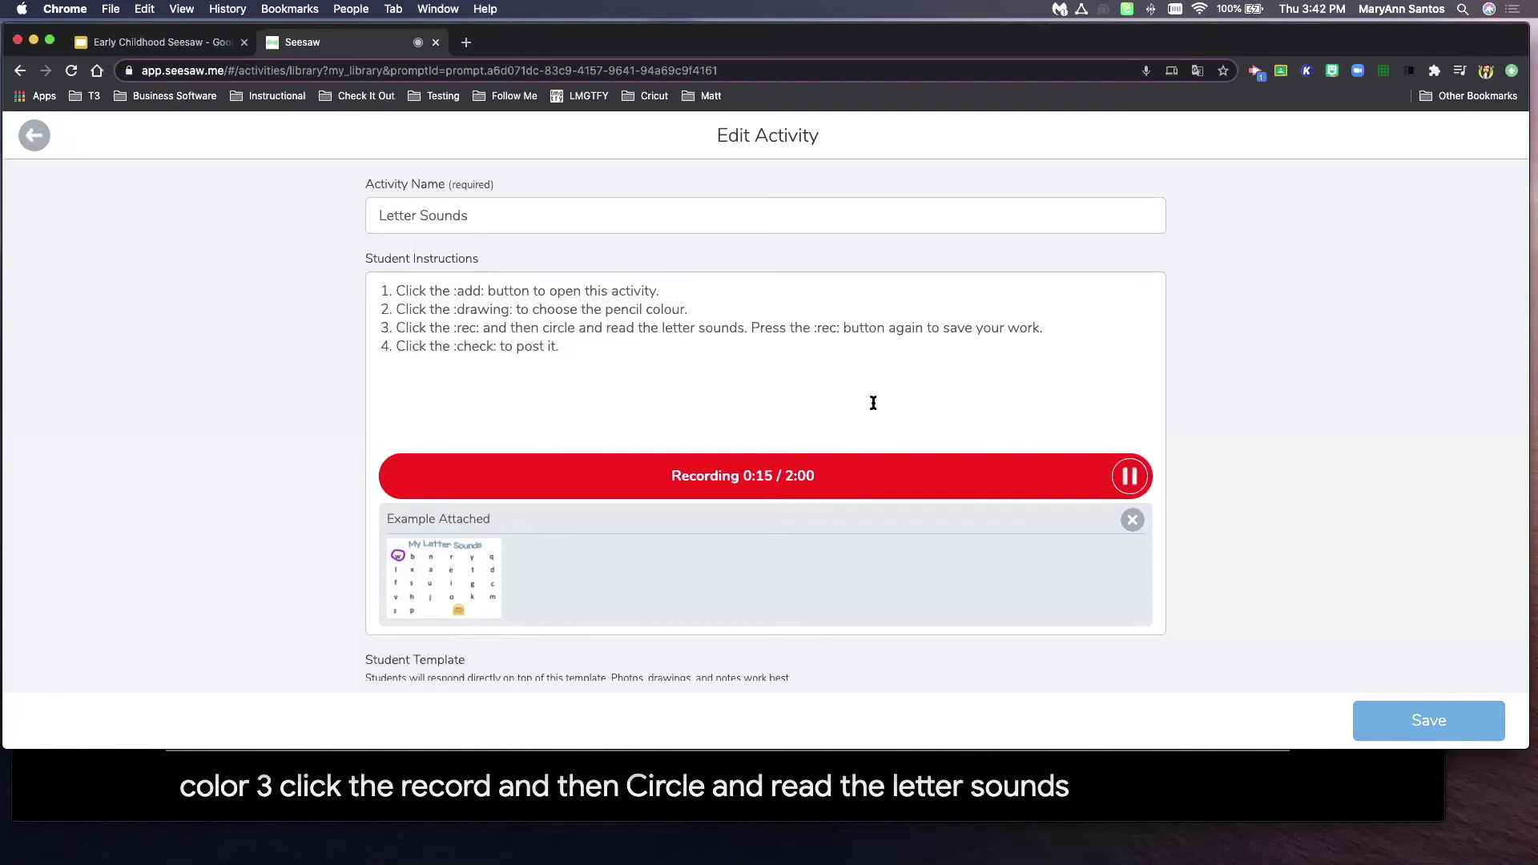
left_click(1131, 476)
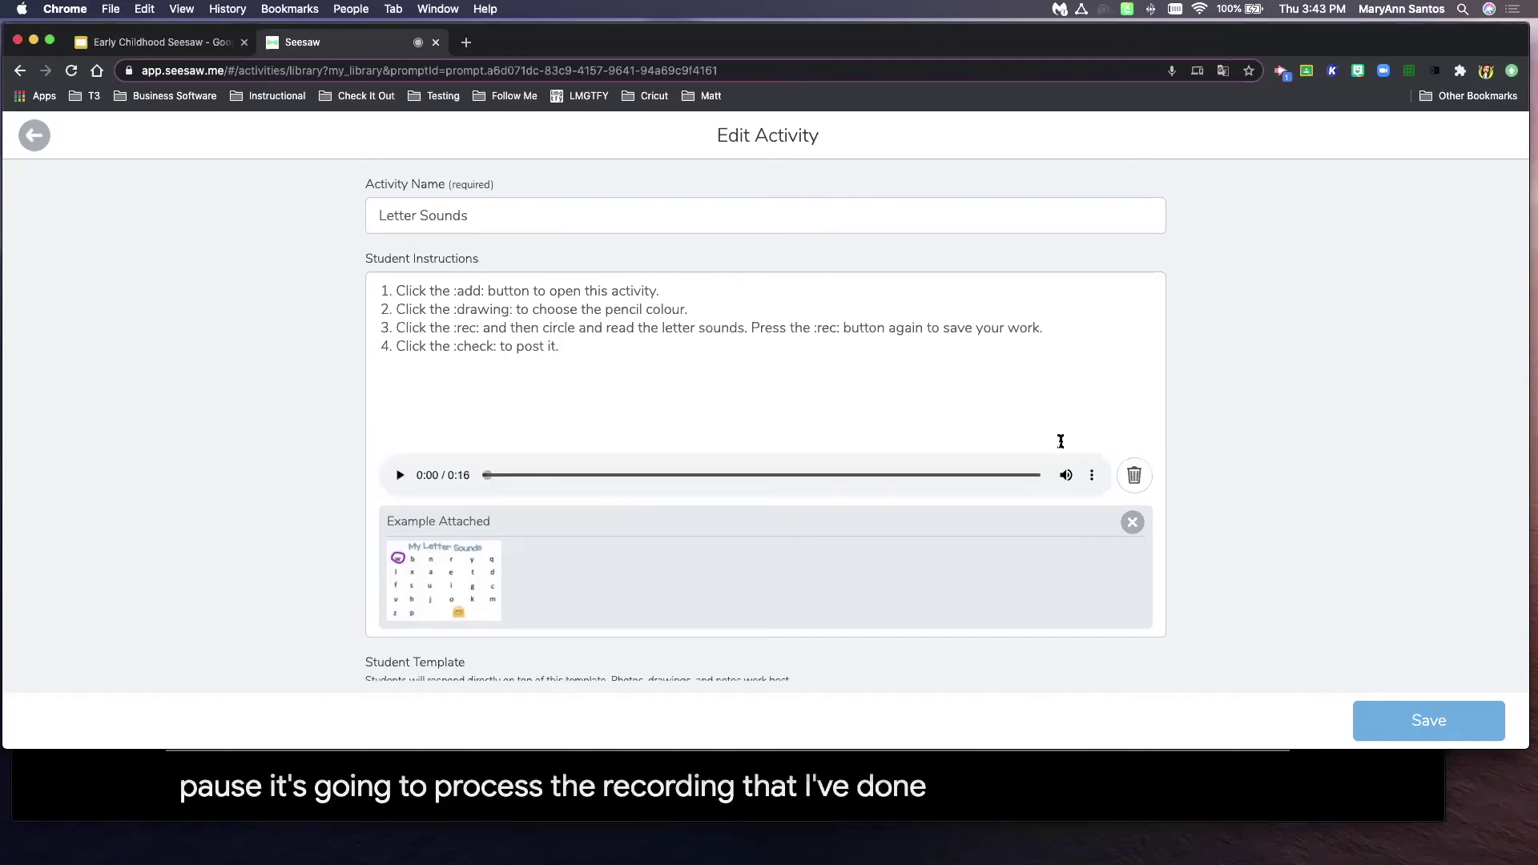
left_click(400, 476)
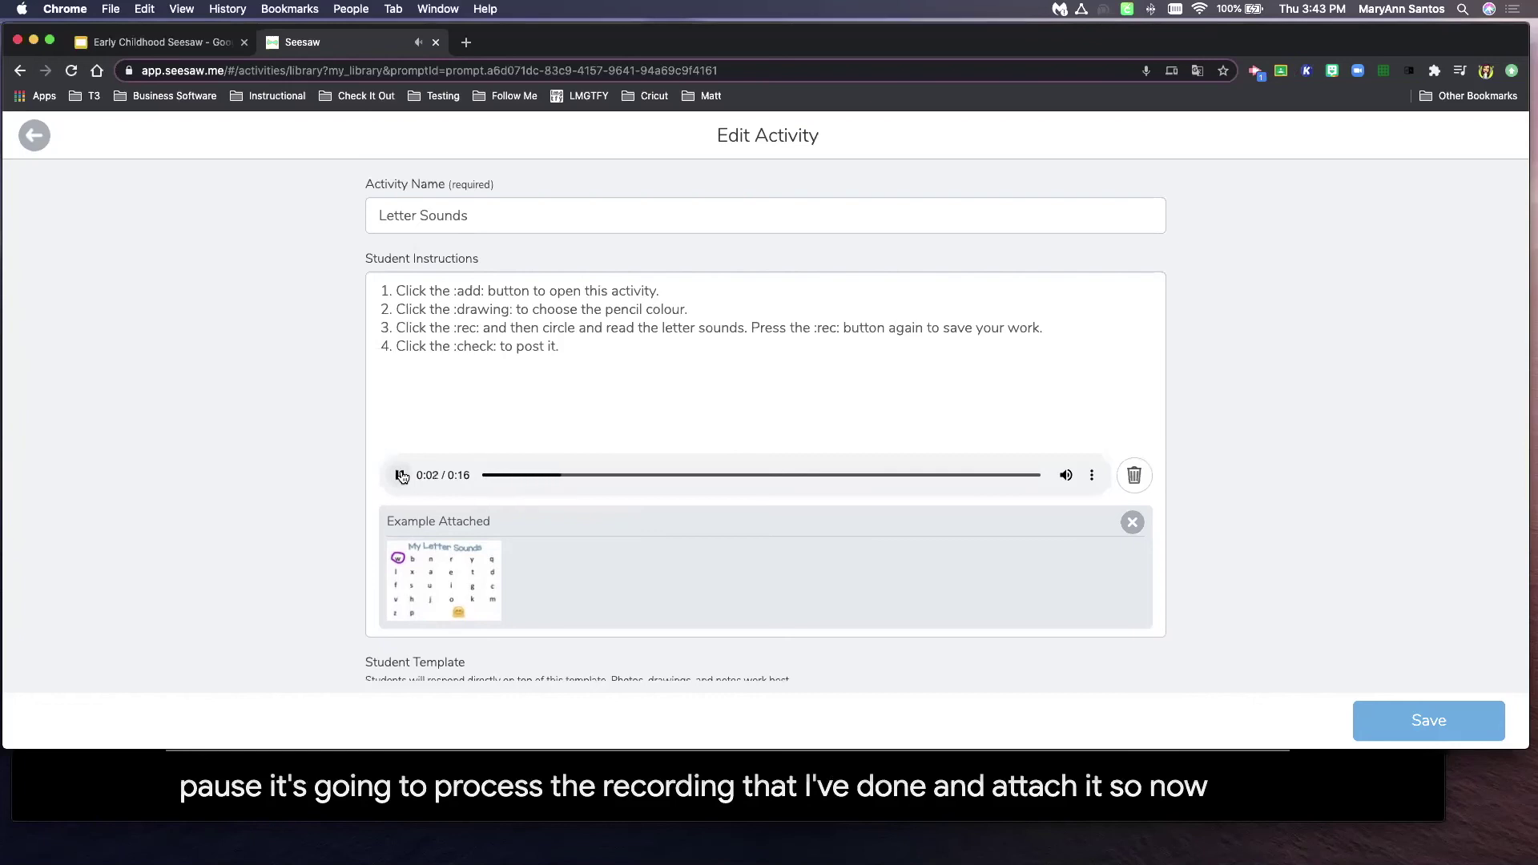
left_click(400, 476)
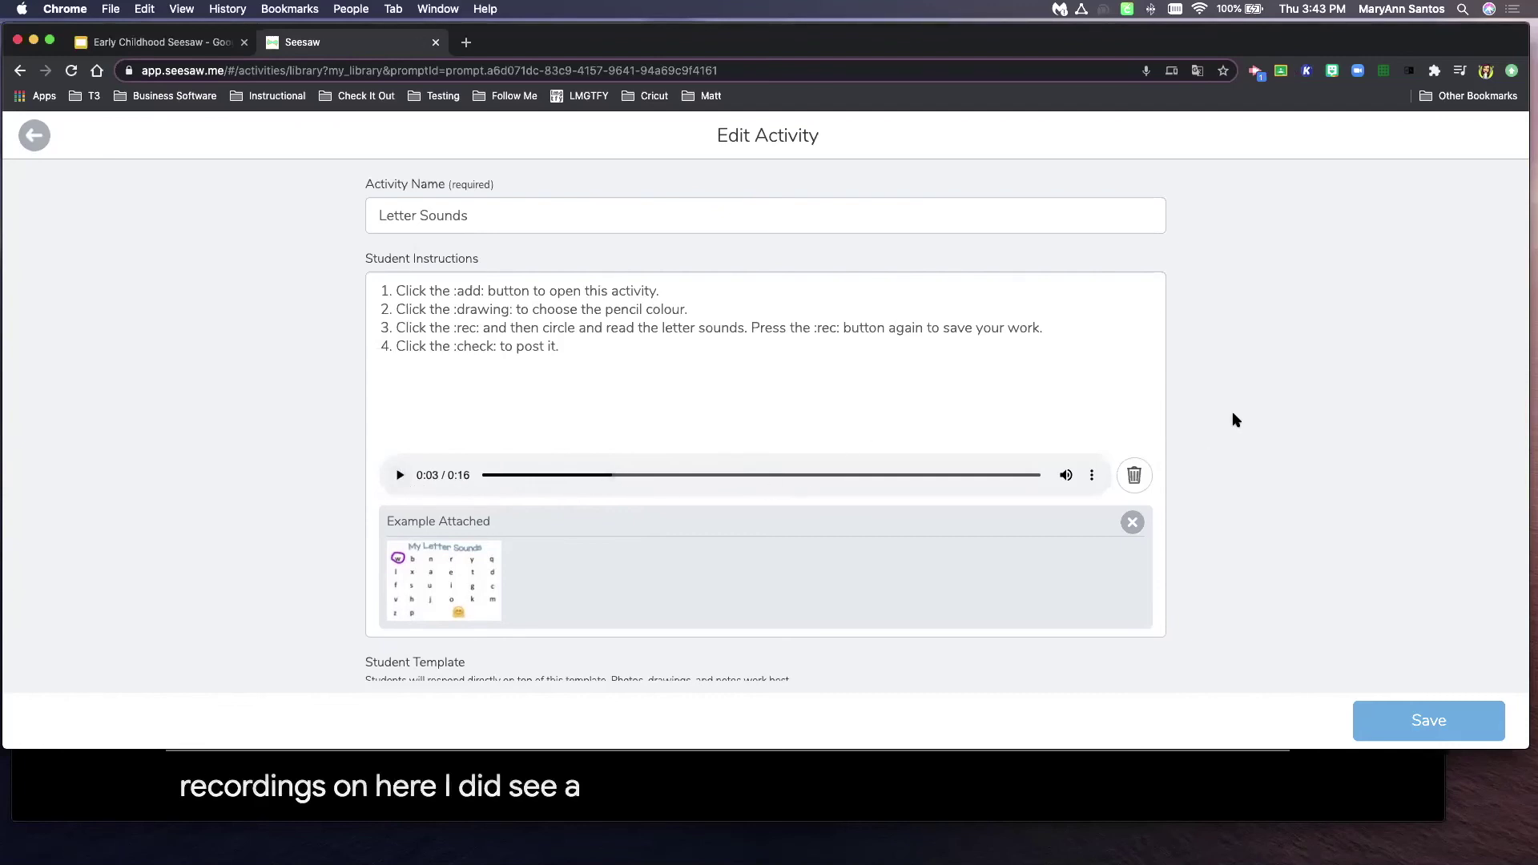
Step: Check the attached example and student template, save the edited Letter Sounds activity, and highlight its author name
scroll(1236, 420, "down", 2)
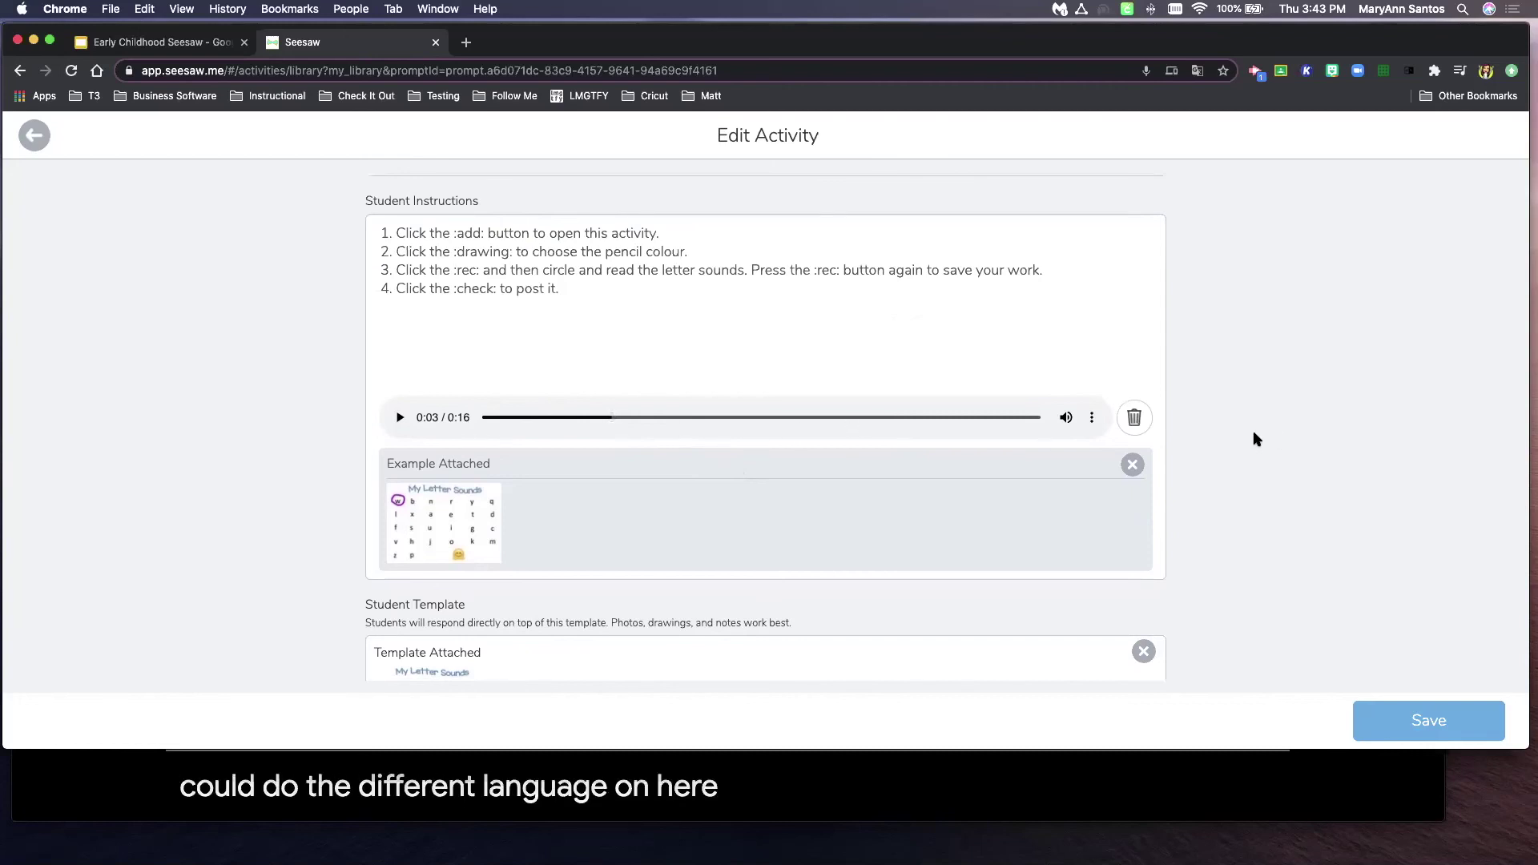
scroll(1255, 437, "down", 4)
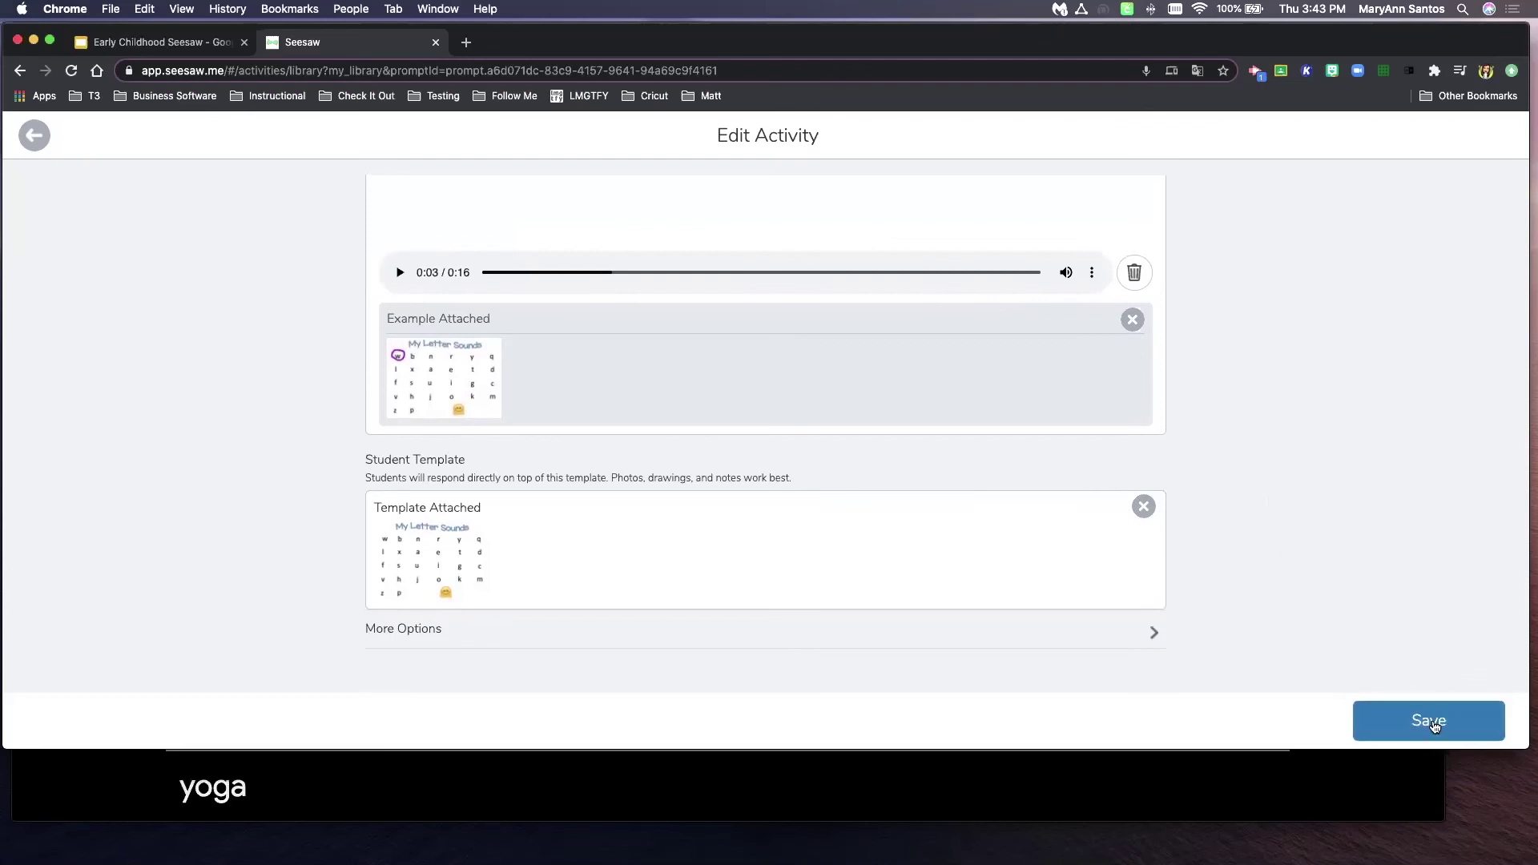
left_click(1432, 723)
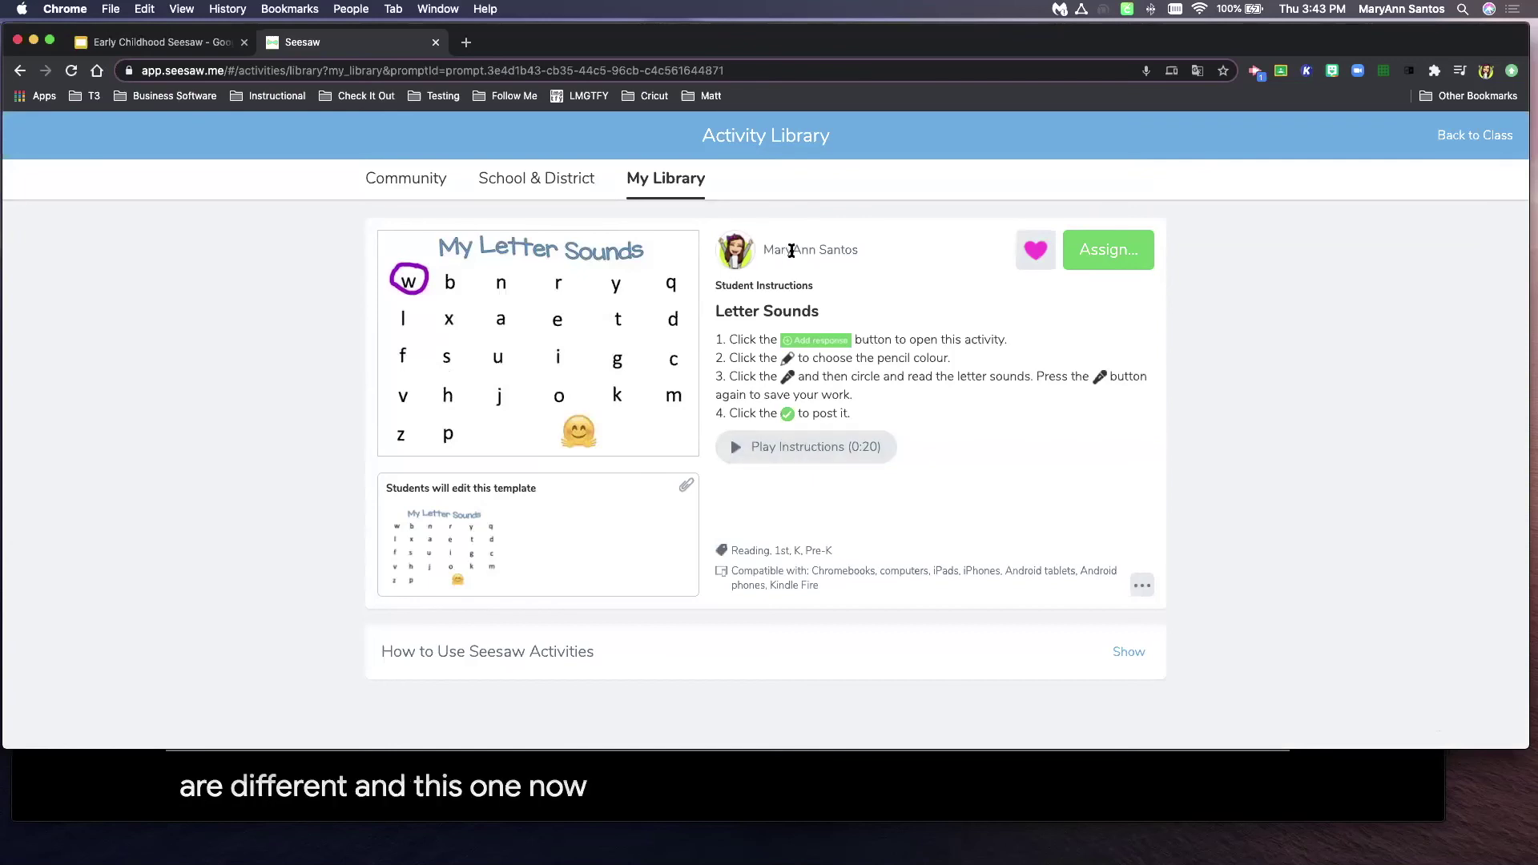
left_click_drag(868, 249, 761, 250)
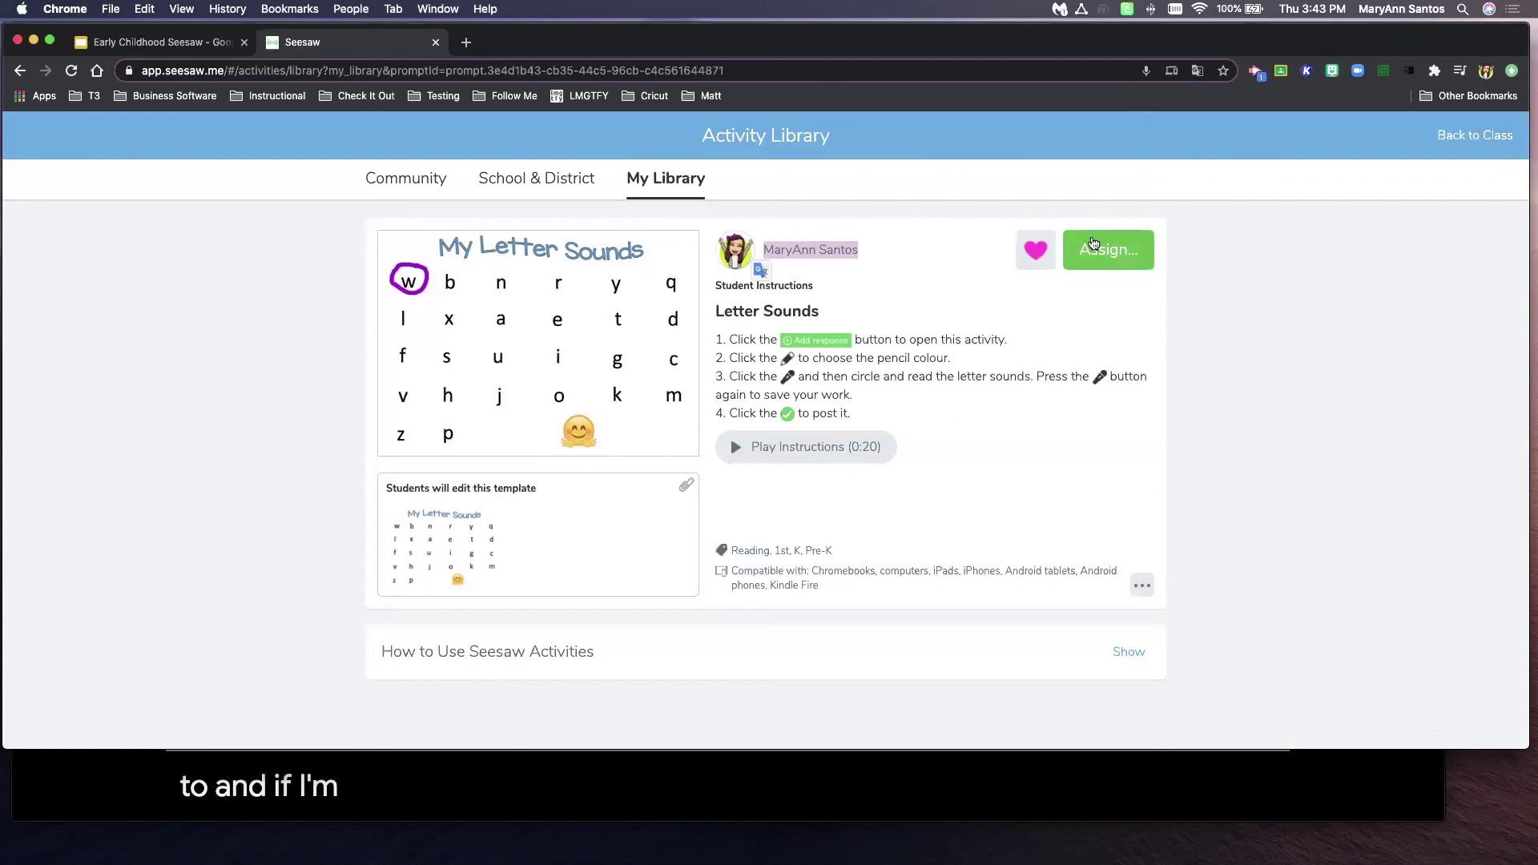
Step: Assign the Letter Sounds activity to the ECC Advanced 924 class and dismiss the assignment confirmation
left_click(1110, 251)
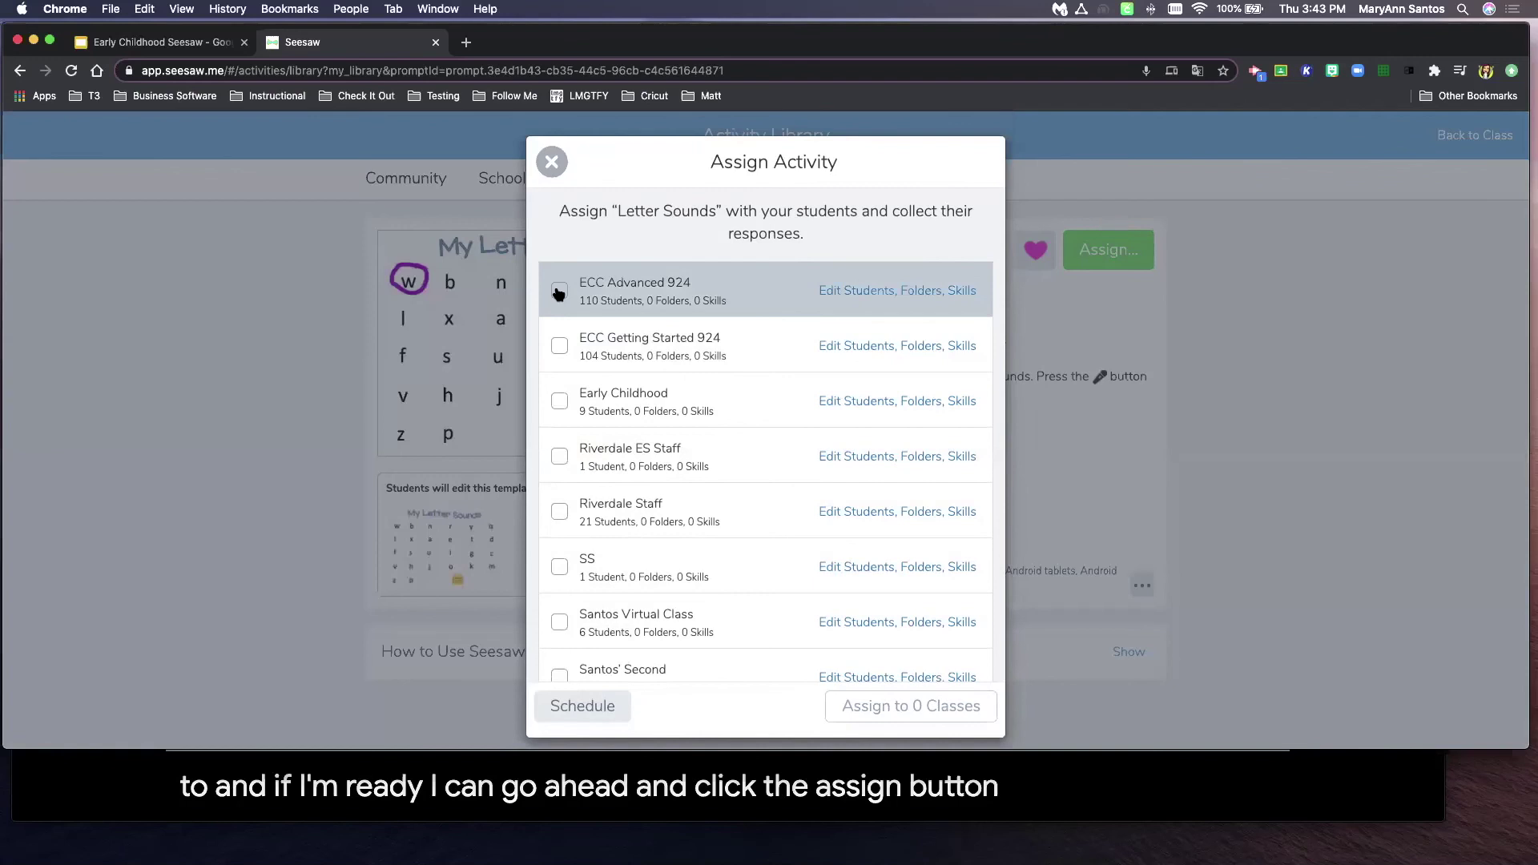
left_click(559, 292)
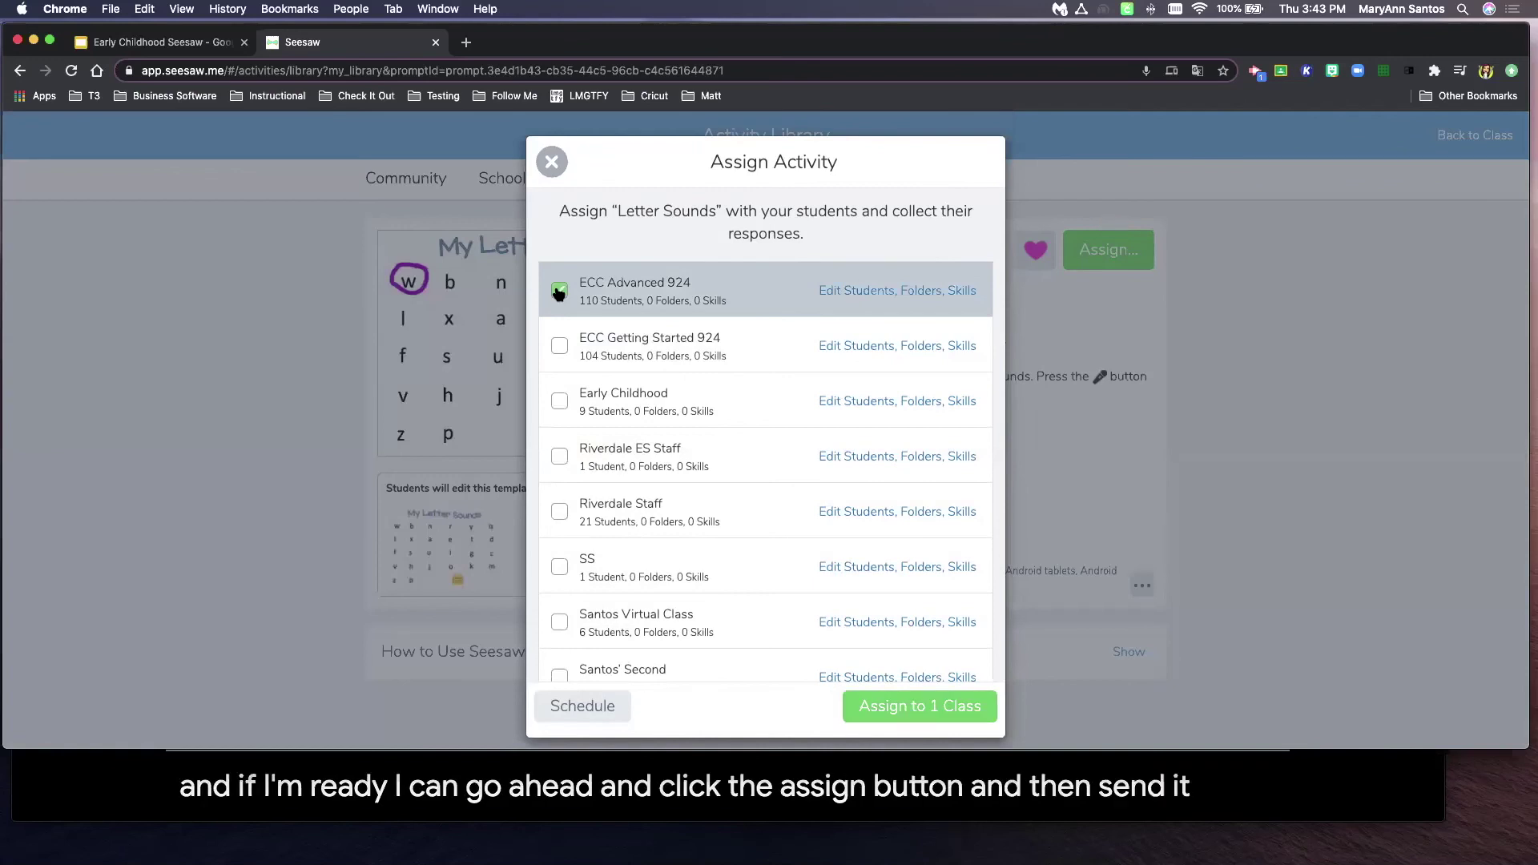
left_click(927, 708)
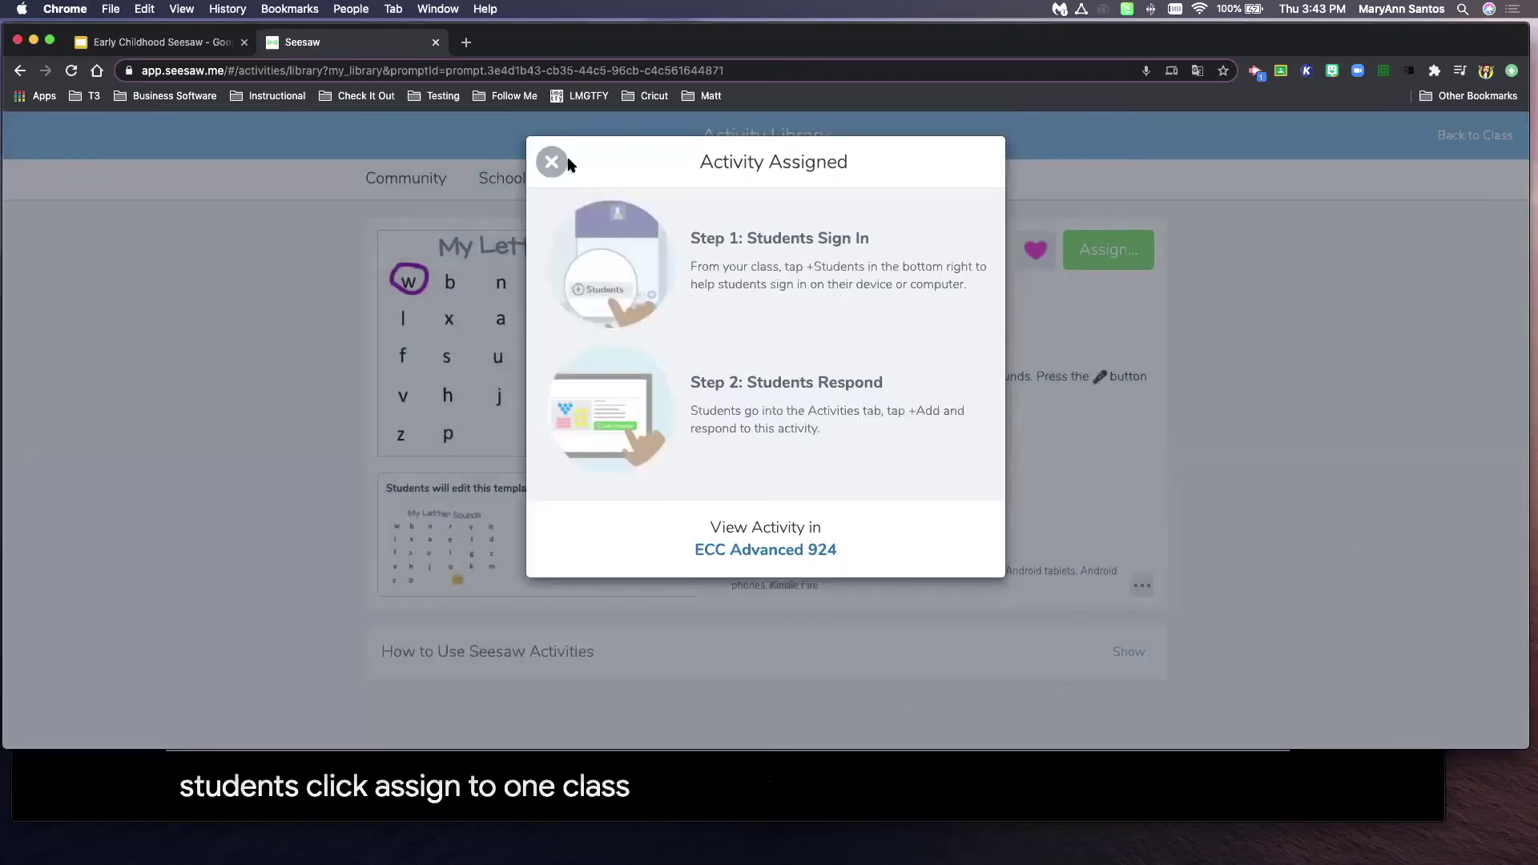
left_click(551, 163)
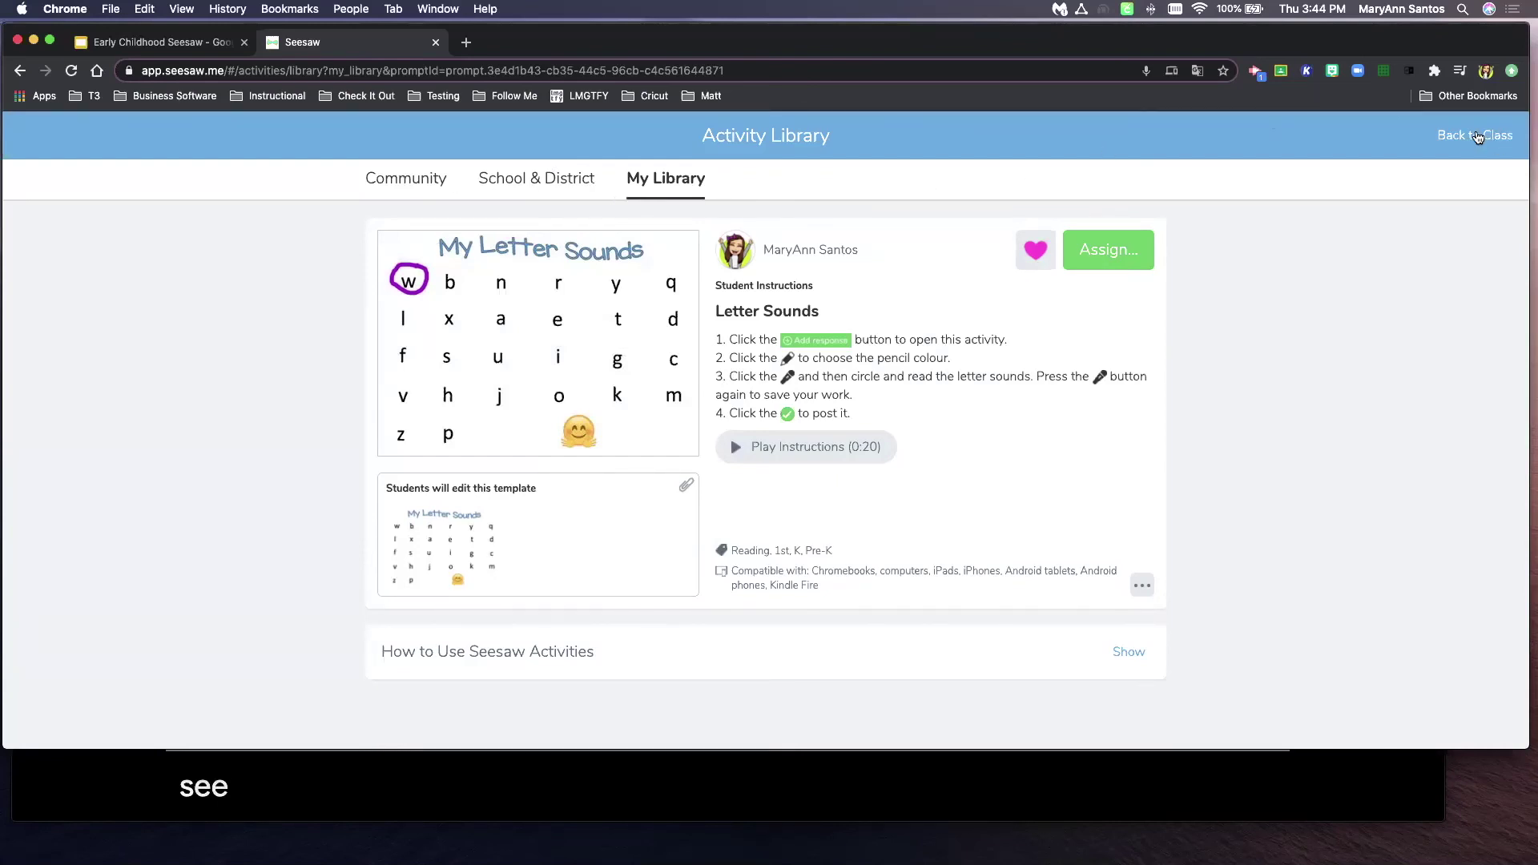
Step: Return to the class and compare the assigned Letter Sounds and My Letter Sounds activities
left_click(1479, 137)
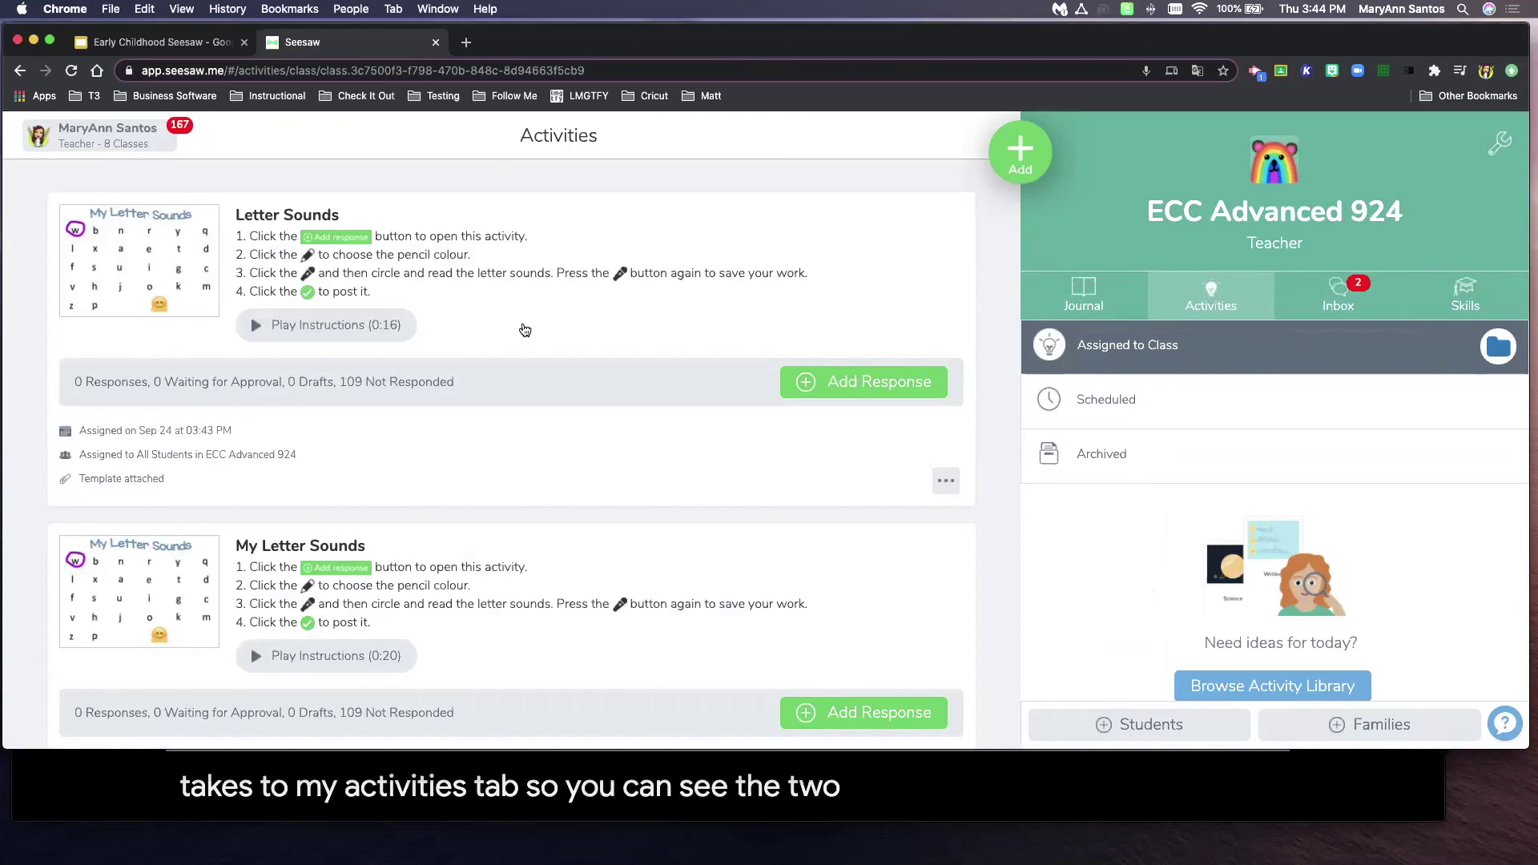
scroll(525, 329, "down", 5)
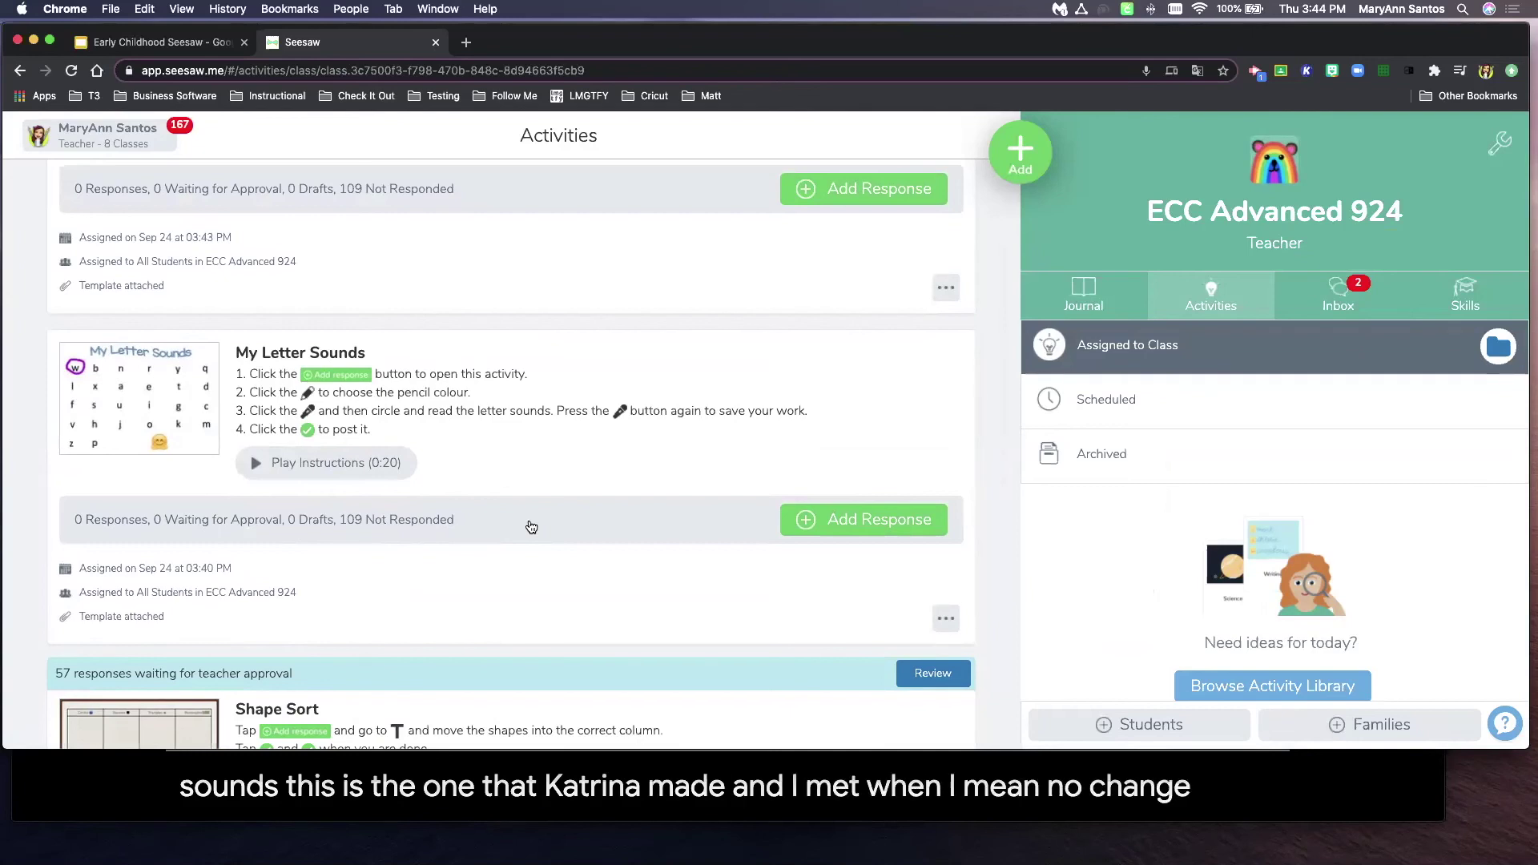
scroll(532, 526, "up", 3)
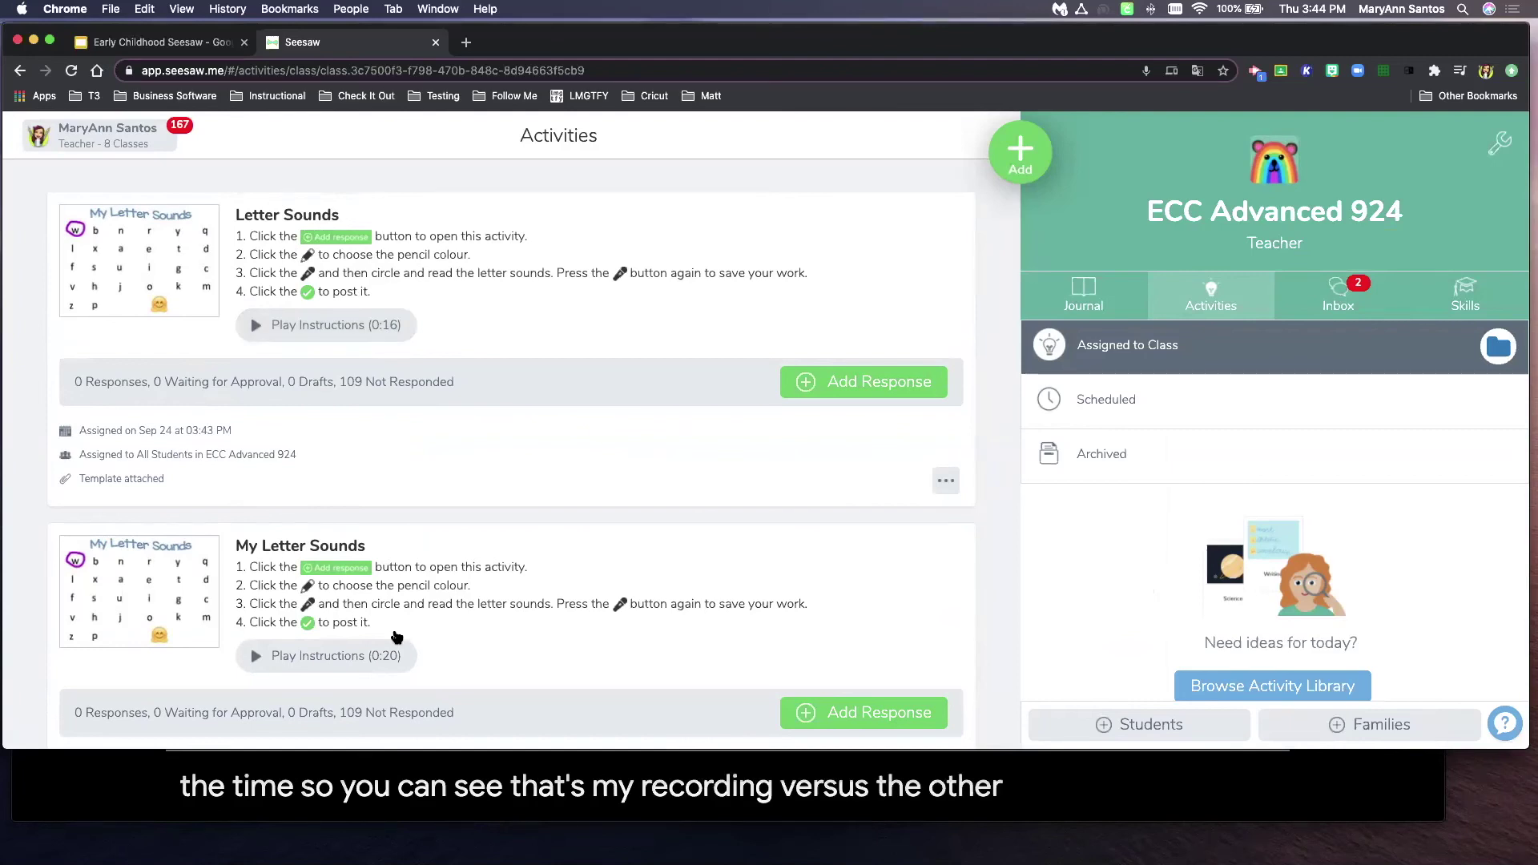
Step: Open the assigned Letter Sounds activity, examine its student response grid, and return to the class activities
left_click_drag(355, 214, 235, 218)
left_click(233, 216)
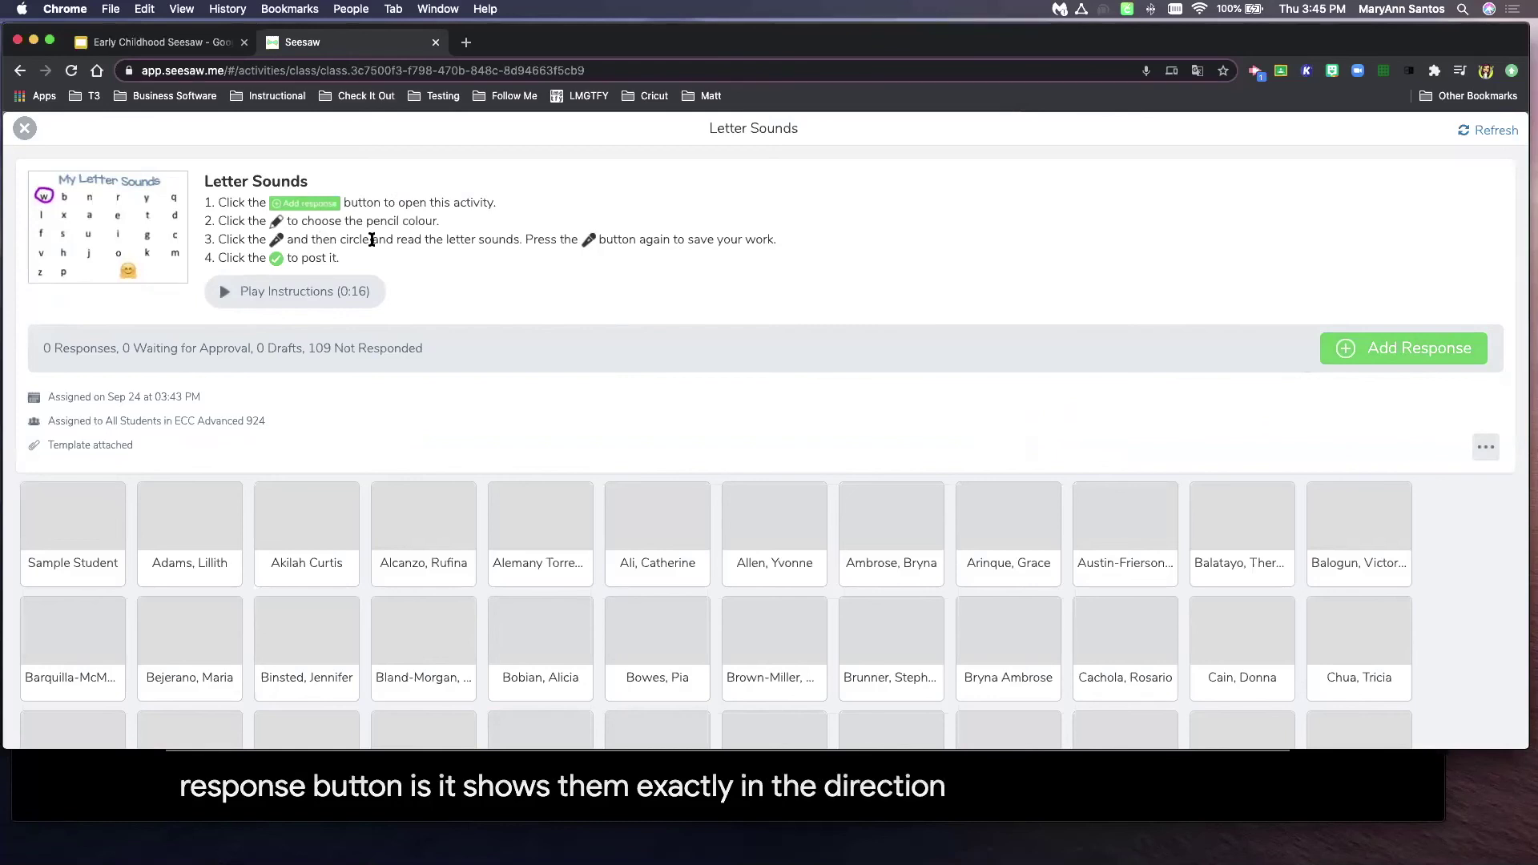
scroll(698, 332, "down", 10)
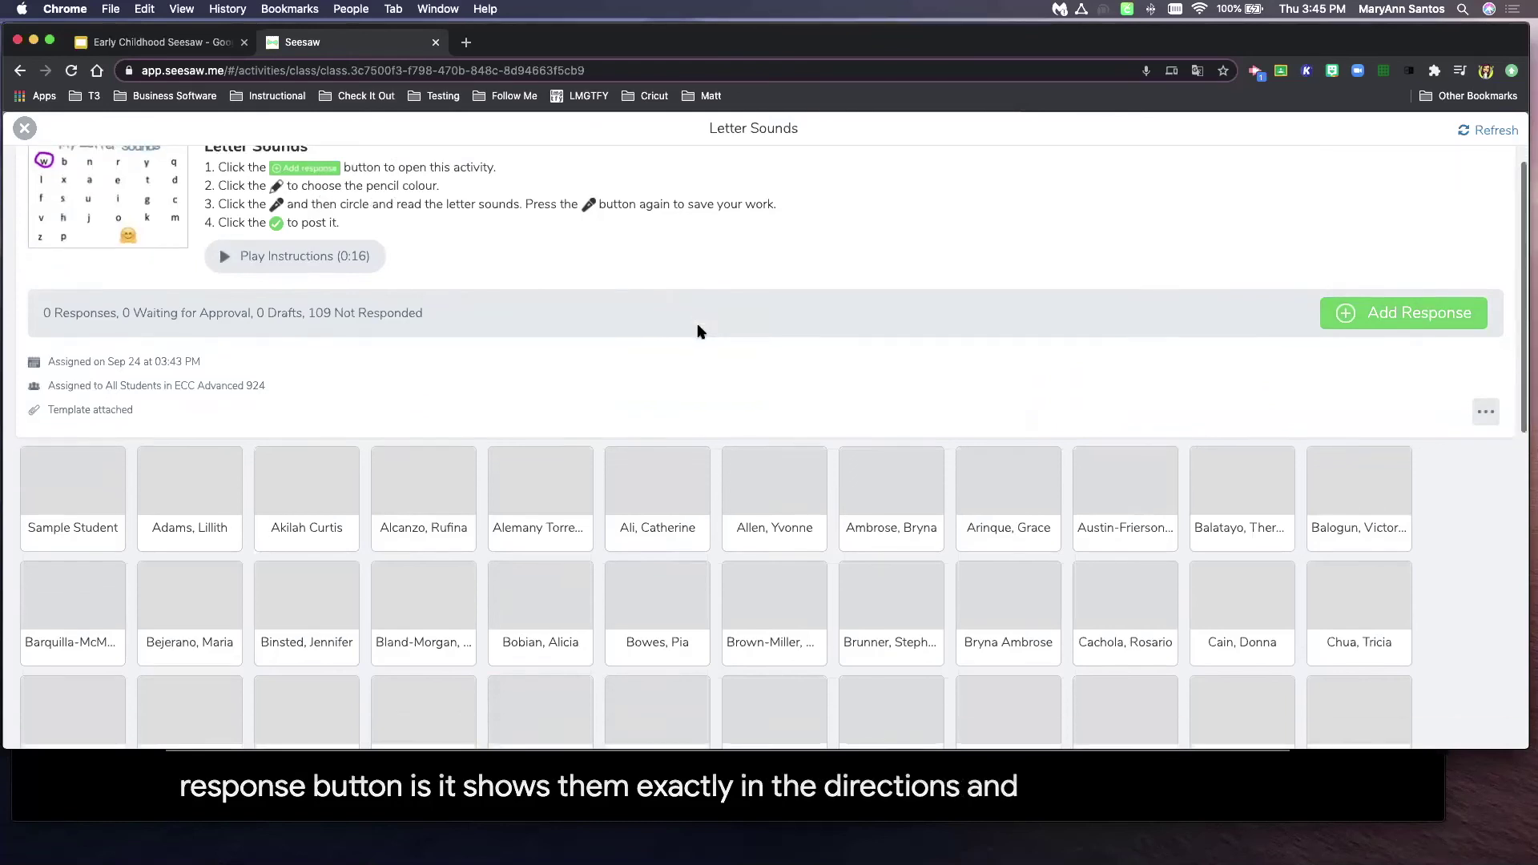
scroll(699, 331, "down", 5)
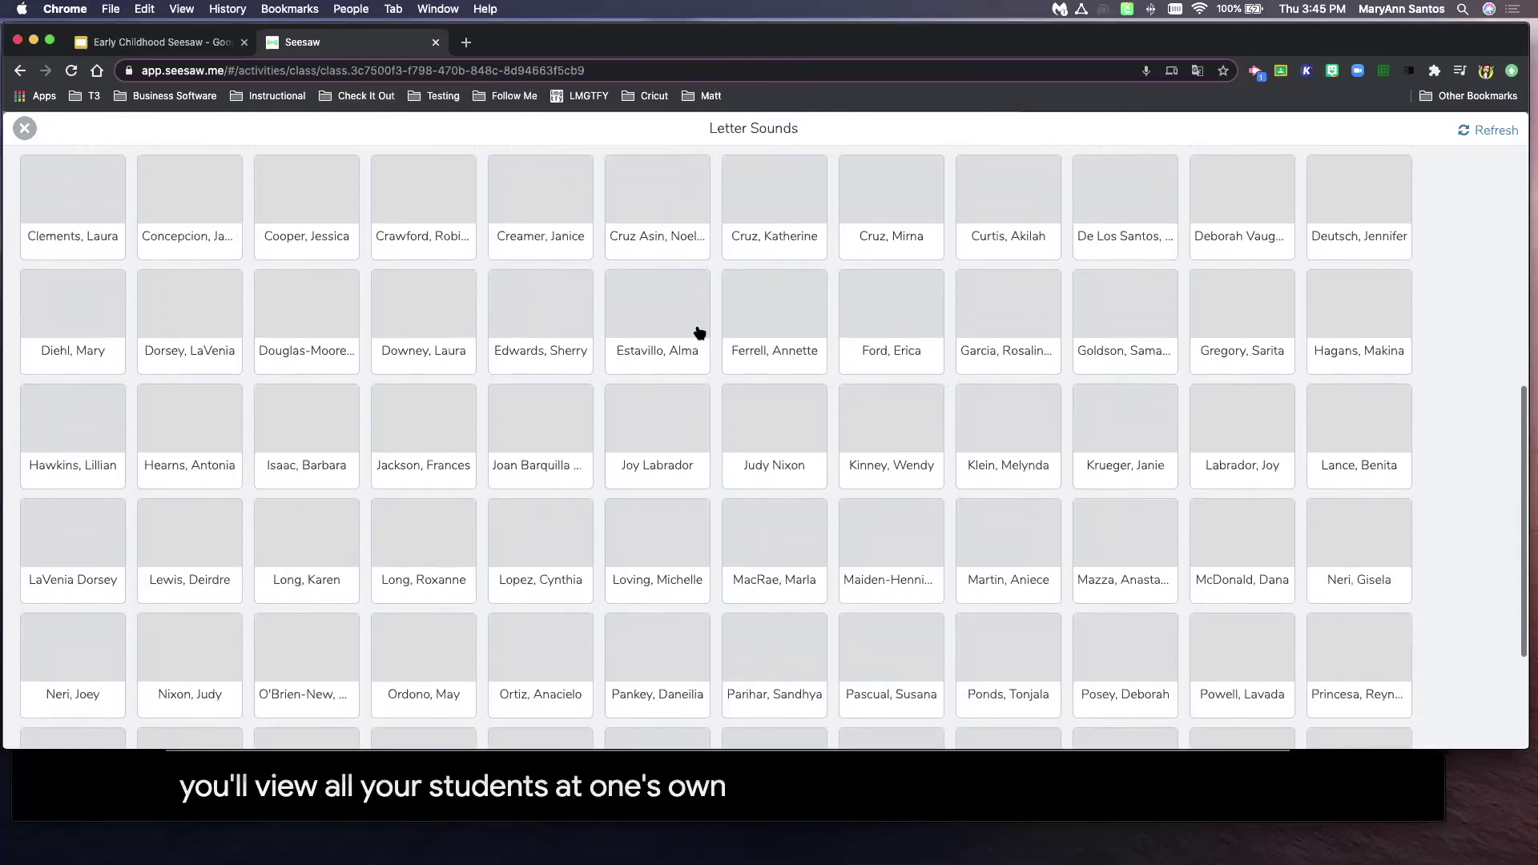
scroll(699, 331, "up", 15)
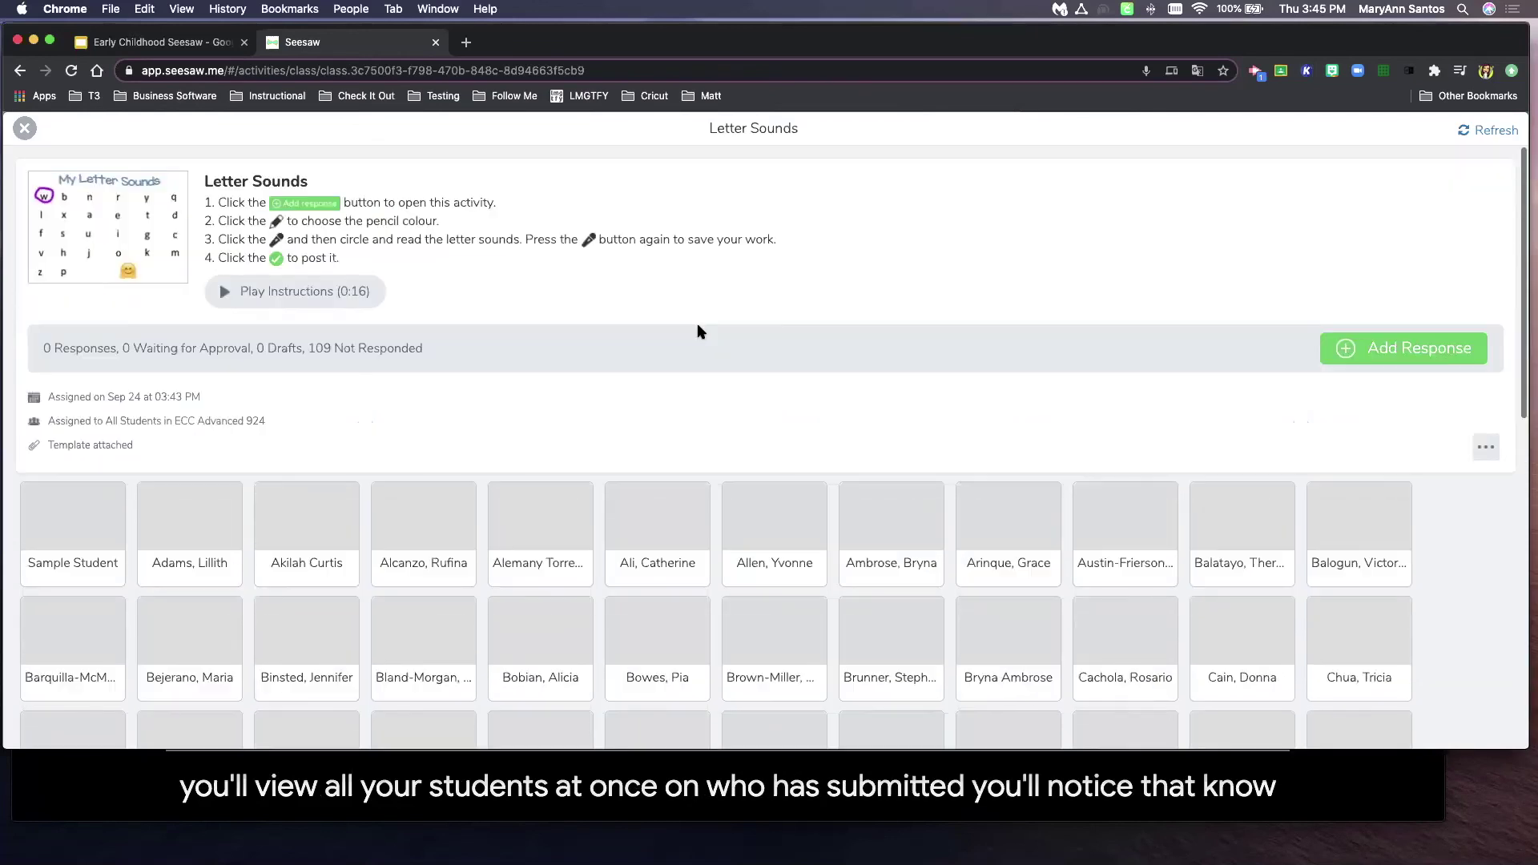
left_click(25, 129)
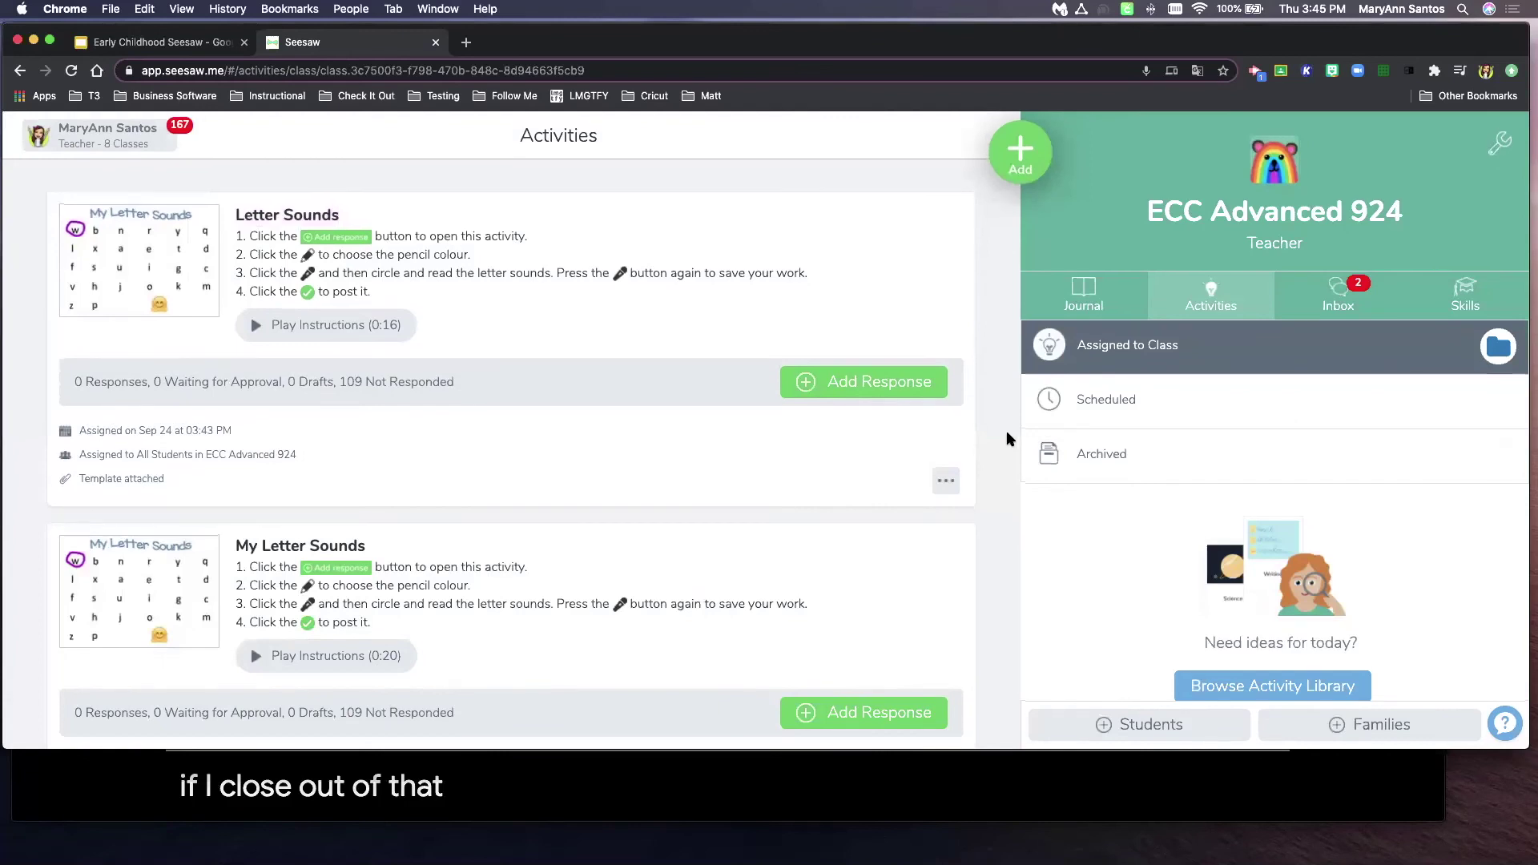
Step: Find the Shape Sort activity among the class activities, open it, and examine its grid of student responses
scroll(889, 415, "down", 6)
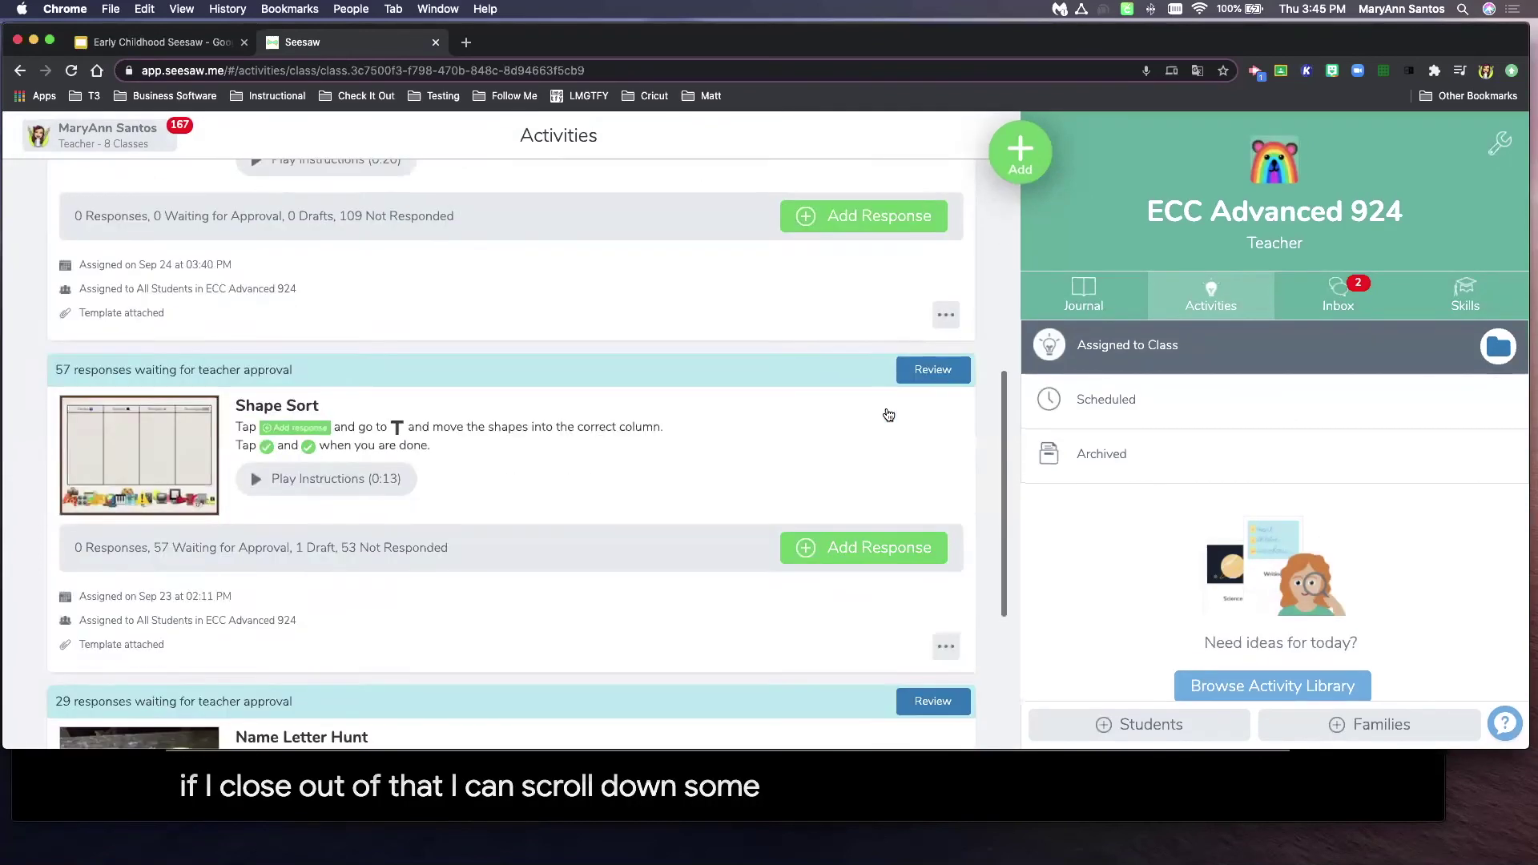
scroll(888, 414, "down", 4)
scroll(889, 414, "up", 2)
scroll(888, 414, "up", 1)
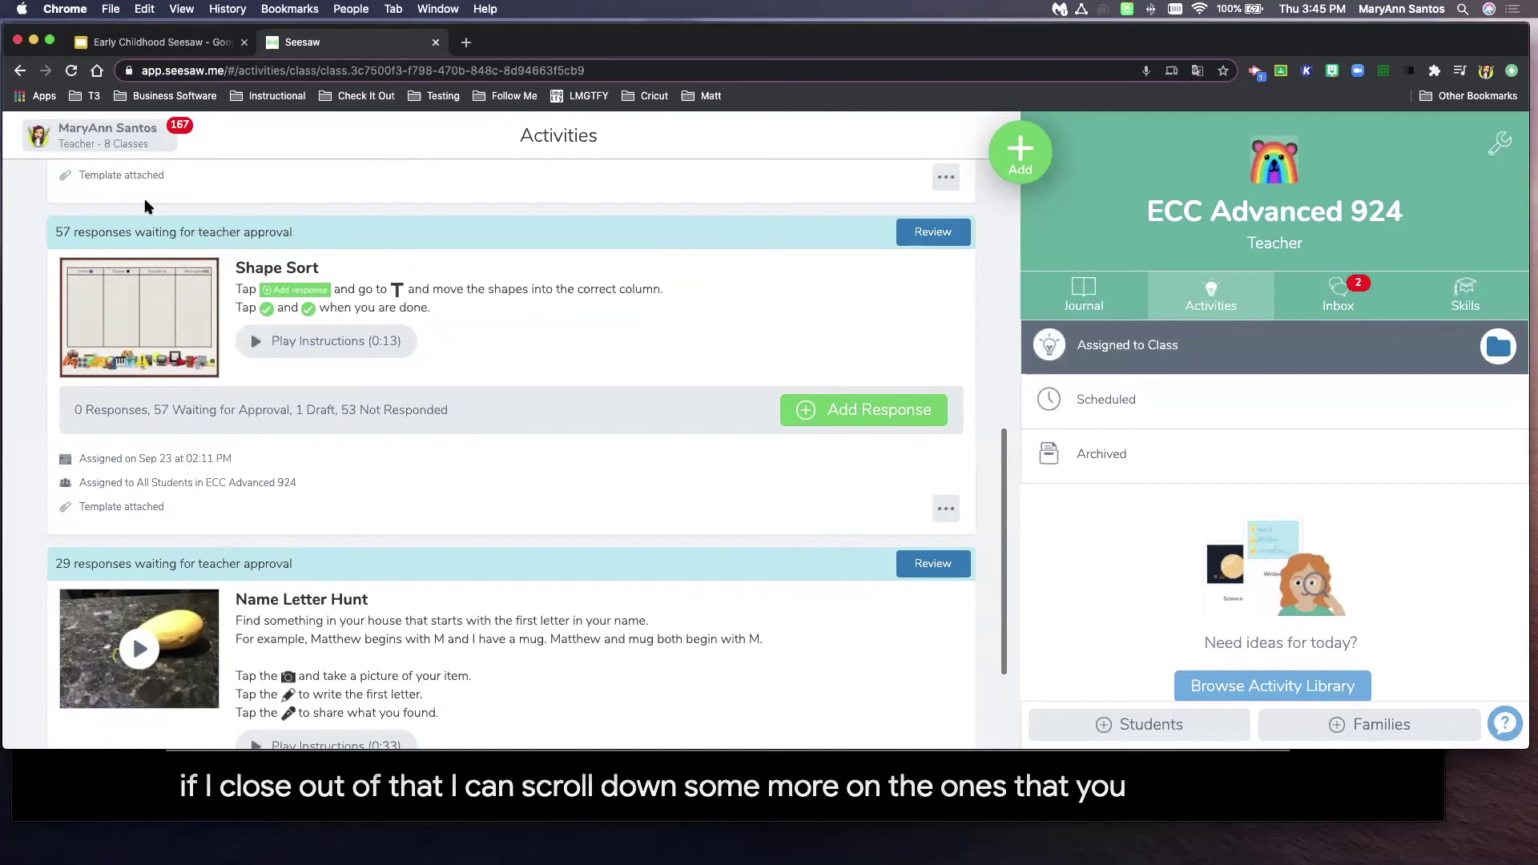
left_click(526, 298)
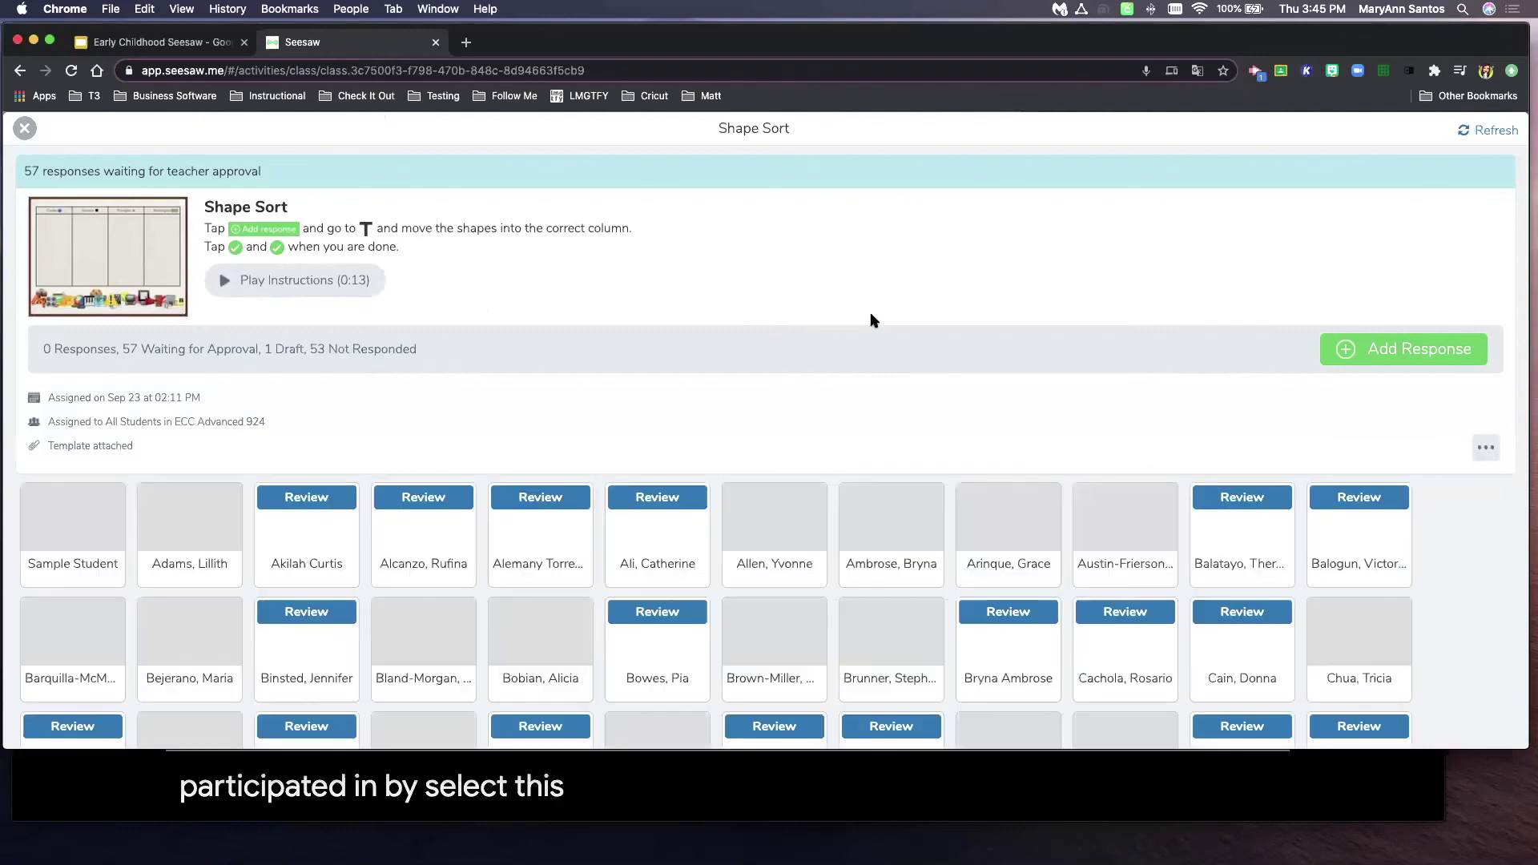
scroll(903, 399, "down", 4)
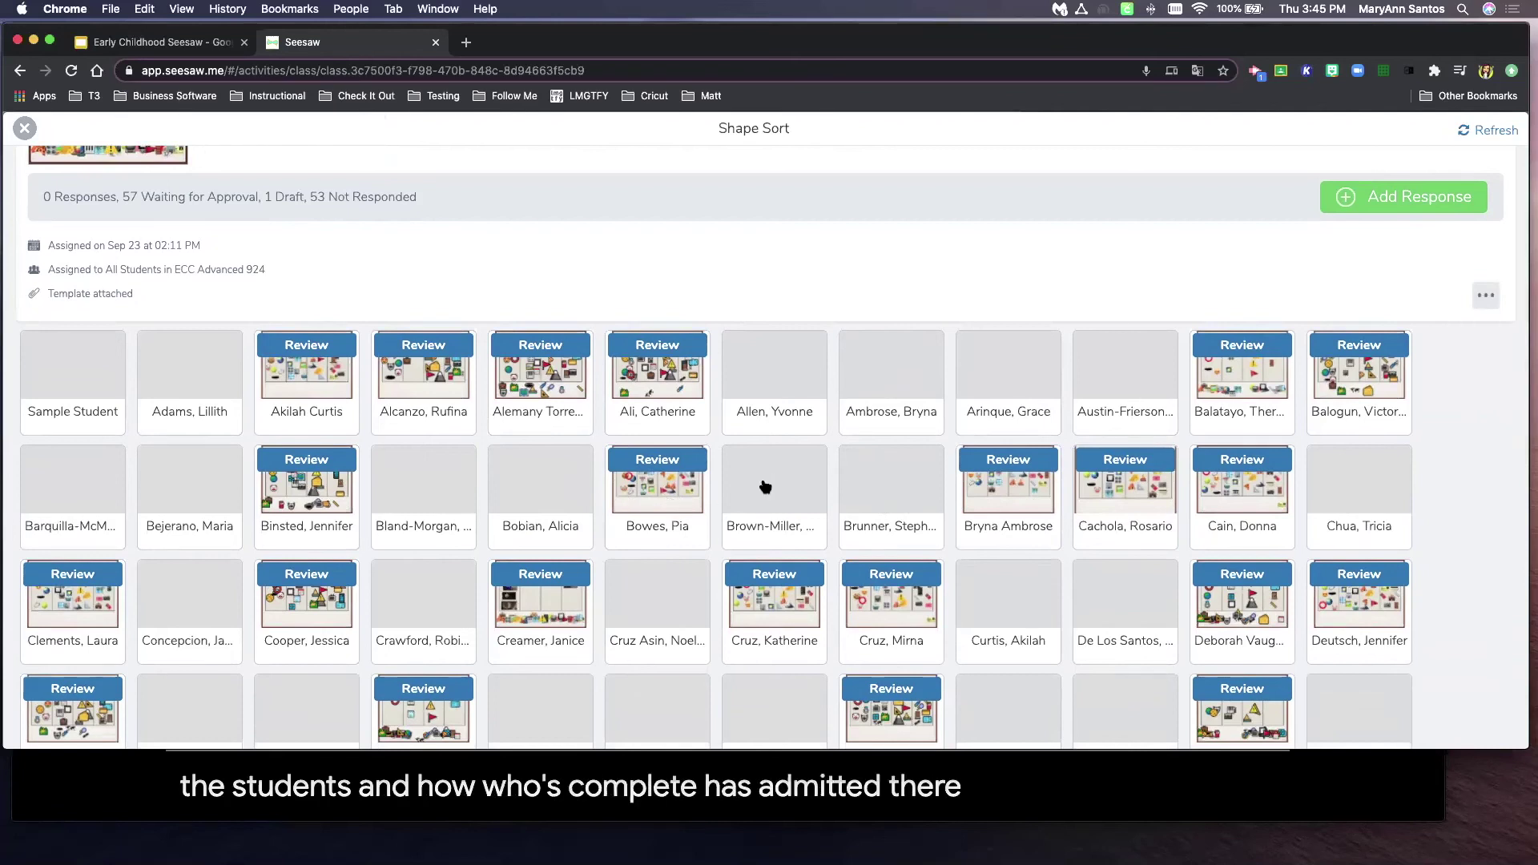
Step: Open a student's submitted Shape Sort response and page forward through the following students to another submitted response
left_click(666, 397)
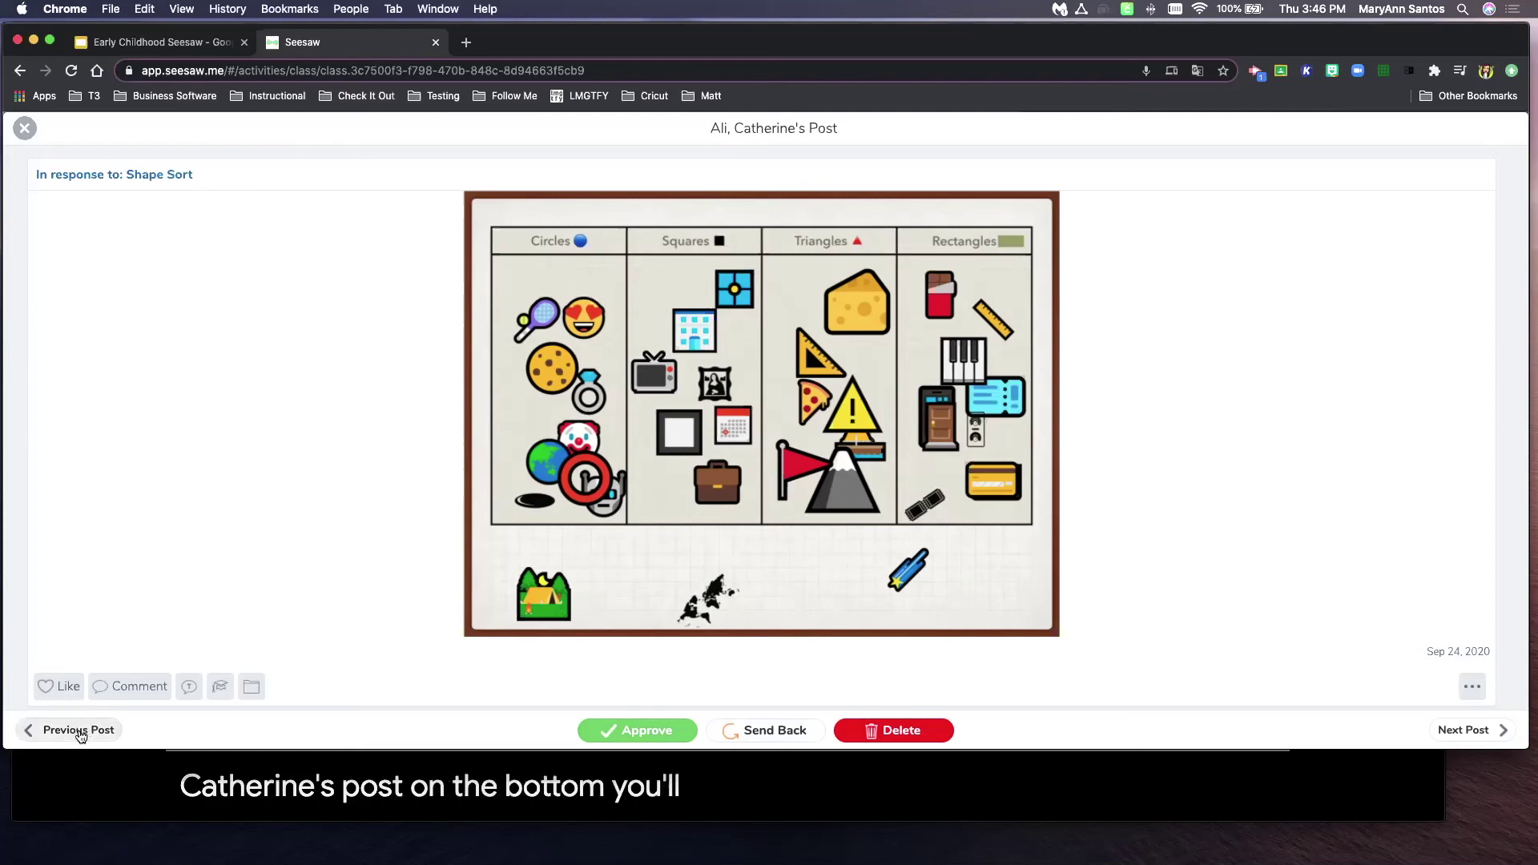
left_click(1471, 730)
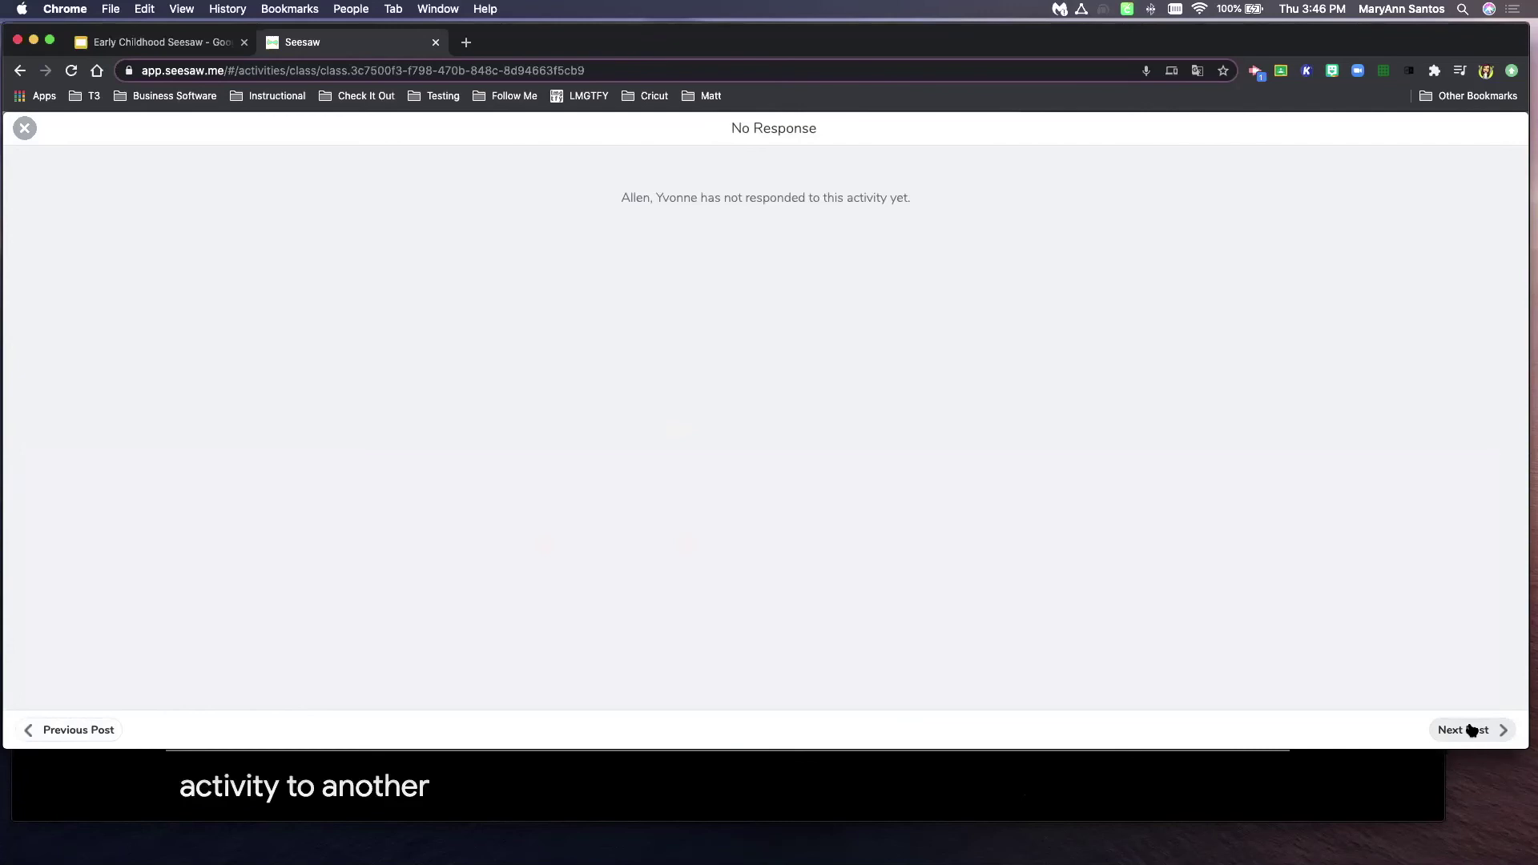
left_click(1471, 730)
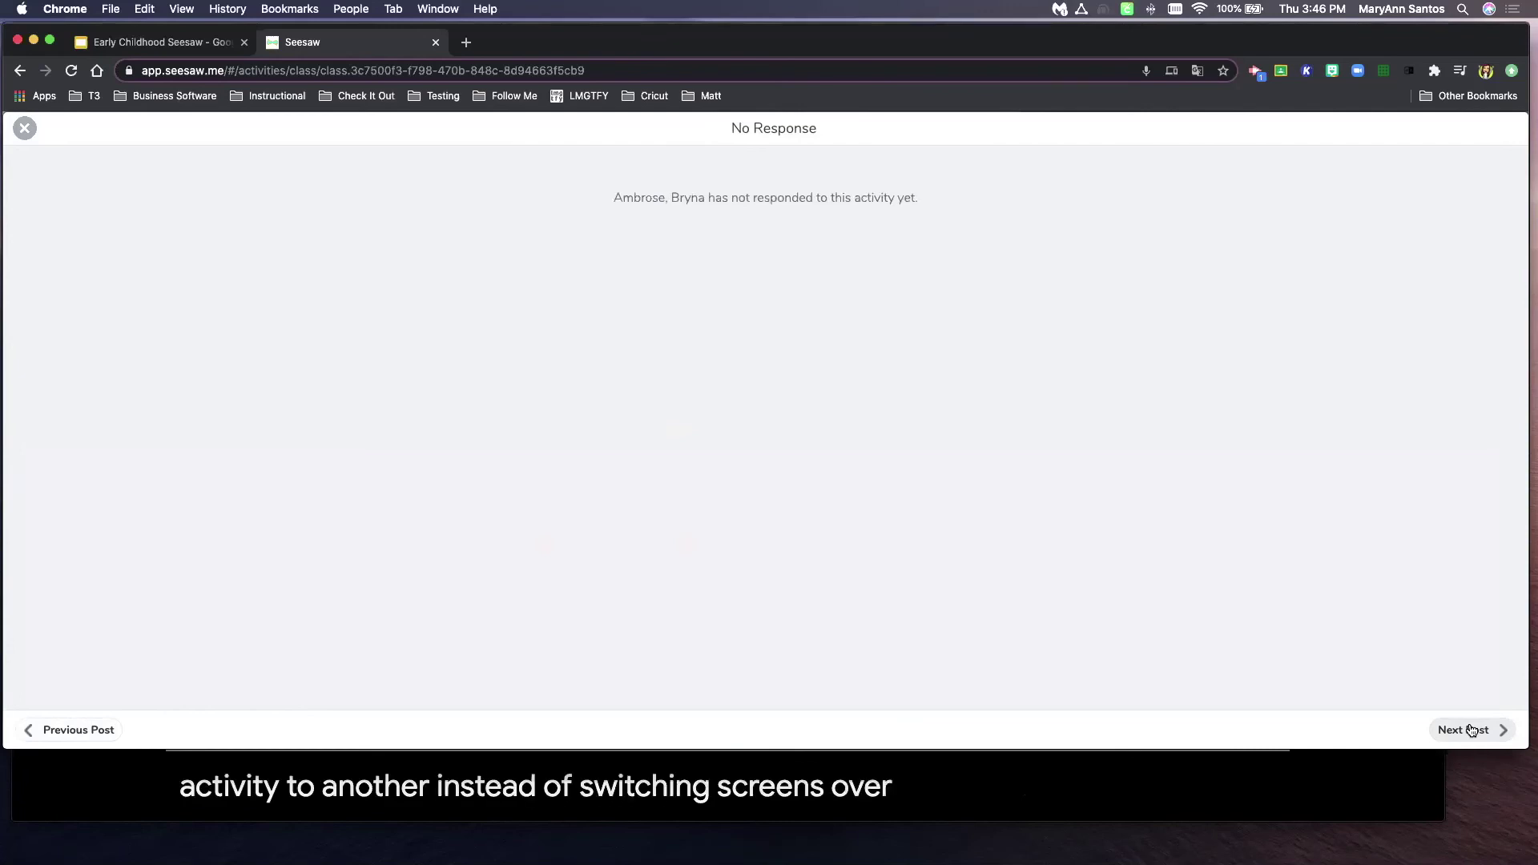
left_click(1471, 730)
left_click(1471, 729)
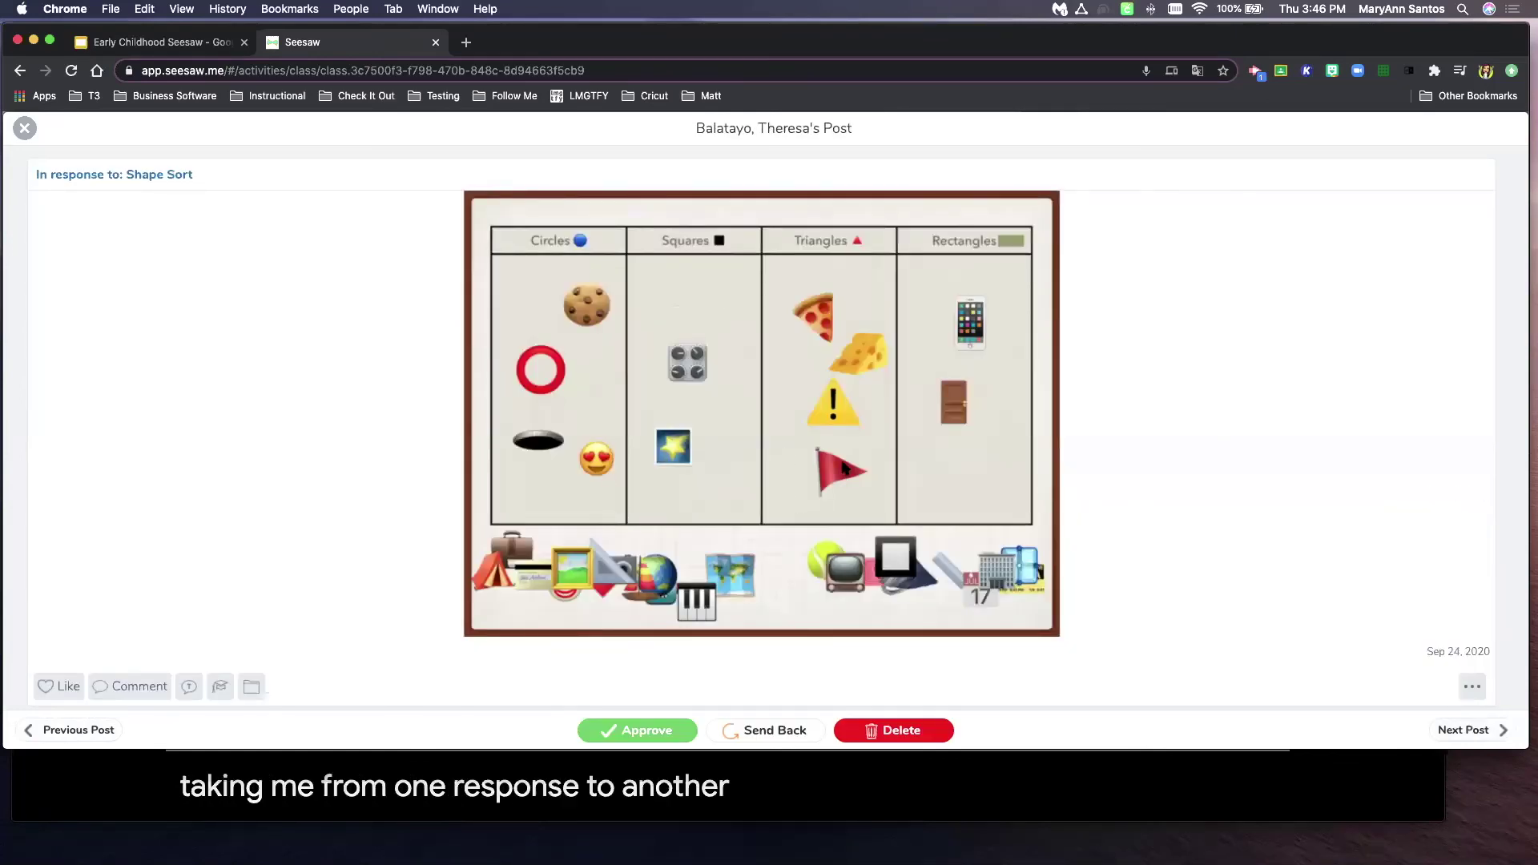
Step: Record a voice comment of about 8 seconds on the student's Shape Sort response, post it, and return to the response grid
scroll(224, 579, "down", 1)
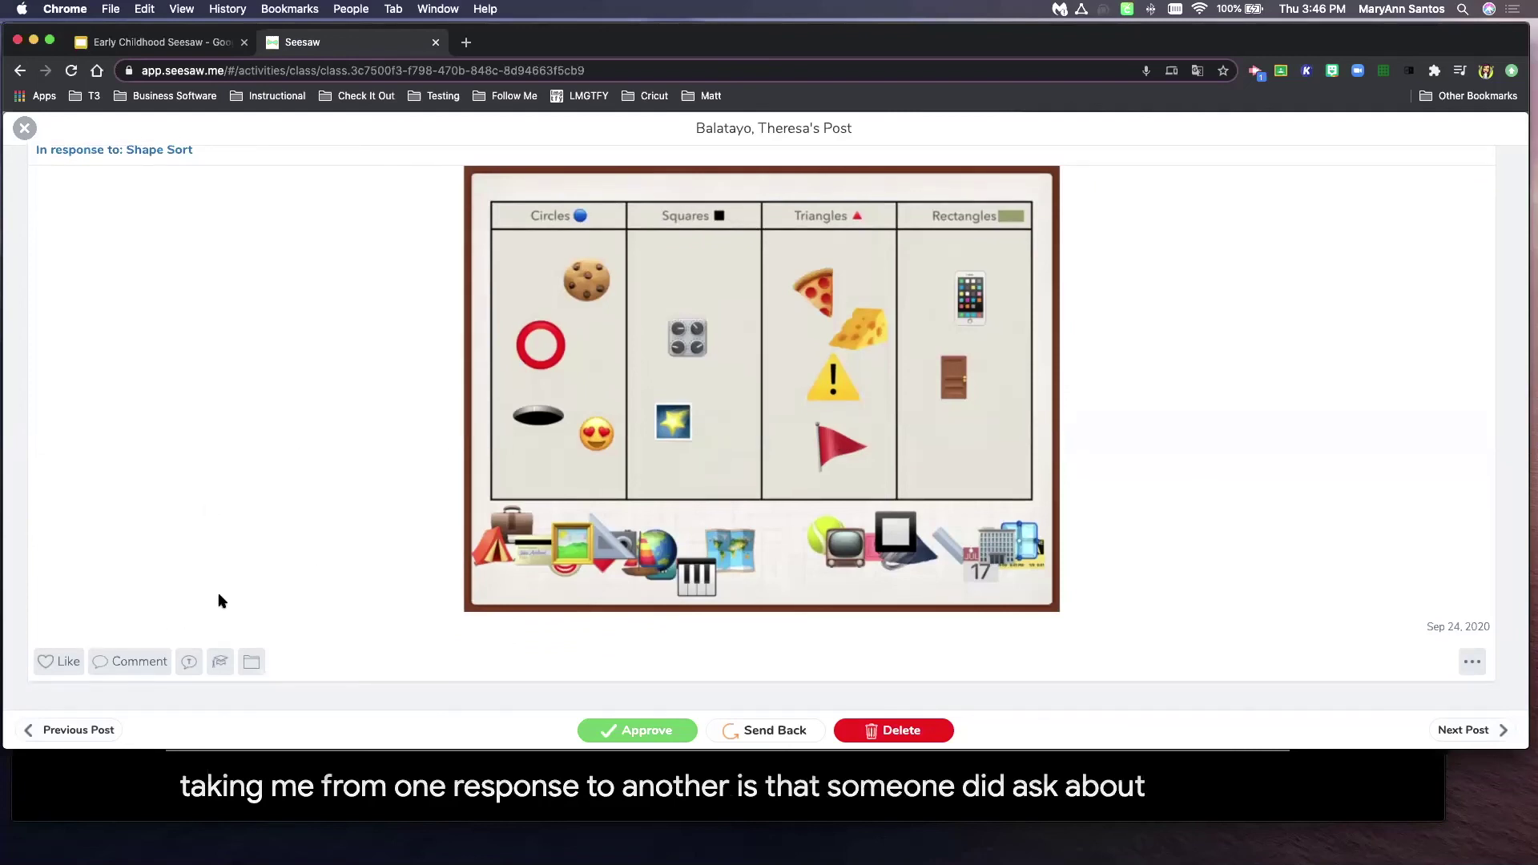
left_click(122, 665)
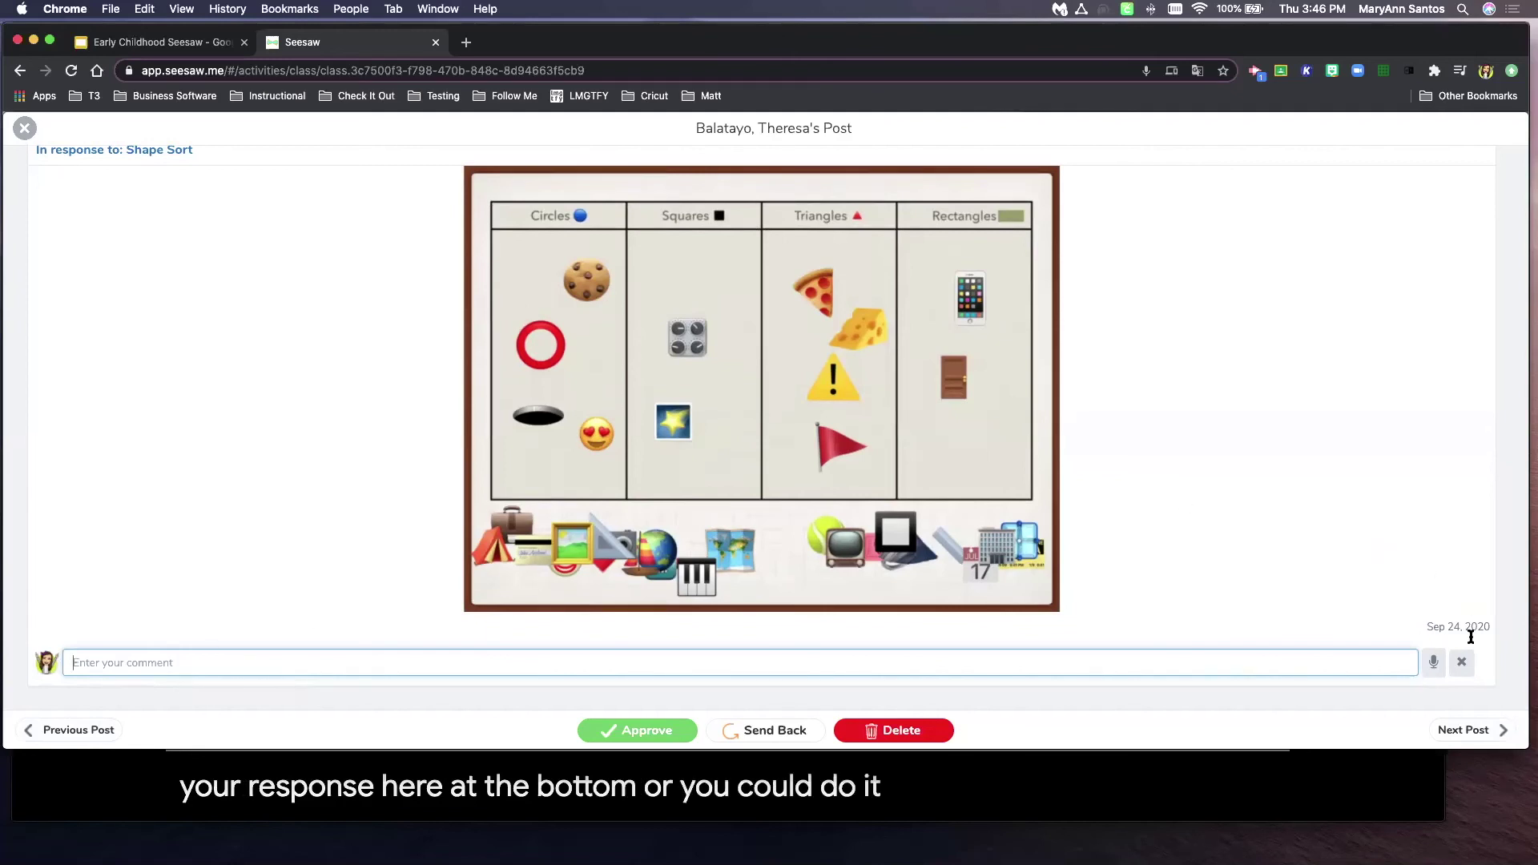
left_click(1434, 663)
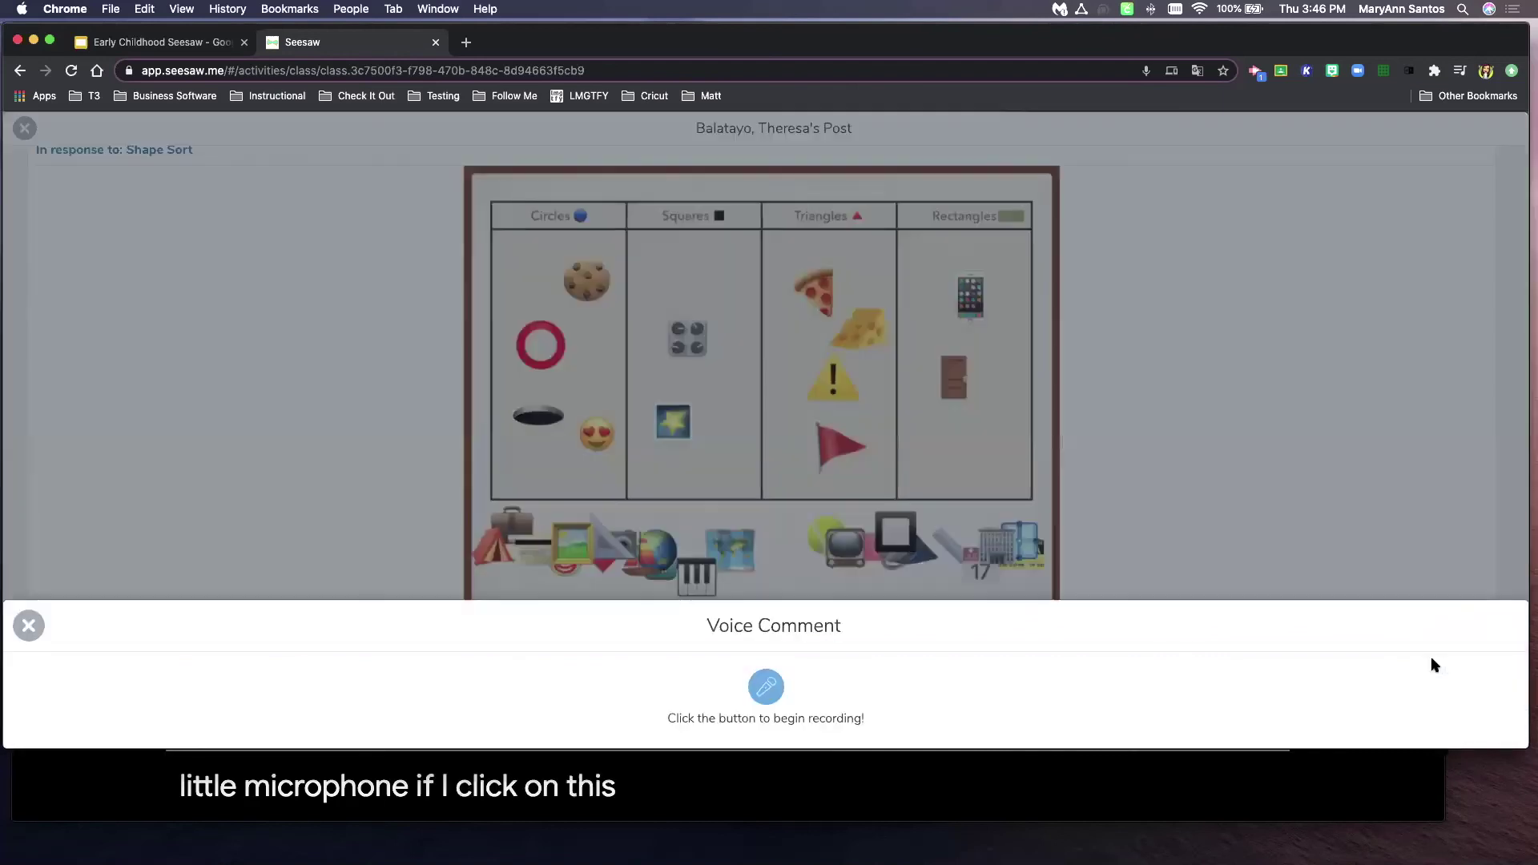
left_click(767, 687)
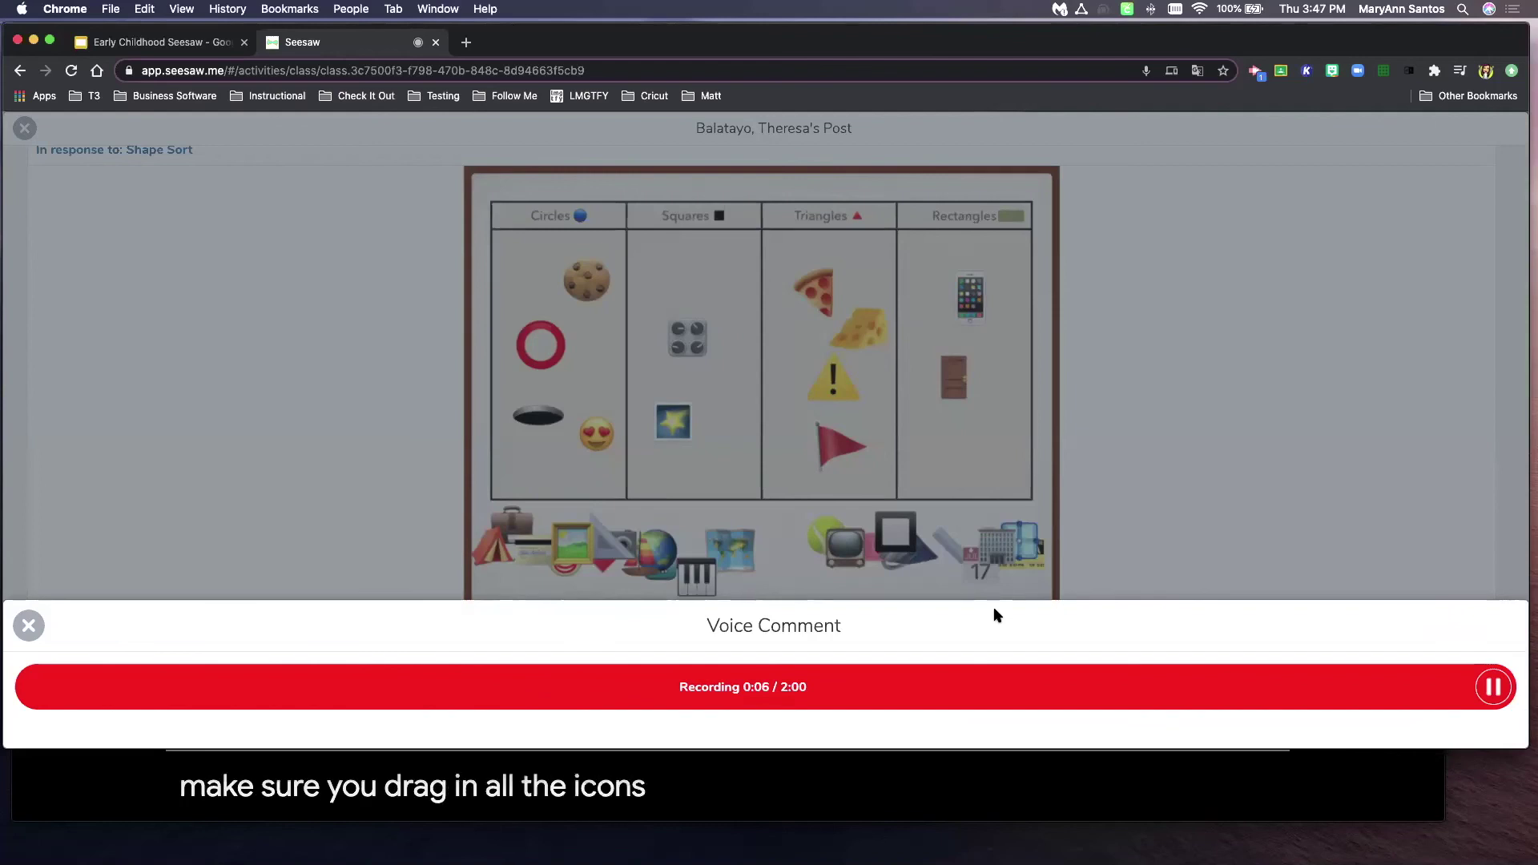
left_click(1494, 686)
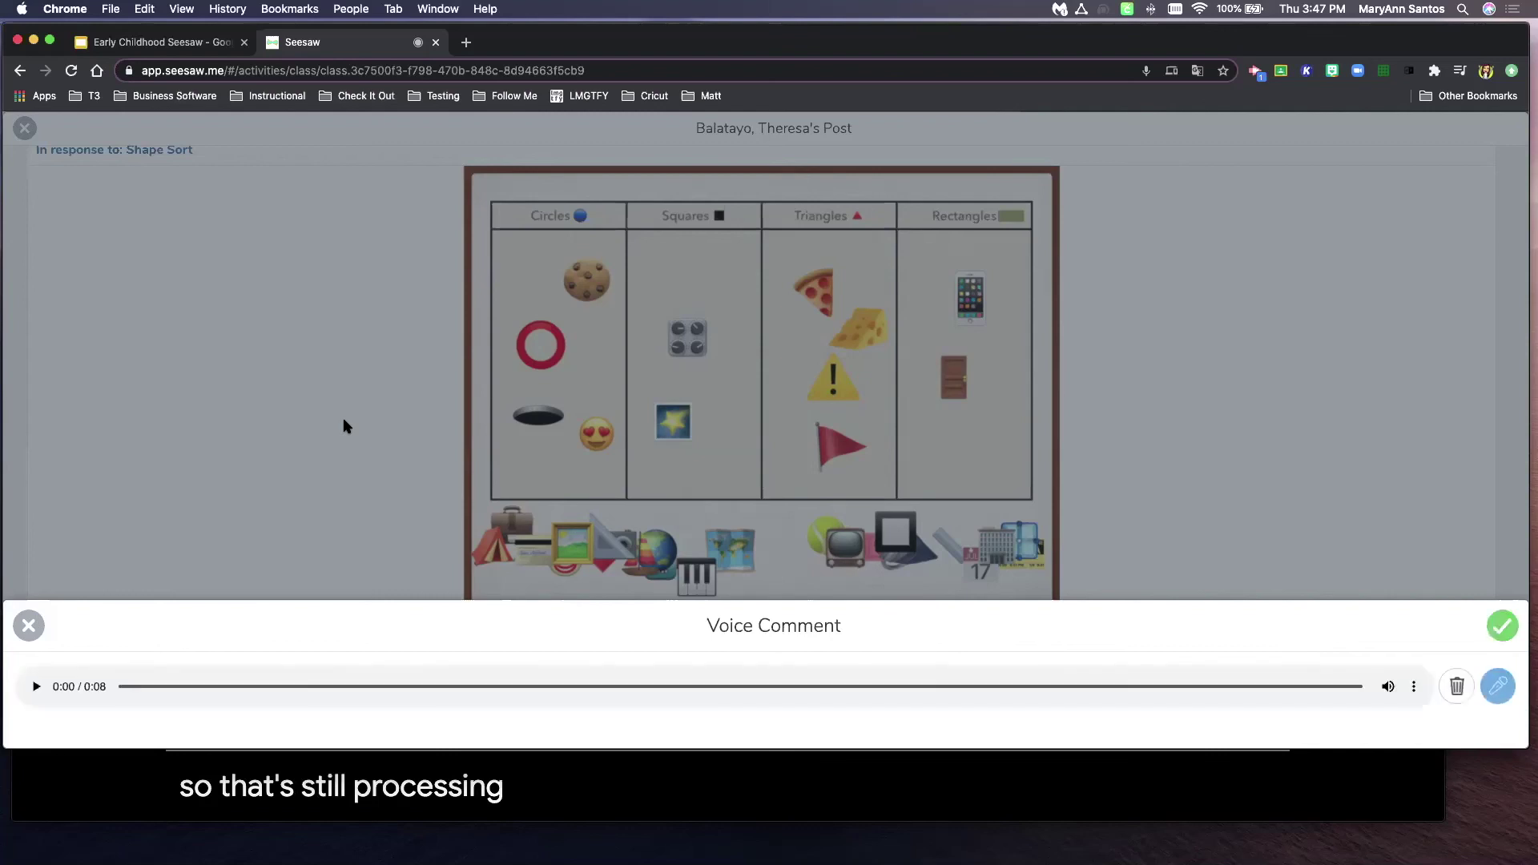
left_click(1500, 628)
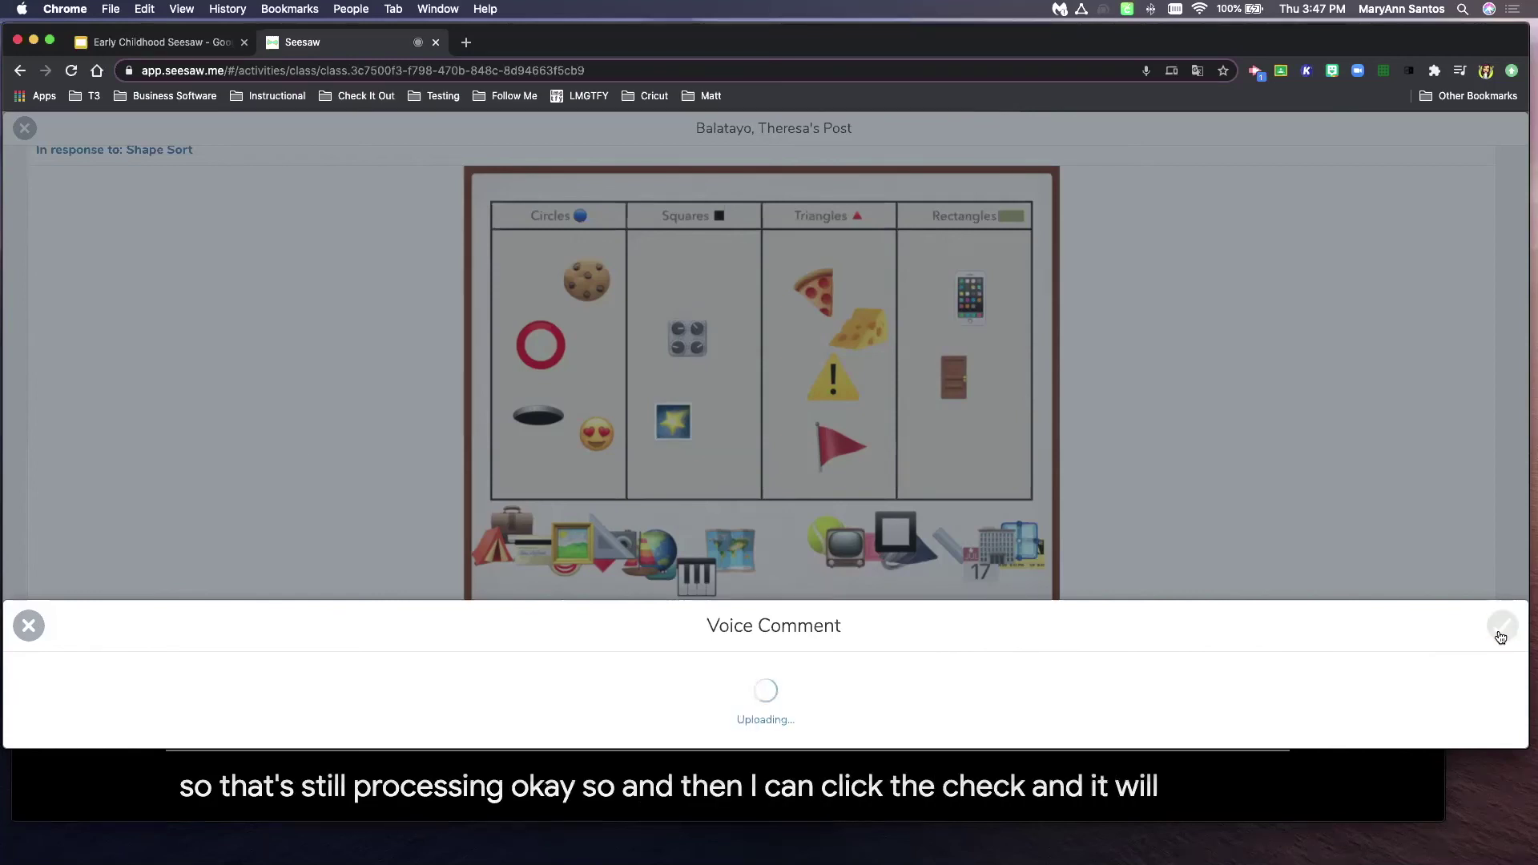
scroll(1272, 513, "down", 1)
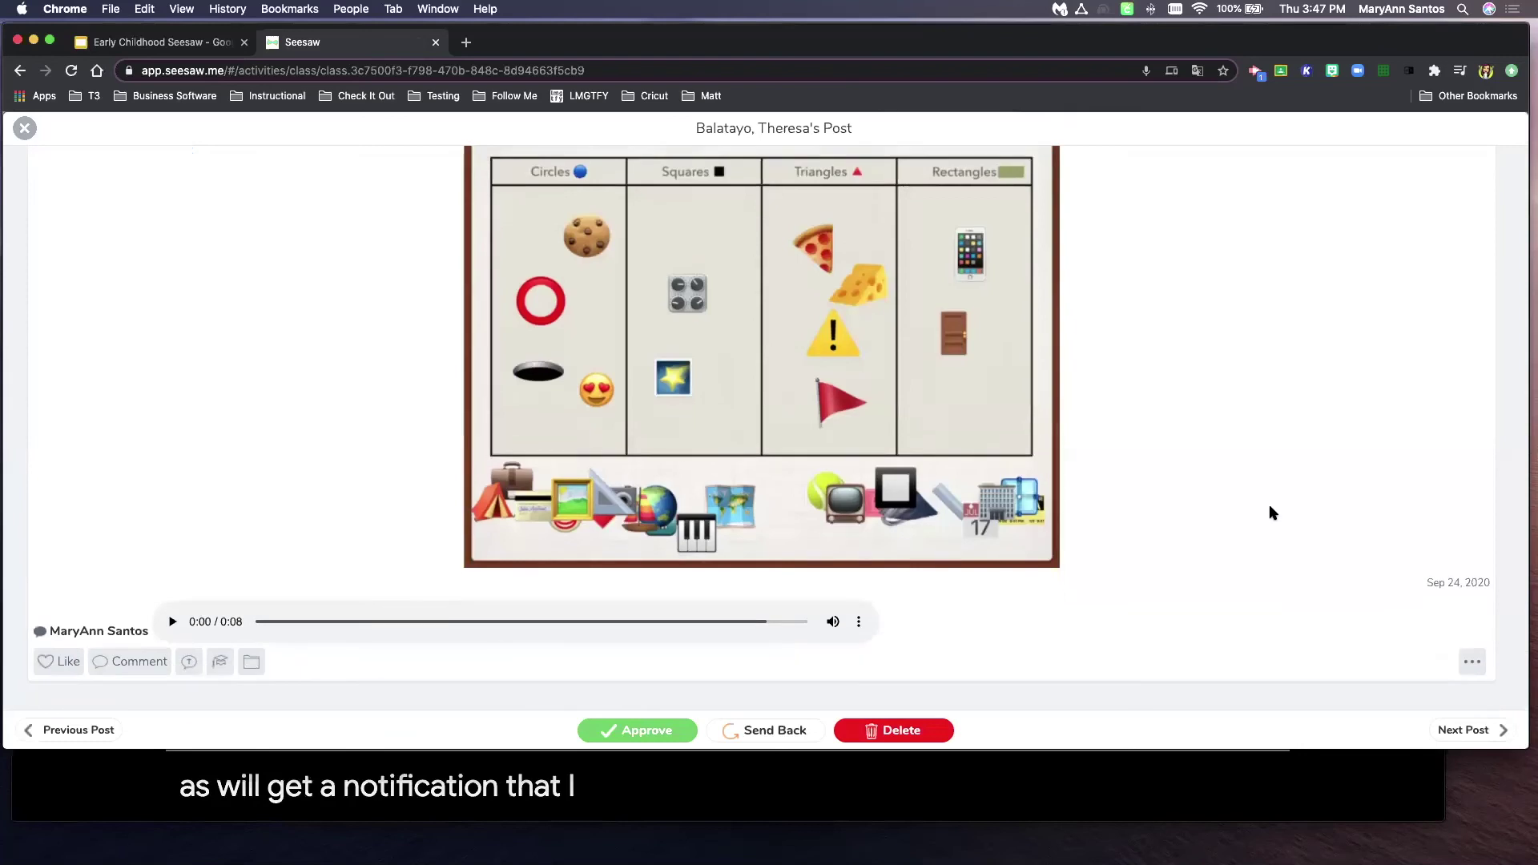
left_click(25, 128)
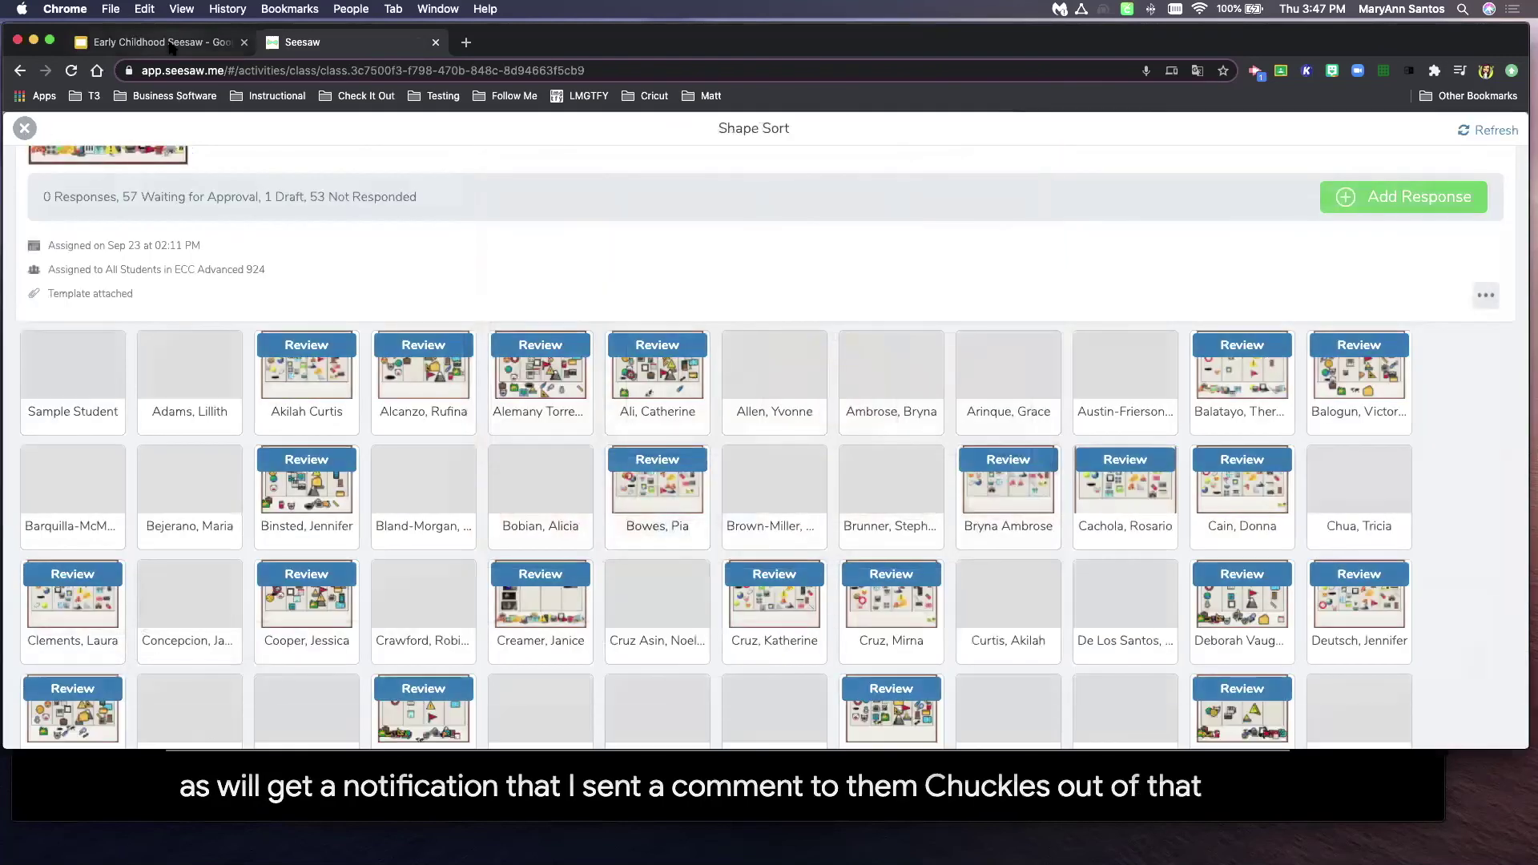
Step: Switch to the Early Childhood Seesaw presentation in Google Slides and review the Activity Library instructions slide
left_click(161, 42)
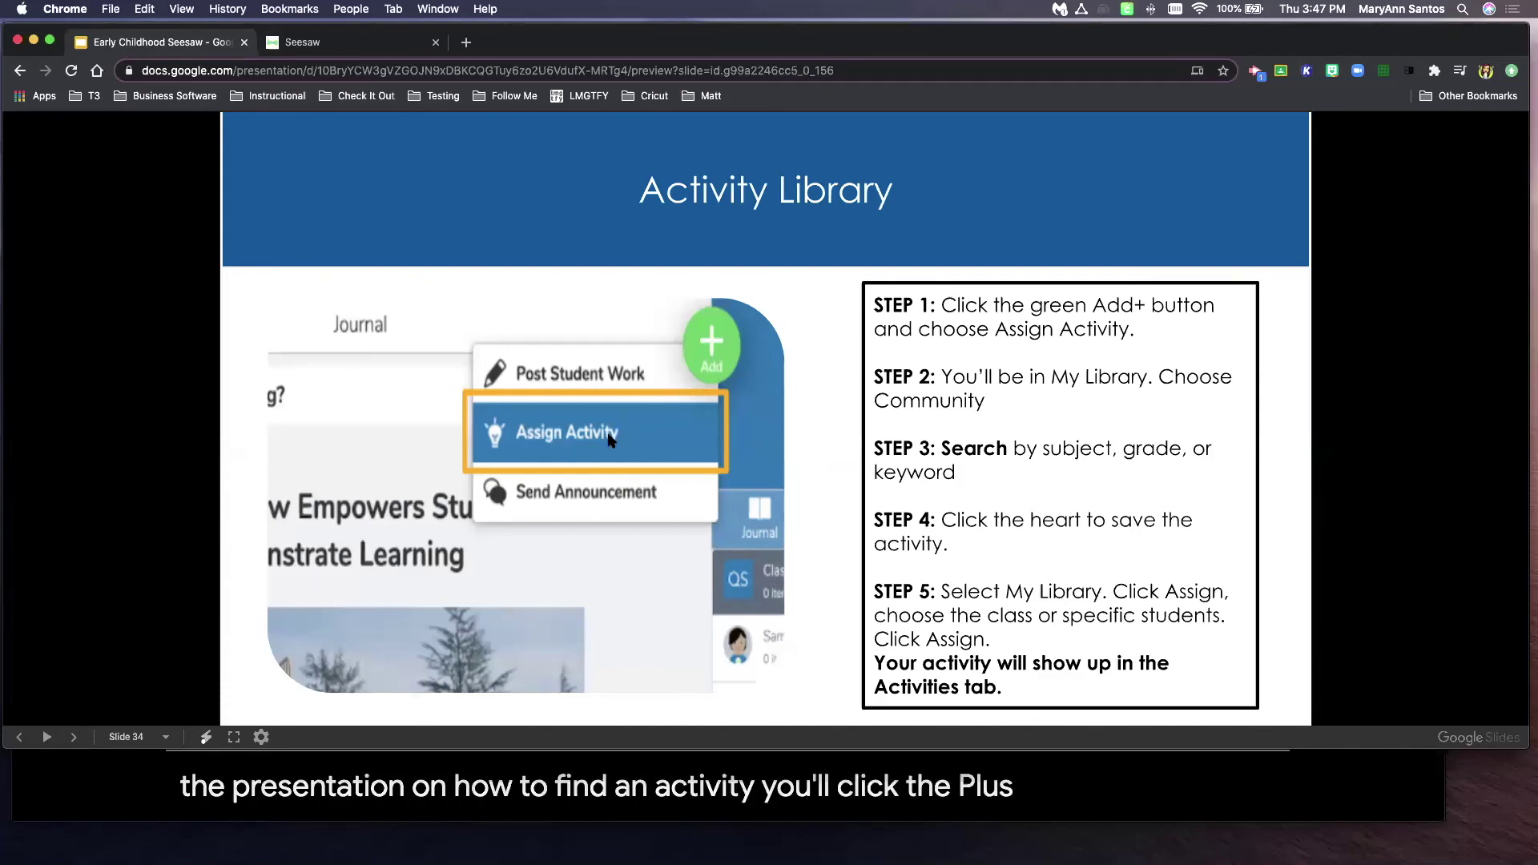
left_click(1053, 460)
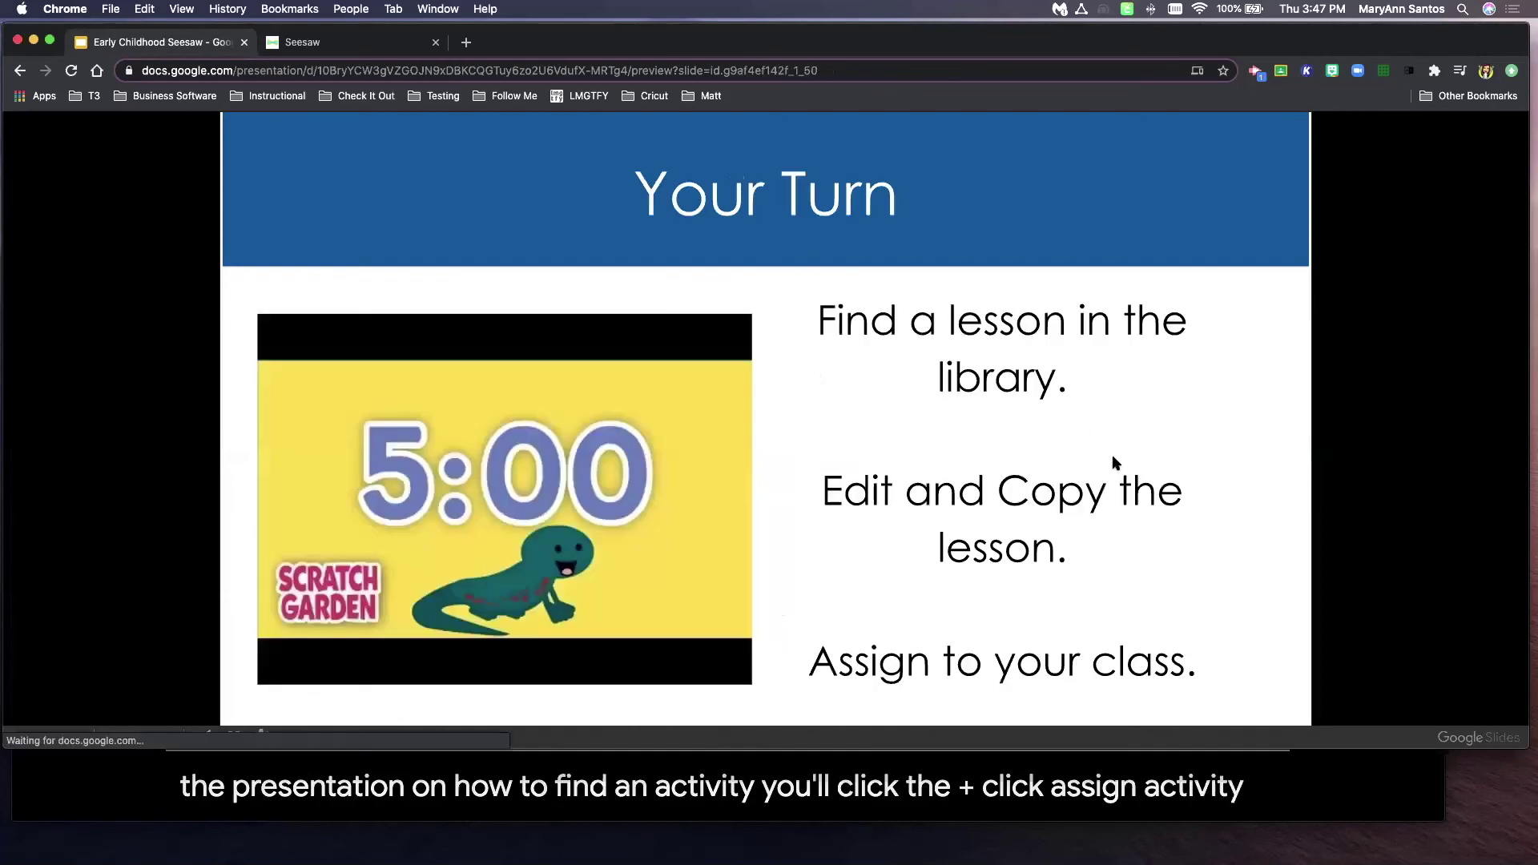
key("Left")
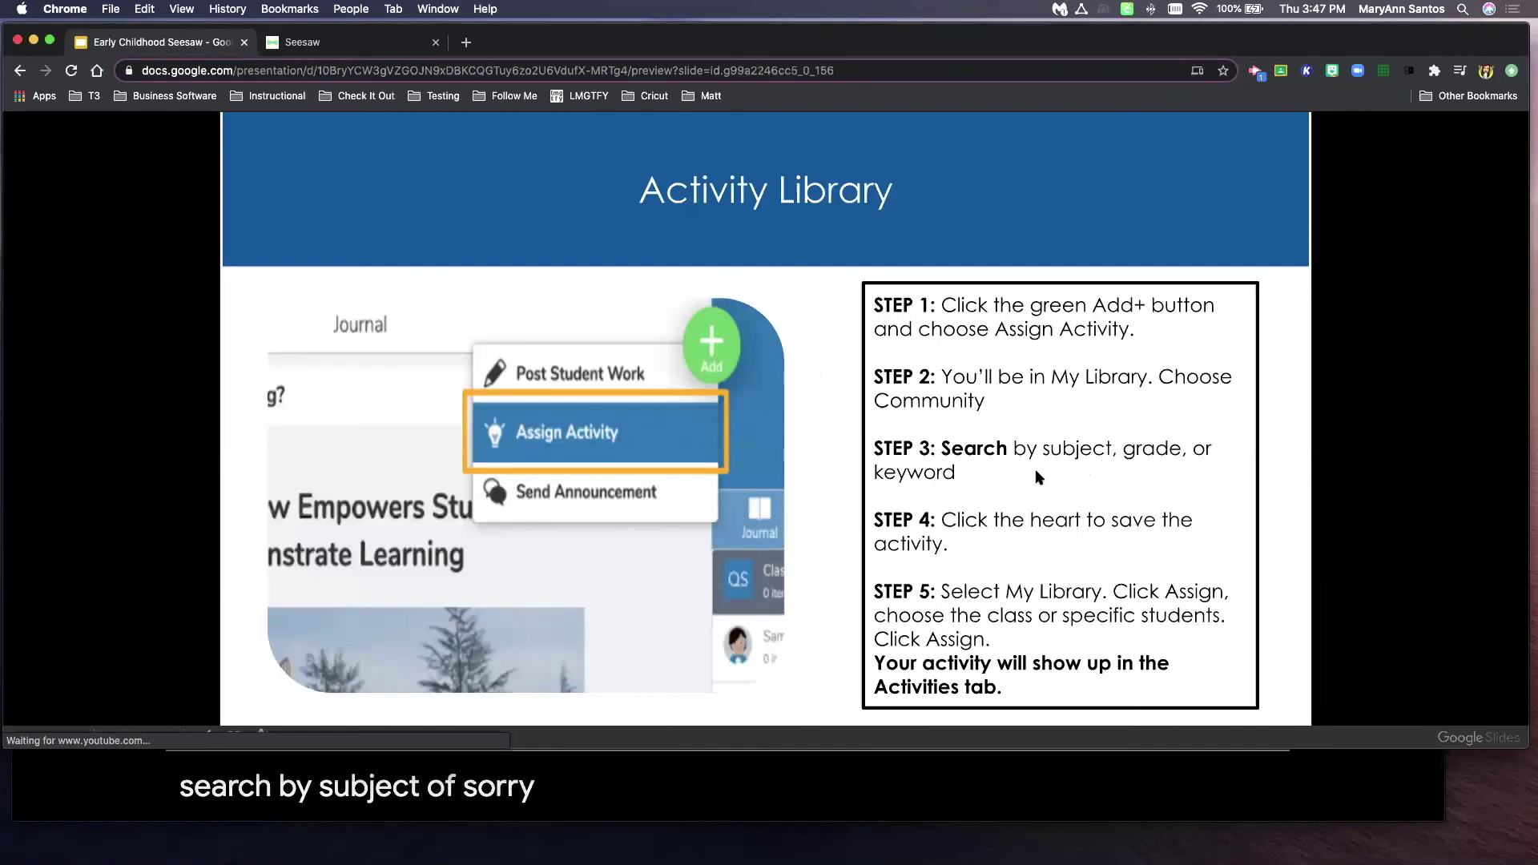